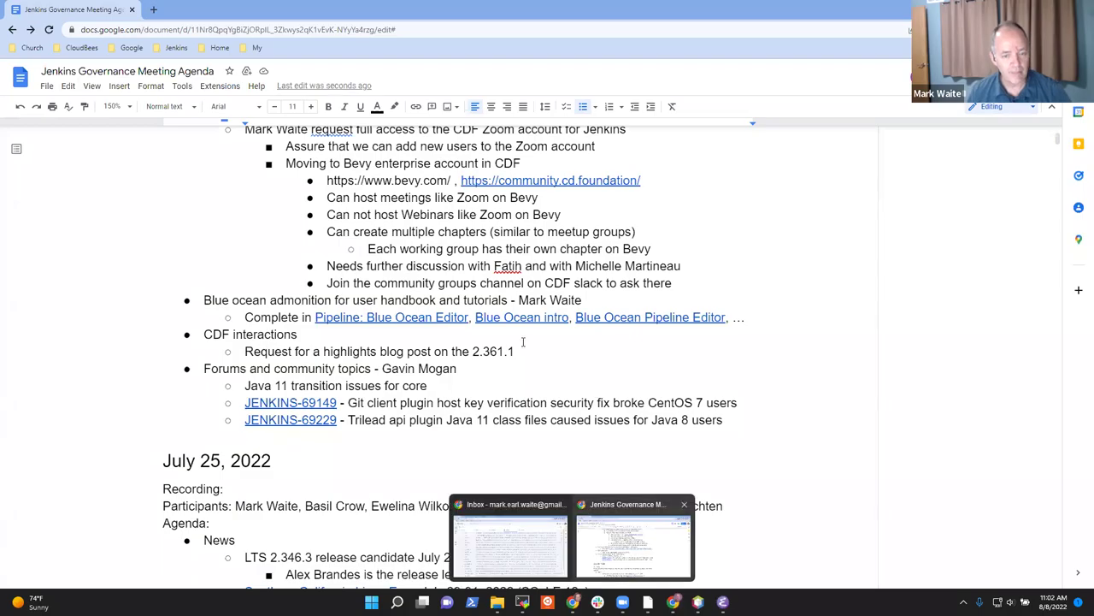
- Replace the second-to-last name in the August 8, 2022 participants line with another attendee's full name
scroll(521, 348, up, 4)
scroll(542, 348, up, 3)
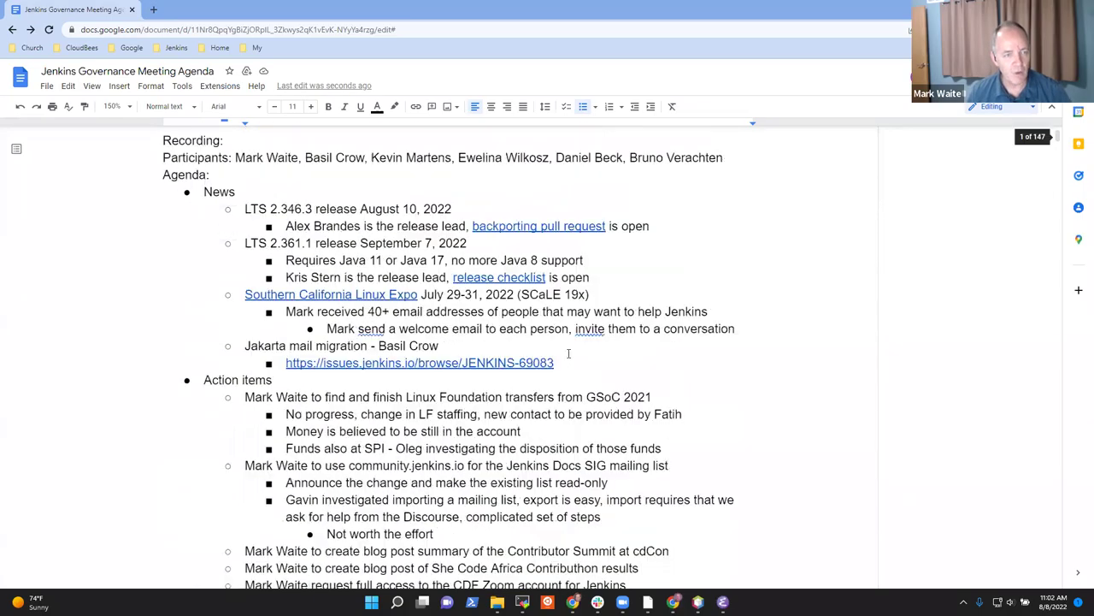
scroll(560, 368, up, 1)
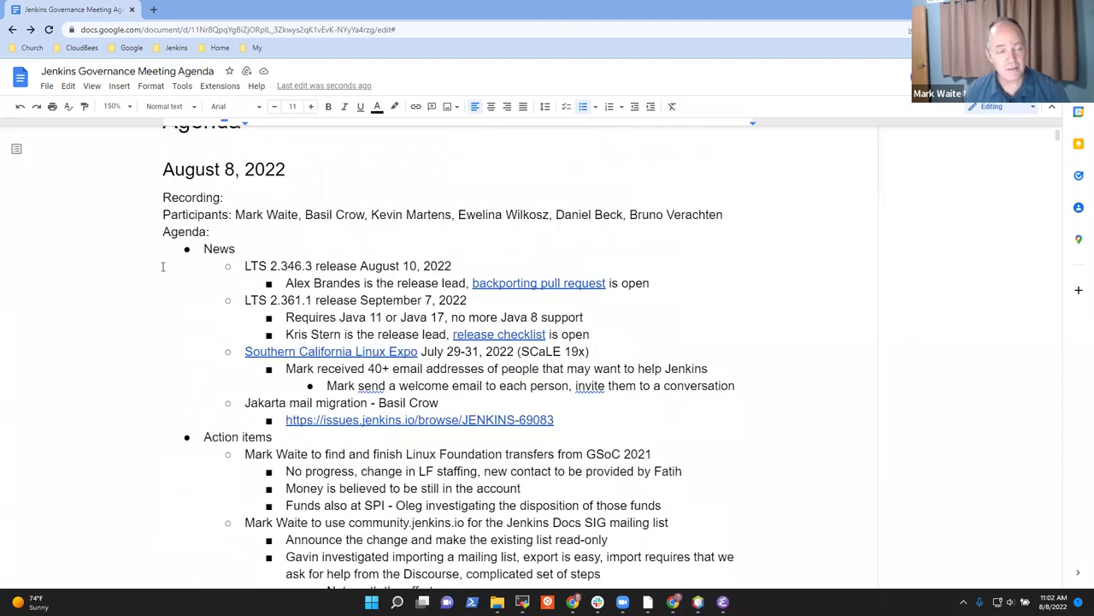
click(287, 175)
key(ctrl+shift+Left)
key(ctrl+shift+Left)
key(ctrl+shift+Left)
key(ctrl+shift+Left)
key(Down)
key(Down)
key(End)
key(ctrl+Left)
key(ctrl+Left)
key(Left)
key(Left)
key(ctrl+shift+Left)
key(ctrl+shift+Left)
text(Oleg Nena)
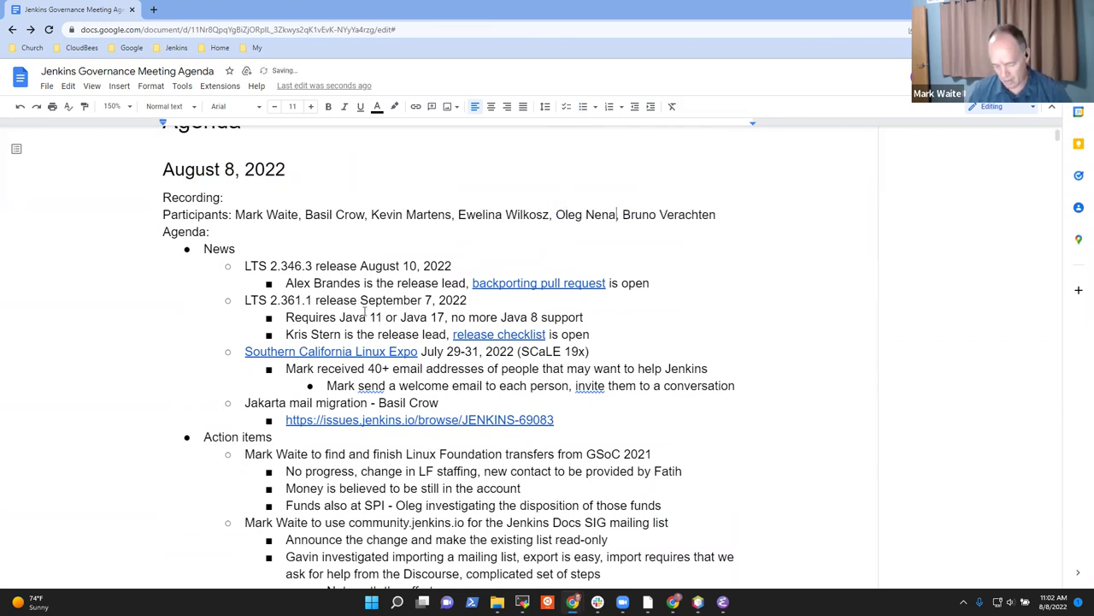
text(shev)
- Replace the fourth name in the August 8, 2022 participants line with a different attendee's full name
key(ctrl+Left)
key(ctrl+Left)
key(Left)
key(ctrl+shift+Left)
key(ctrl+shift+Left)
text(Gavin Mogan,)
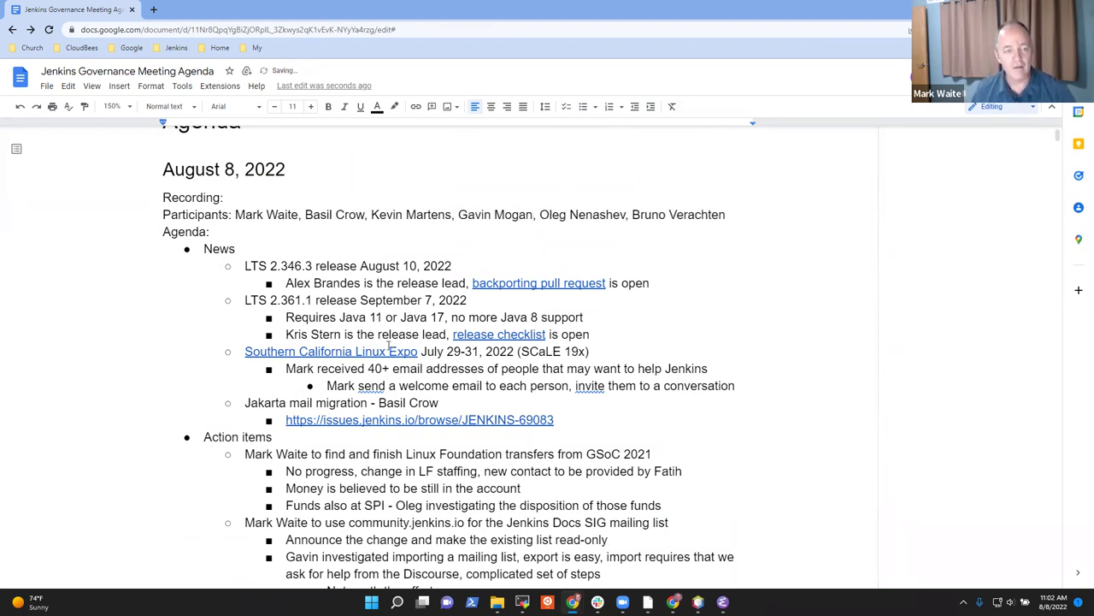
- Review the August 8 agenda from the News heading through the Action items section
double_click(226, 248)
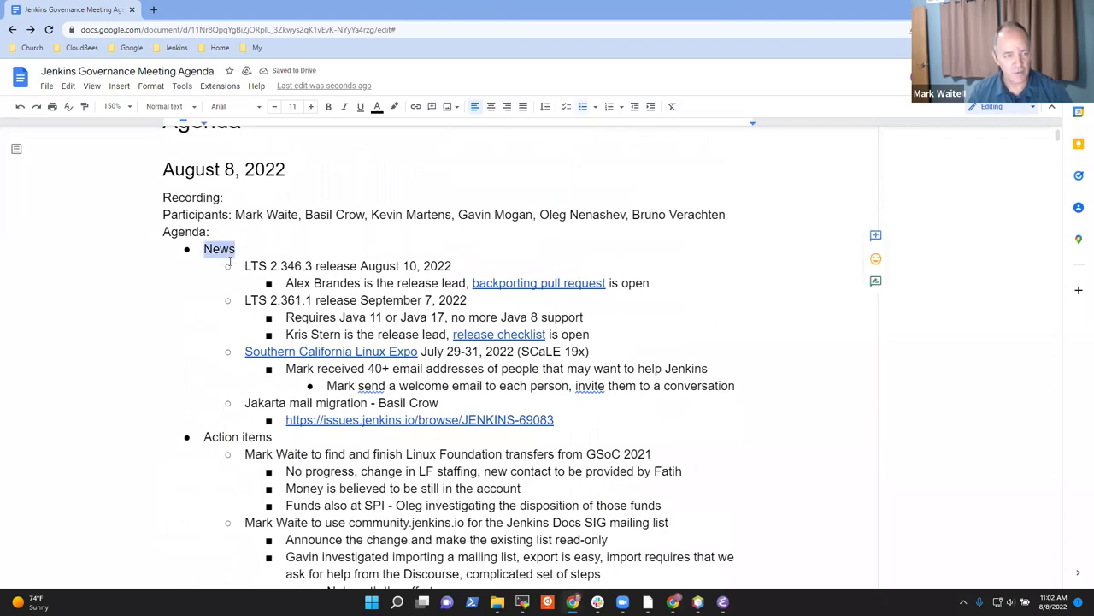
drag(211, 438, 257, 447)
scroll(244, 427, down, 5)
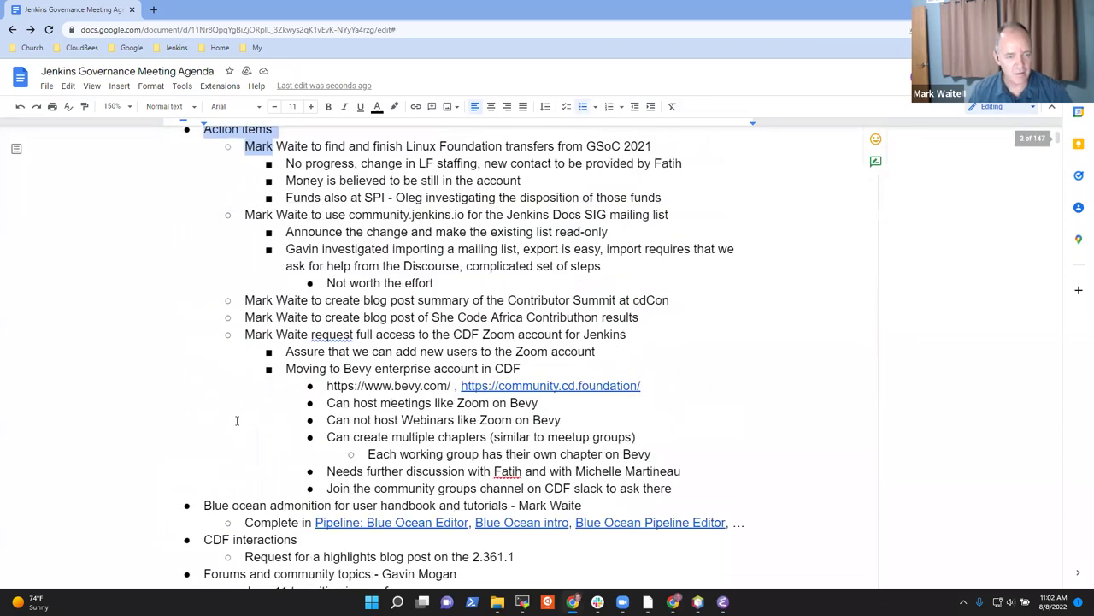
- Rename the "CDF interactions" agenda topic as "CDF topics"
triple_click(246, 414)
key(Down)
key(Down)
key(shift+End)
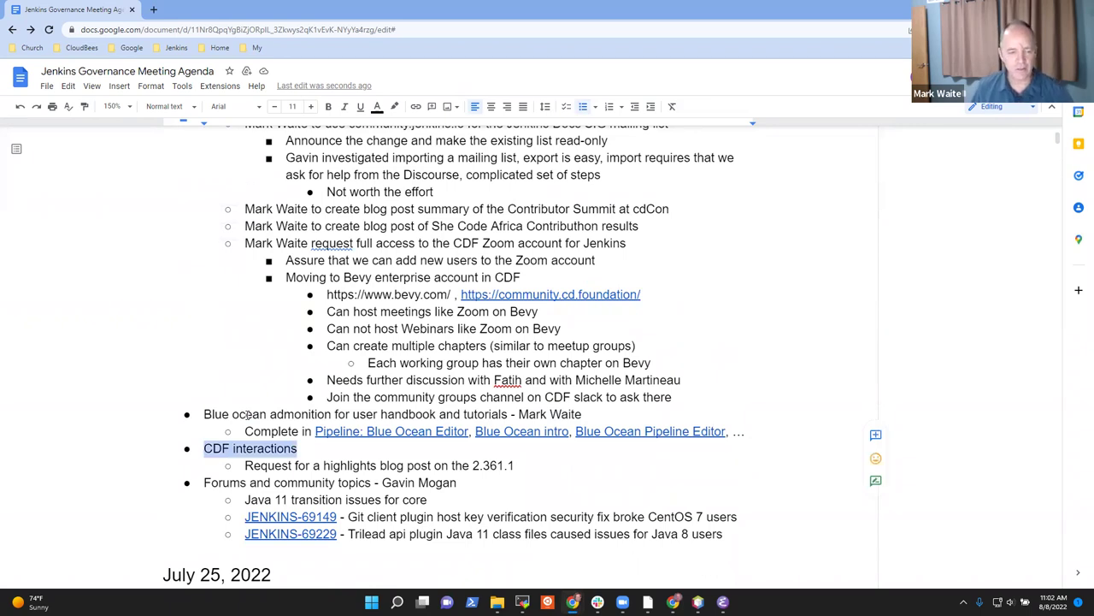
key(Right)
key(ctrl+shift+Left)
text(topics)
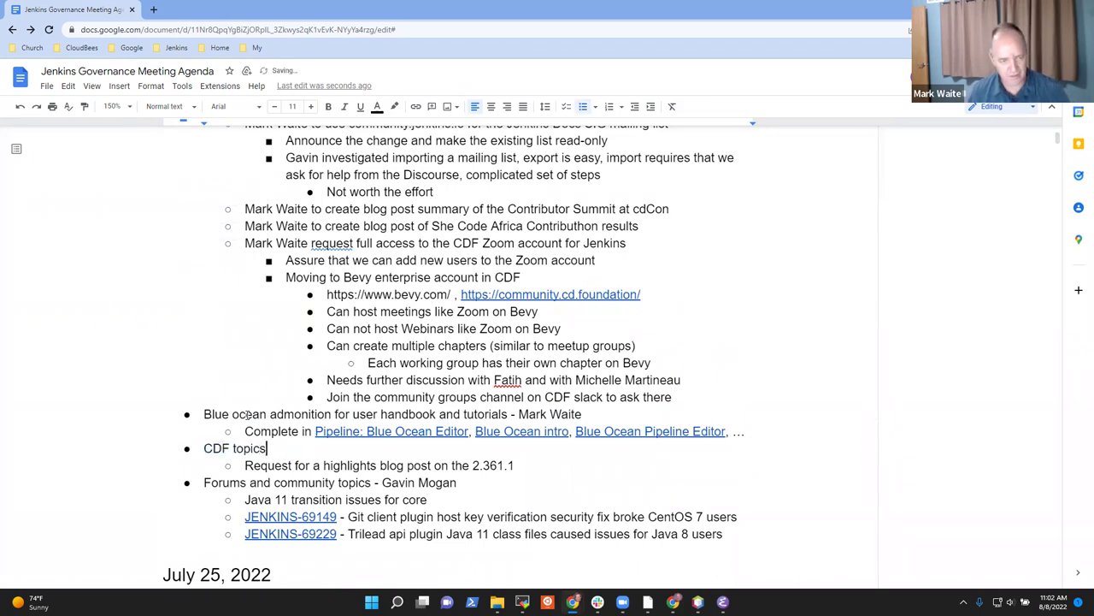
- Add the top-level topic "Jenkins.io web site - " with the presenter's full name above Forums and community topics
key(Down)
key(Down)
key(Home)
key(shift+End)
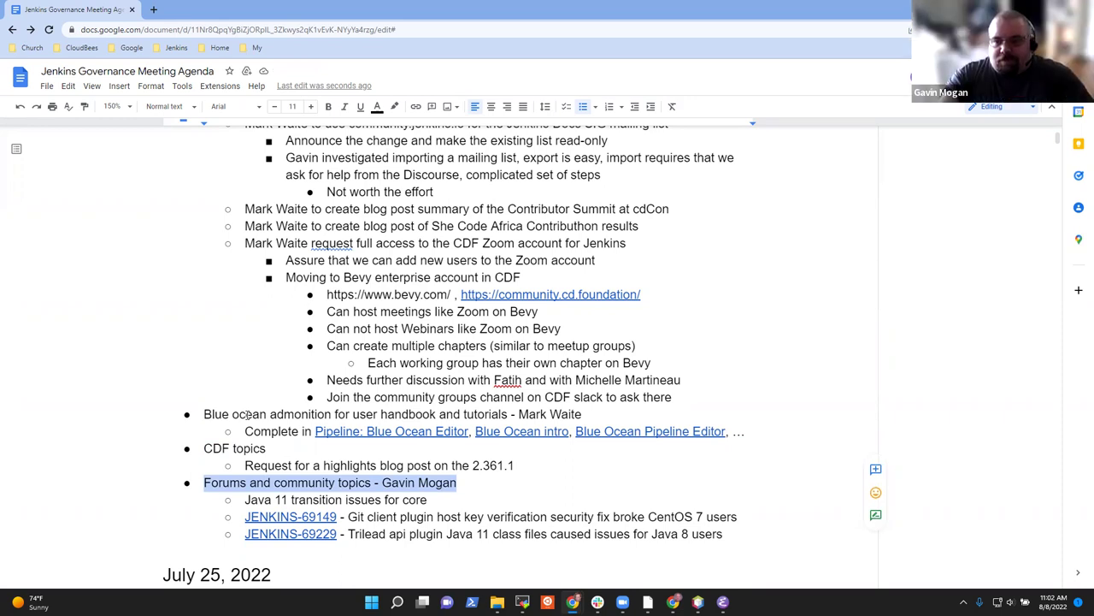
key(Up)
key(End)
key(Return)
key(shift+Tab)
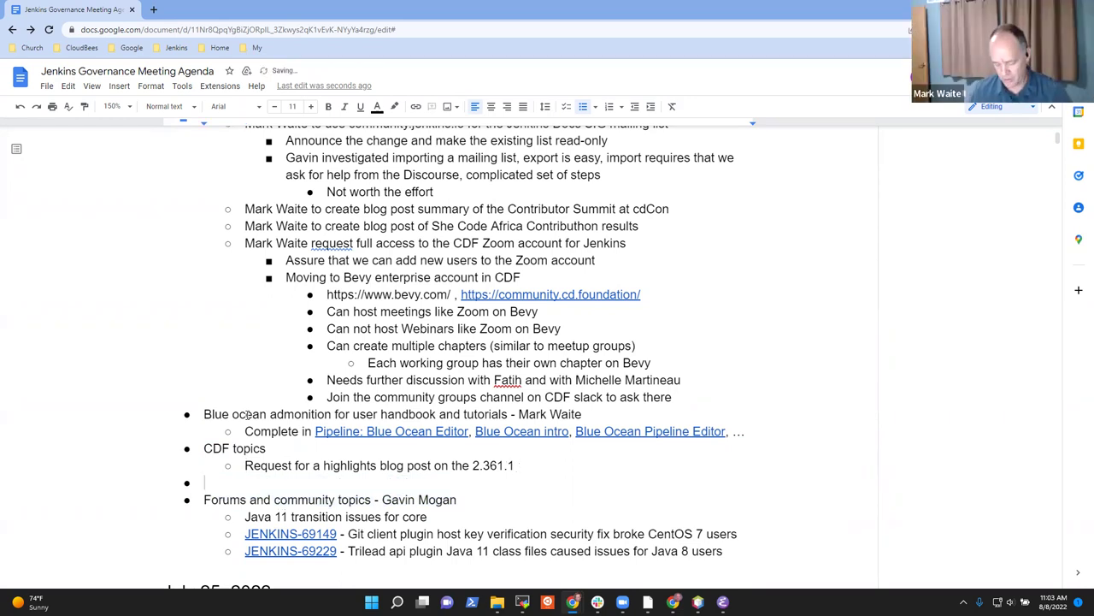
text(Jenkins.io)
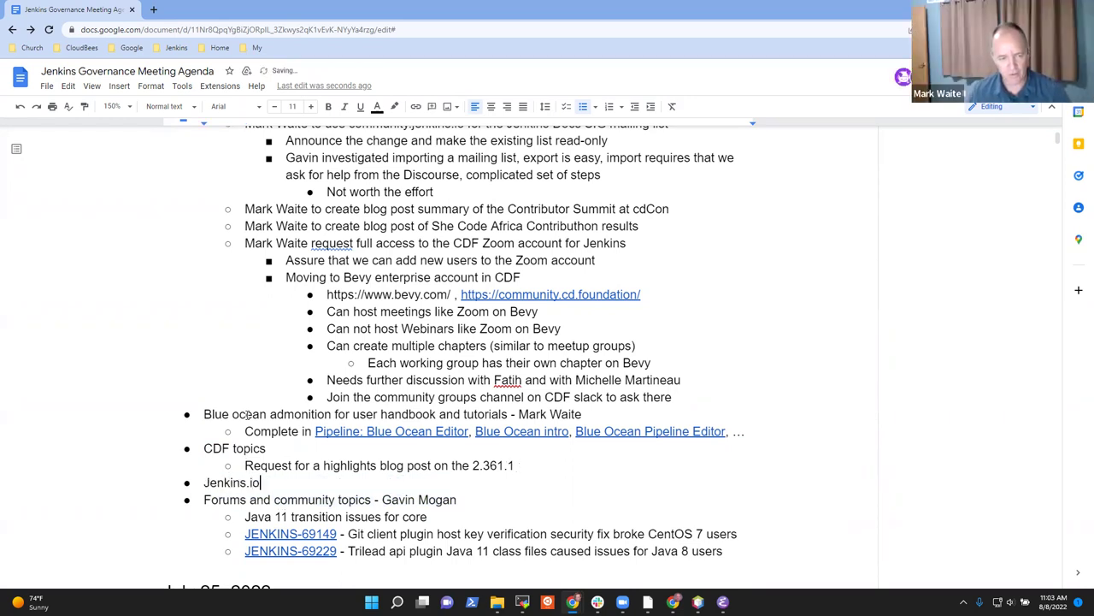
text( web site)
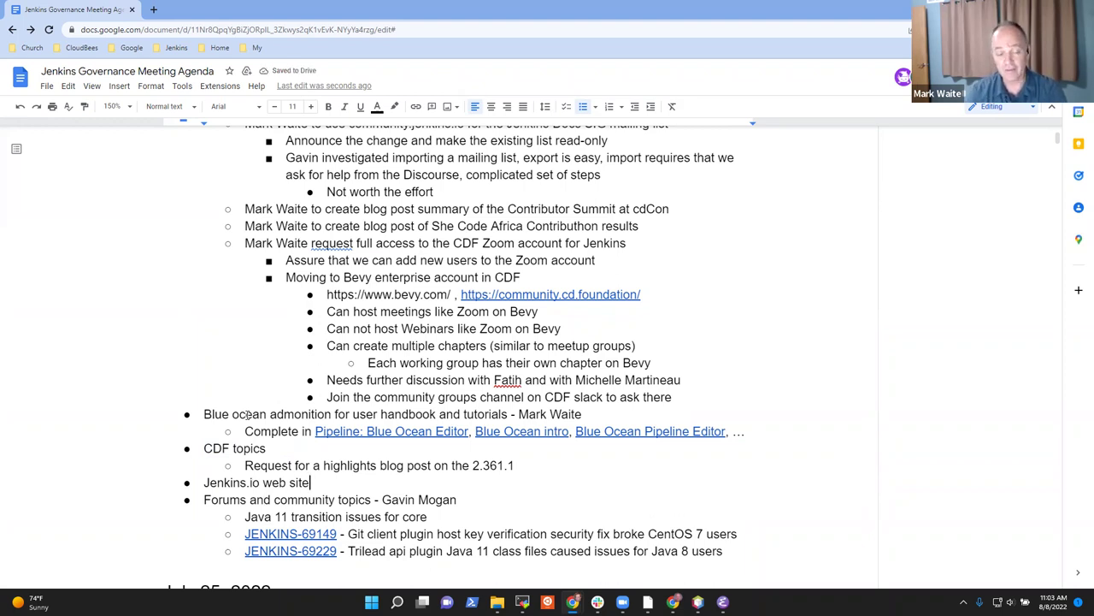
text( - Gavin)
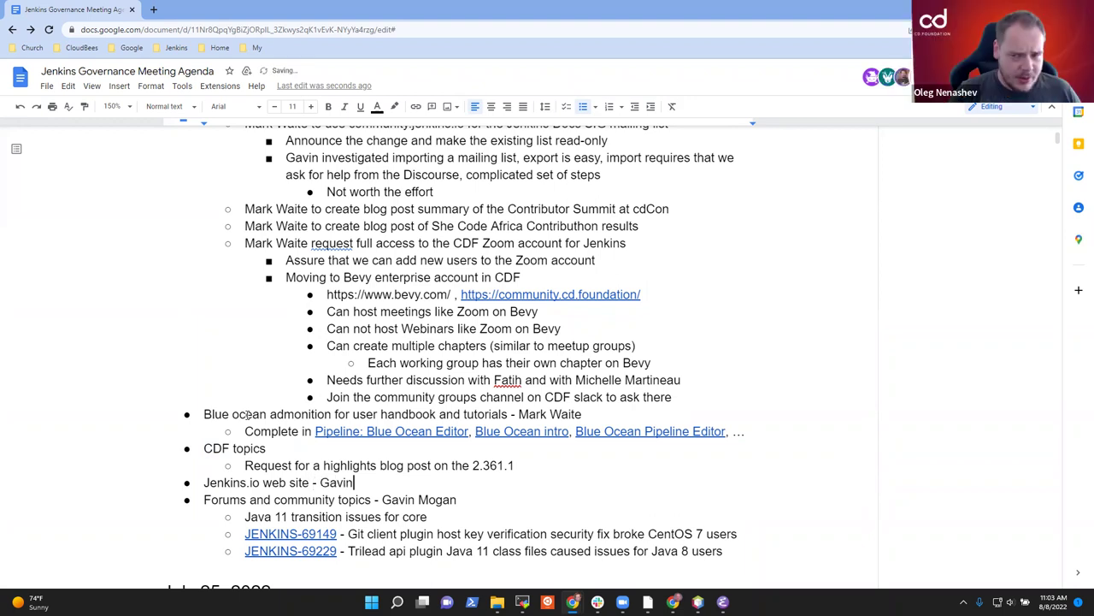
text( Mogan)
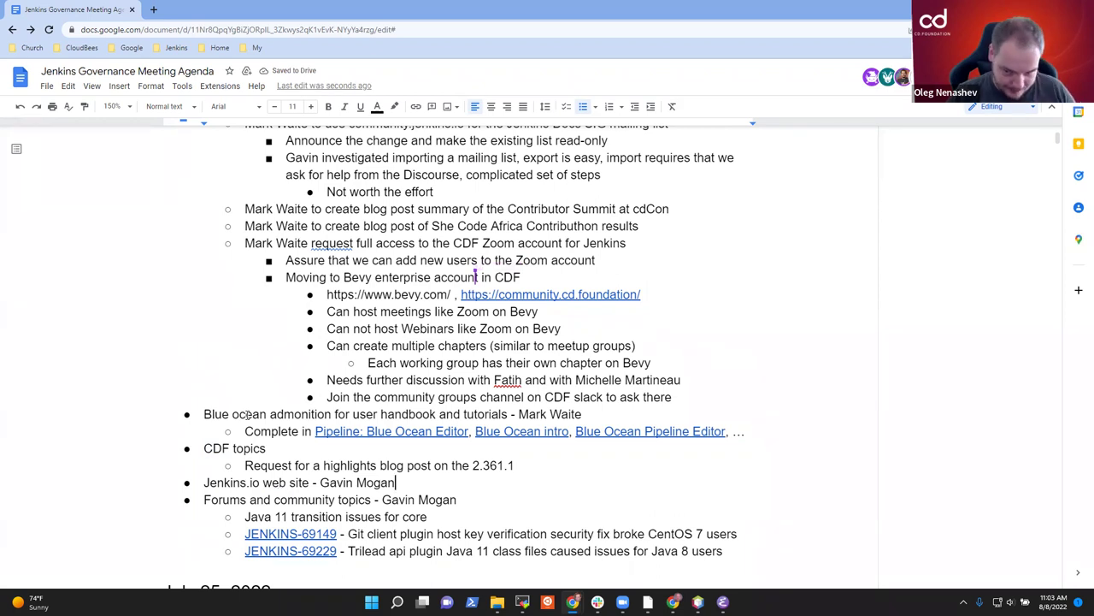
- Add the topic "Google Summer of Code - " with the presenter's full name below the Jenkins.io web site topic
key(Return)
text(Google Su)
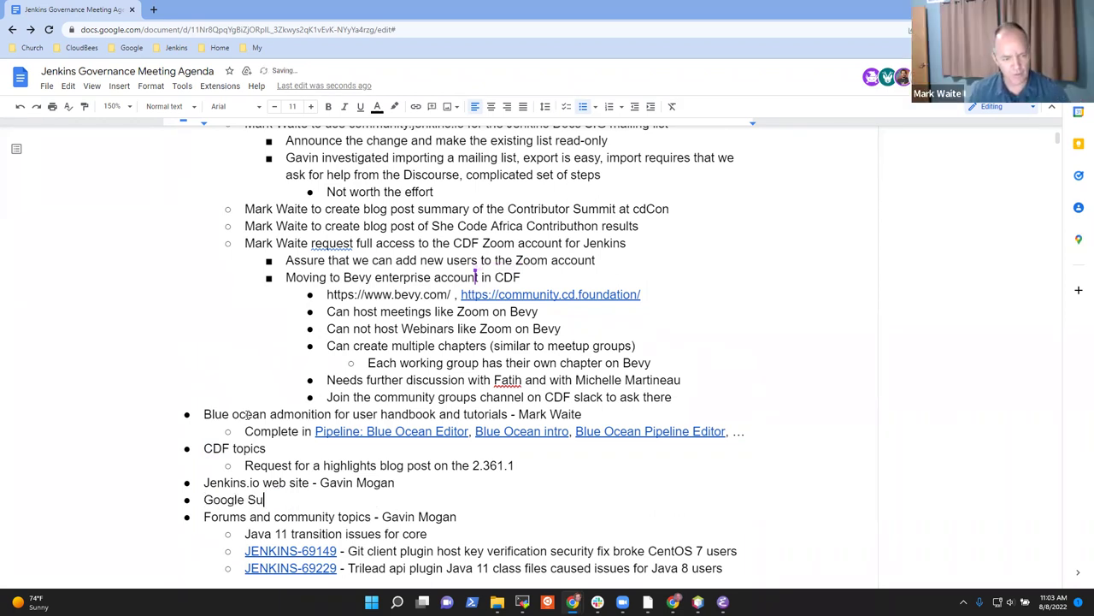
text(mmer of Code - )
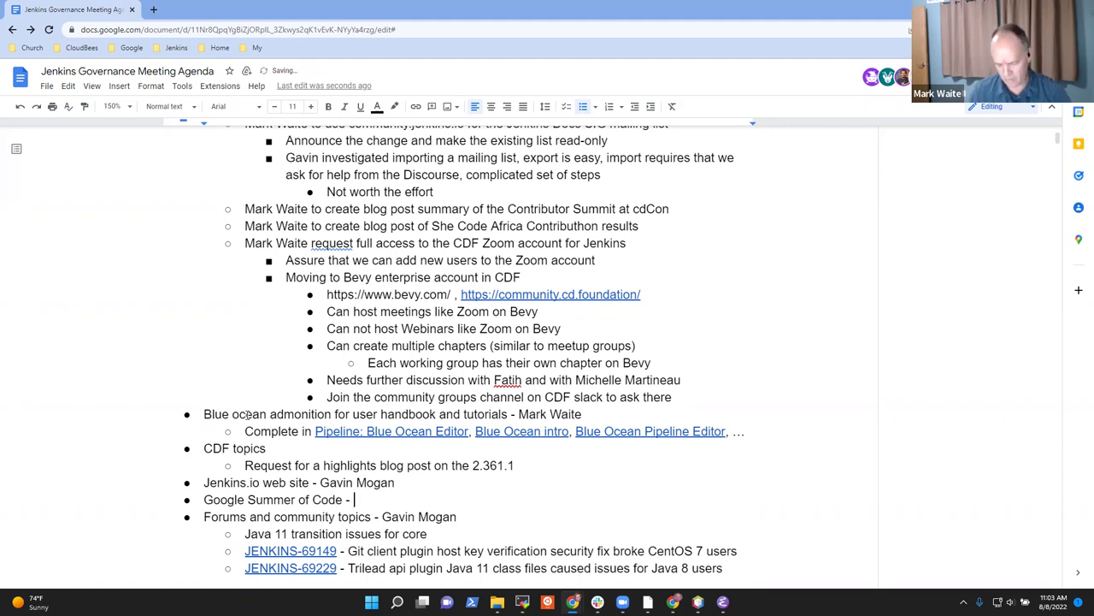
text(Oleg Nen)
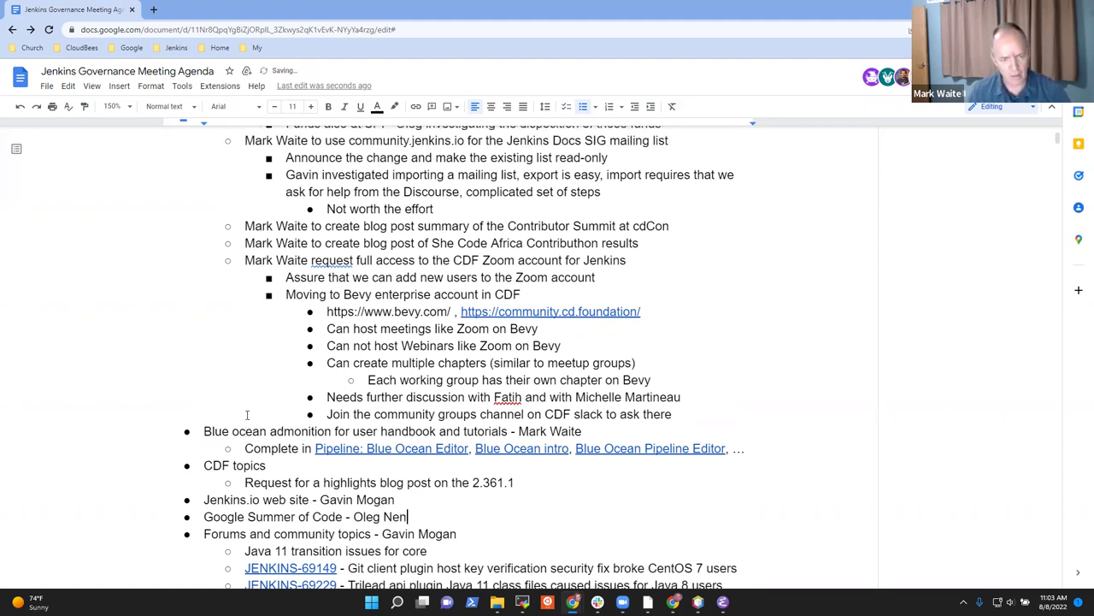
text(ashev)
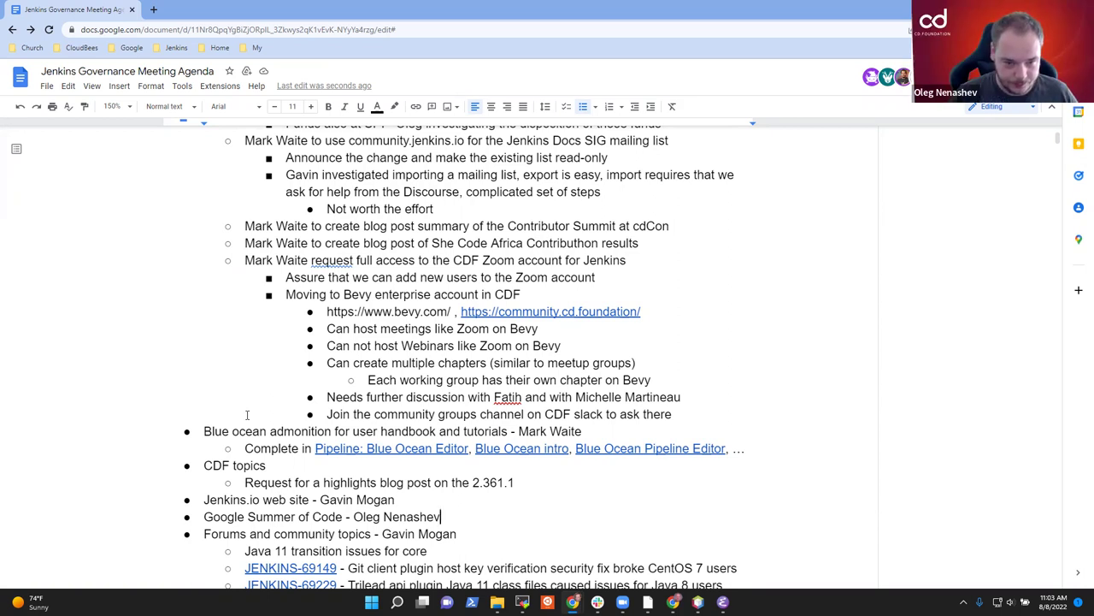
- Add the sub-bullet "Done" under the action item about the She Code Africa Contributhon results blog post
key(Up)
key(Up)
key(Up)
key(Up)
key(Up)
key(Up)
key(Up)
key(Up)
key(Up)
key(Up)
key(Up)
key(Up)
key(Up)
key(Up)
key(Up)
key(Up)
key(End)
key(Return)
key(Tab)
text(Done)
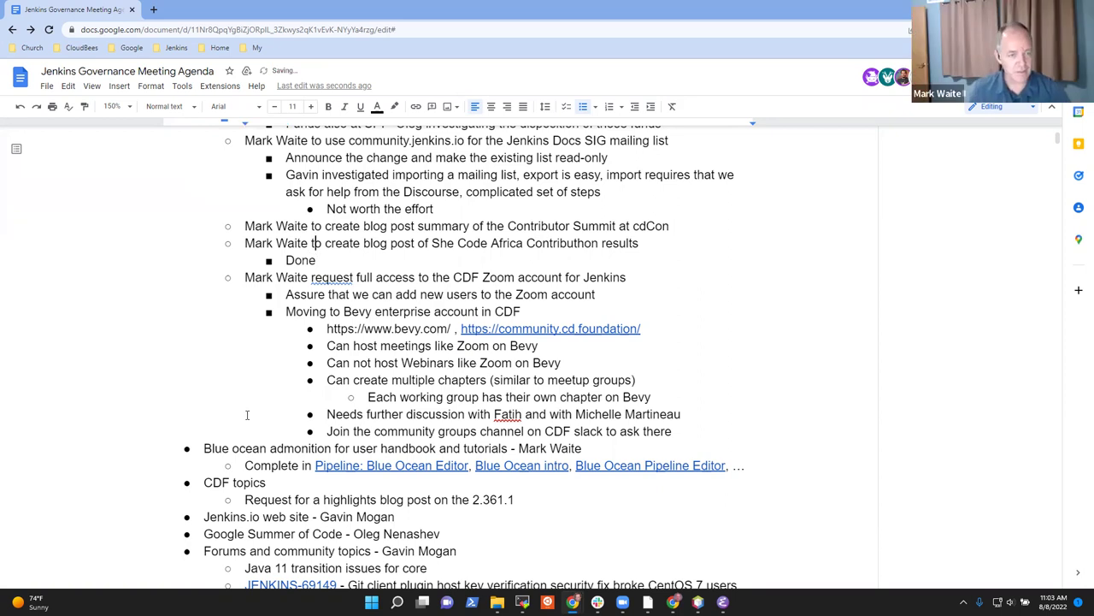
- Return to the August 8 News section and highlight its heading and the LTS 2.346.3 release item for review
scroll(247, 415, up, 3)
key(Up)
key(Up)
key(Up)
key(Up)
key(Up)
key(Up)
key(Up)
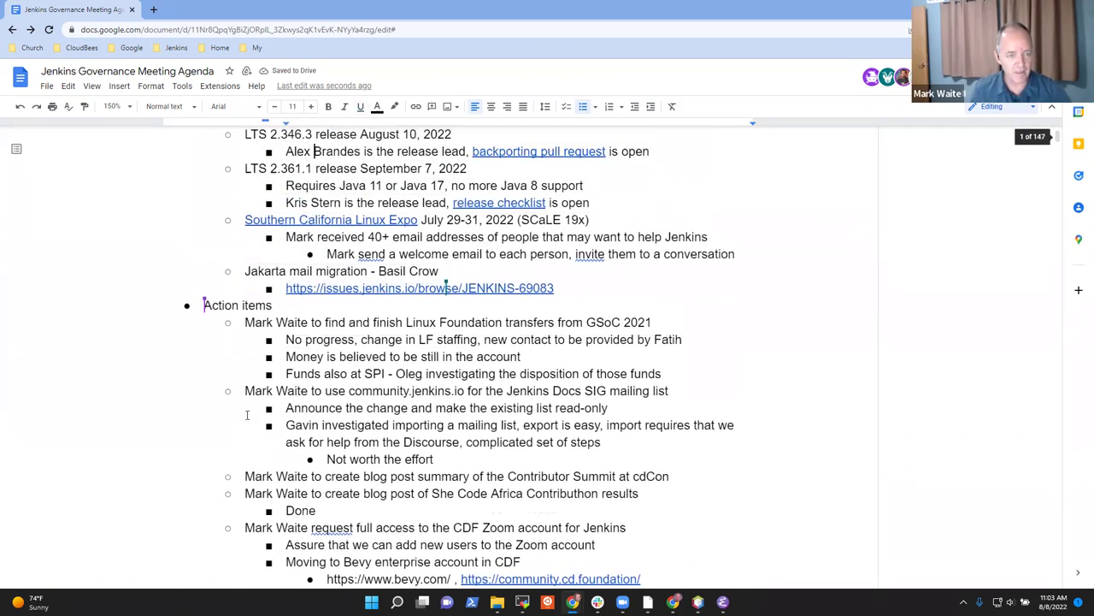
key(Up)
key(Up)
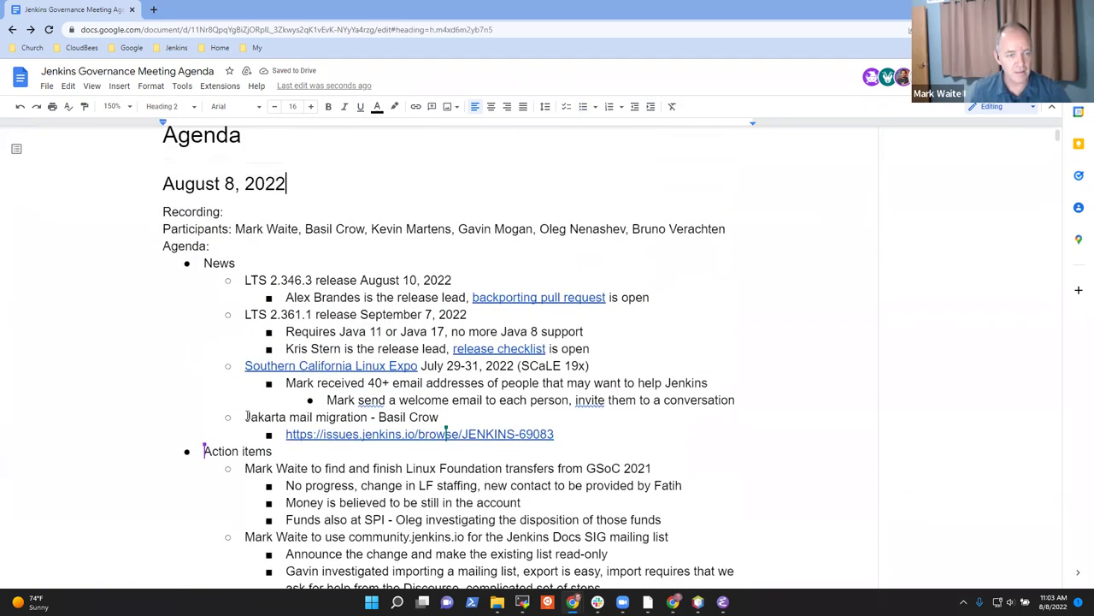
key(Down)
key(Down)
key(Down)
key(Down)
key(End)
key(shift+Home)
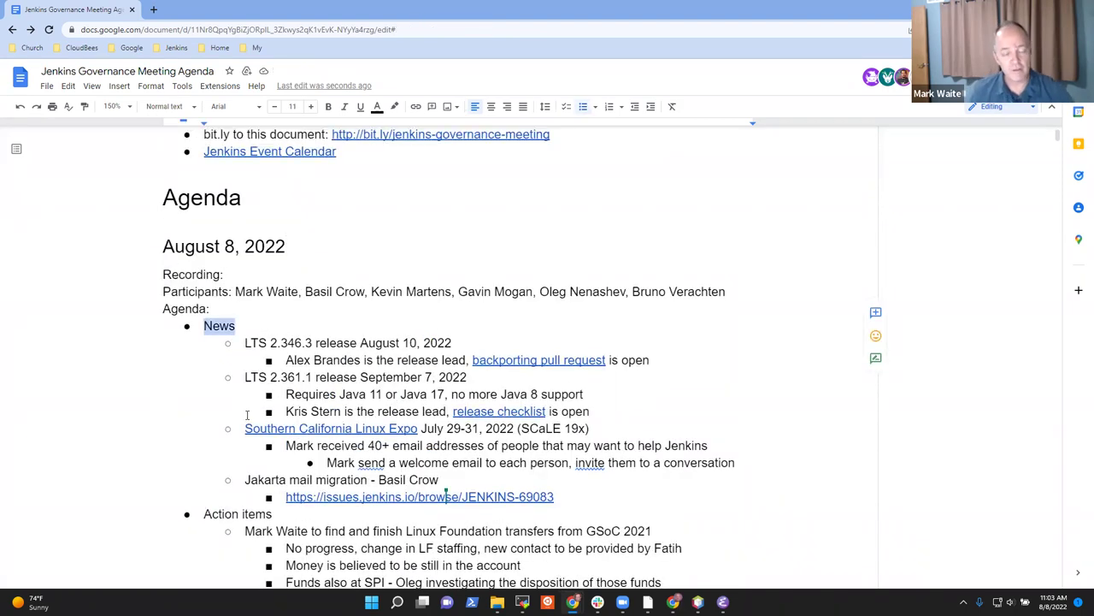
key(Down)
key(End)
key(shift+Home)
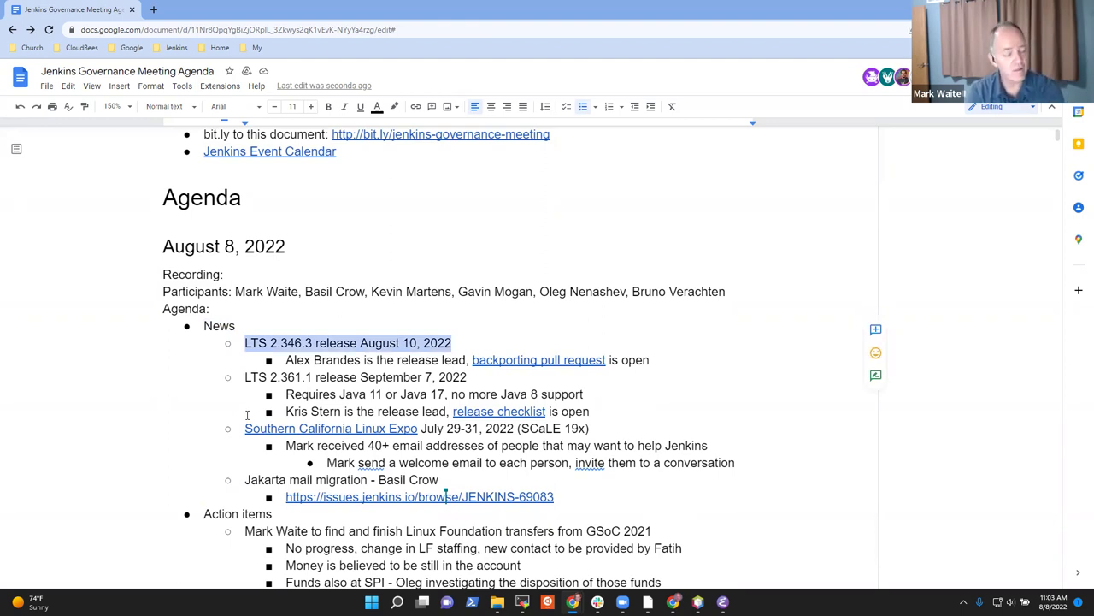
- Highlight the LTS 2.361.1 release item and its Java requirement and release lead notes one by one for review
key(Down)
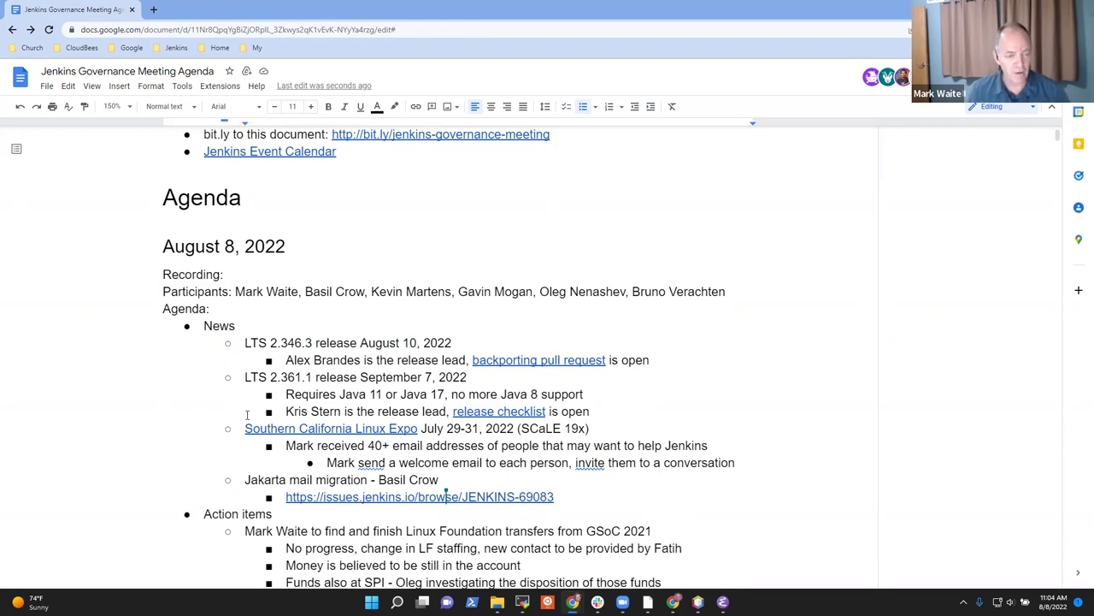
key(shift+End)
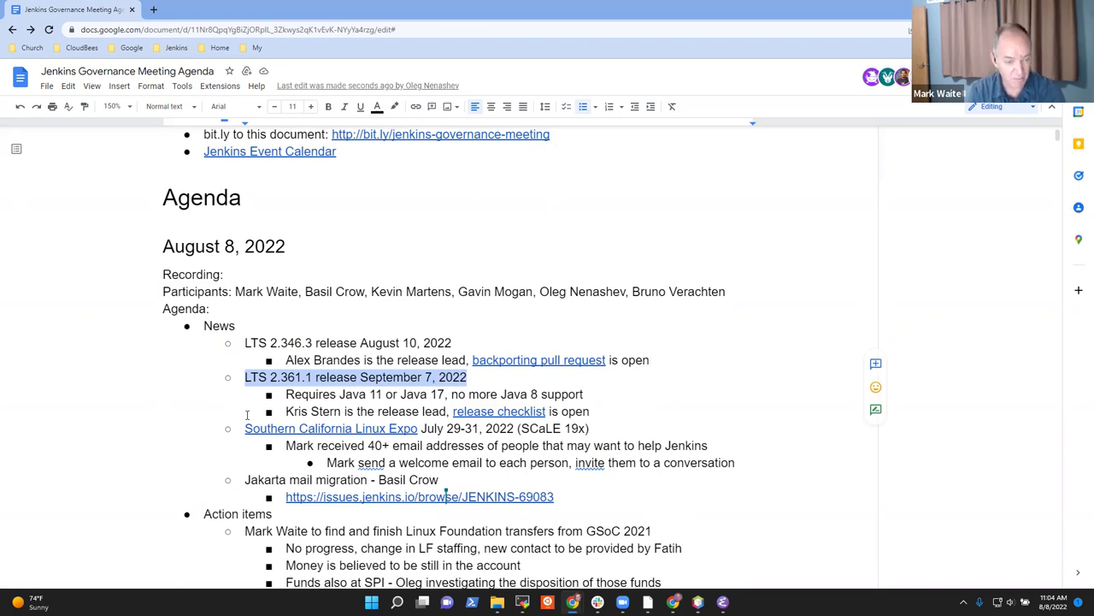
key(Down)
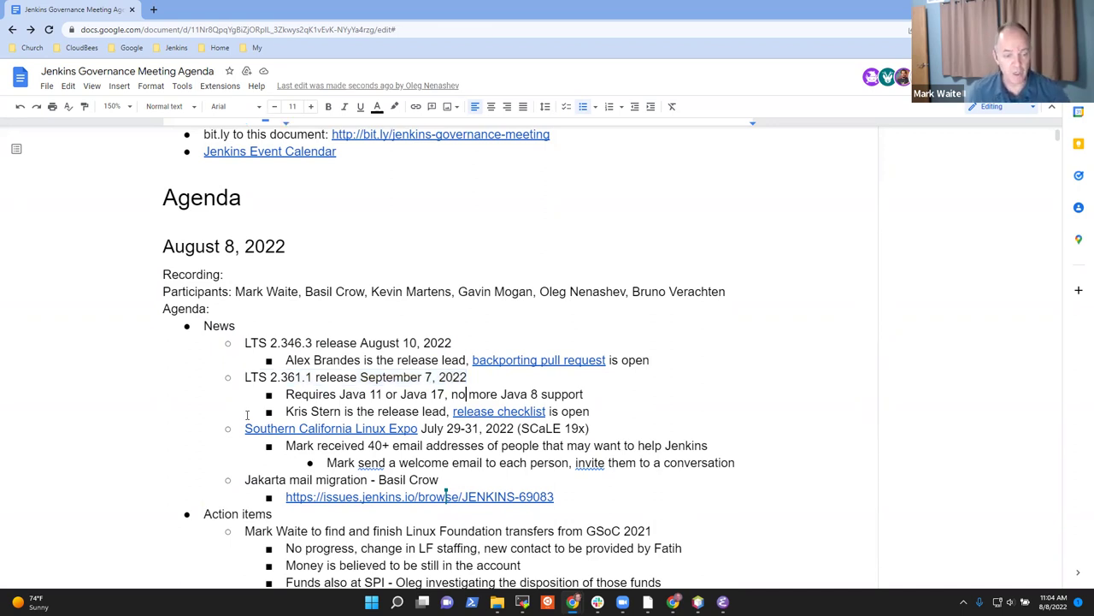
key(shift+End)
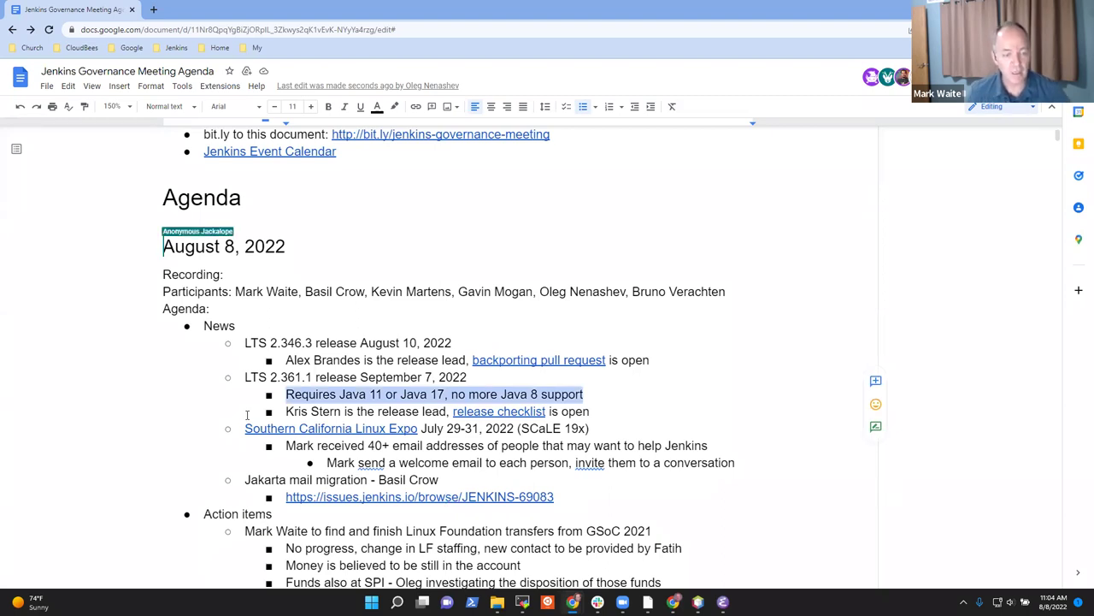
key(Down)
key(shift+End)
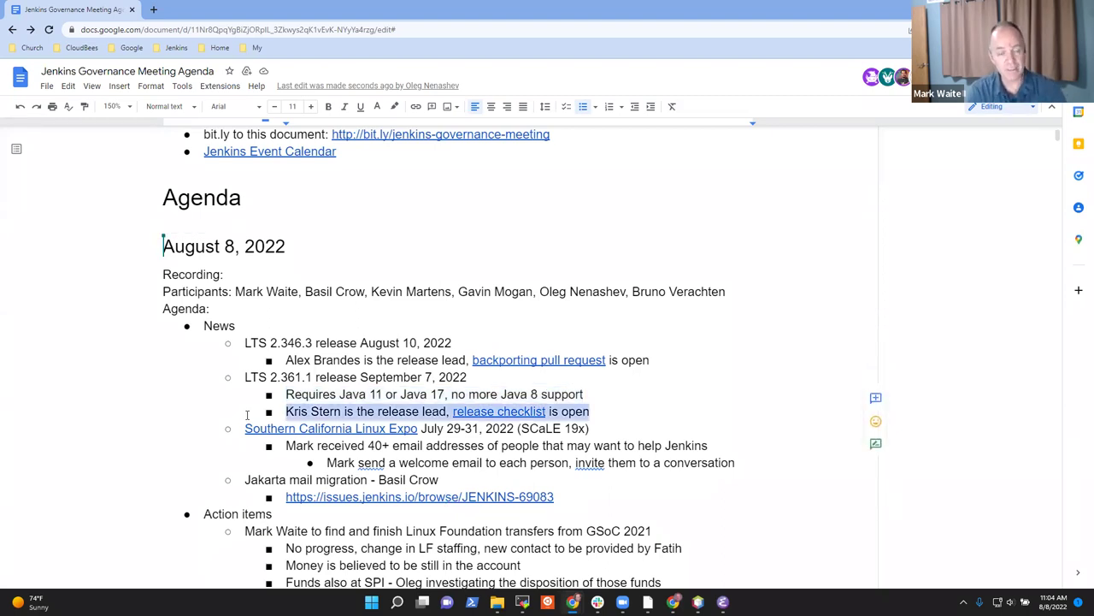
key(Right)
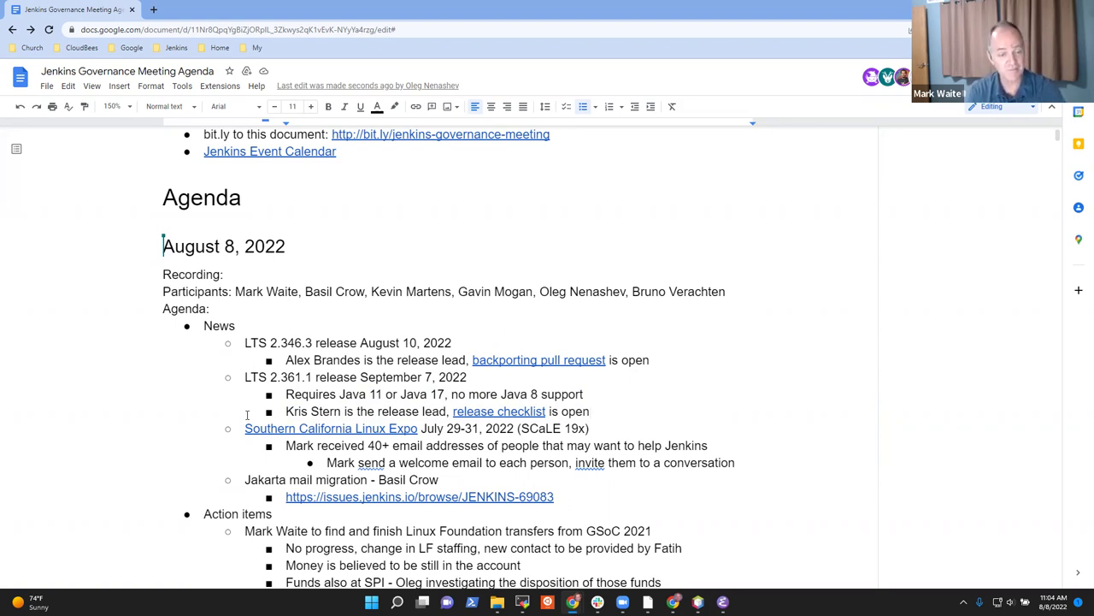
- Highlight the Southern California Linux Expo item and its note about the received email addresses for review
key(Down)
key(Home)
key(shift+End)
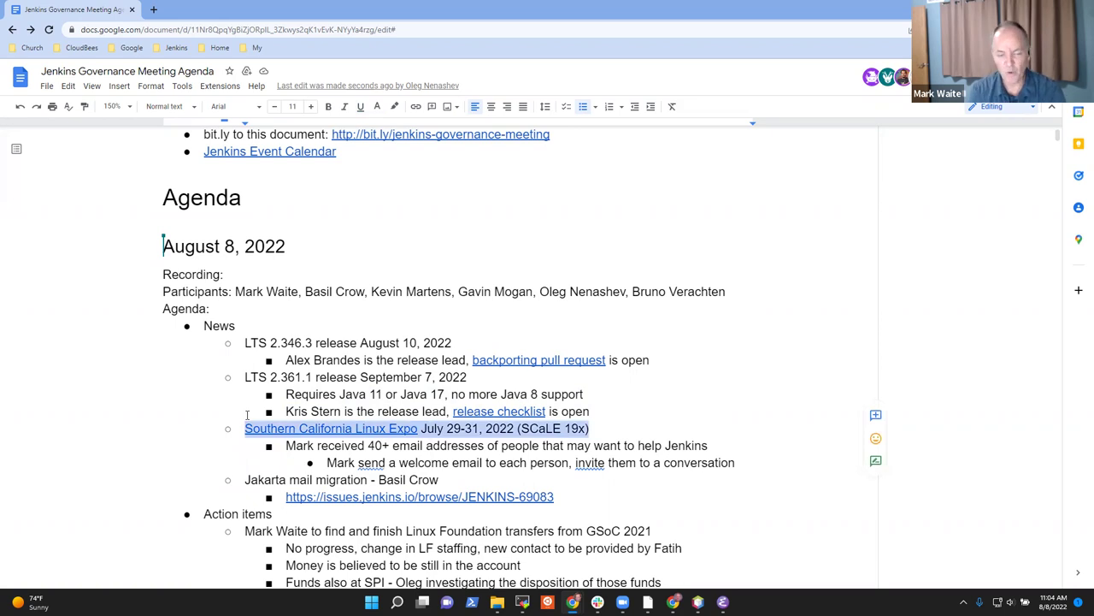
key(Down)
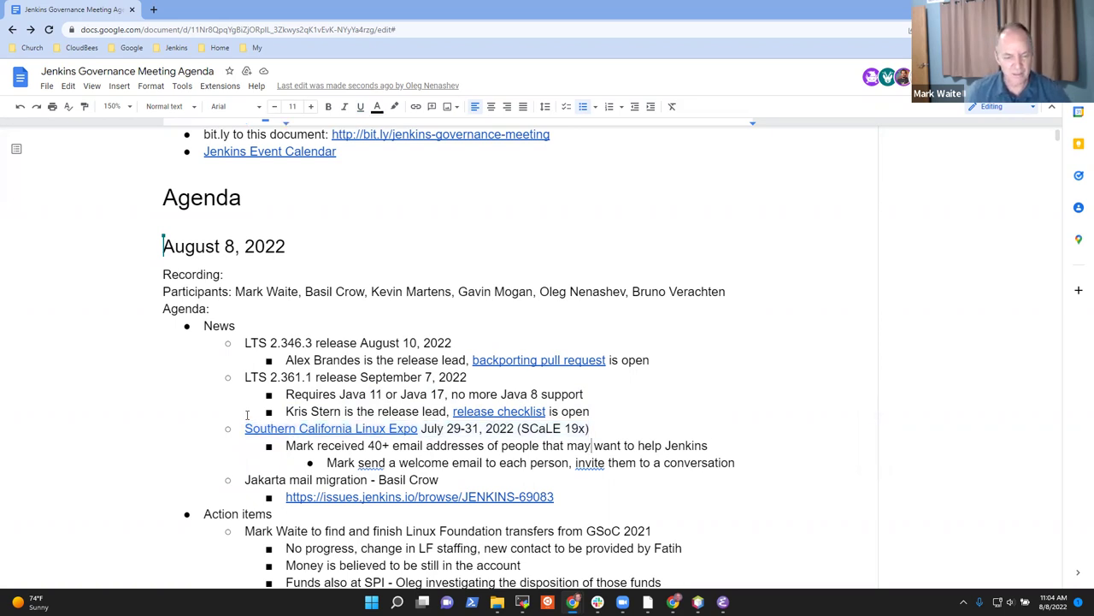
key(Home)
key(shift+End)
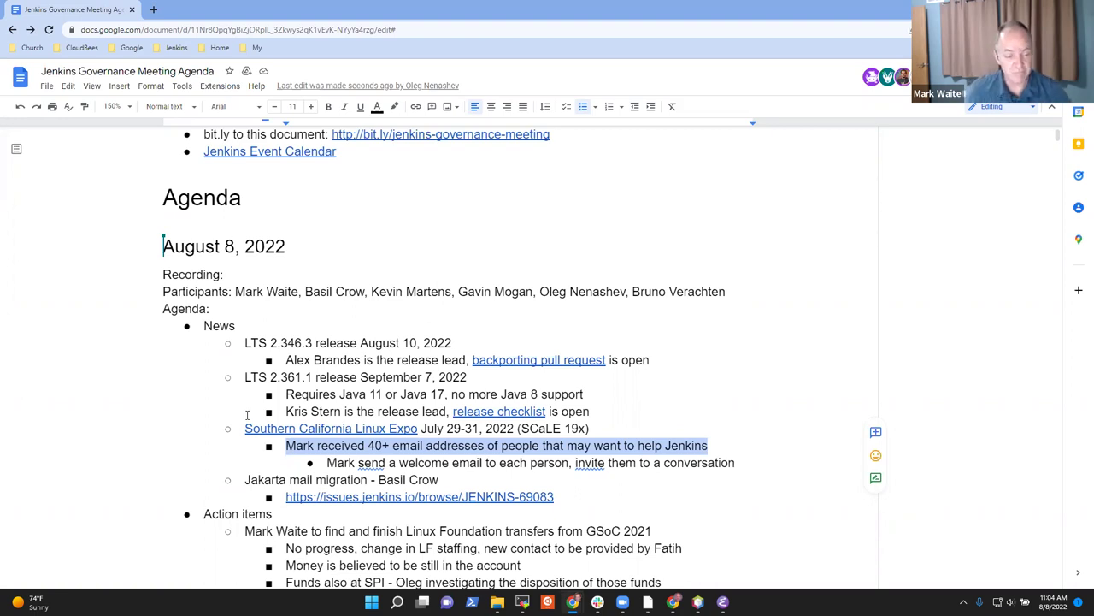
- Highlight the Jakarta mail migration item for review and place the cursor in the Action items heading
key(Down)
key(Down)
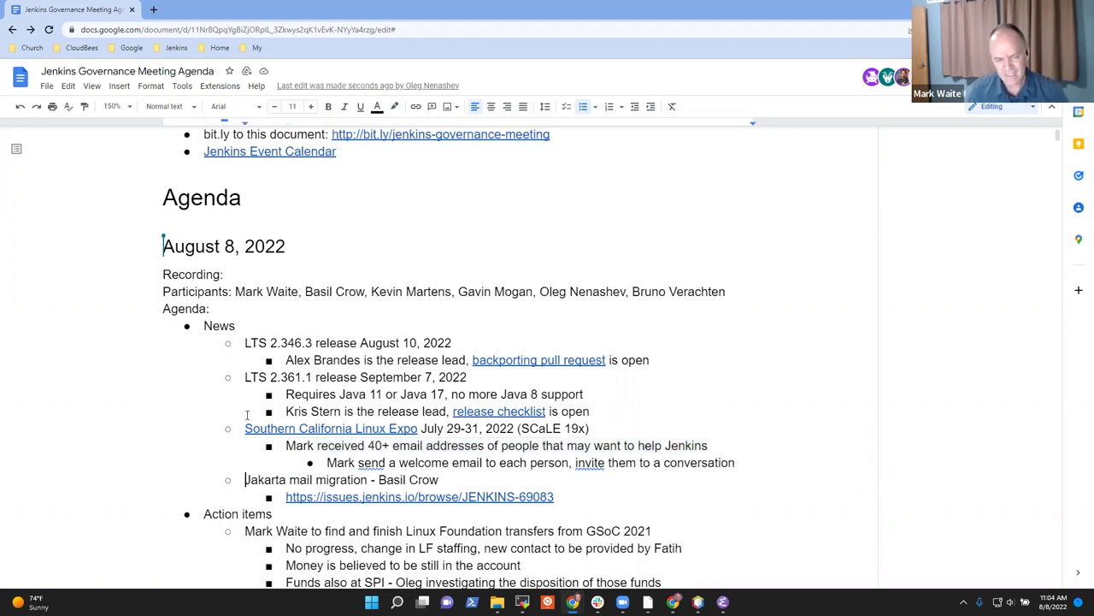
key(shift+End)
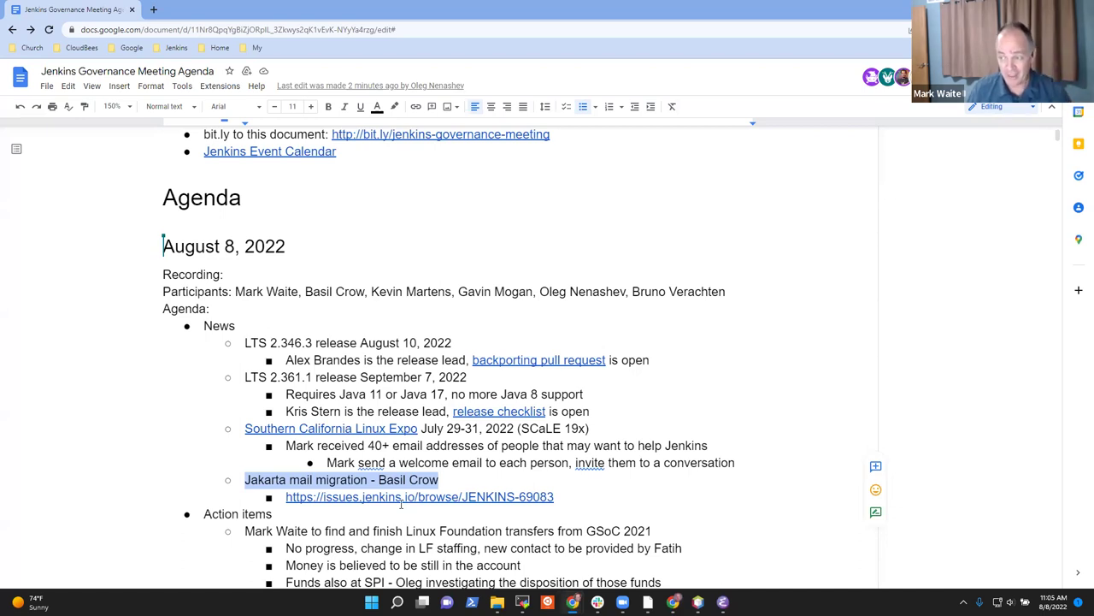
click(250, 514)
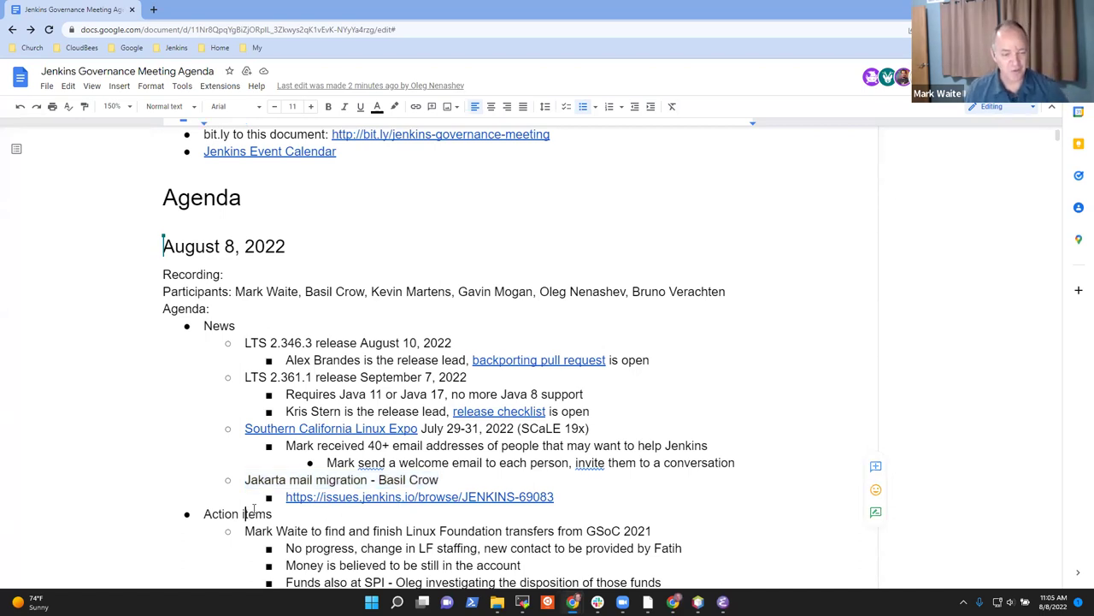
- Move the She Code Africa Contributhon blog post item and its Done note to the start of the August 8 Action items list
scroll(441, 581, down, 1)
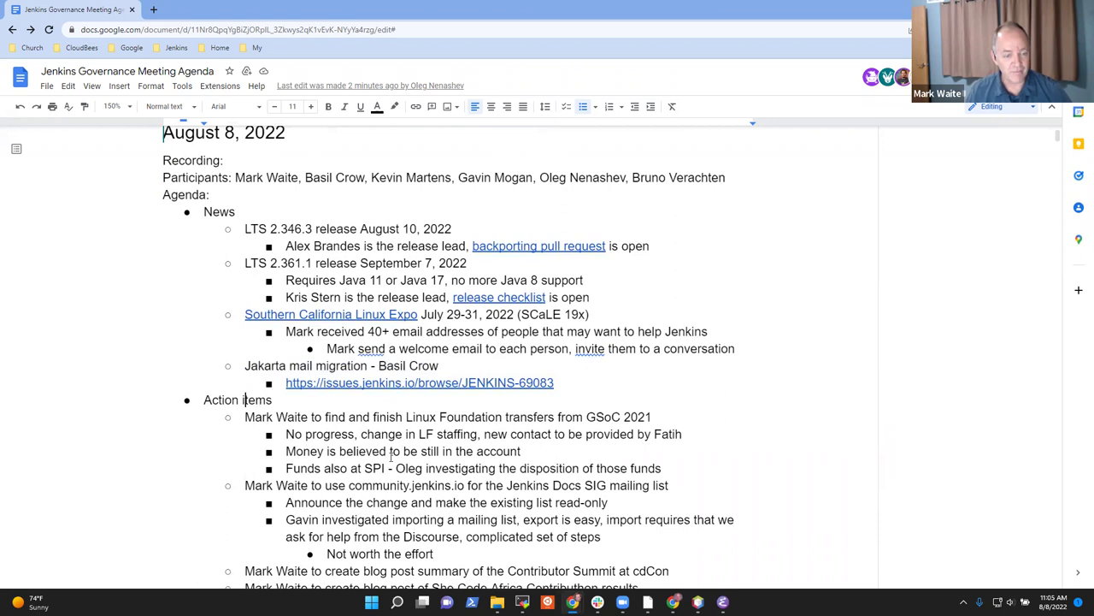
scroll(243, 398, down, 1)
scroll(386, 382, down, 1)
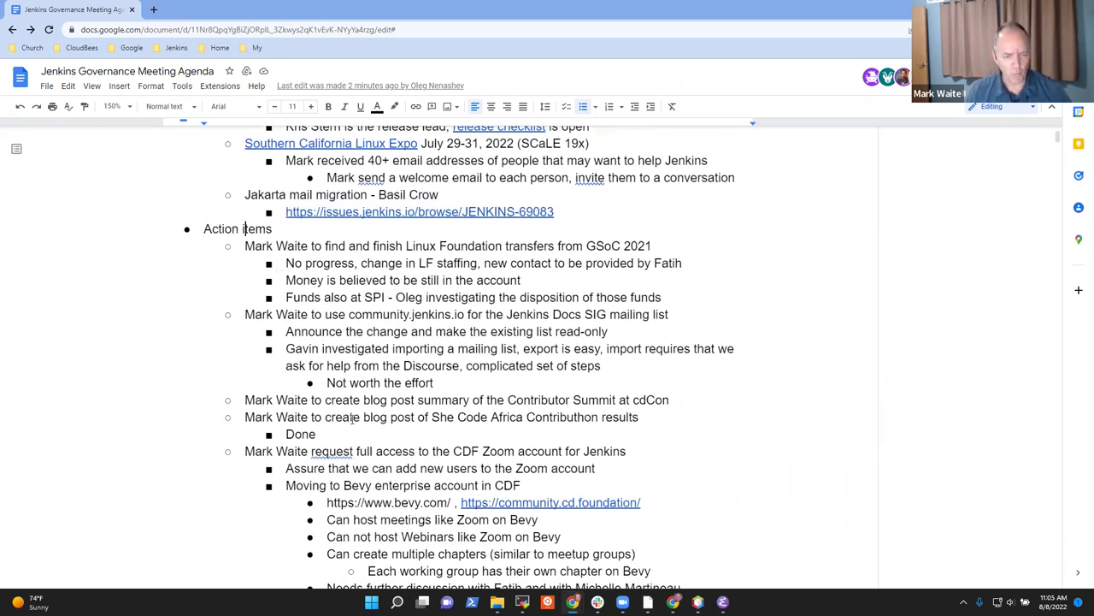
click(345, 419)
key(Home)
key(shift+Down)
key(shift+End)
key(ctrl+c)
key(BackSpace)
key(Up)
key(Up)
key(Up)
key(Up)
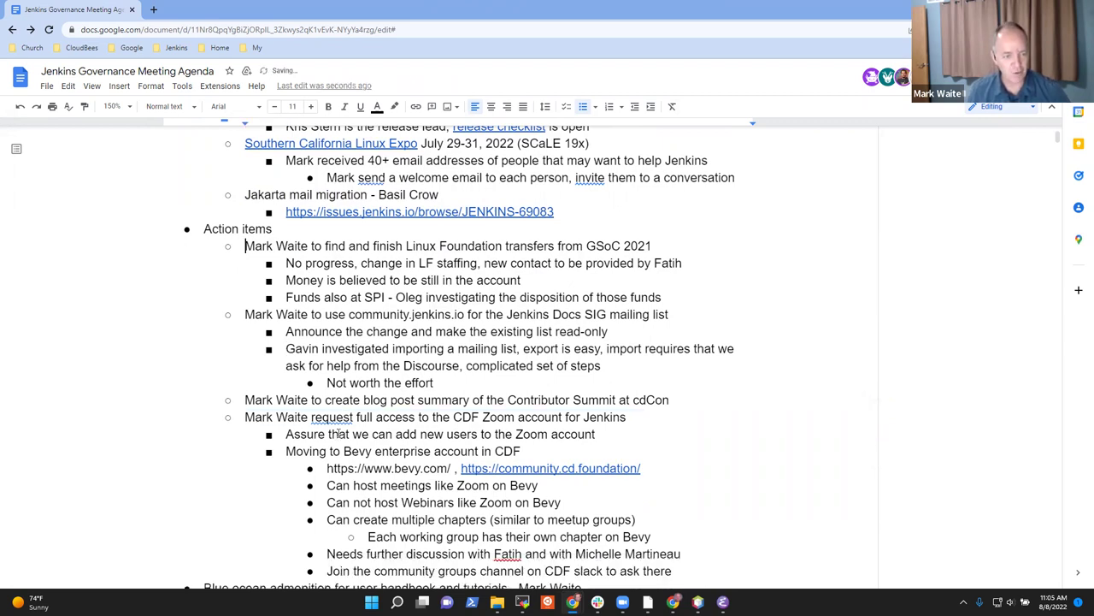
key(ctrl+v)
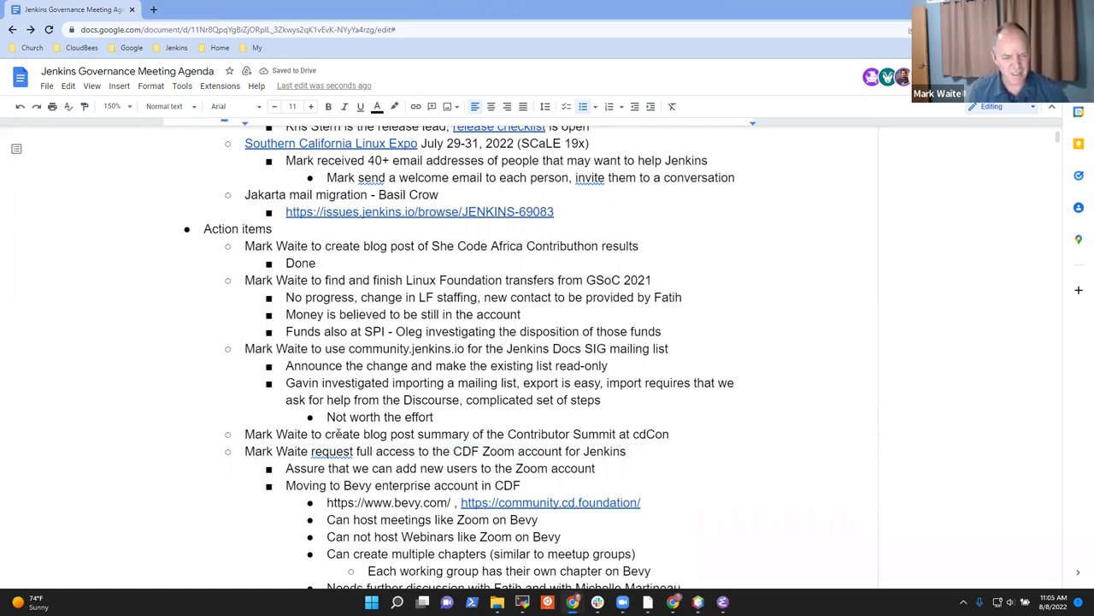
- Go through the August 8 action items line by line for review, including the Linux Foundation transfers and CDF Zoom account items
key(Down)
key(Down)
key(Down)
key(Home)
key(Down)
key(Down)
key(Down)
key(Home)
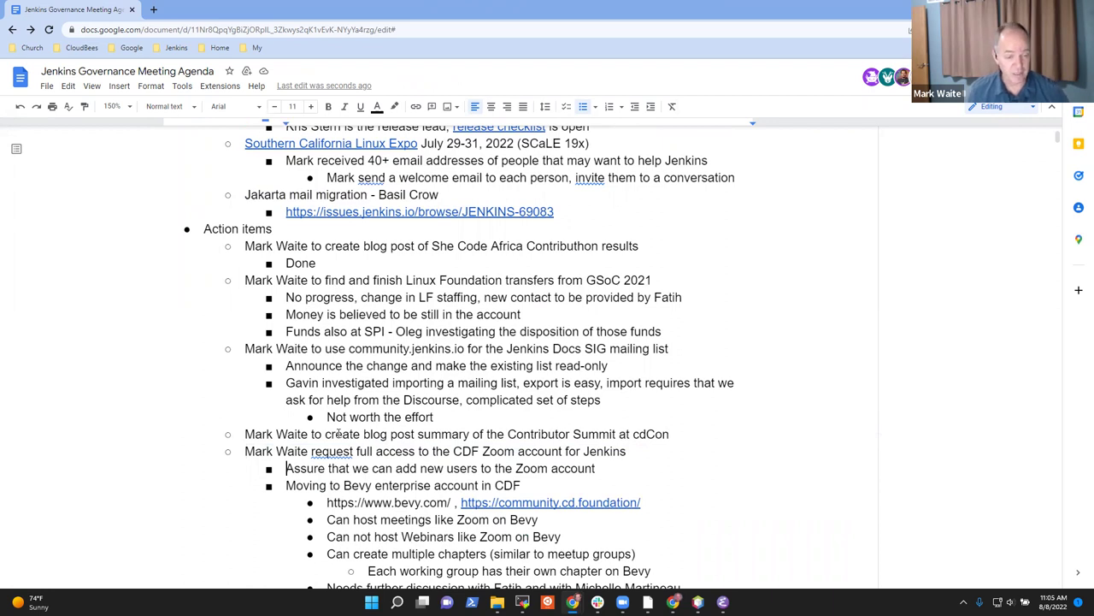
key(Down)
key(Down)
key(Down)
key(Down)
key(Home)
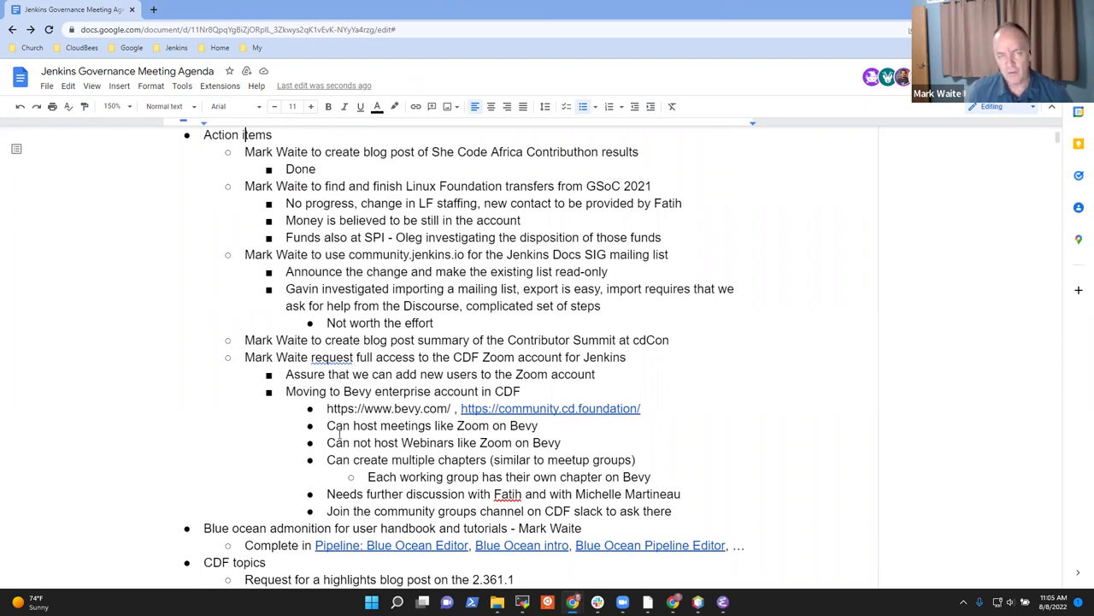
key(Down)
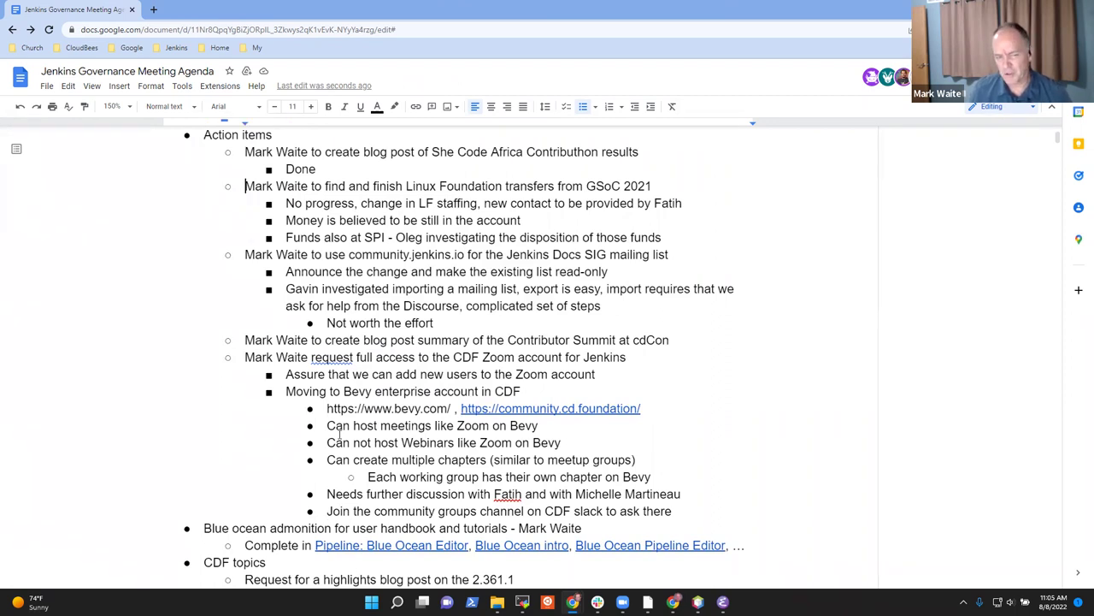
key(Down)
key(Down)
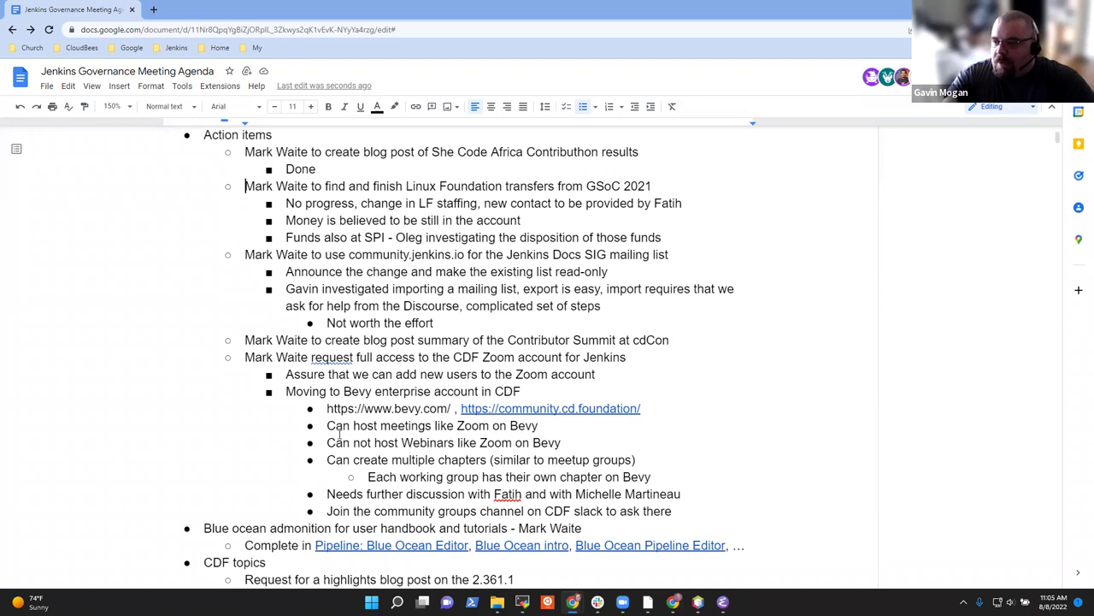
key(Down)
key(Down)
key(Down)
key(Down)
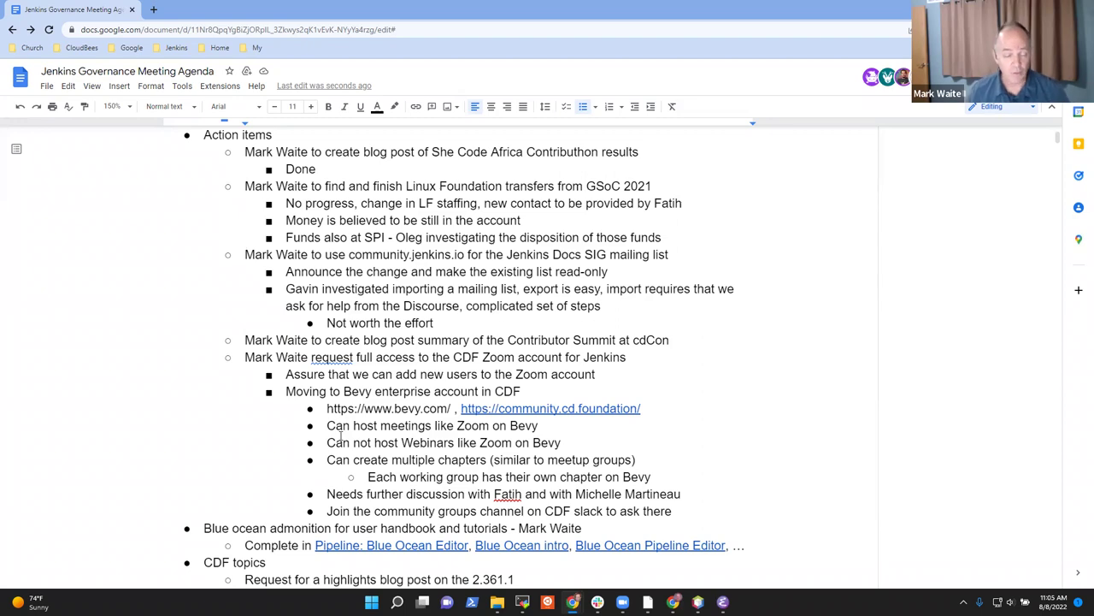
- Add a "Blue ocean" item at the end of the August 8 News list, after the Jakarta mail migration link
scroll(339, 433, down, 5)
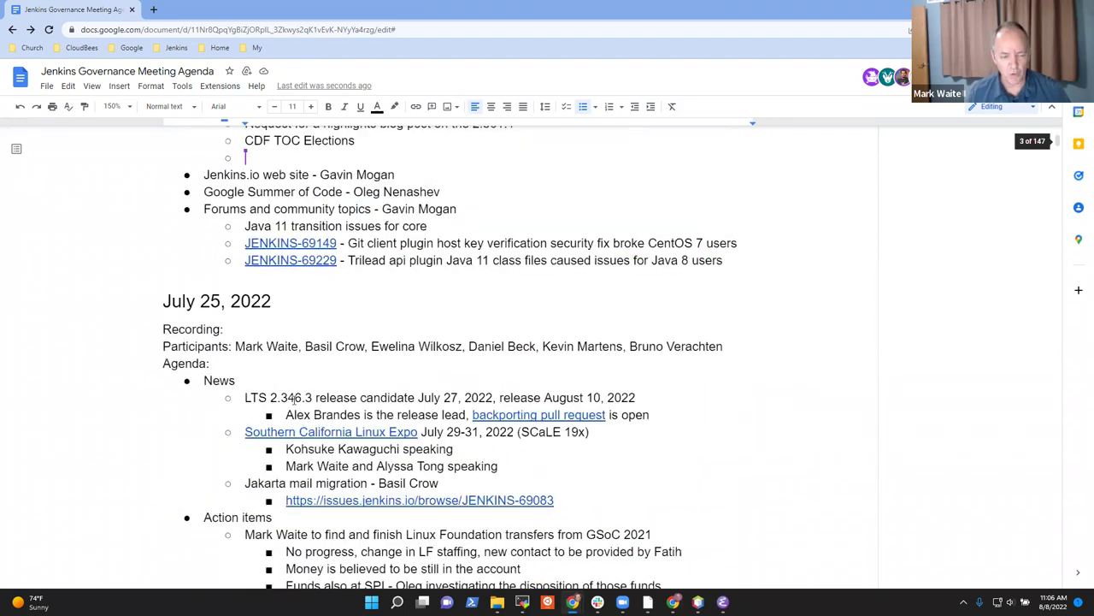
scroll(295, 397, down, 7)
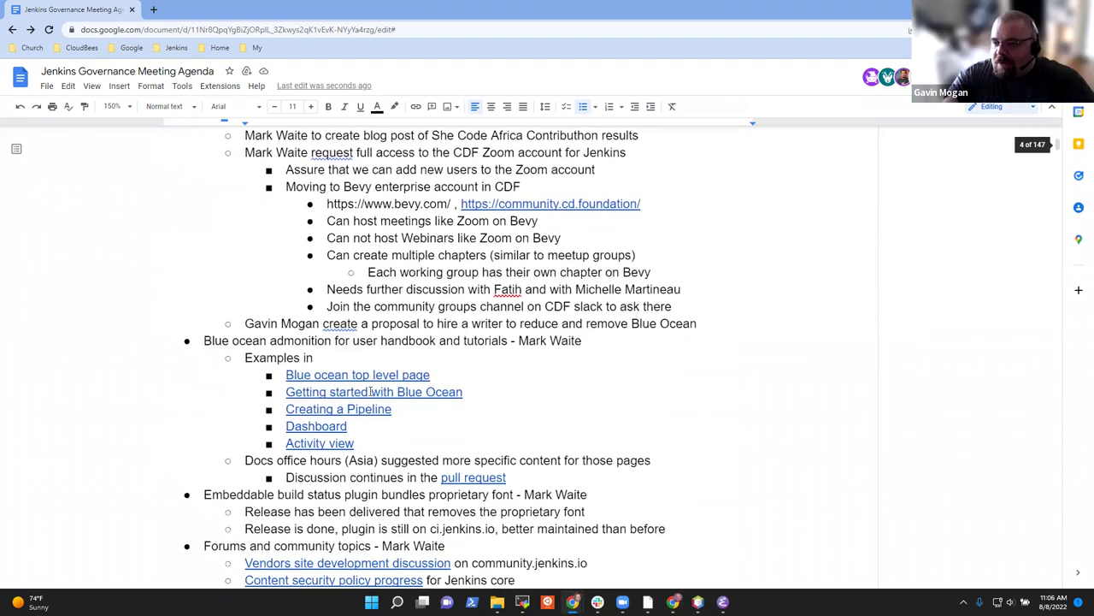
scroll(371, 391, up, 15)
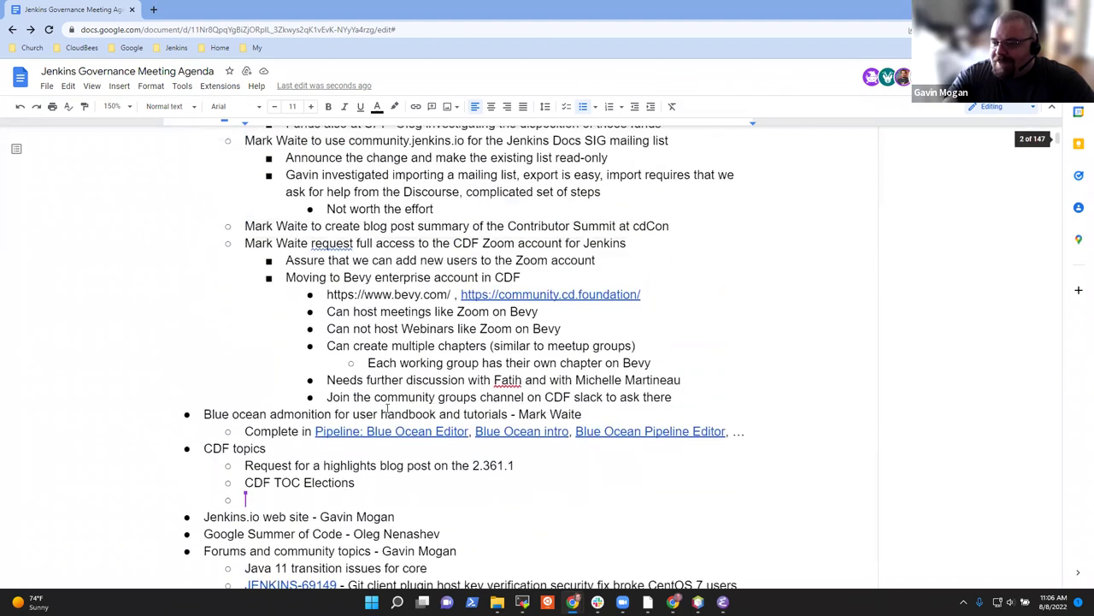
scroll(388, 410, up, 4)
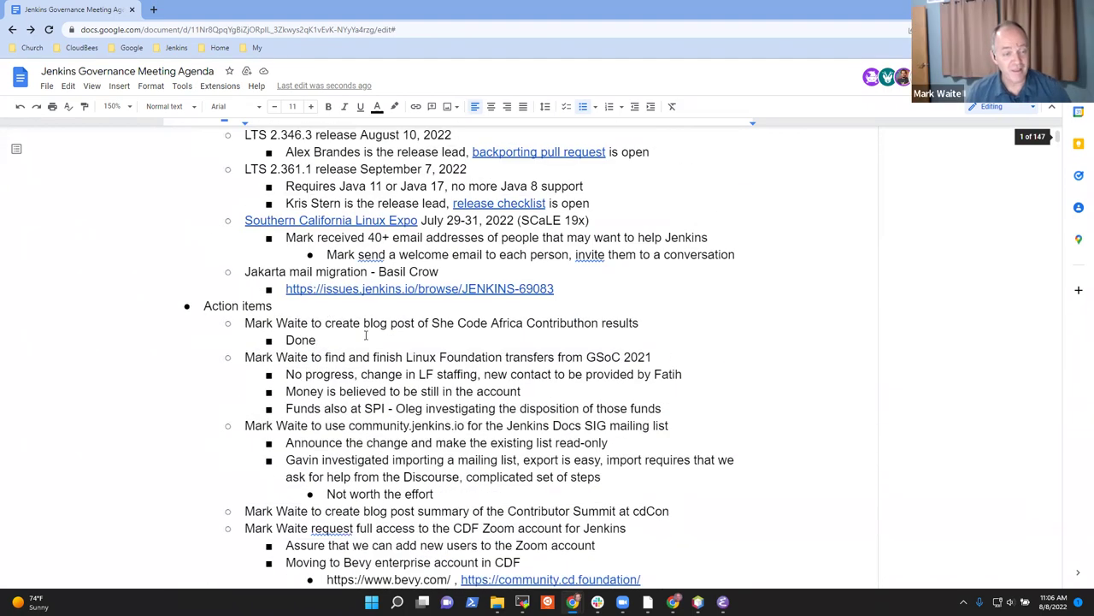
scroll(366, 335, up, 2)
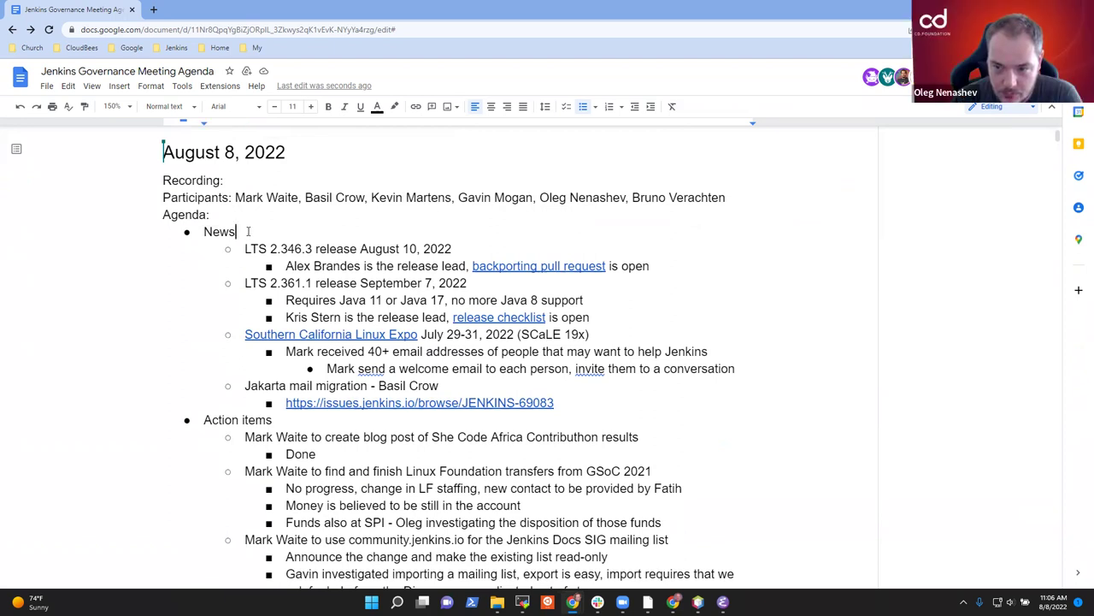
key(Down)
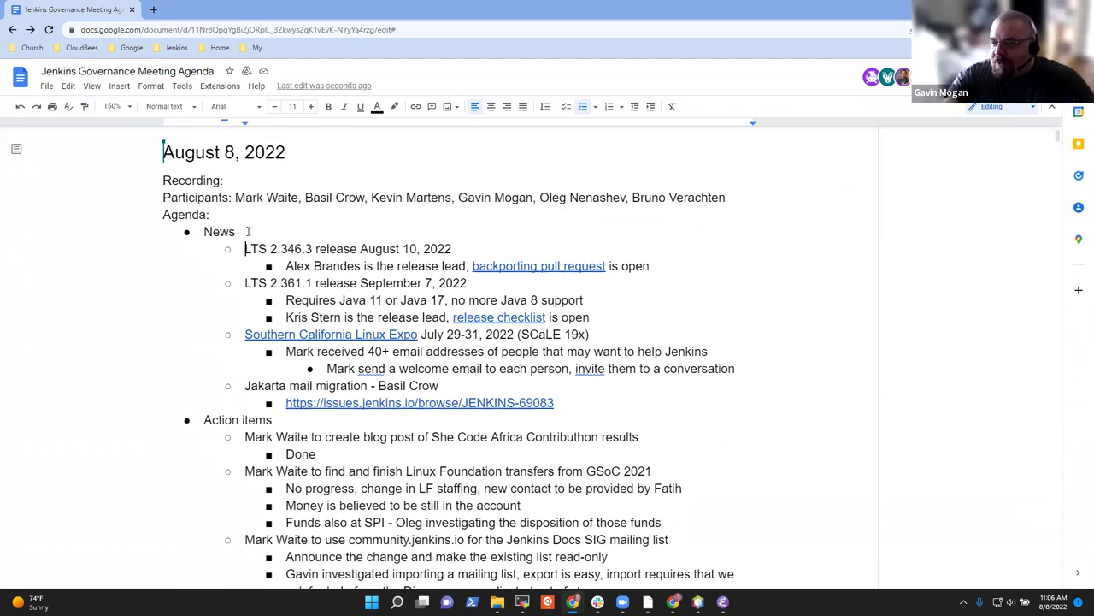
key(Down)
key(Down)
key(Left)
key(Return)
key(shift+Tab)
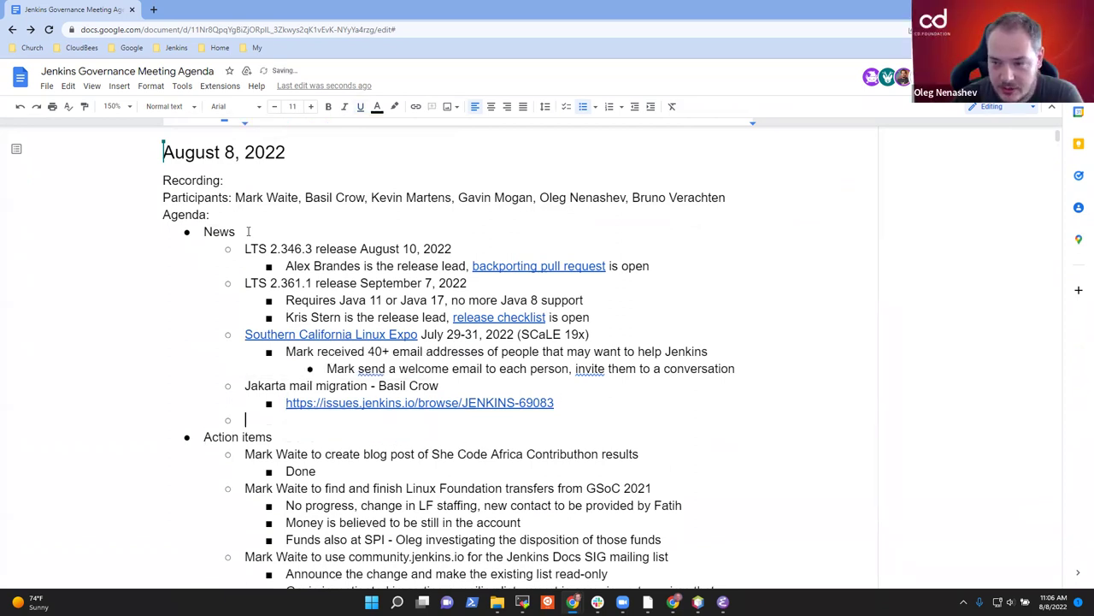
text(Blue ocean)
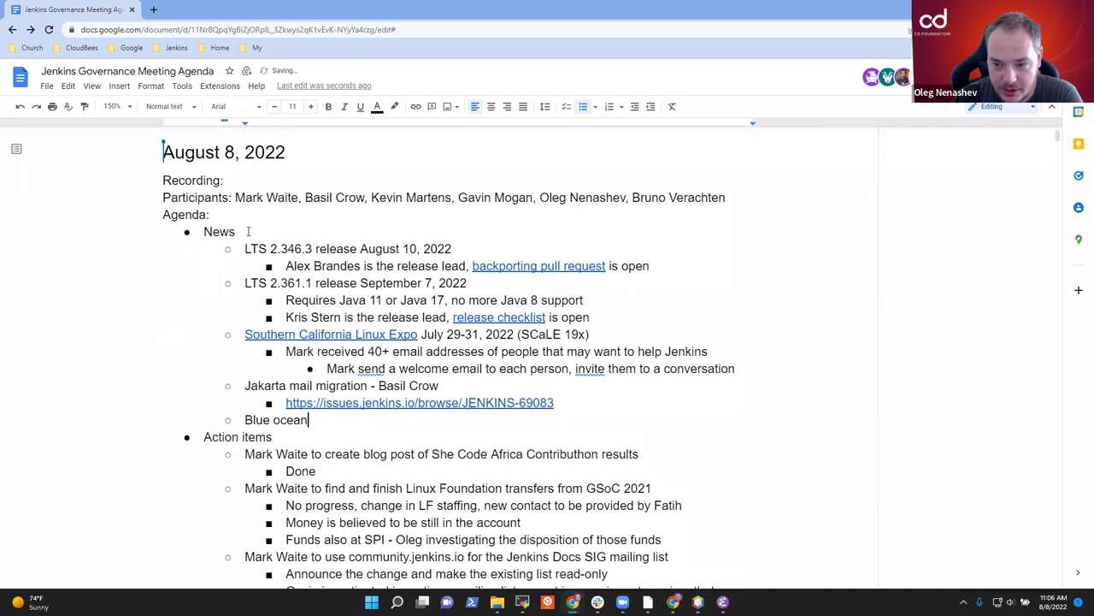
- Complete the new Blue ocean item in the News list to read "Blue ocean admonition added to those pages"
scroll(268, 237, down, 5)
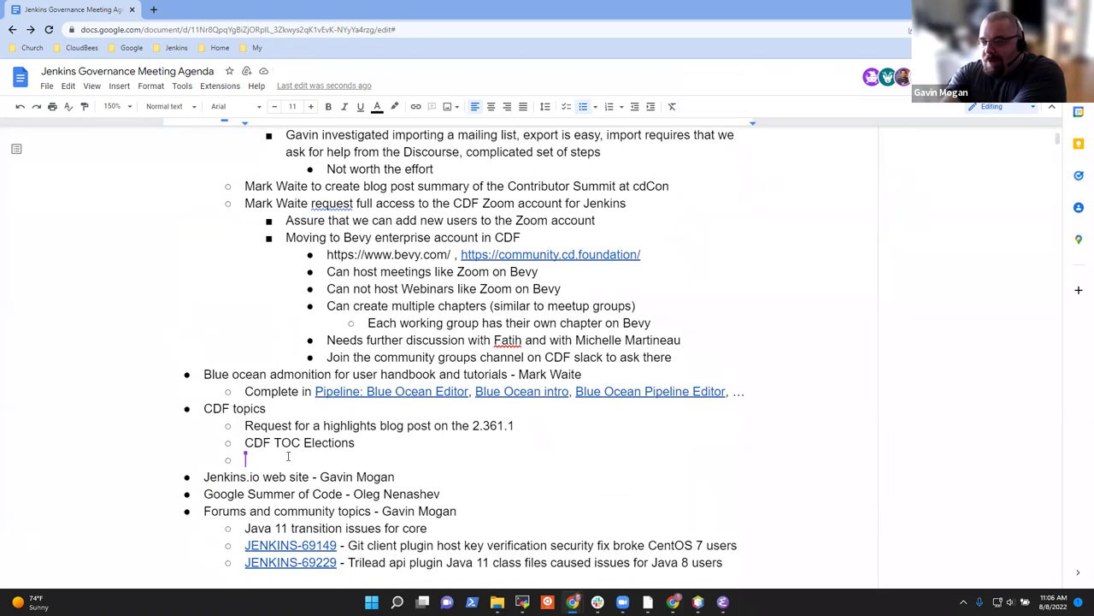
key(BackSpace)
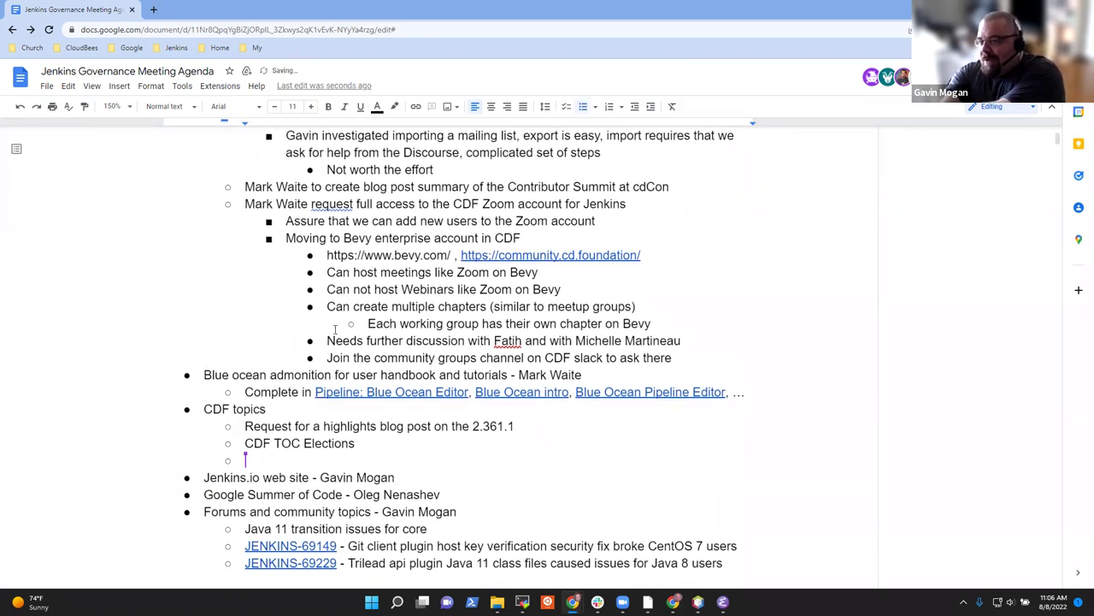
scroll(334, 359, up, 3)
scroll(344, 231, up, 1)
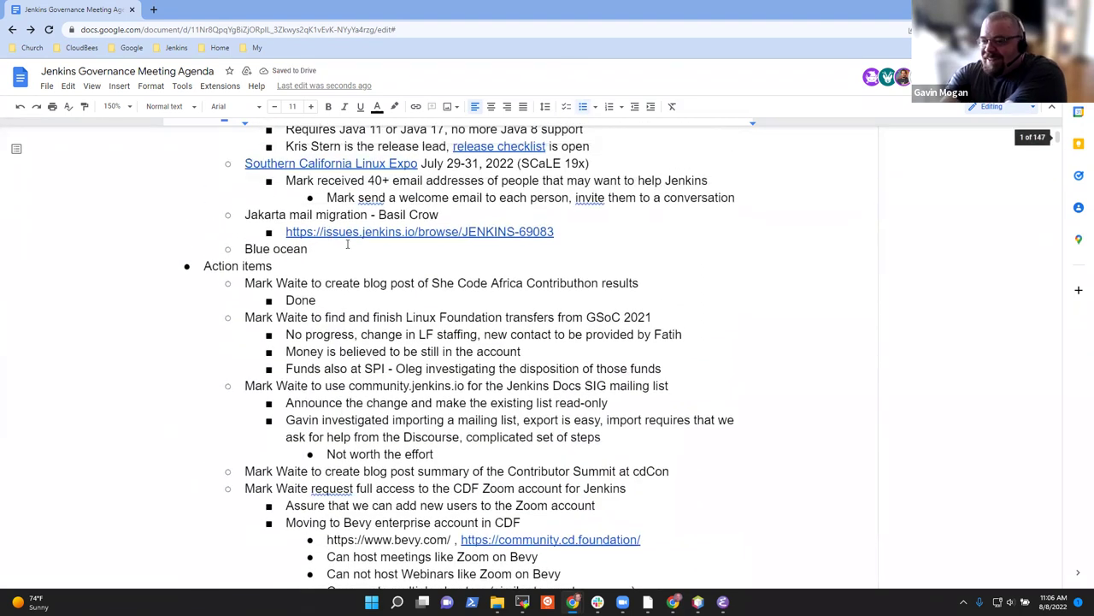
scroll(349, 242, up, 2)
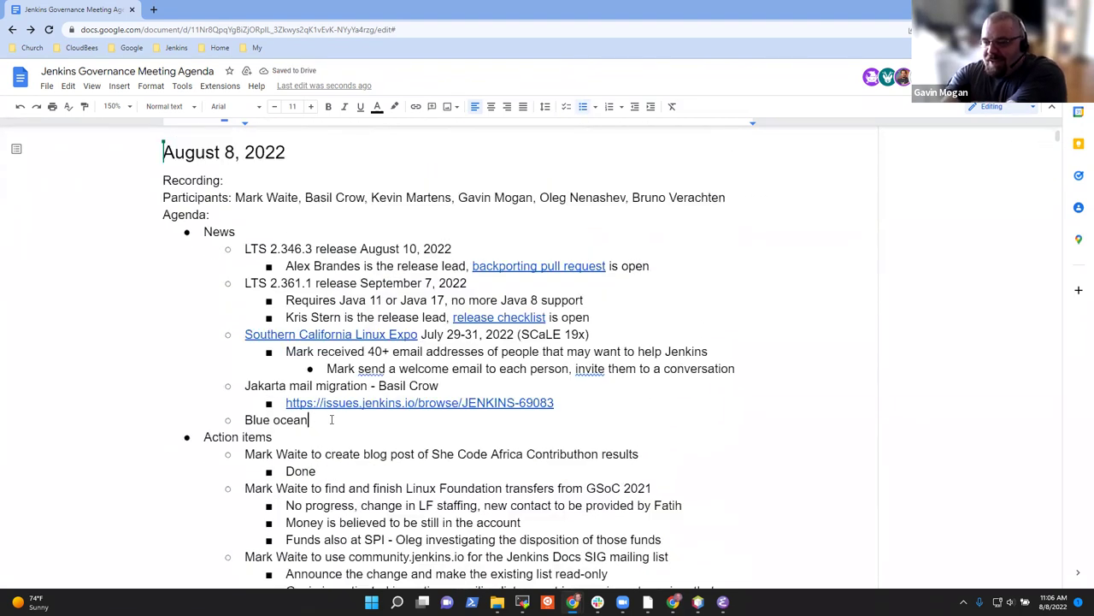
click(332, 419)
text(administra)
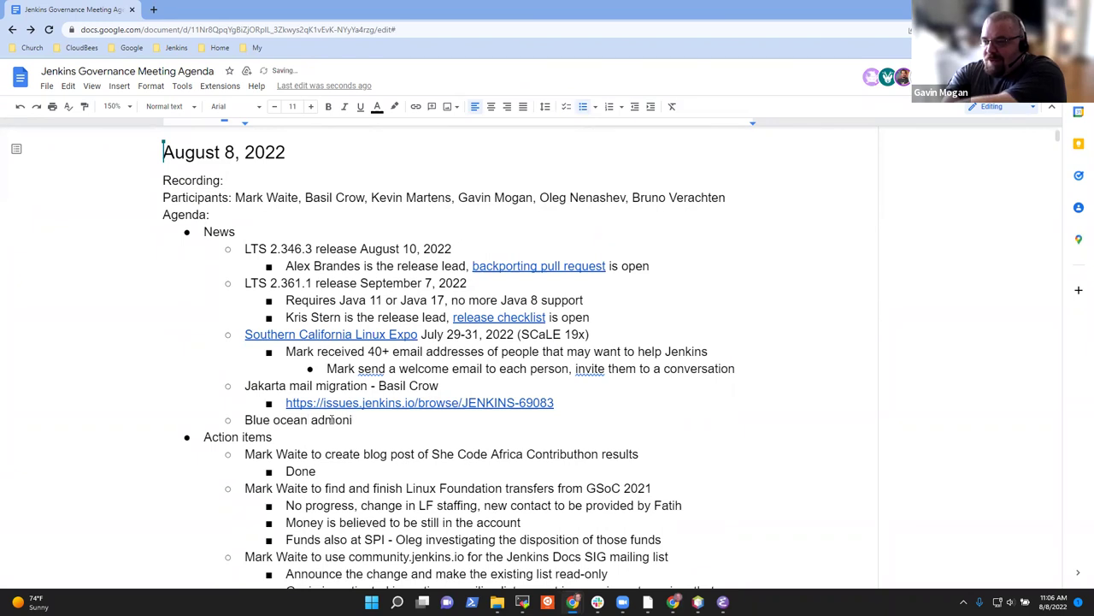
key(BackSpace)
key(BackSpace)
key(BackSpace)
text(tion)
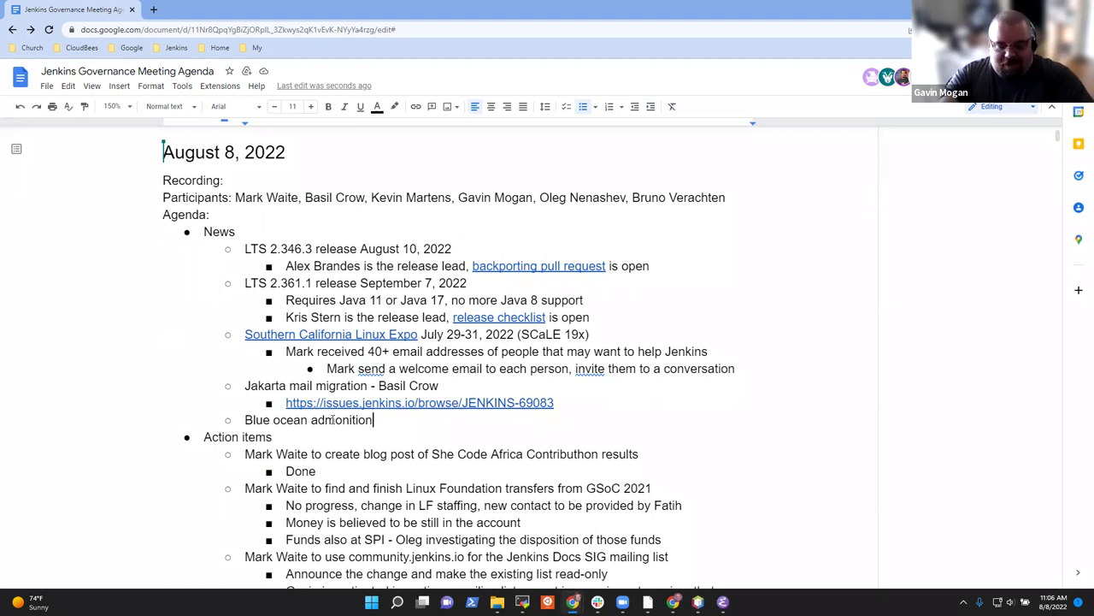
text(added to )
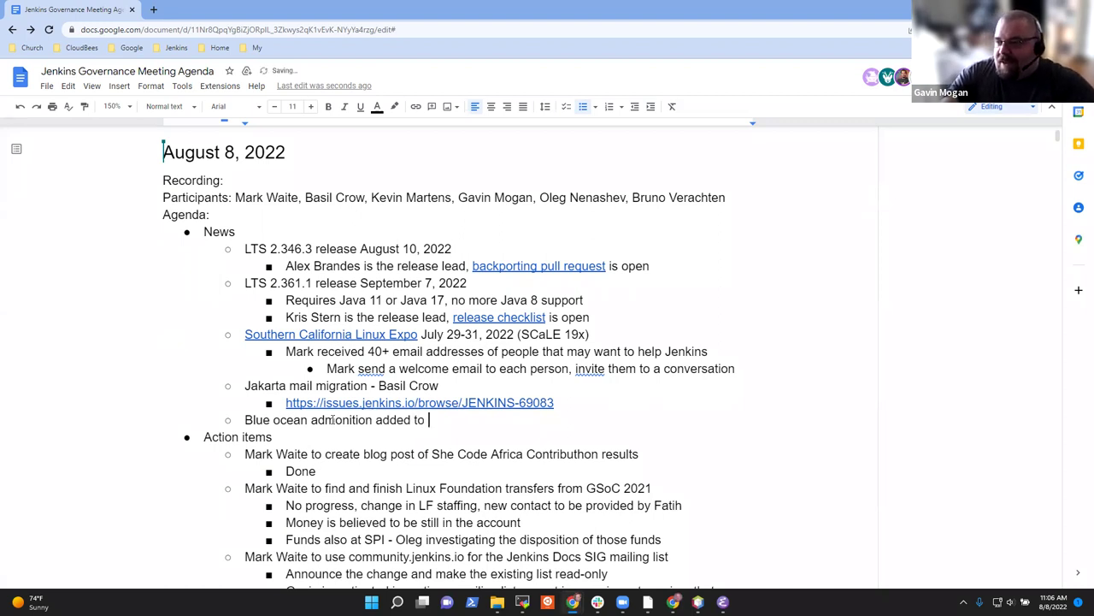
text(those pages)
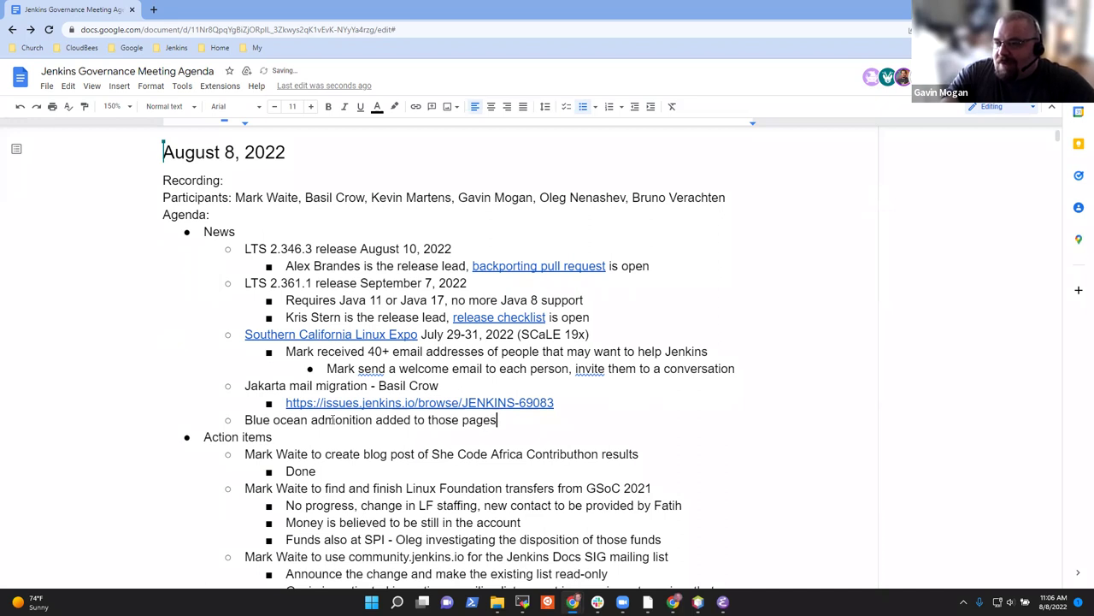
key(Return)
key(Tab)
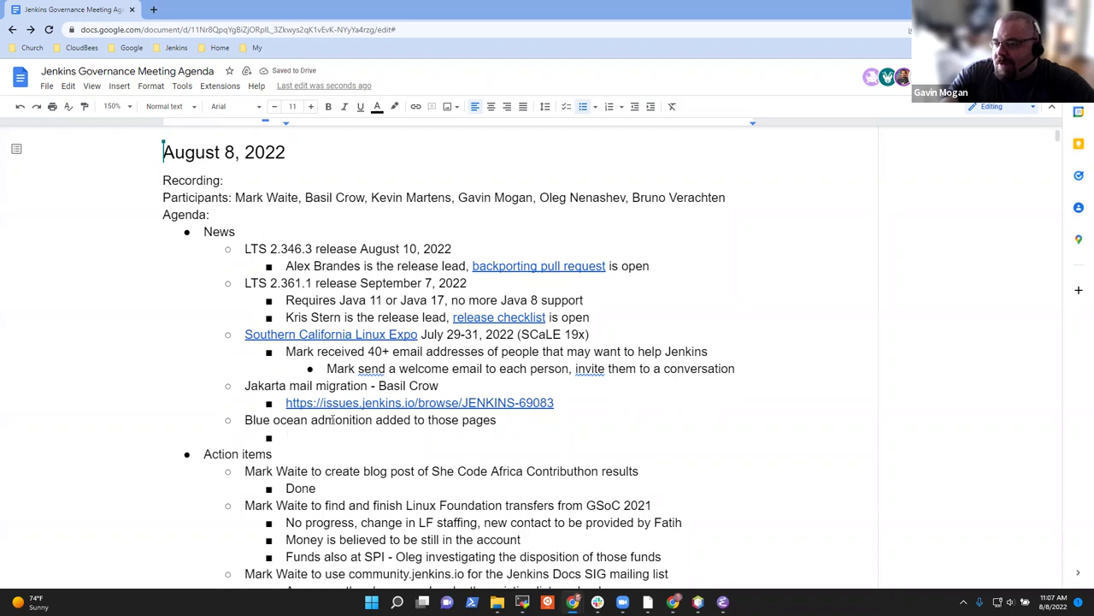
text(Gavin)
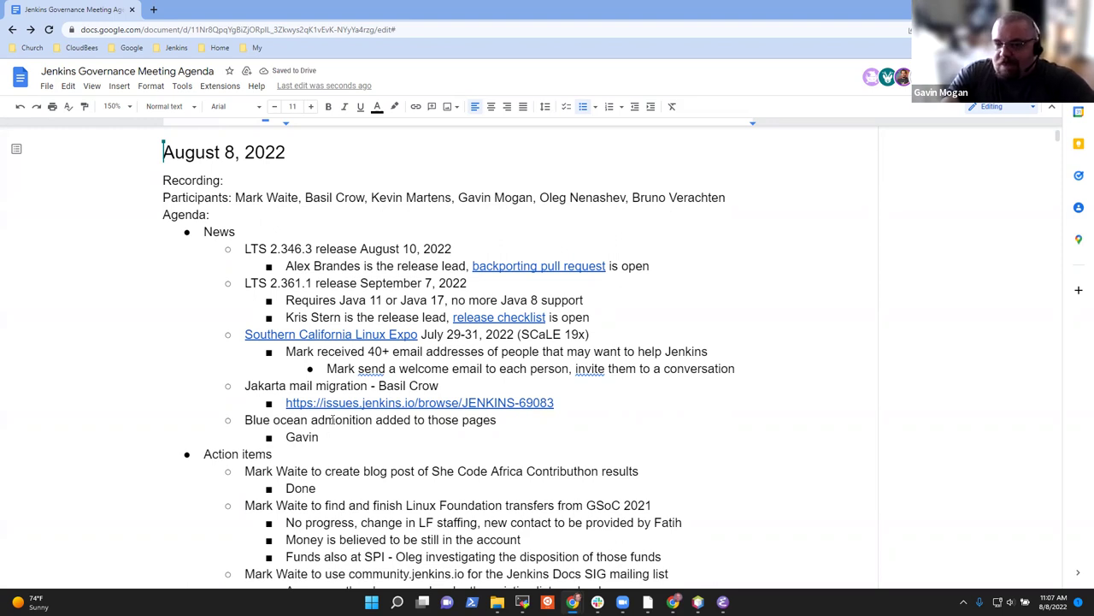
key(Up)
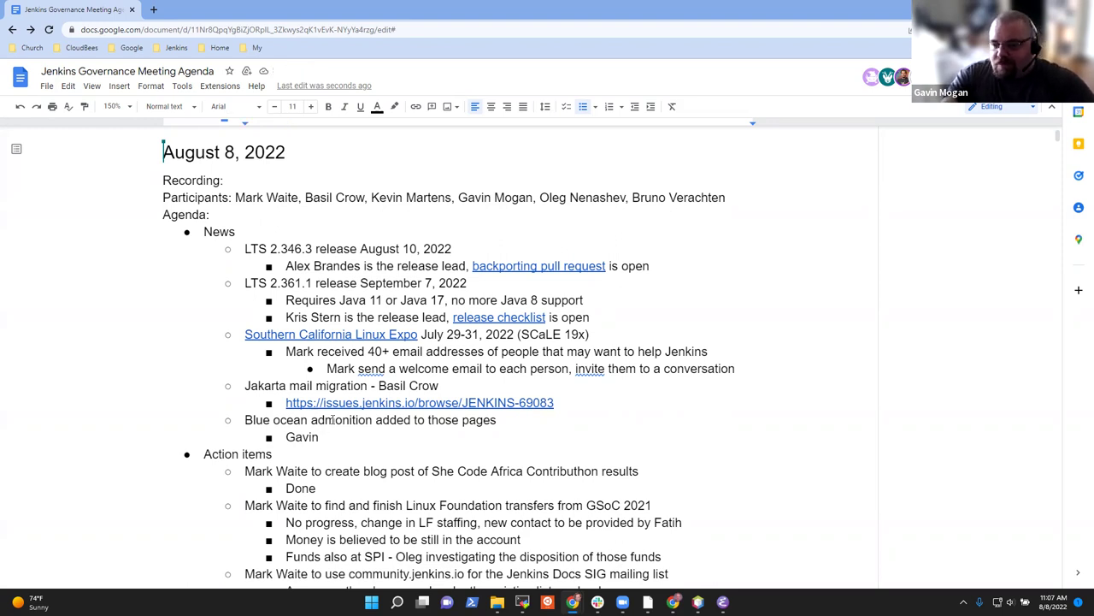
key(Down)
key(shift+Home)
key(BackSpace)
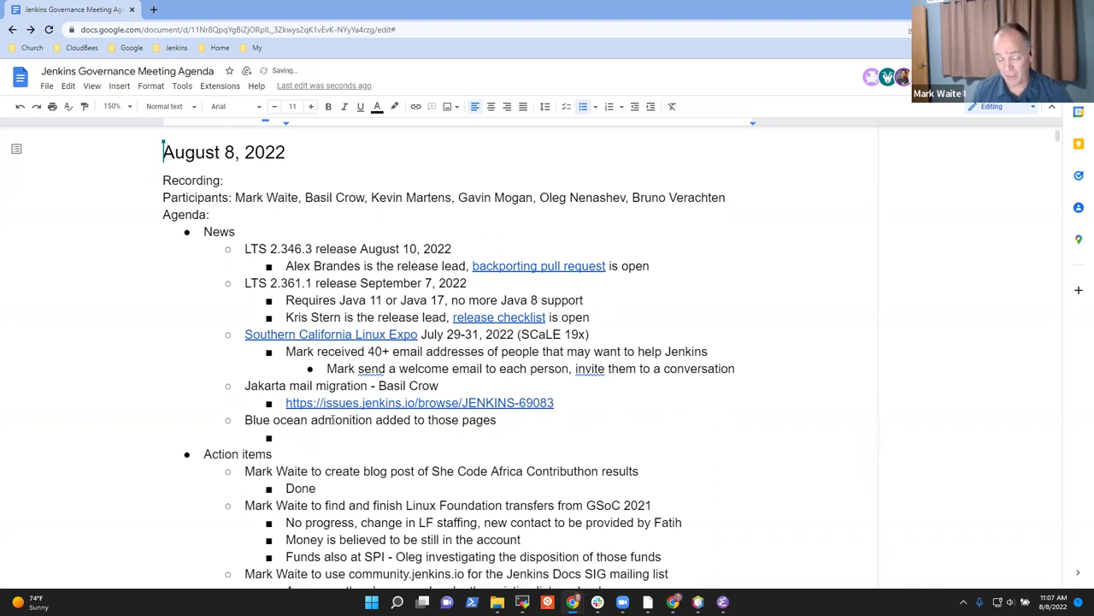
key(BackSpace)
key(BackSpace)
key(BackSpace)
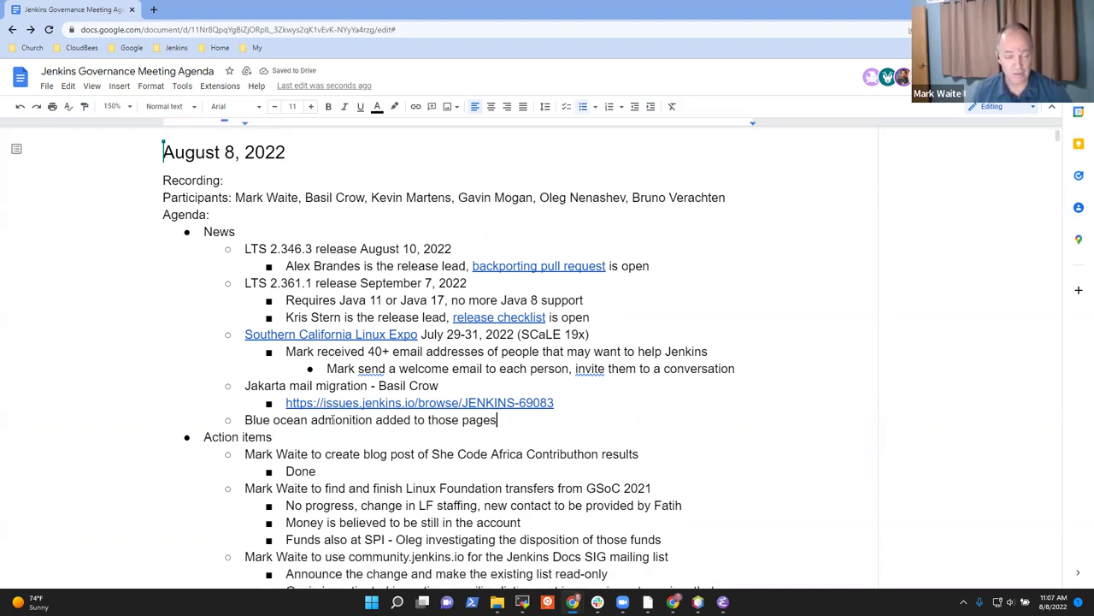
- Add an action item after the CDF Zoom account notes assigning two members to "update the Algolia search configuration on"
scroll(404, 327, down, 3)
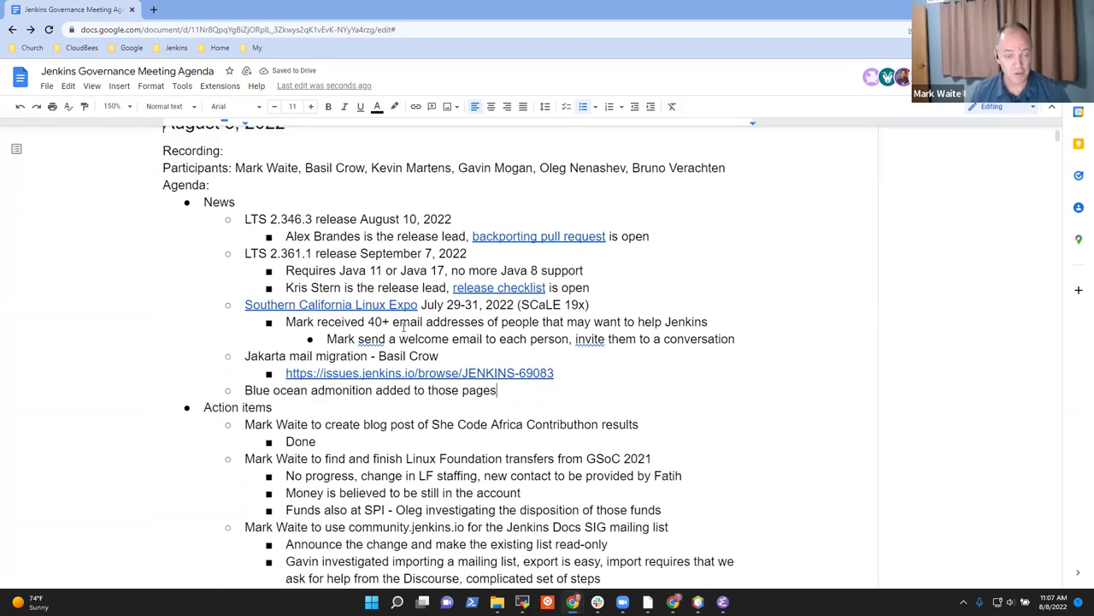
scroll(403, 326, down, 1)
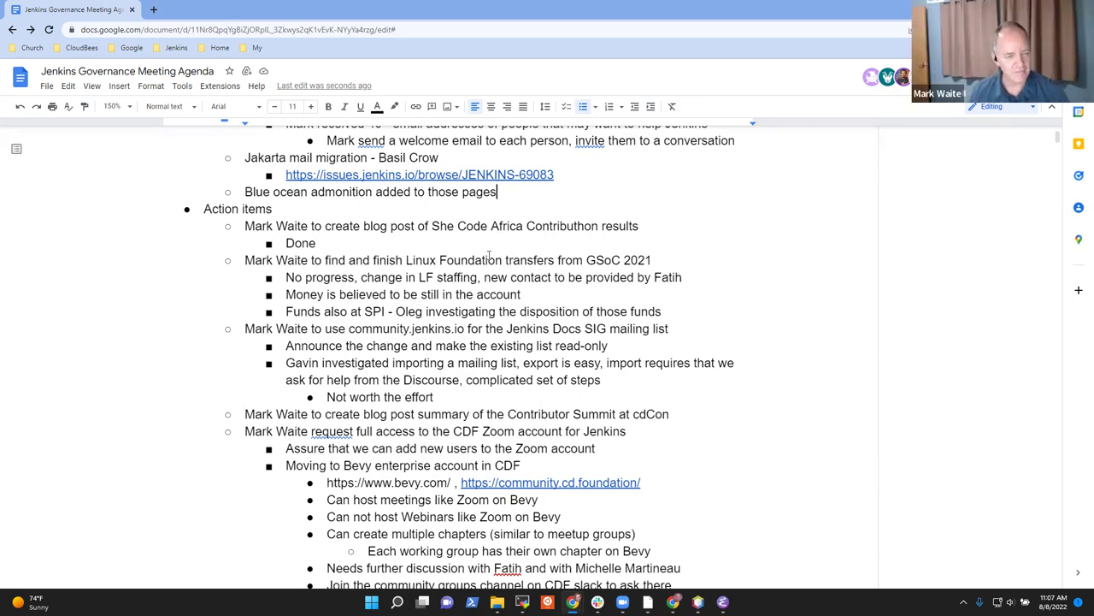
scroll(477, 287, down, 1)
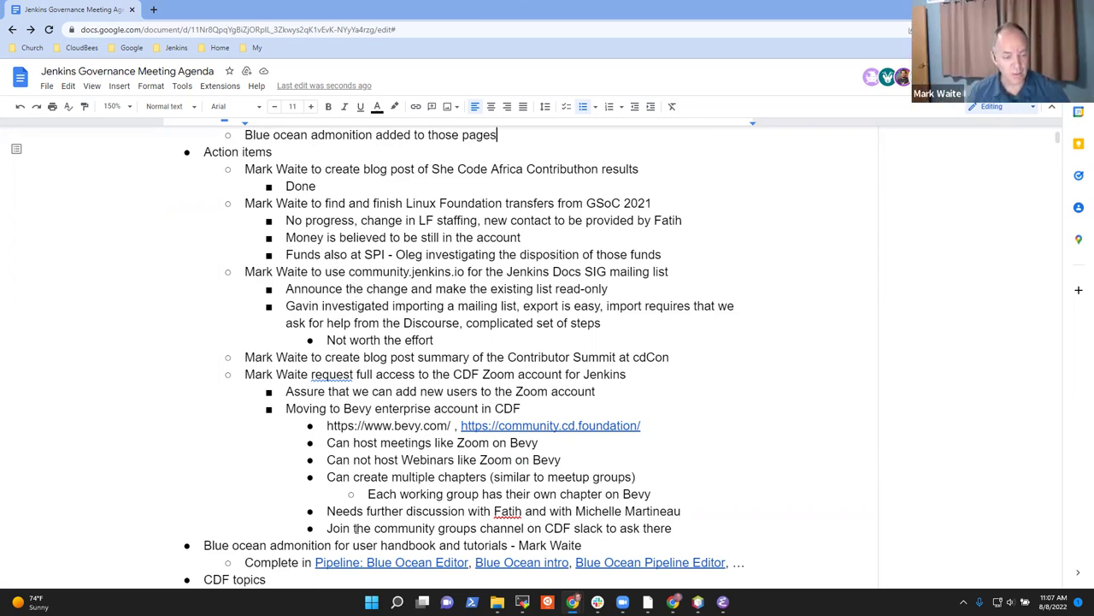
click(457, 527)
key(Return)
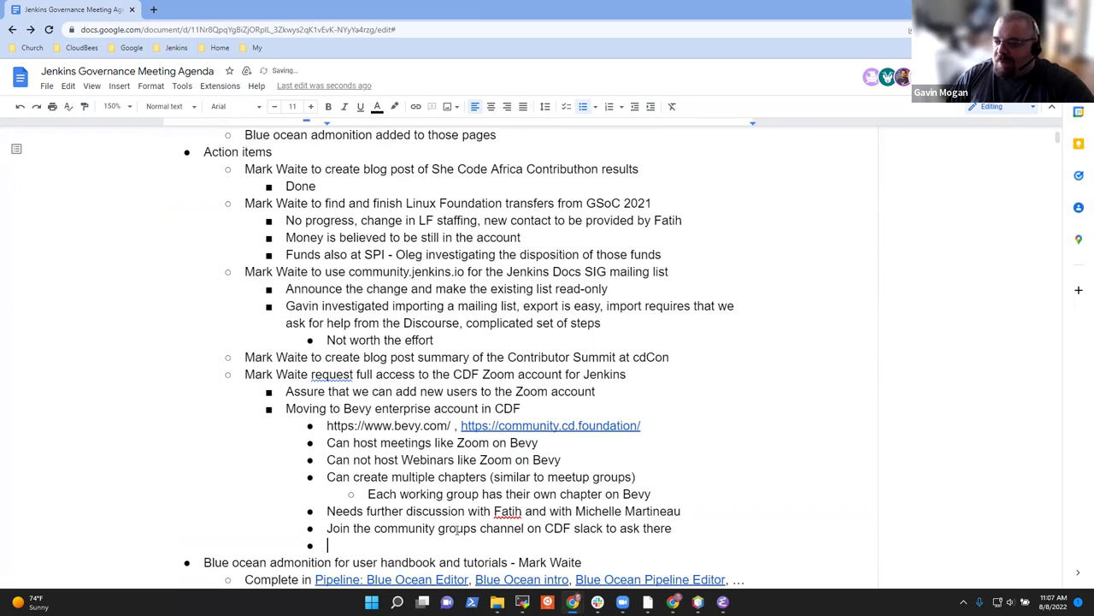
key(shift+Tab)
key(shift+Tab)
text(Mark or Gavin update the Algolia search configuration)
key(ctrl+BackSpace)
text(configuration on)
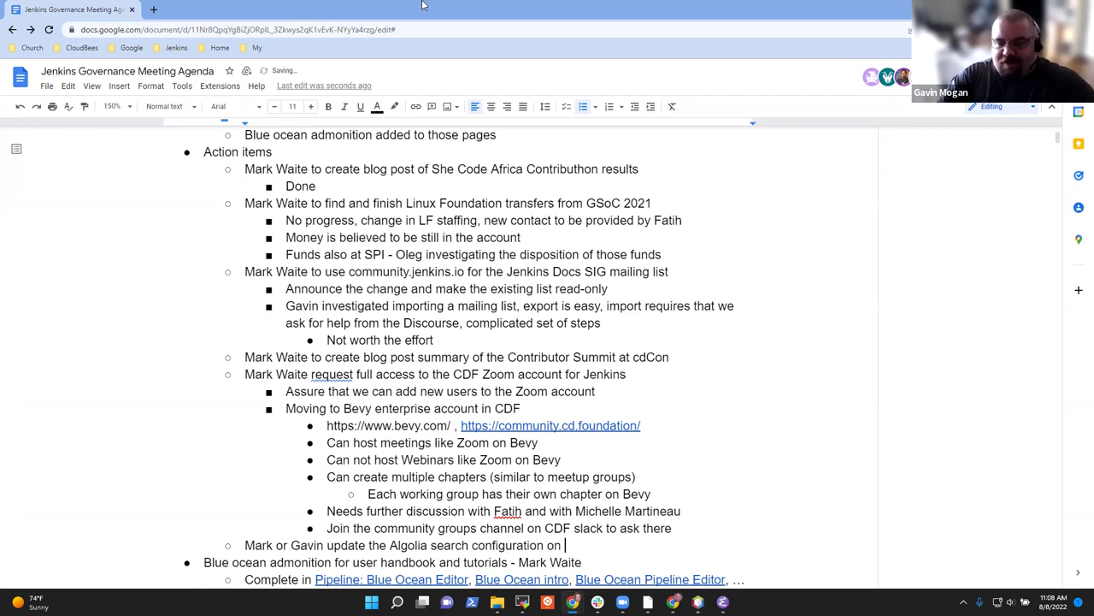
click(395, 31)
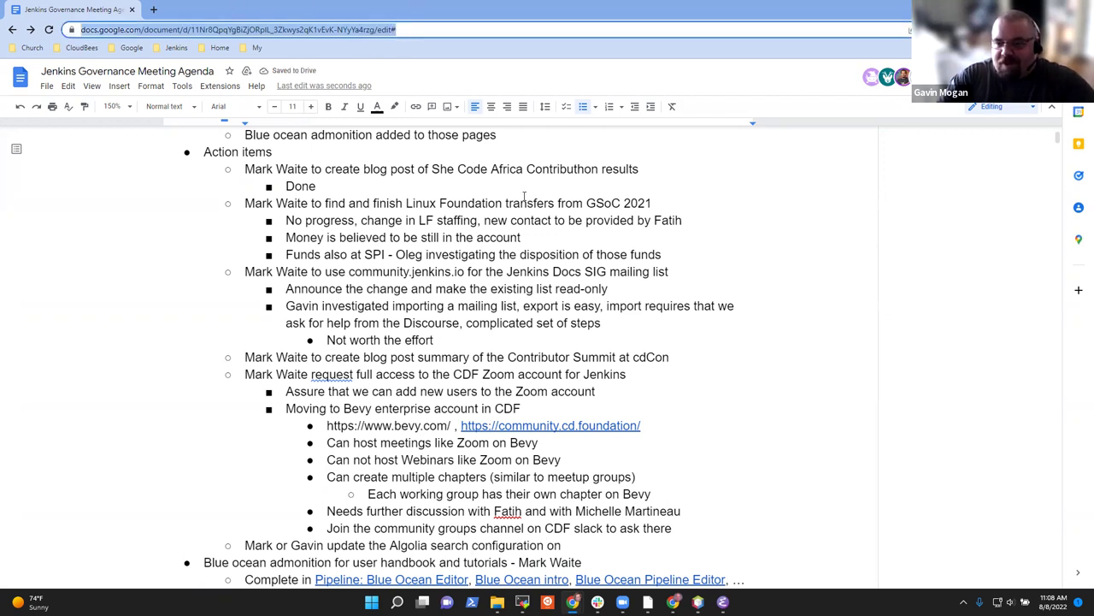
mouse_move(497, 601)
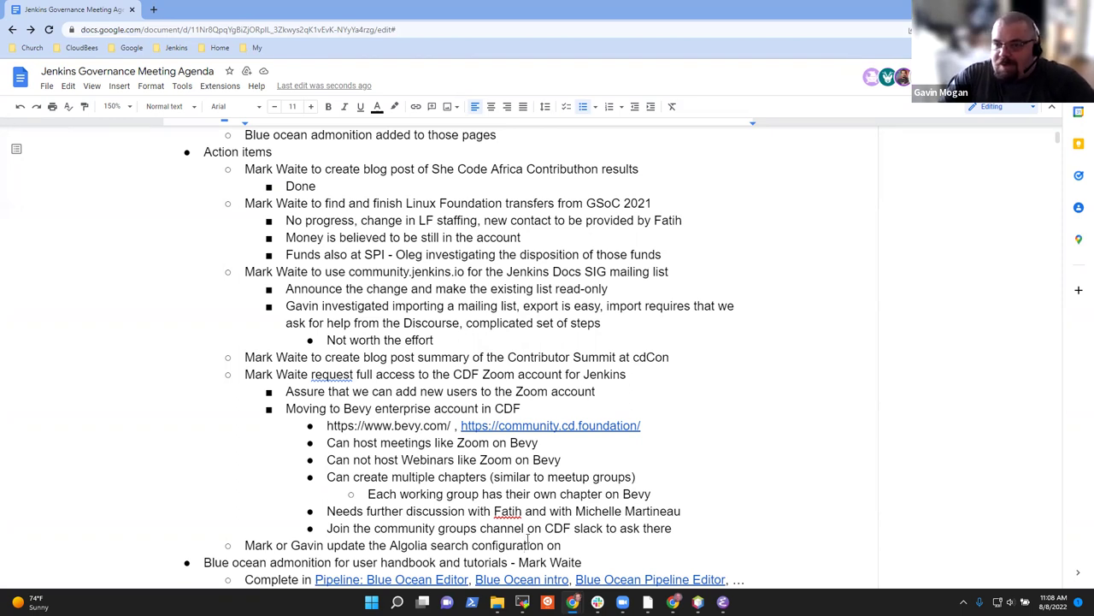
key(BackSpace)
key(BackSpace)
text(for ww)
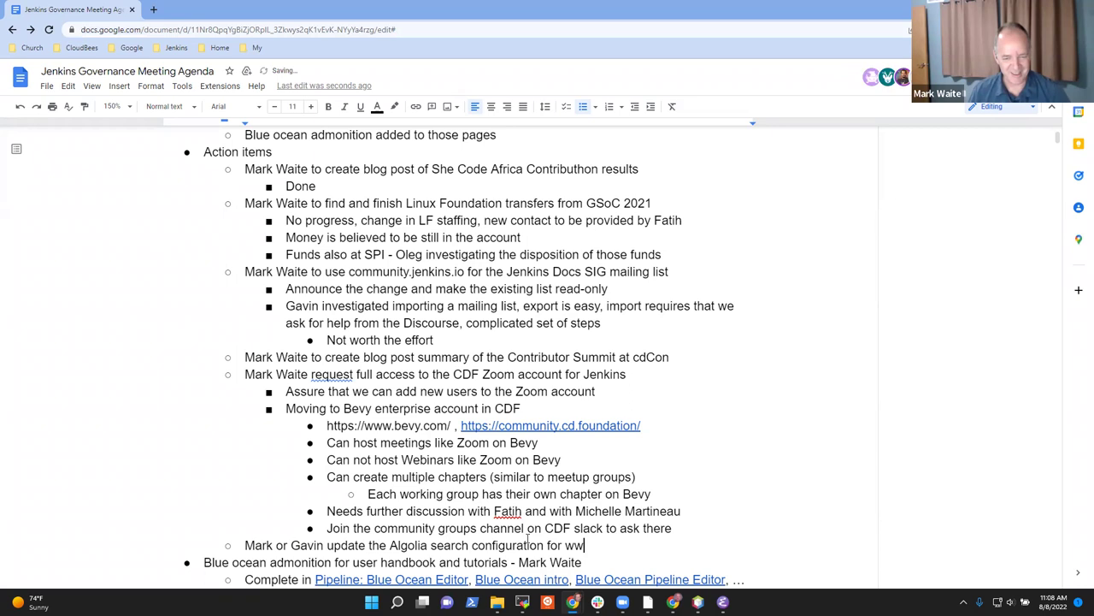
text(w.jenkins.io)
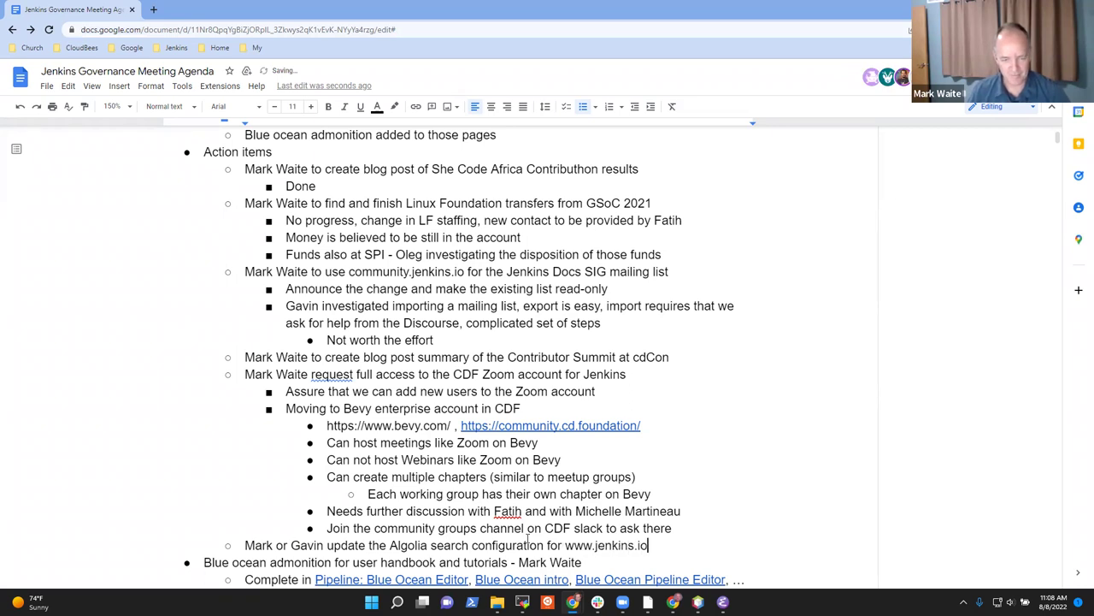
- Add a nested note "Tracked as a help desk ticket" under the Algolia search action item
key(Return)
key(Tab)
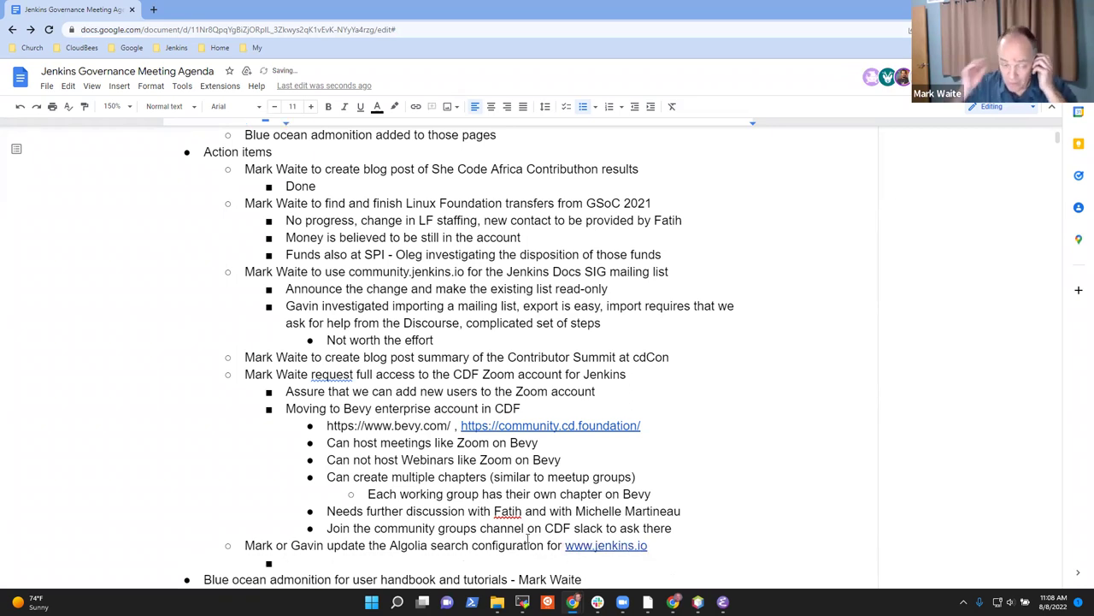
text(Tracked as)
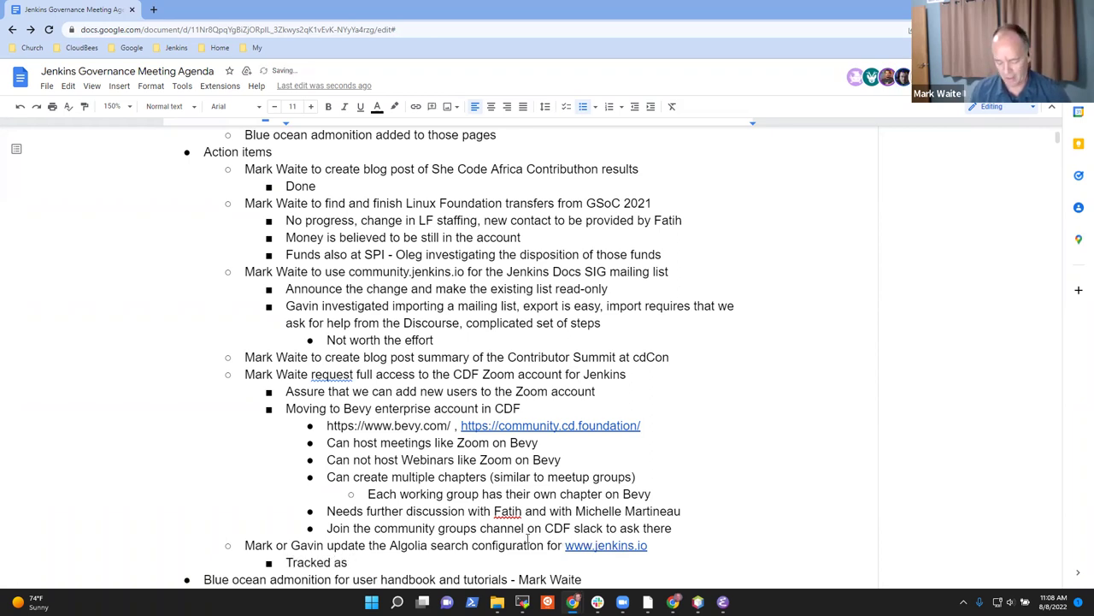
text( a h)
key(BackSpace)
text(a help )
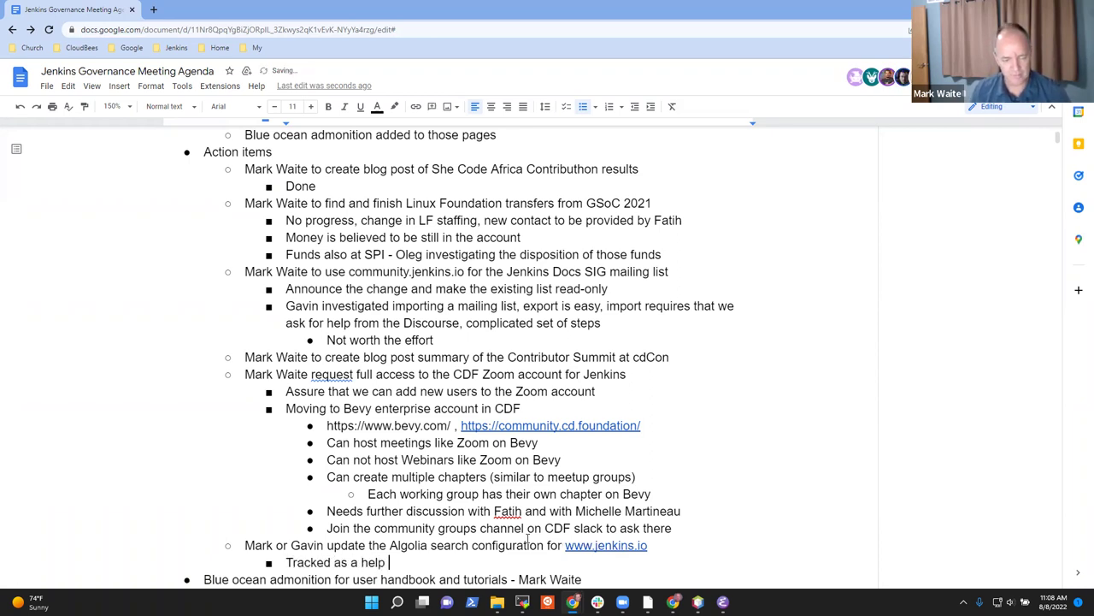
text(desk tick)
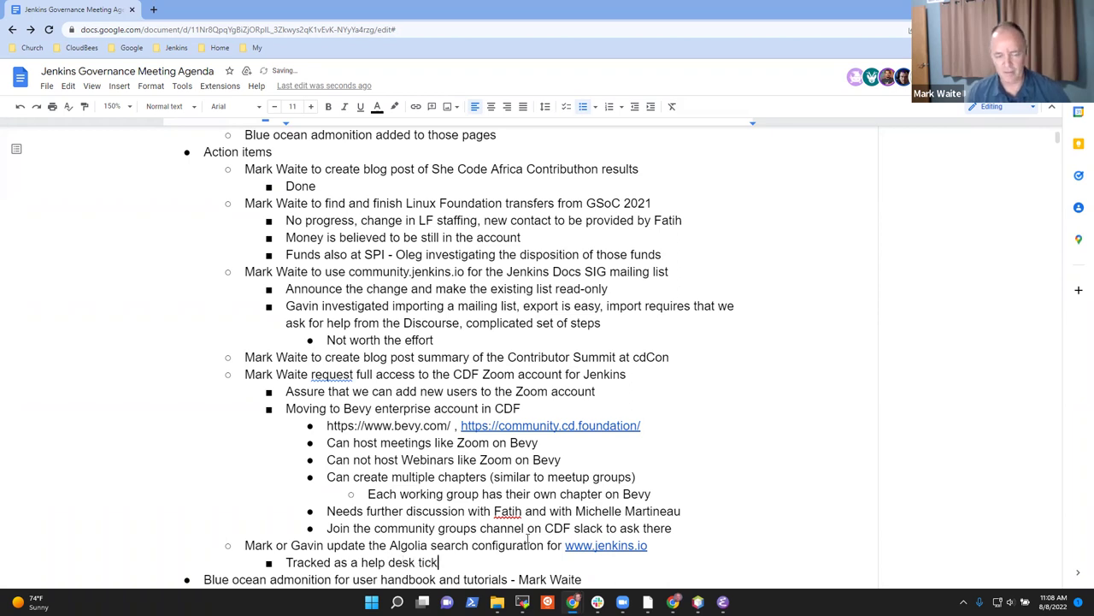
text(et)
- Highlight the owners' names at the start of the Algolia search action item
key(Right)
key(Down)
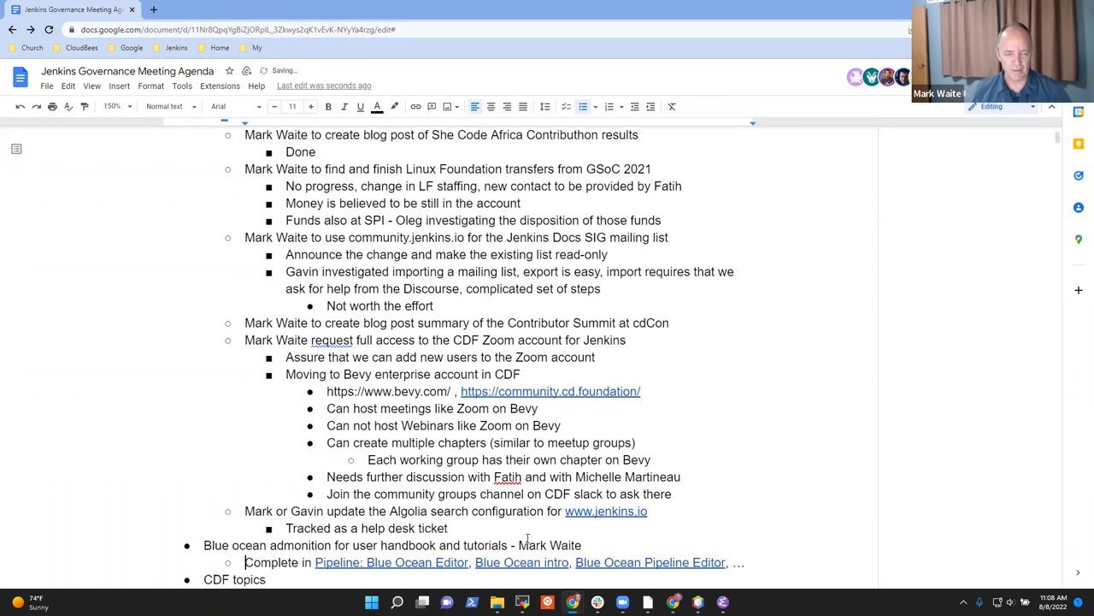
key(Up)
key(Up)
key(ctrl+shift+Right)
key(ctrl+shift+Right)
key(ctrl+shift+Right)
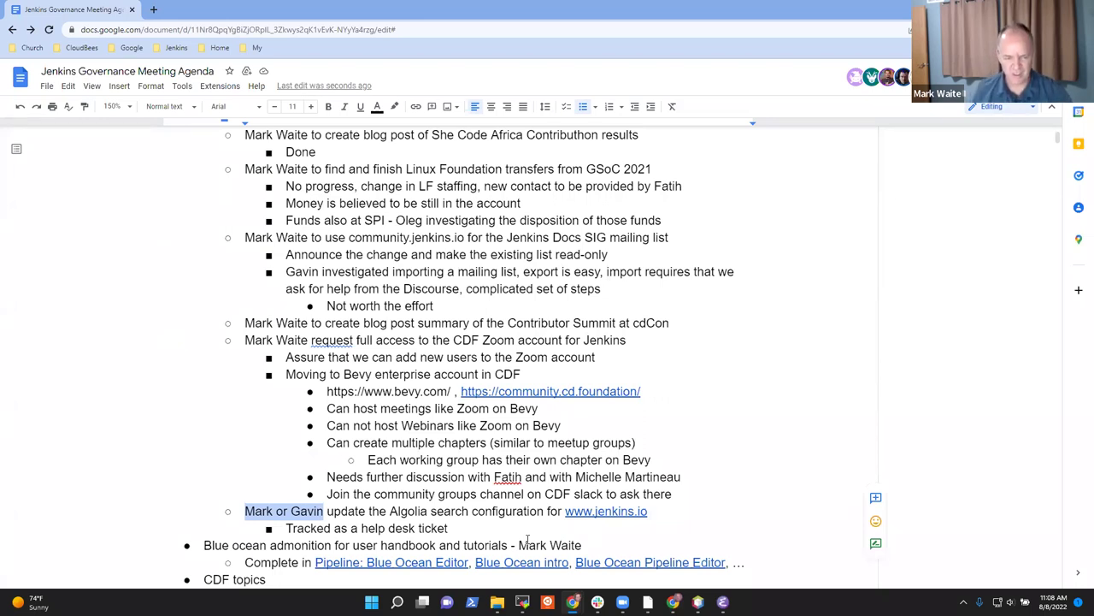
- Add a second nested note under the Algolia action item reading "We're using their "Docs Search" facility"
key(Down)
key(End)
key(Return)
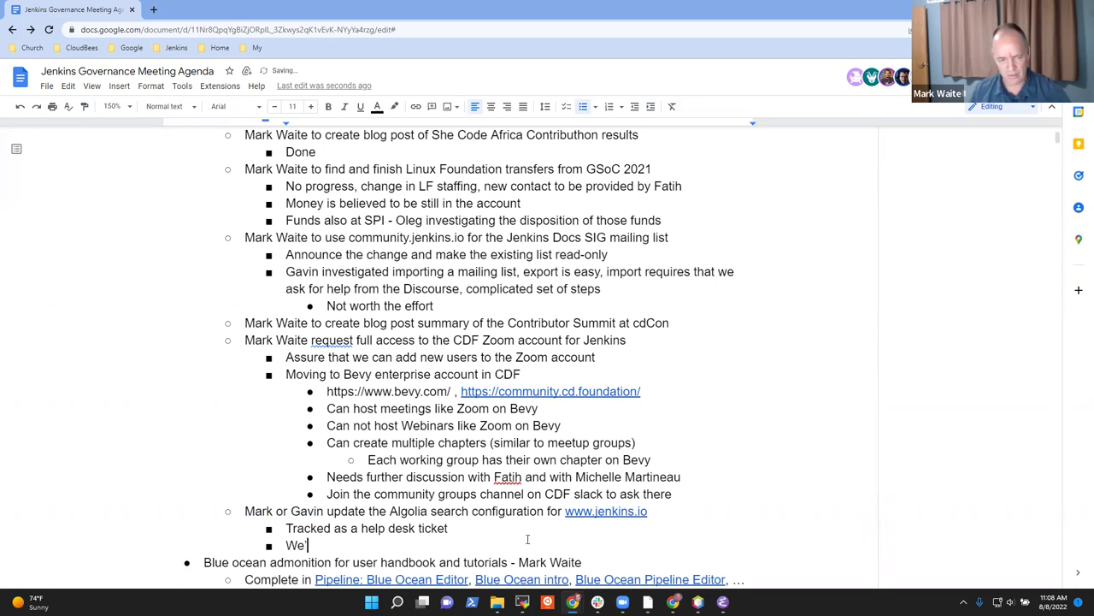
text(re using the)
key(ctrl+BackSpace)
key(ctrl+BackSpace)
text(using their "D)
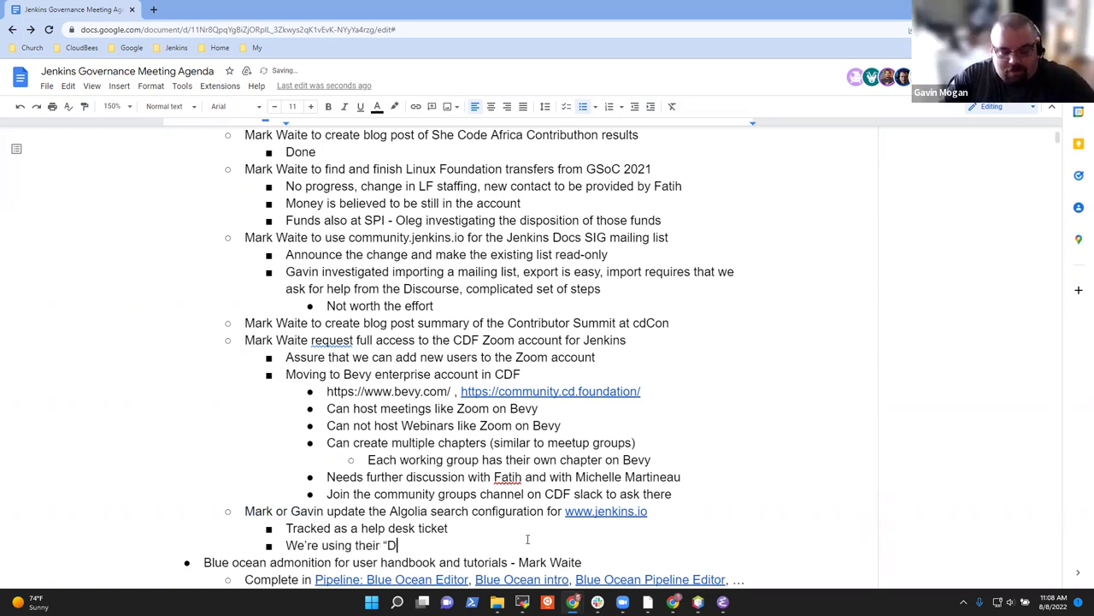
text(ocs Searc)
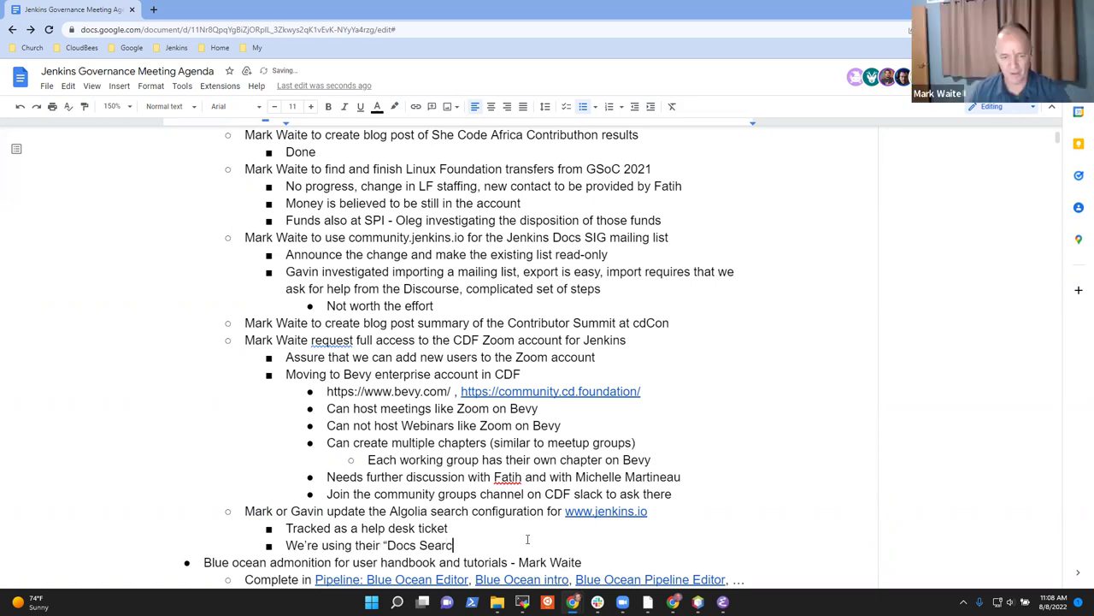
text(h" facili)
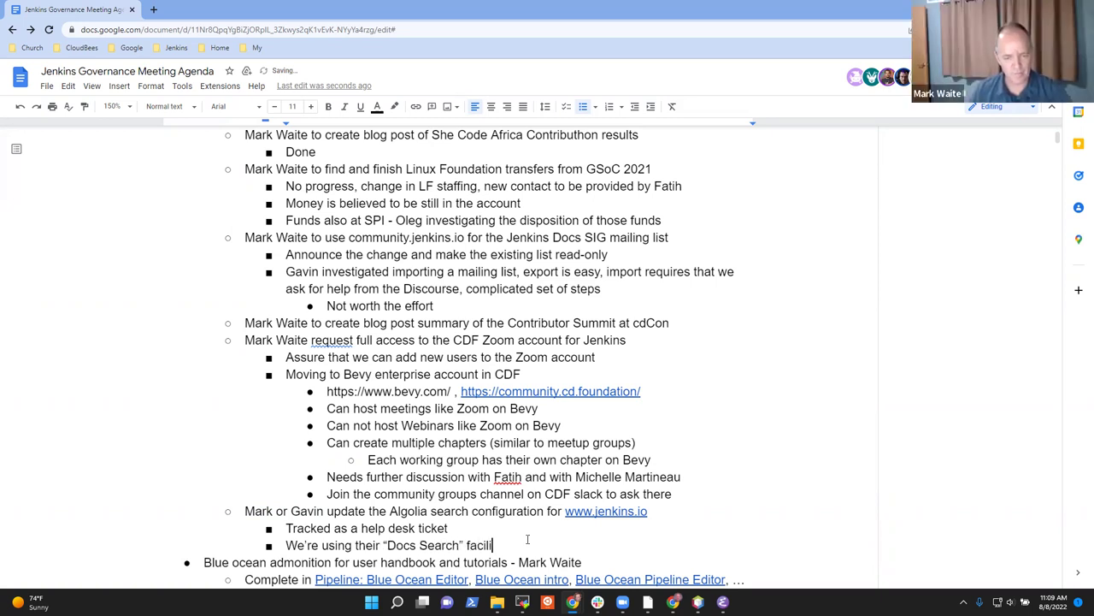
text(ty)
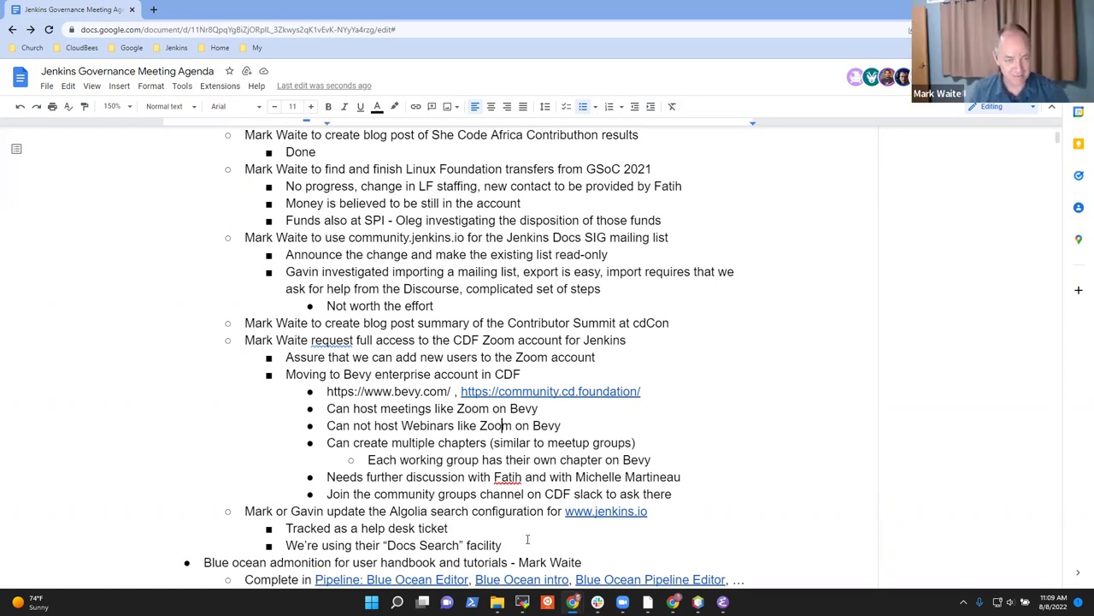
click(527, 536)
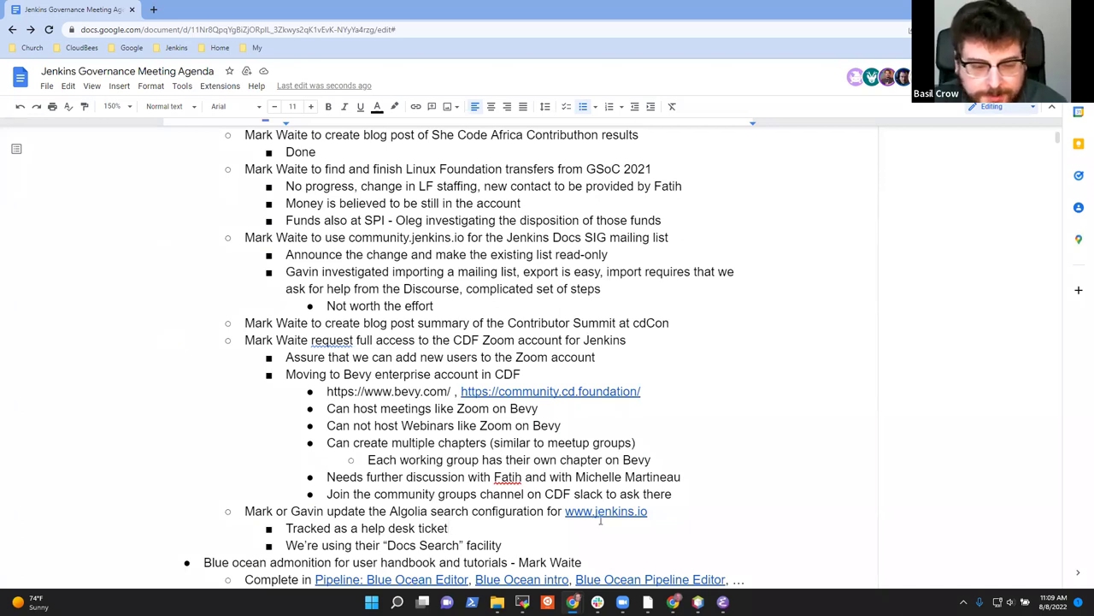
- Open the linked Blue Ocean intro page from the Blue ocean admonition topic and enlarge it to 125%
scroll(606, 517, down, 1)
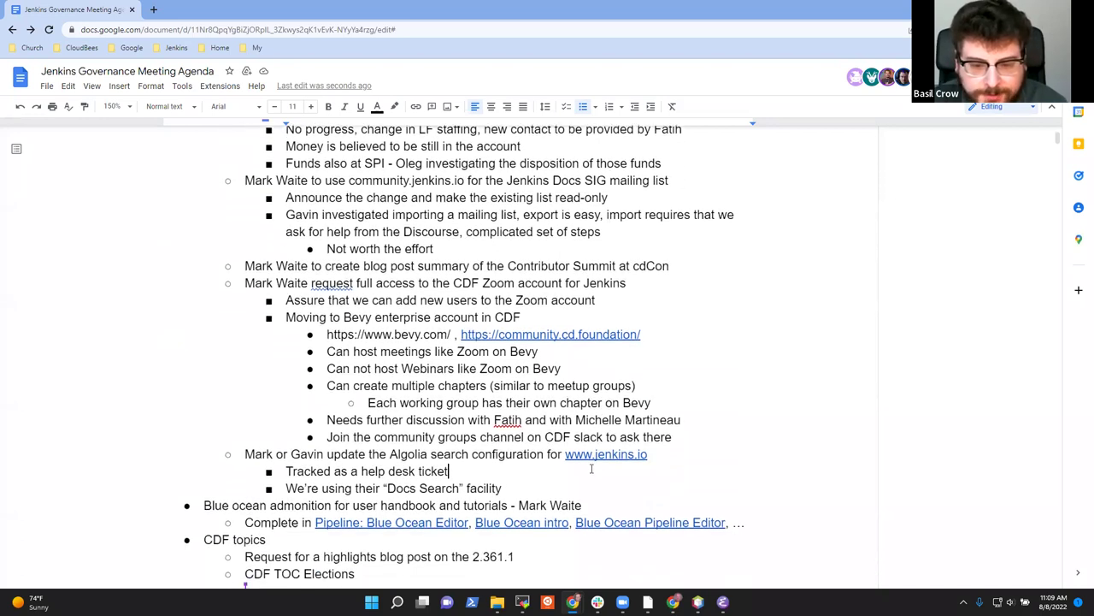
click(354, 505)
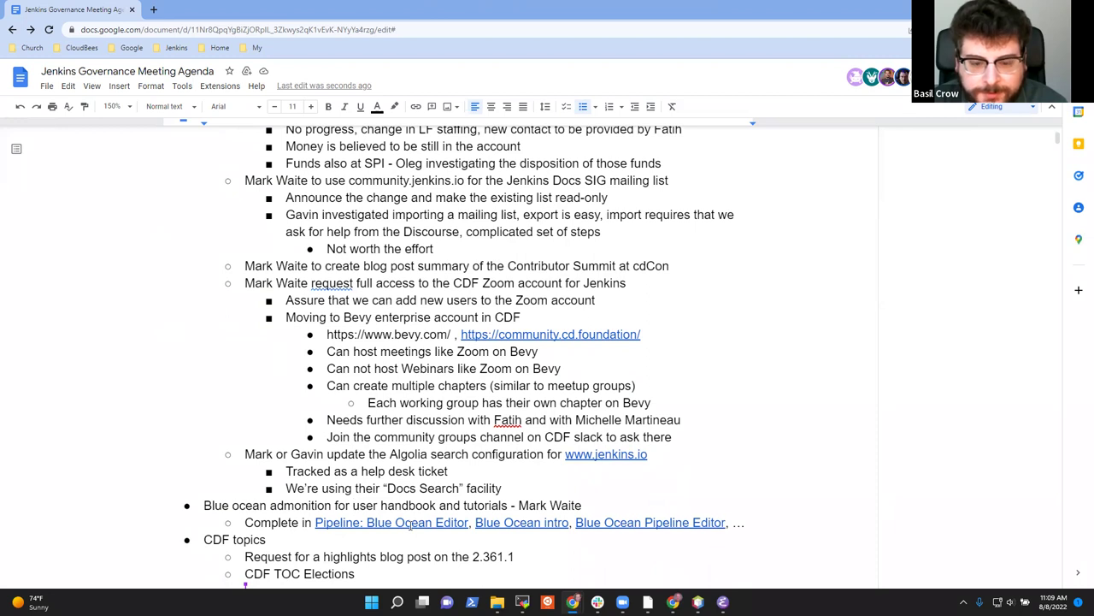
click(530, 525)
click(525, 543)
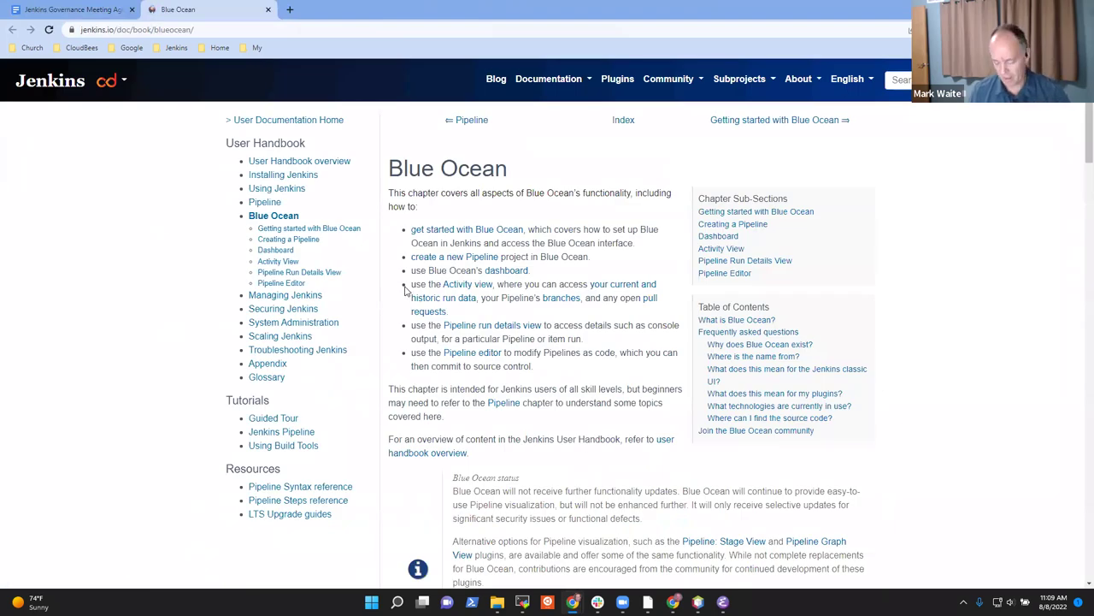
key(ctrl+plus)
key(ctrl+plus)
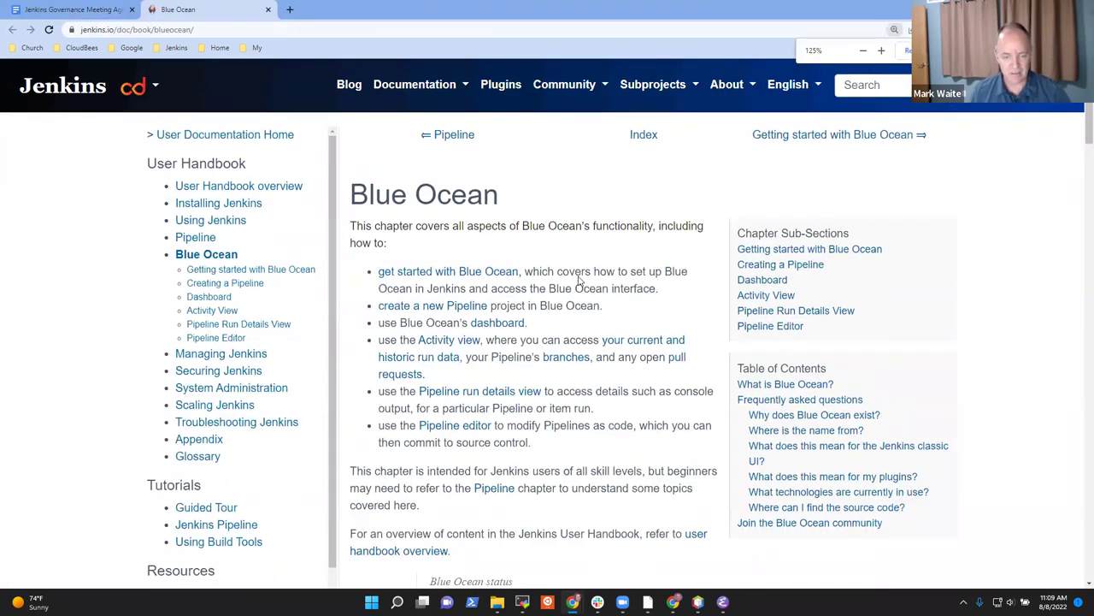
- Review the Blue Ocean status note, highlighting the "but will not be enhanced further" wording and the paragraphs on alternatives and the snippet generator
scroll(580, 280, down, 4)
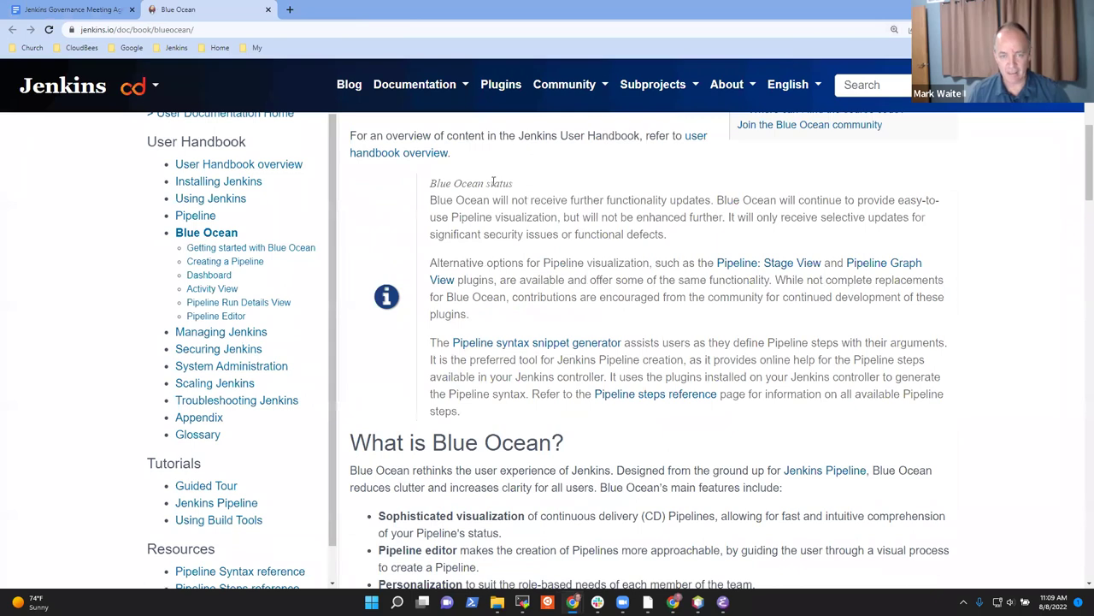
drag(445, 201, 641, 202)
click(461, 205)
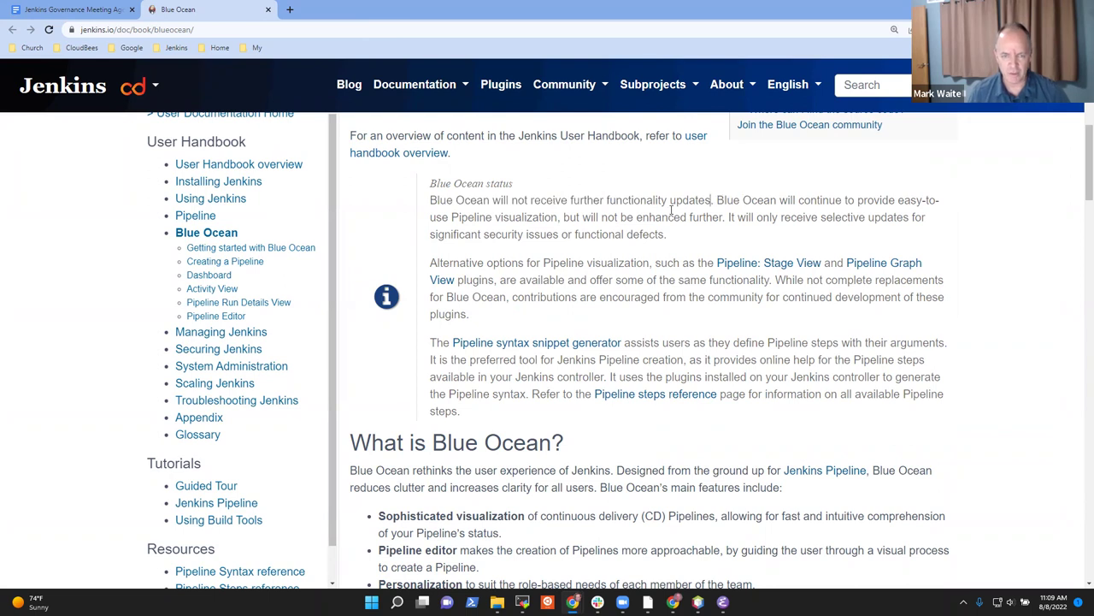
drag(565, 217, 705, 218)
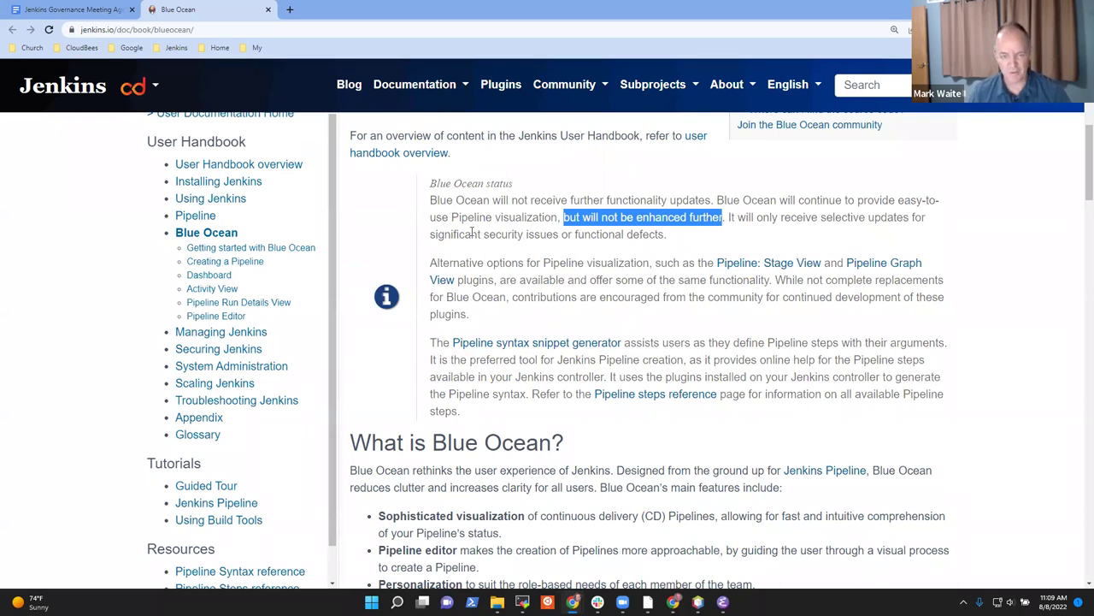
click(593, 234)
drag(430, 264, 466, 415)
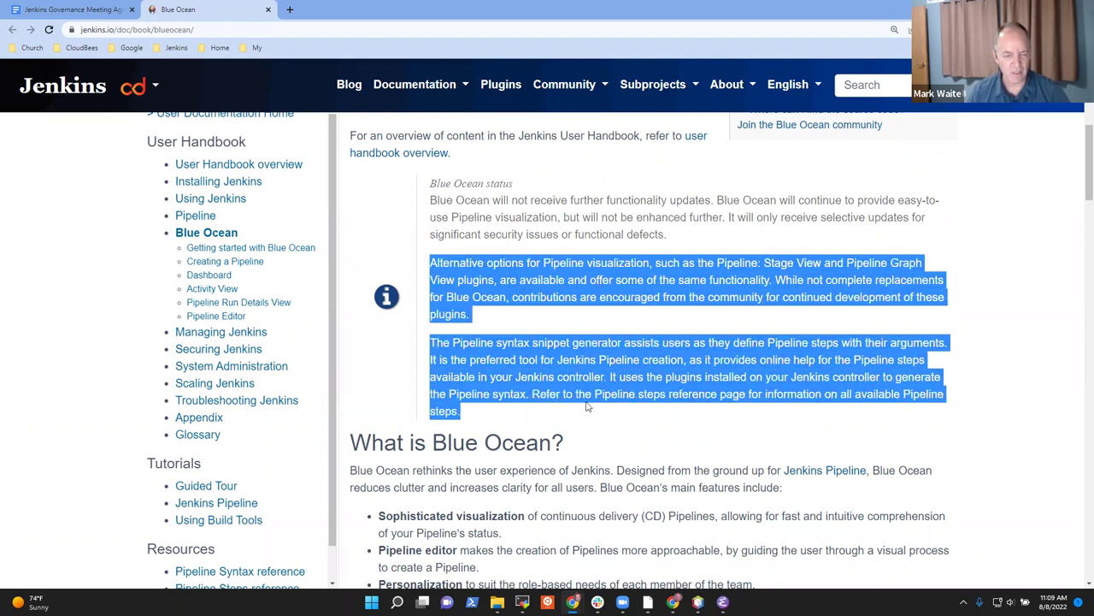
click(691, 240)
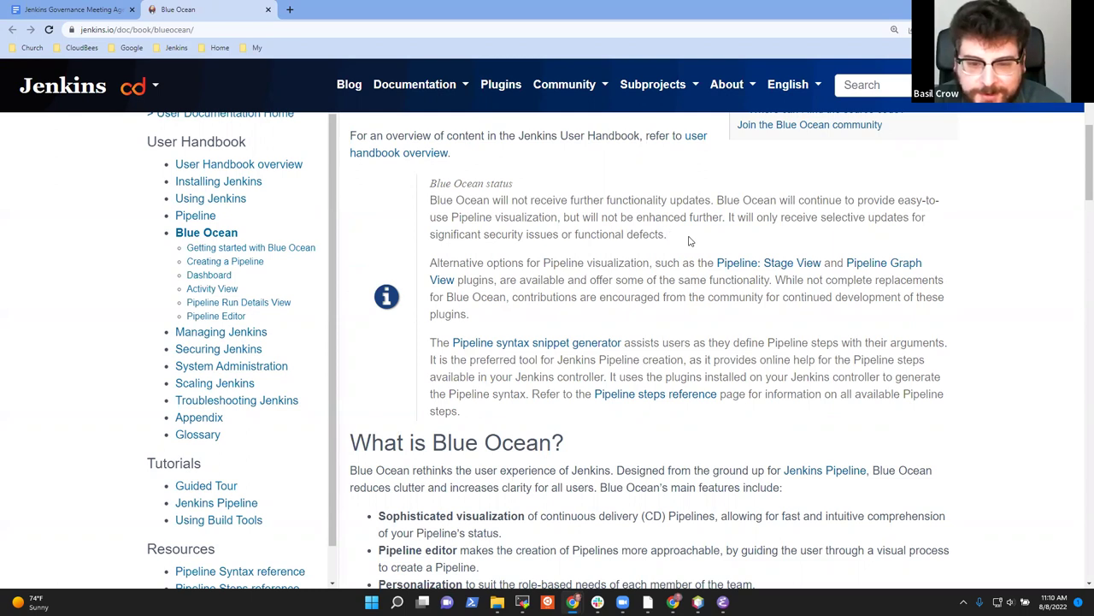
- Return to the agenda and add "Consider including the admonition in the plugin documentation" under the Blue ocean admonition topic
click(103, 10)
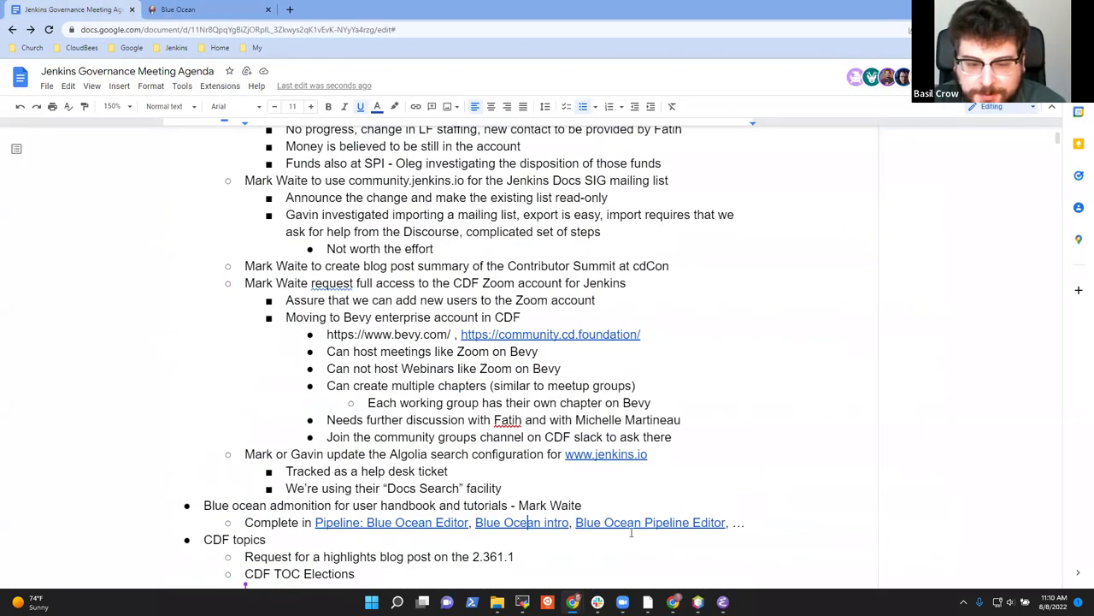
double_click(754, 526)
key(Return)
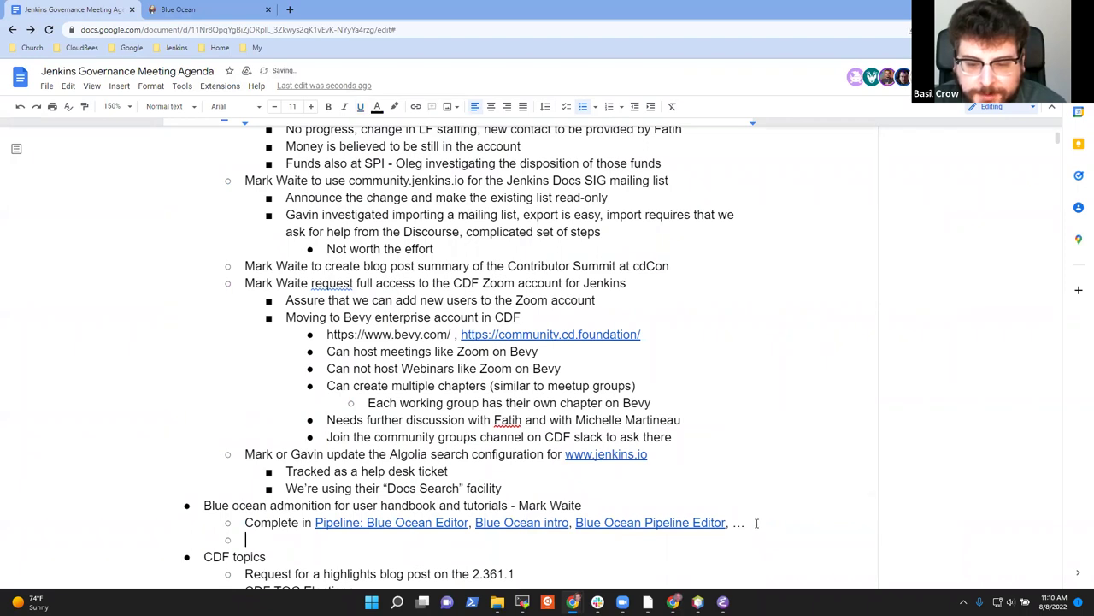
text(Consider including the admonition in the plugin documentation)
- Add a nested note under the plugin documentation point, assigning the named participant to "add the admonition to the plugin documentation"
key(Return)
key(Tab)
text(Basil add)
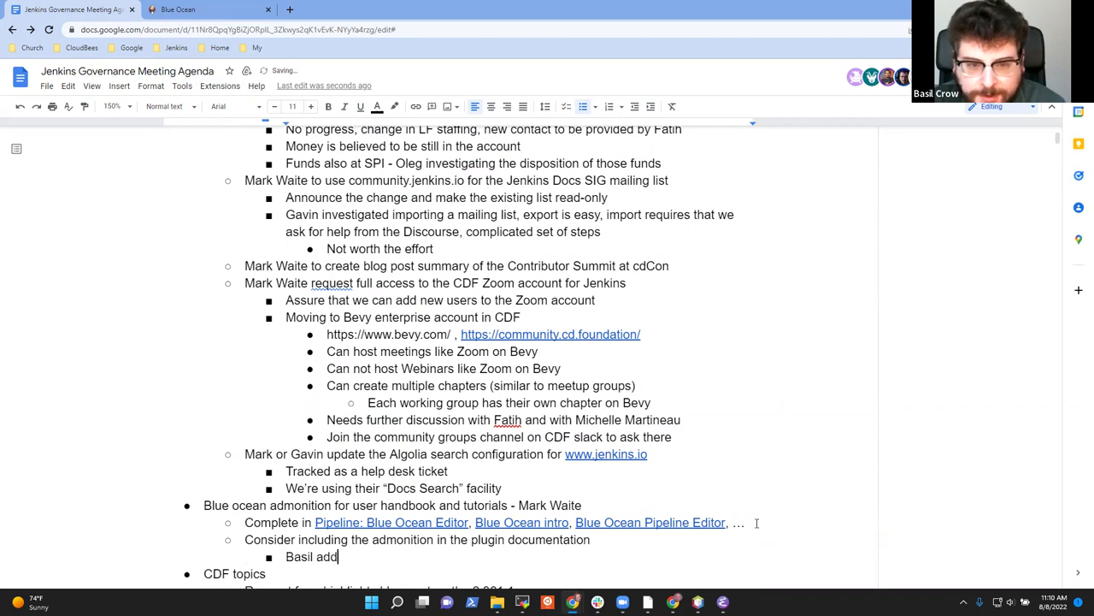
text( the admoni)
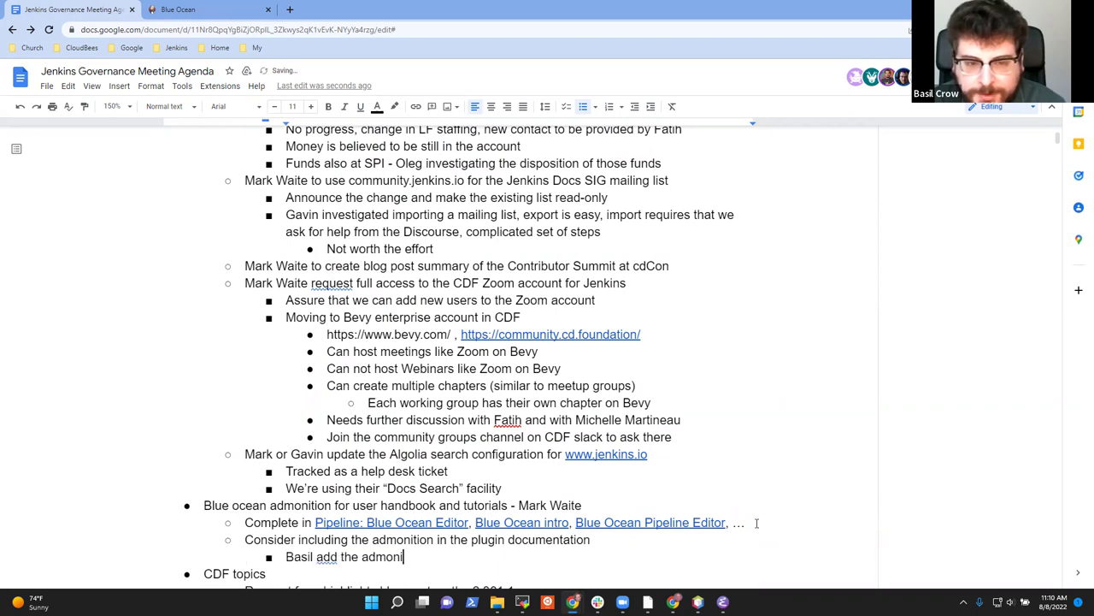
text(tion to the plugin)
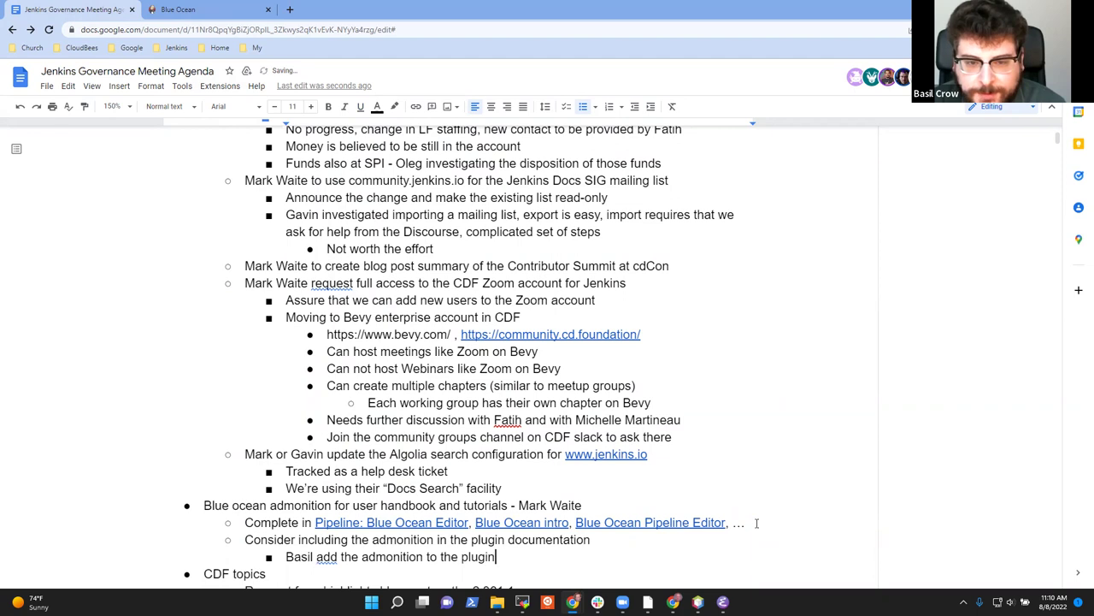
text( documentation)
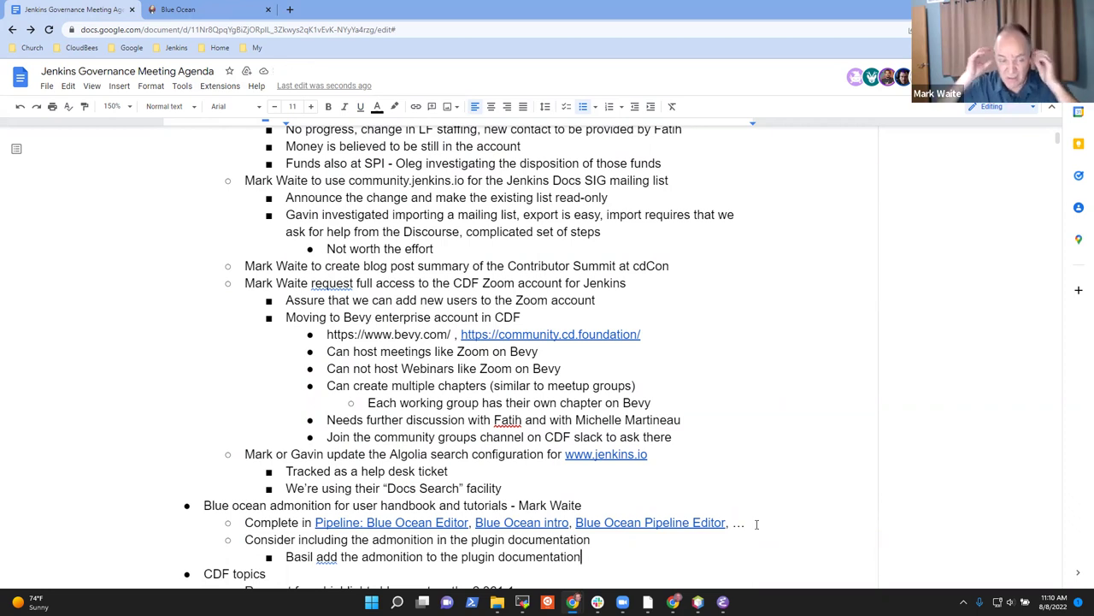
- Recheck the Blue Ocean page and add a second nested note in the agenda reading "Add the admonition to the Dockerhub entry for blueocean as well"
click(185, 8)
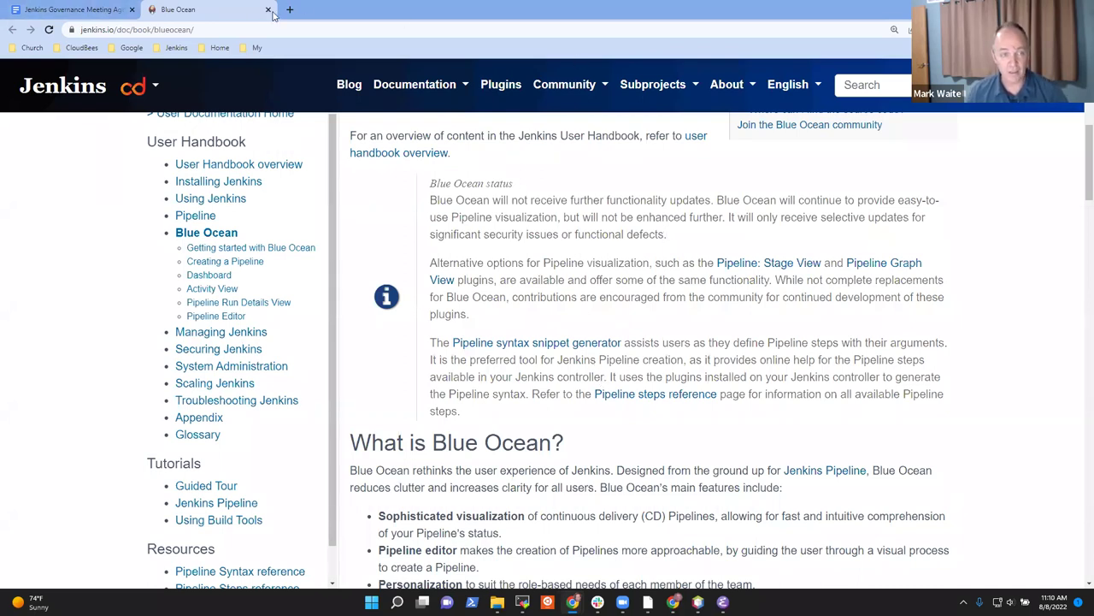
click(97, 8)
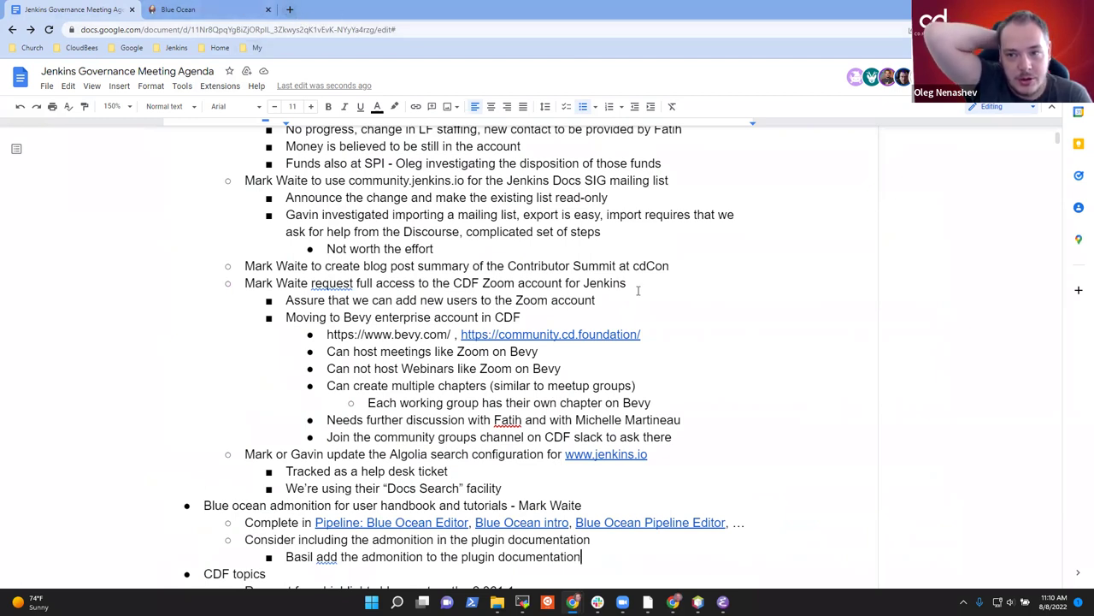
key(Return)
text(Add the admonition to the Dockerhub entry for blueocean as well)
scroll(564, 351, down, 2)
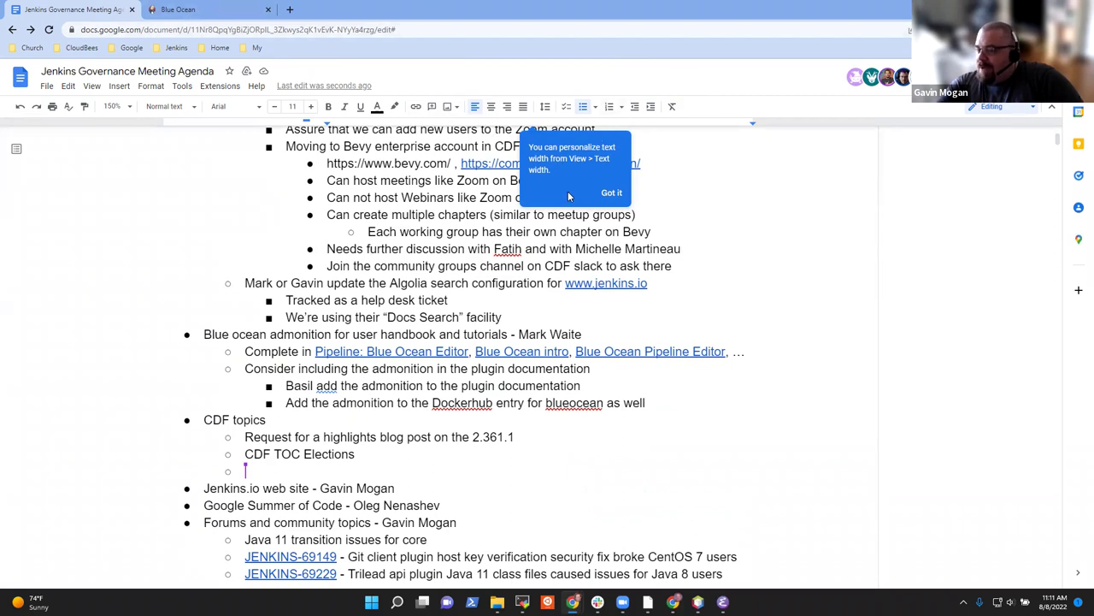
click(610, 193)
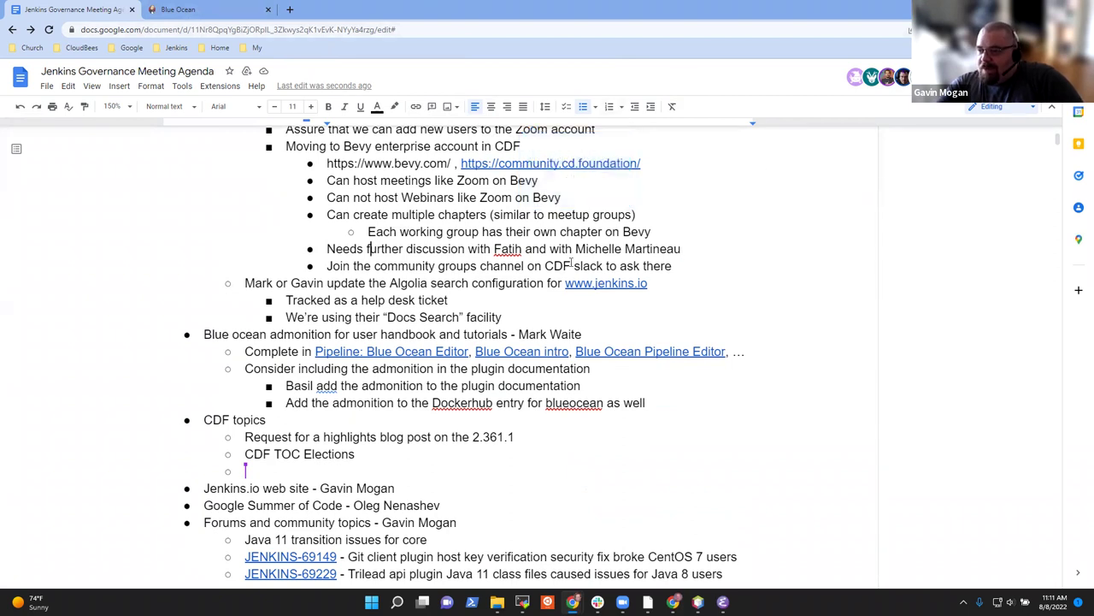
drag(649, 405, 675, 395)
click(669, 397)
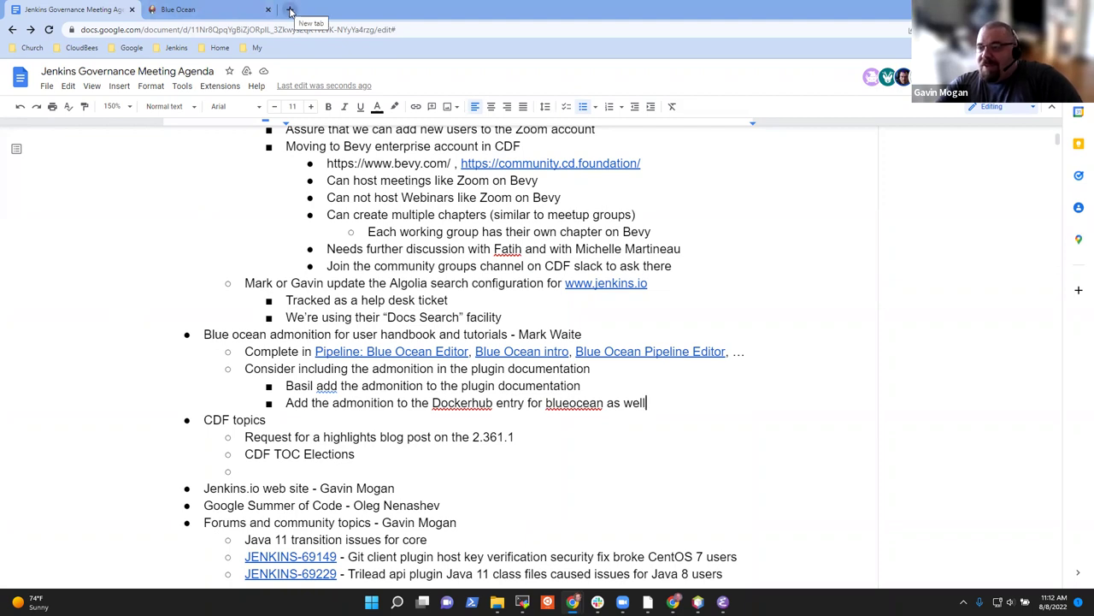
- Start a deeper nested bullet under the Dockerhub entry note
click(680, 407)
key(Return)
key(Tab)
text(Mark link to the docu)
key(ctrl+BackSpace)
key(ctrl+BackSpace)
key(ctrl+BackSpace)
key(ctrl+BackSpace)
key(ctrl+BackSpace)
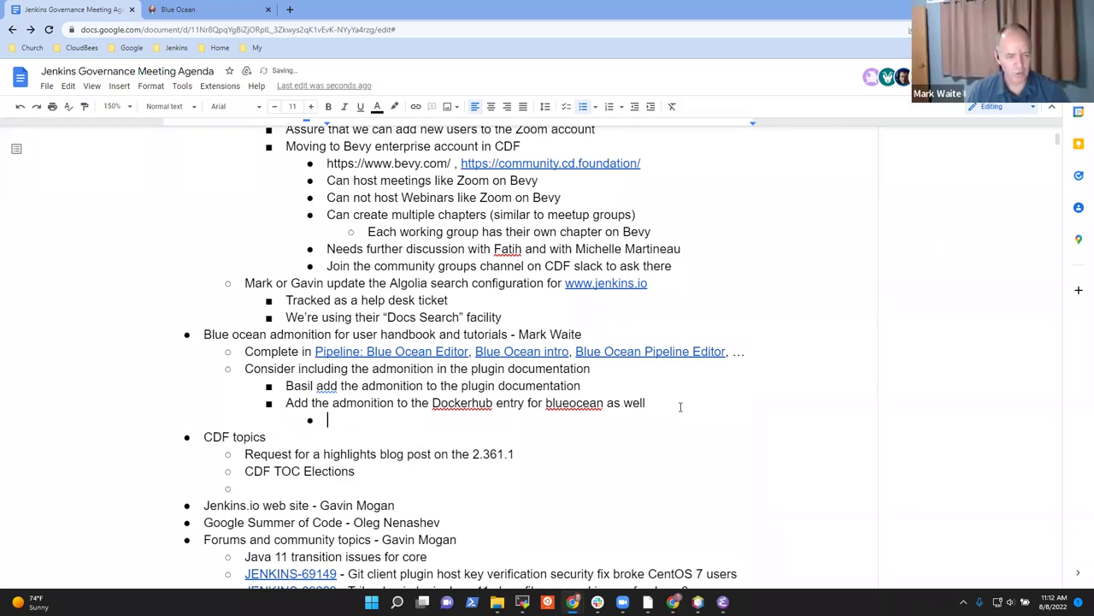
key(Up)
triple_click(680, 407)
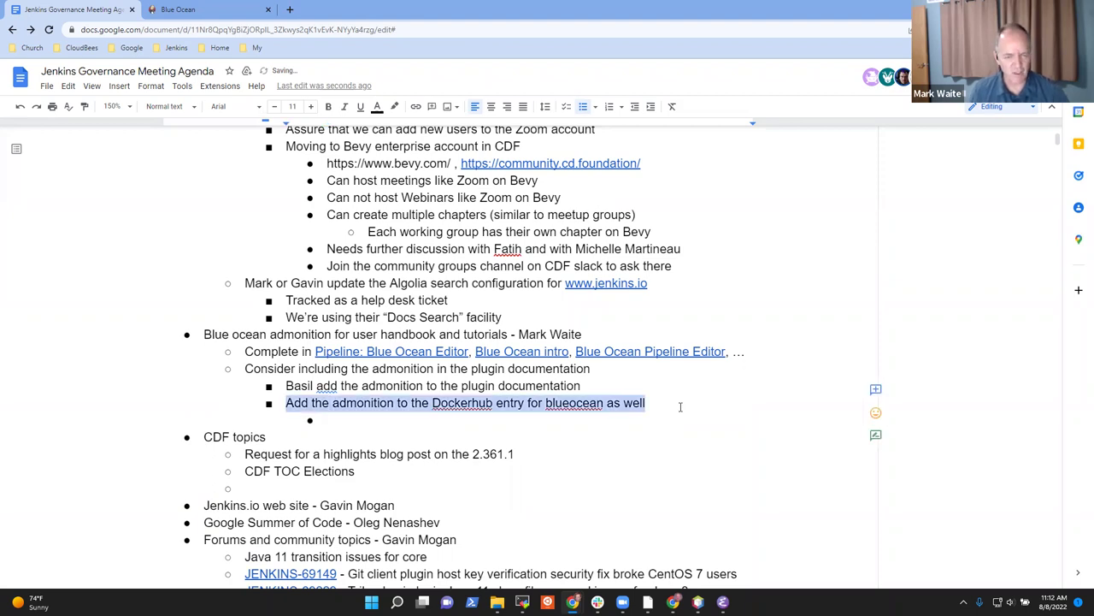
key(Down)
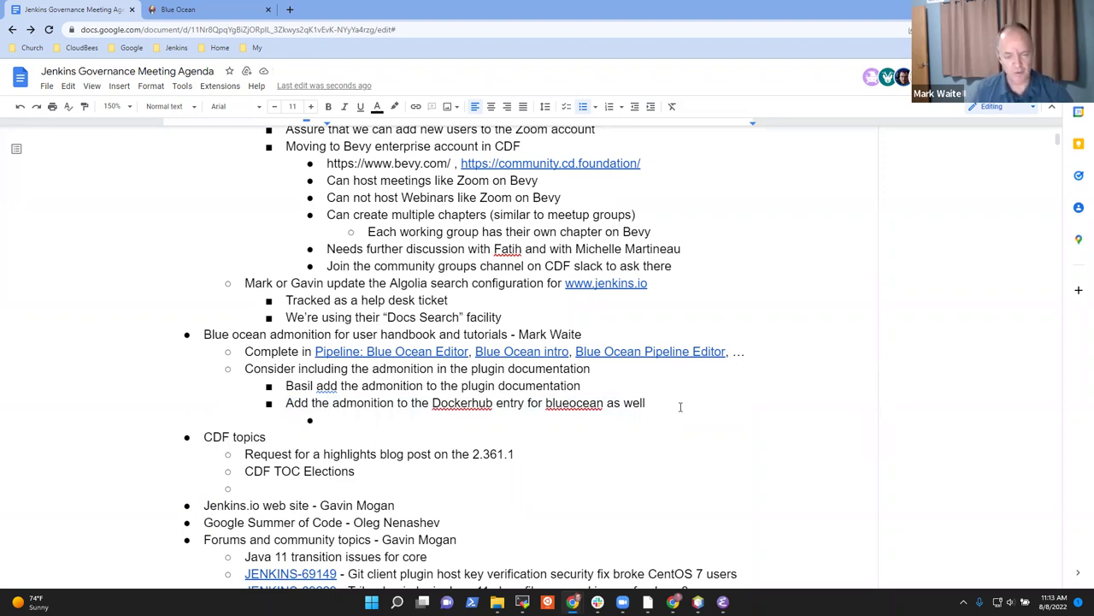
click(681, 407)
key(ctrl+Left)
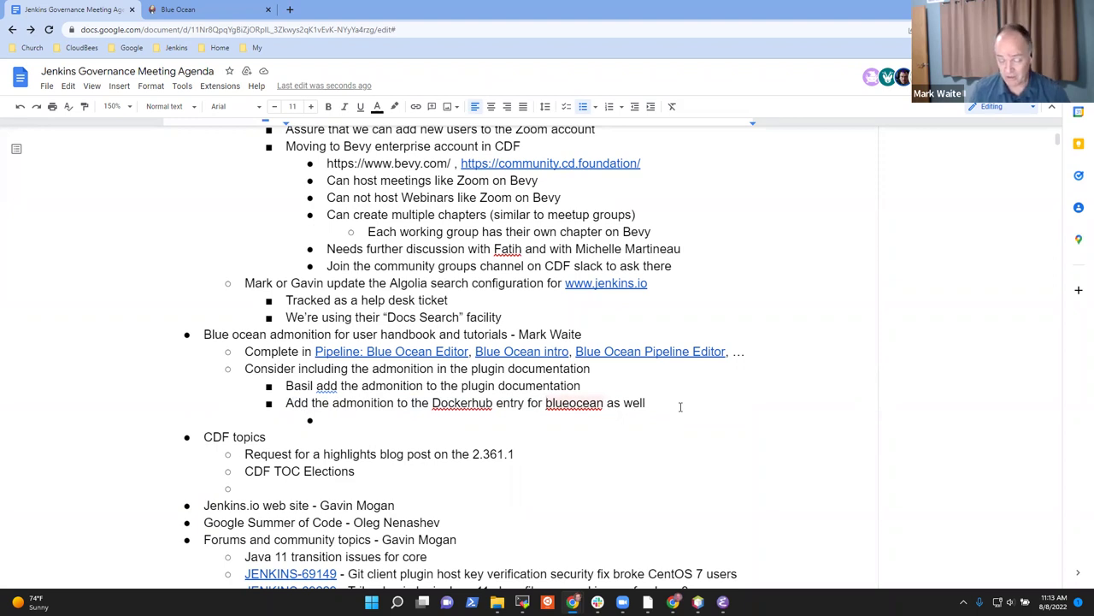
key(Down)
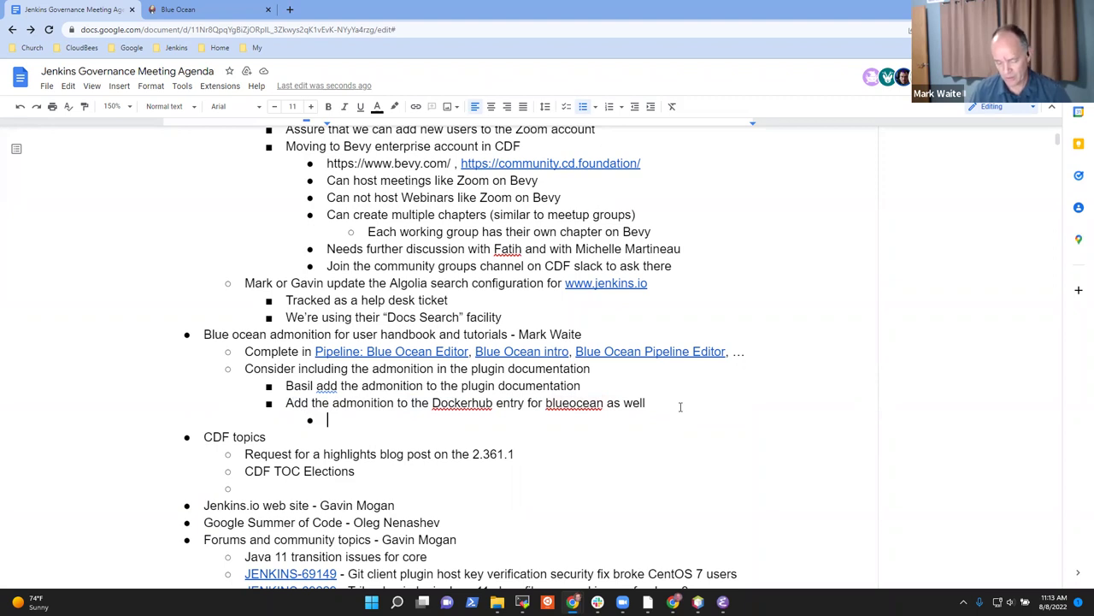
- Fill the empty nested bullet under the Dockerhub note with "Needs a link to the official docs and embed the admonition"
text(Needs a link to the official)
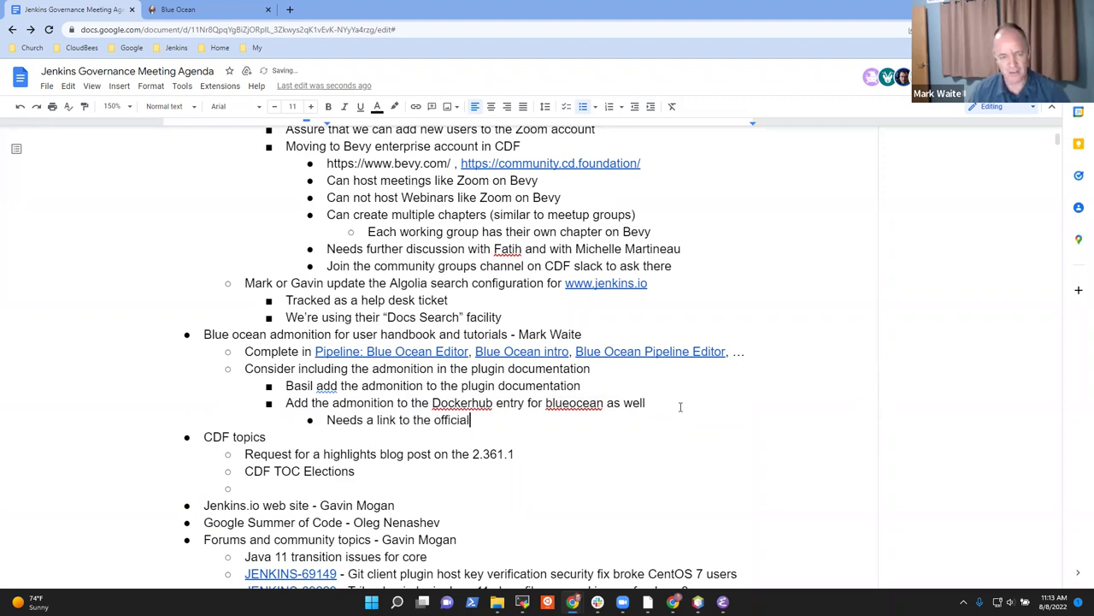
text( docs and the )
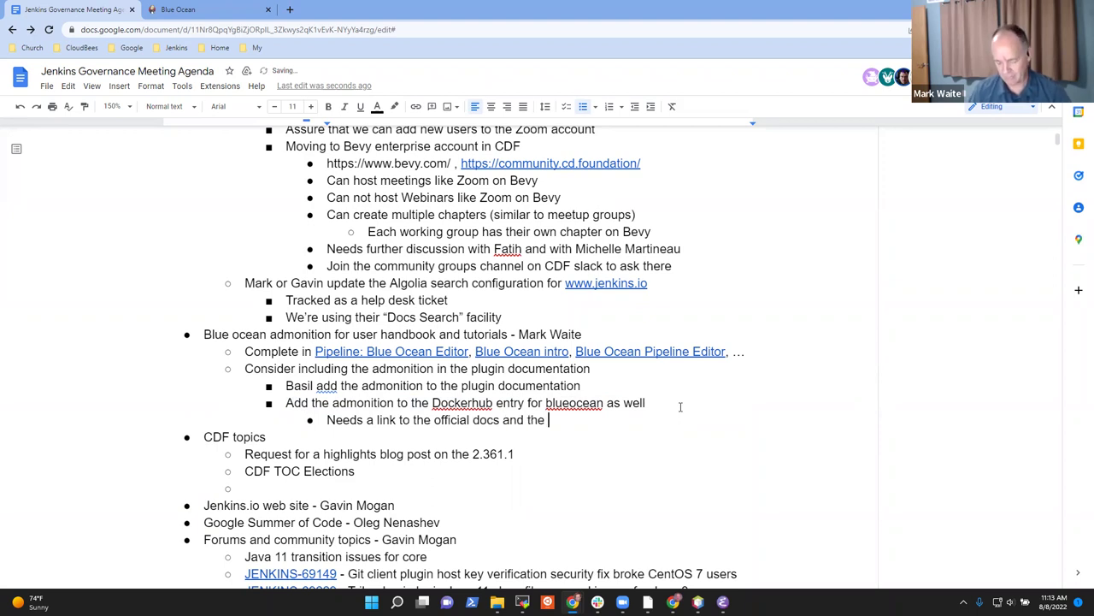
text(a)
key(BackSpace)
key(BackSpace)
key(BackSpace)
key(BackSpace)
key(BackSpace)
text(embed the )
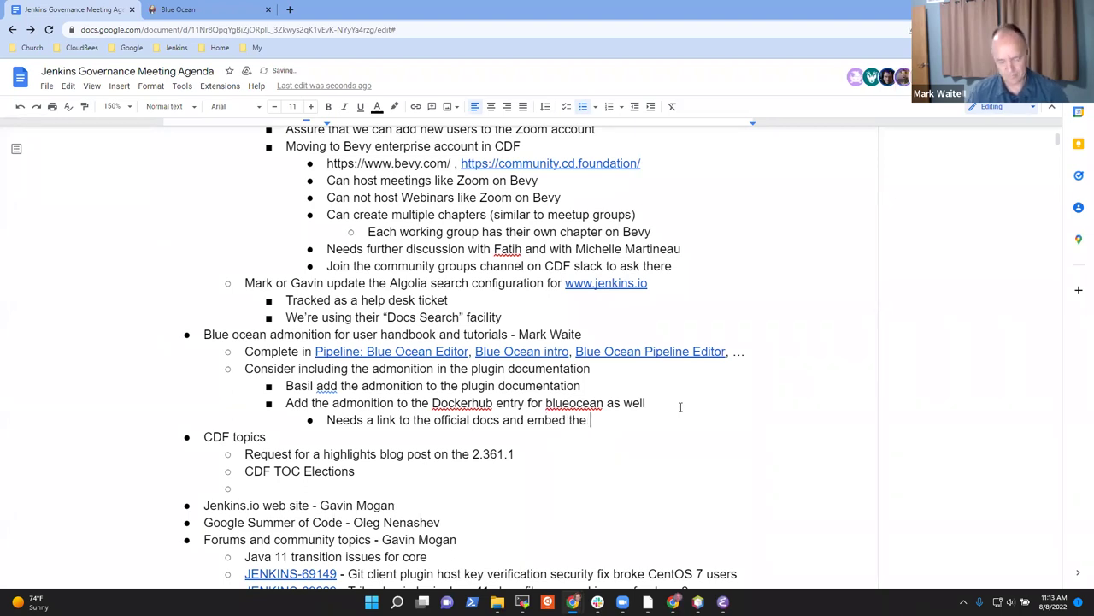
text(admoniition)
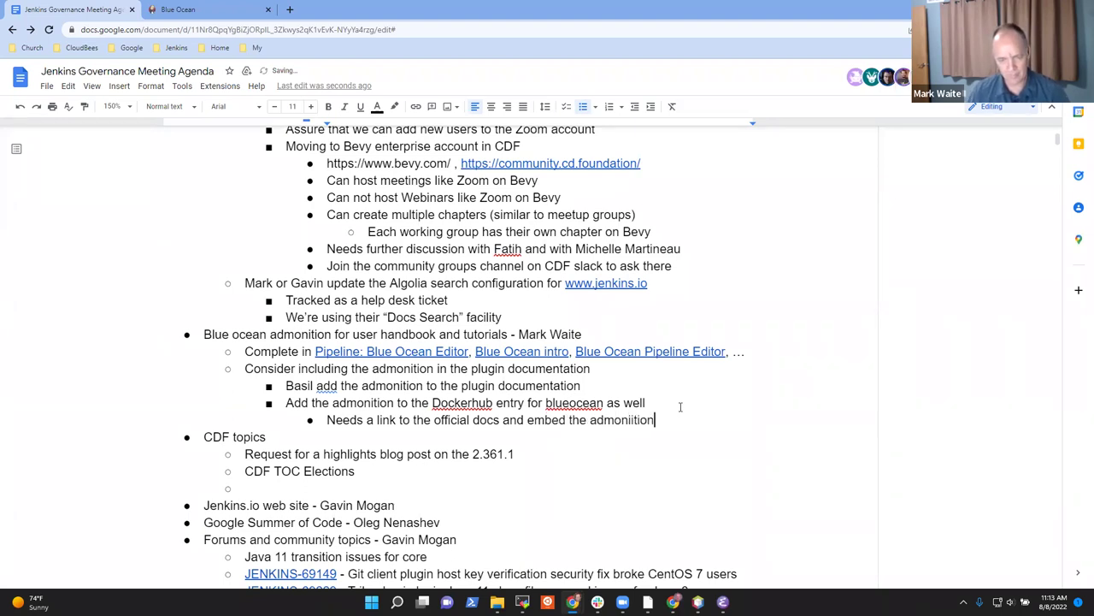
key(BackSpace)
key(BackSpace)
key(BackSpace)
key(BackSpace)
key(BackSpace)
text(tion)
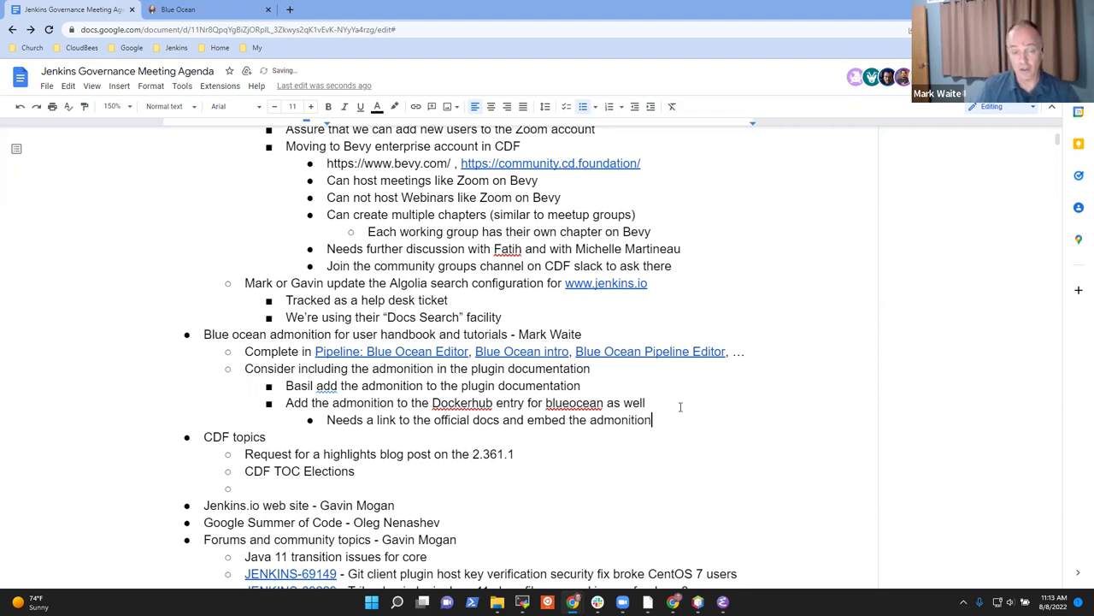
- Review the Dockerhub note by highlighting its wording "Dockerhub entry for blueocean as well"
key(Up)
key(ctrl+Left)
key(ctrl+shift+Left)
key(ctrl+shift+Left)
key(ctrl+shift+Left)
key(End)
key(ctrl+shift+Left)
key(ctrl+shift+Left)
key(ctrl+shift+Left)
key(ctrl+shift+Left)
key(ctrl+shift+Left)
key(ctrl+shift+Left)
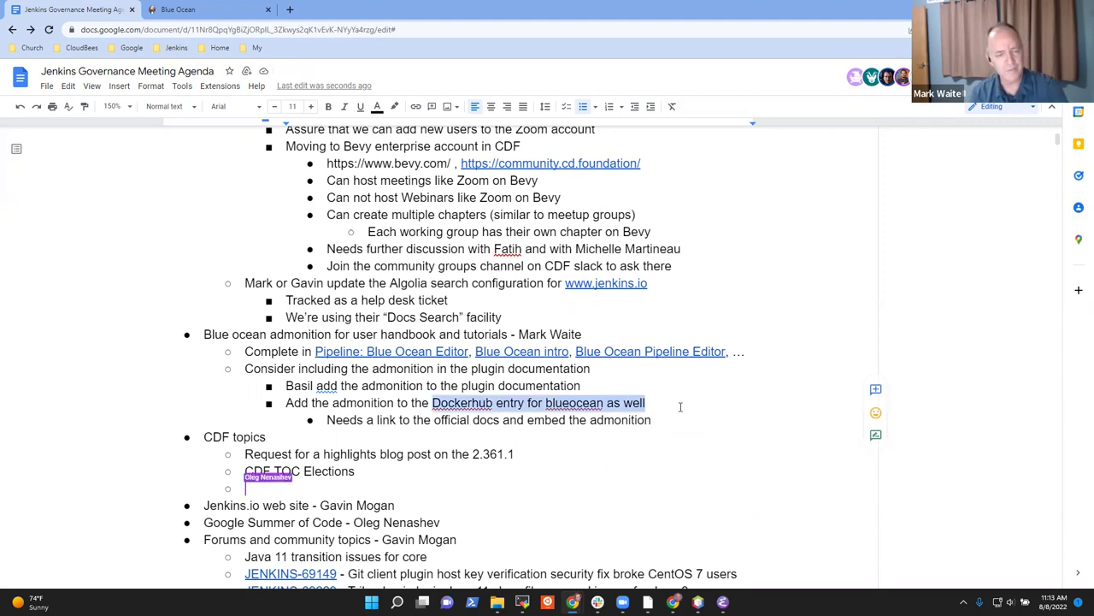
key(Down)
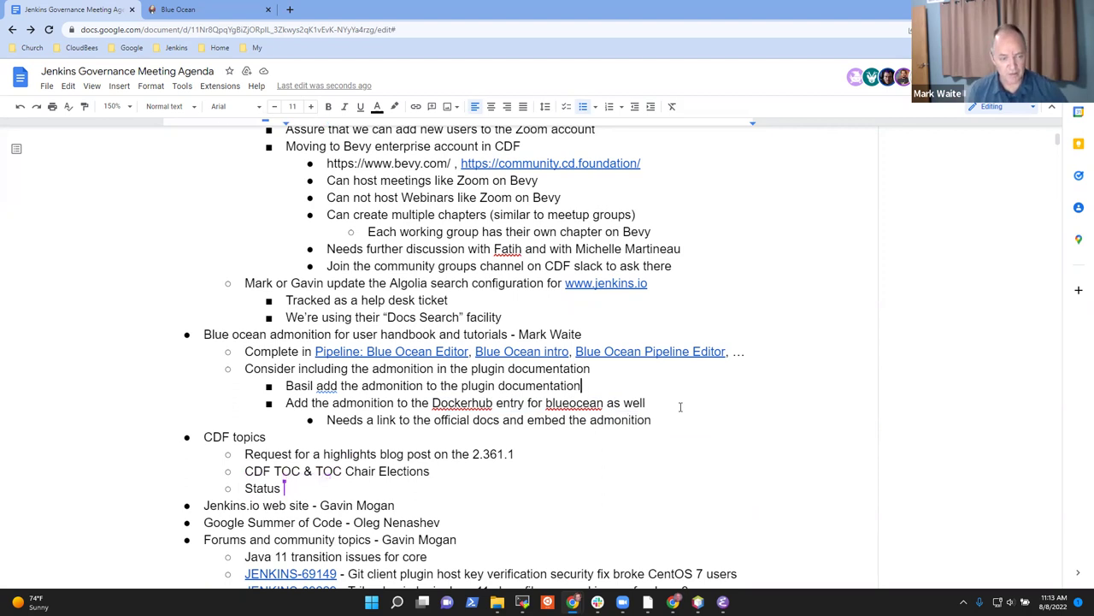
- Highlight the 2.361.1 blog post request under CDF topics and nest a note below it reading "Docs SIG will provide a highlights blog post for CDF"
key(Down)
key(Down)
key(Home)
key(shift+End)
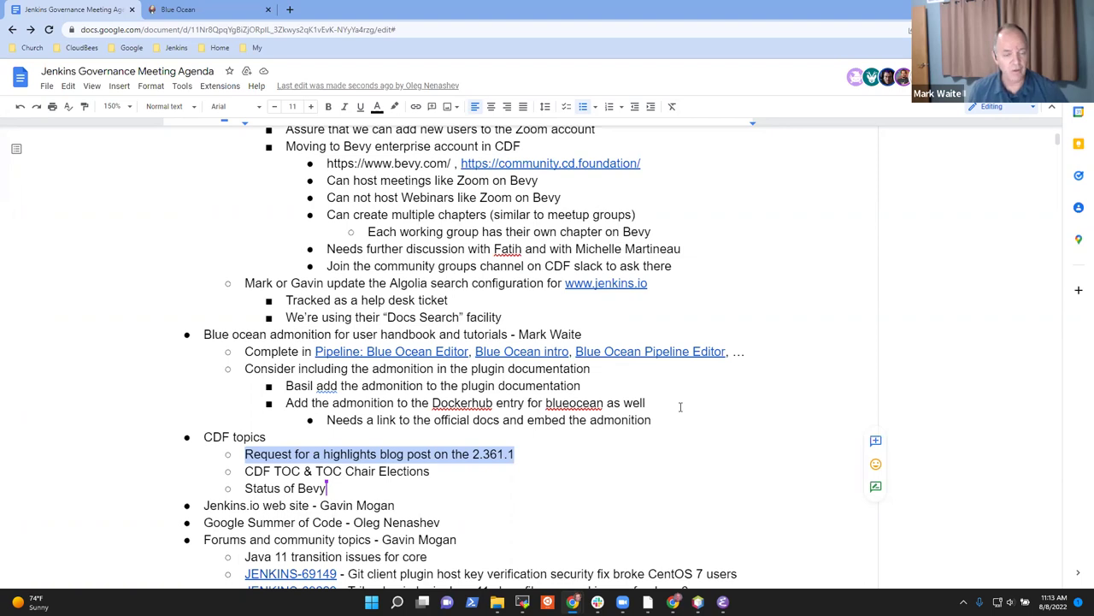
key(Home)
key(shift+End)
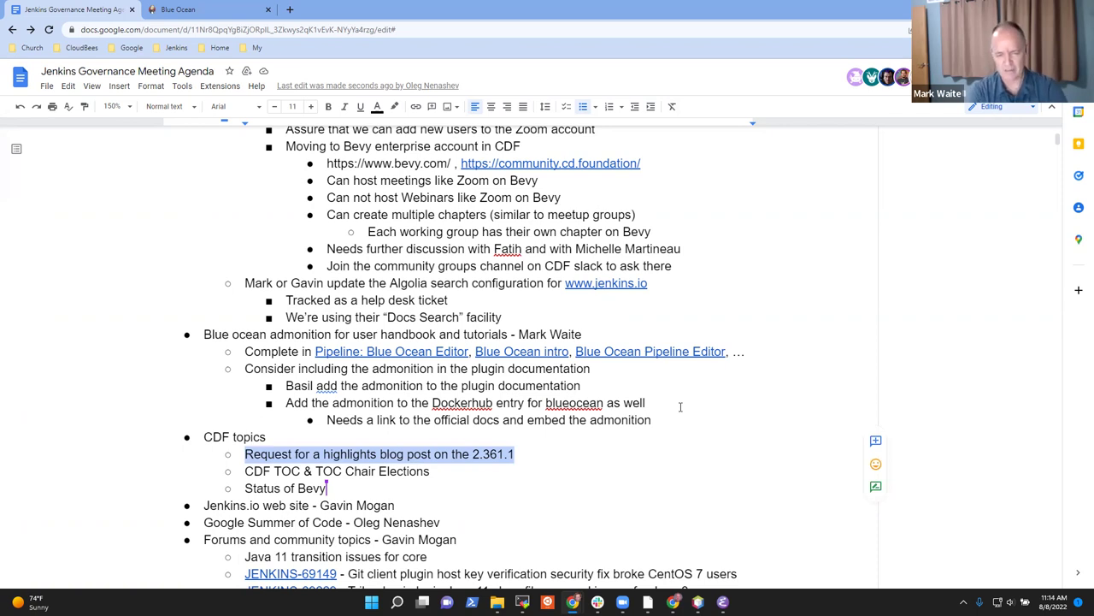
key(End)
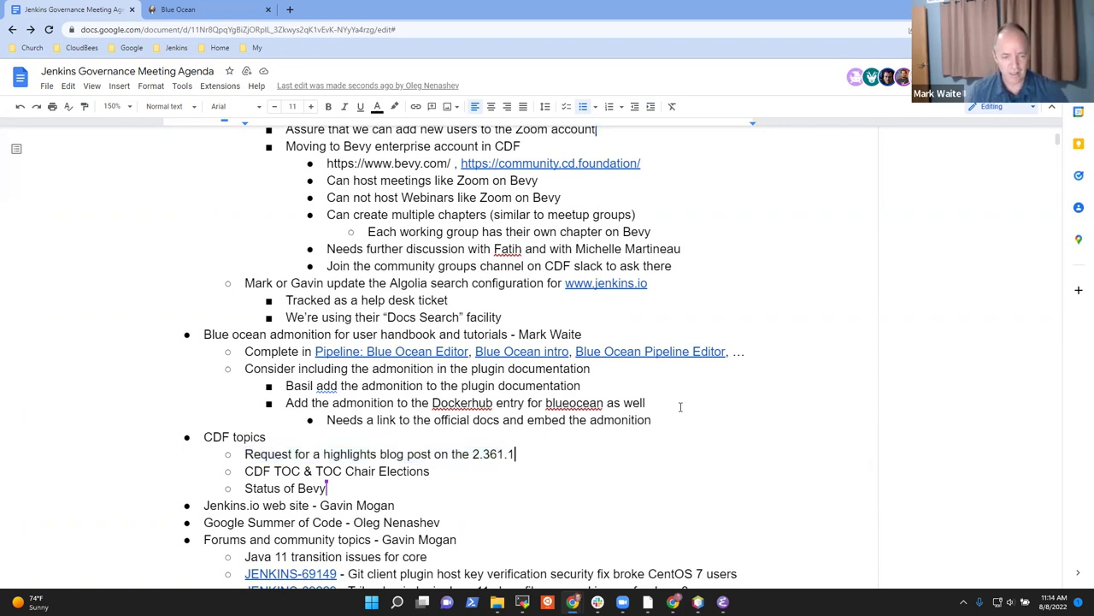
key(Return)
key(Tab)
text(Docs SIG will provikd)
key(BackSpace)
key(BackSpace)
text(de a hig)
text(hlights blog )
text(post ofr)
key(BackSpace)
key(BackSpace)
key(BackSpace)
key(BackSpace)
text(for CDF)
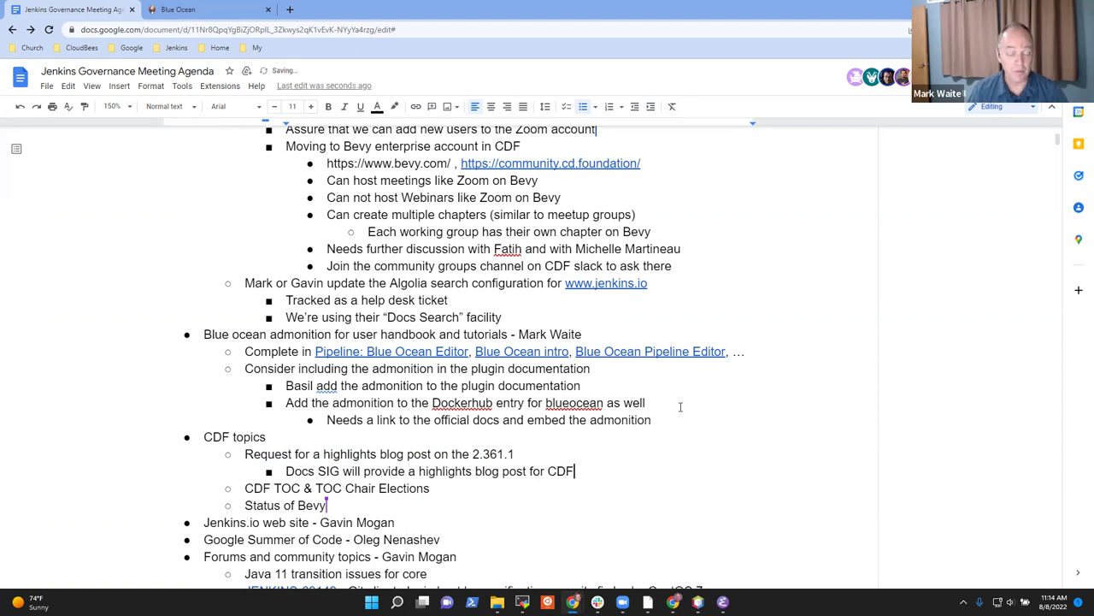
- Add another note under the 2.361.1 blog post request reading "End of August and early September will be busy for" plus the contact's full name
key(Up)
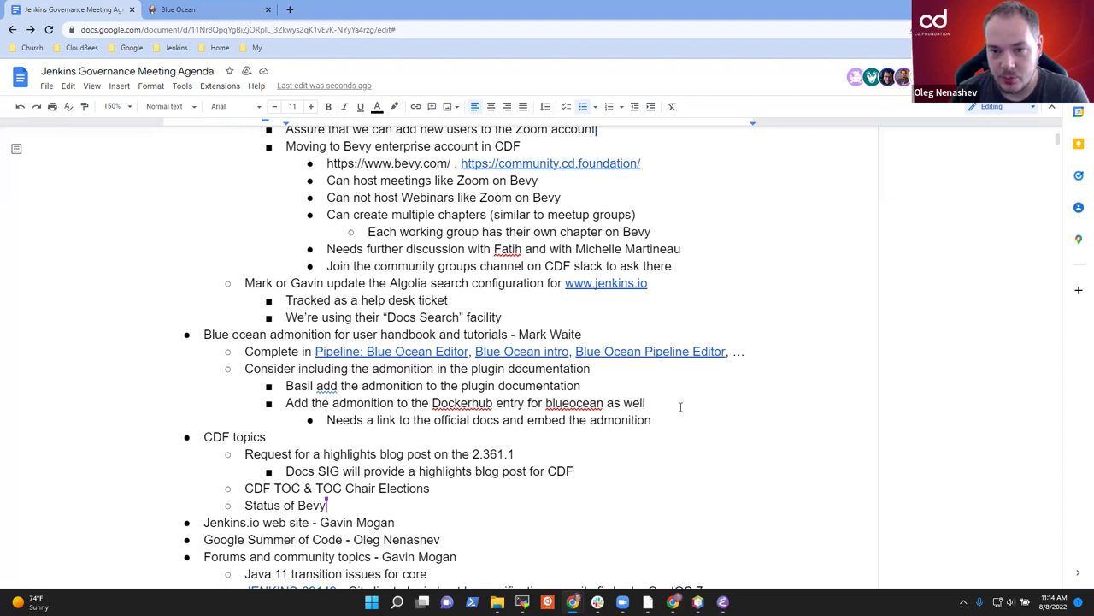
scroll(529, 360, down, 3)
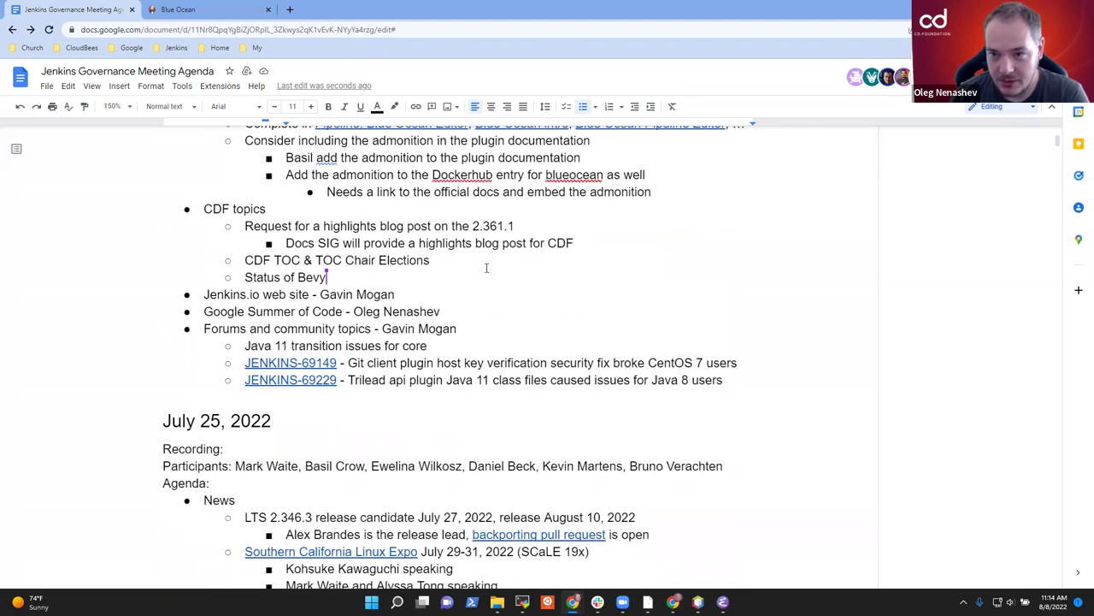
key(Return)
text(End of August an)
key(BackSpace)
text(d early)
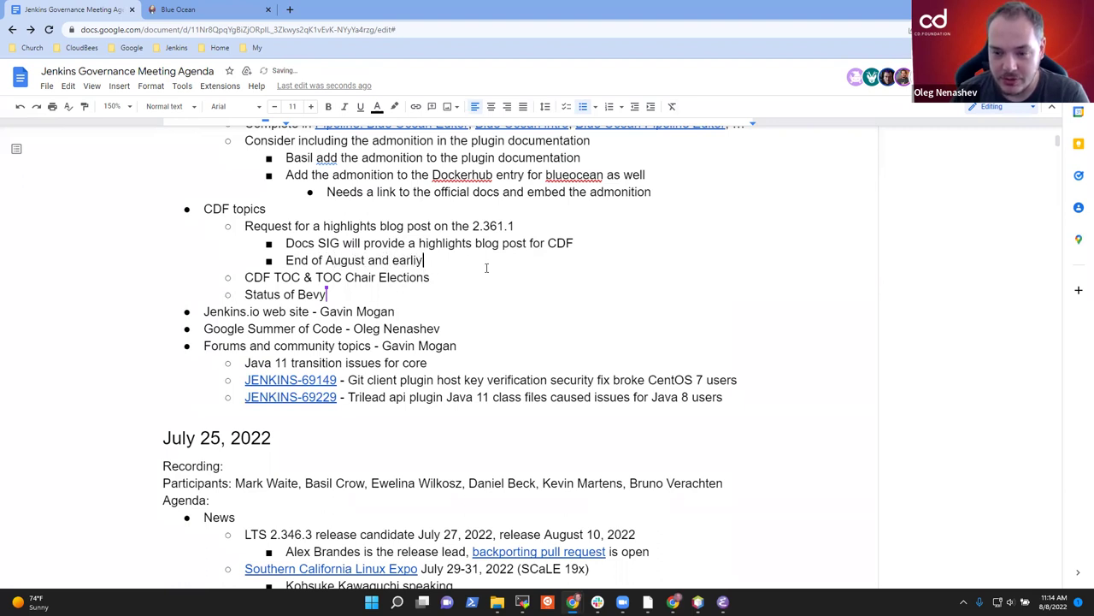
key(BackSpace)
text(y September)
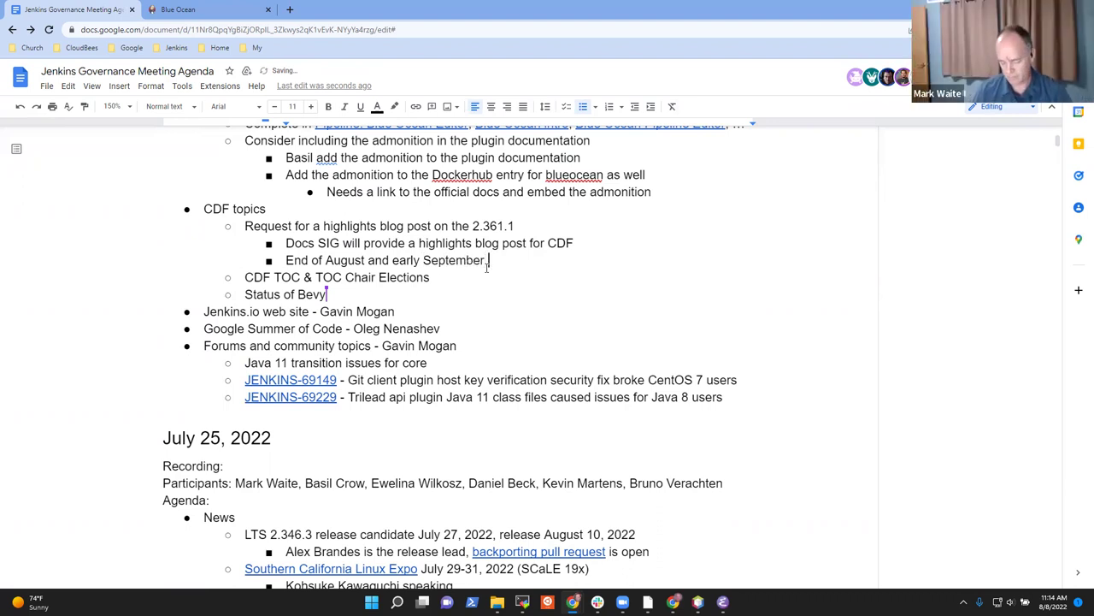
text( will be bu)
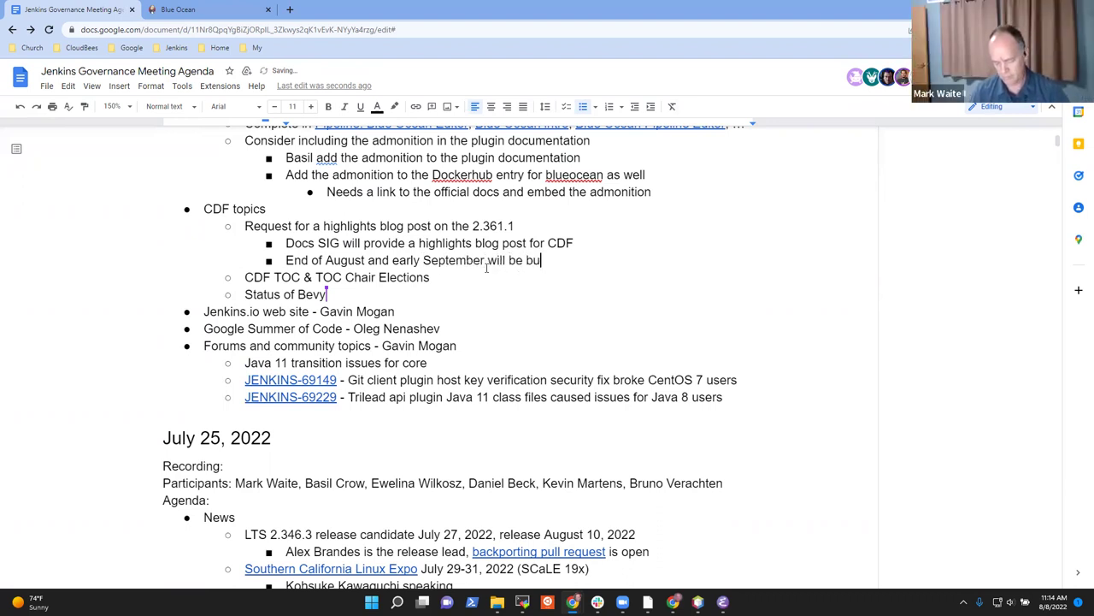
text(sy for Roxane)
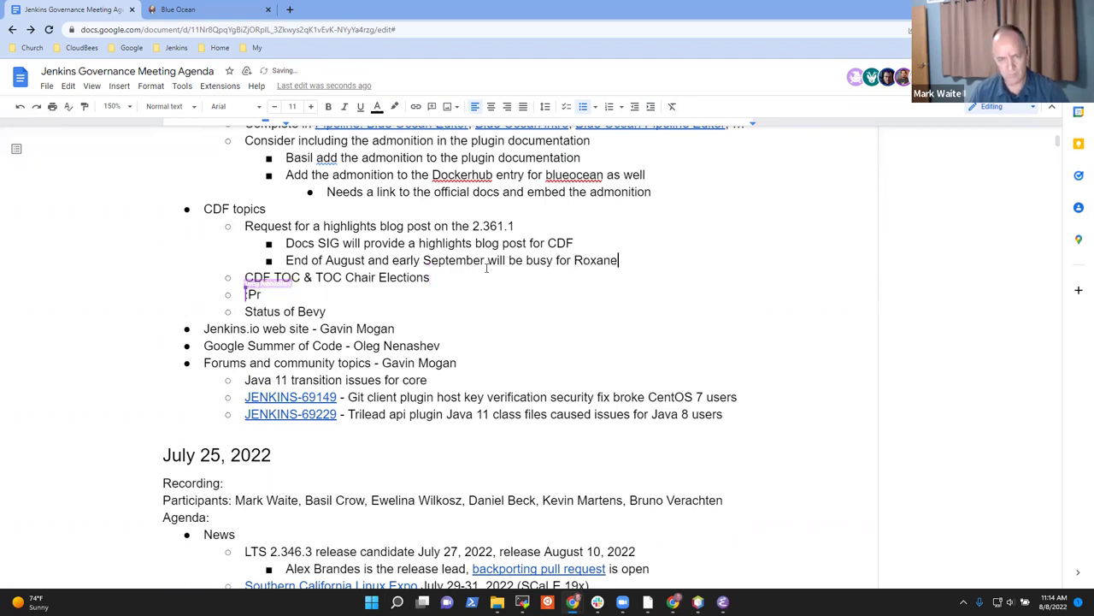
key(BackSpace)
text(ne Jo)
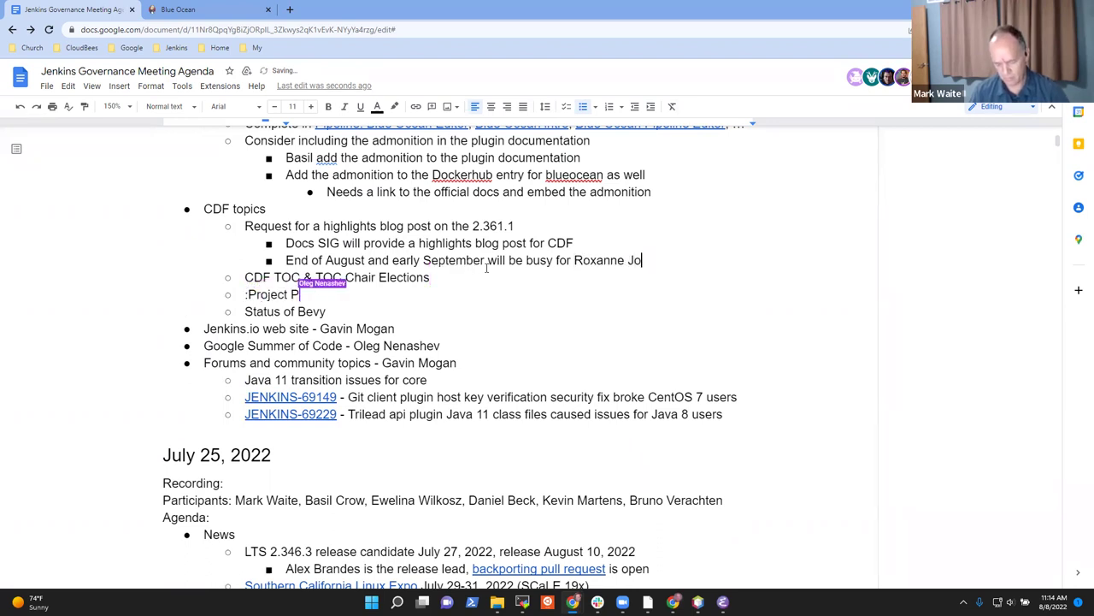
text(ncas)
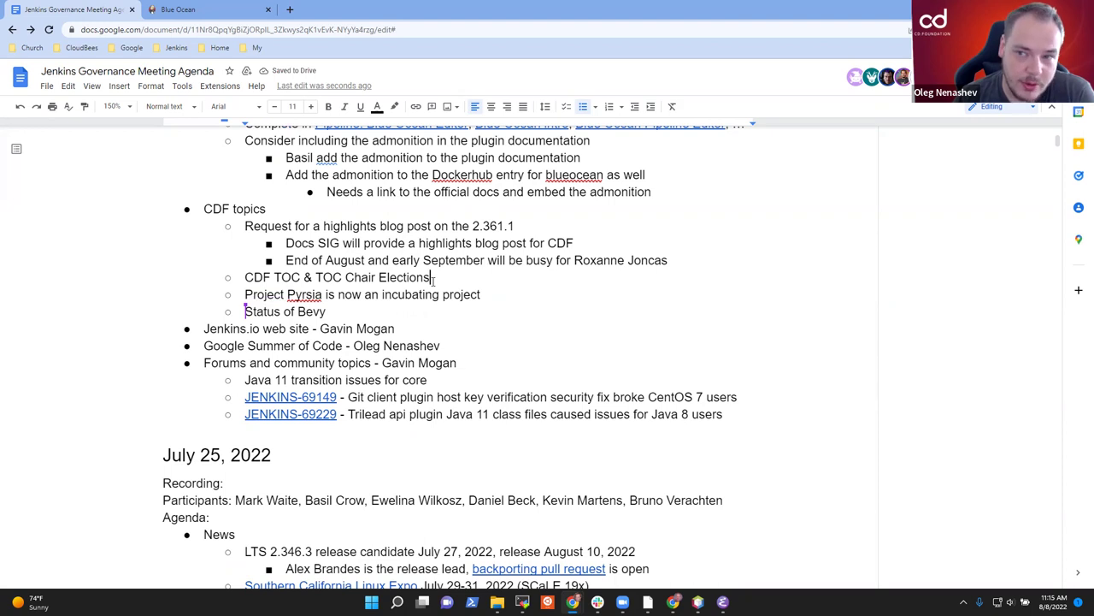
- Nest a note under the CDF TOC & TOC Chair Elections item reading "Officially extended terms of project representatives to 2 years"
key(Return)
key(Tab)
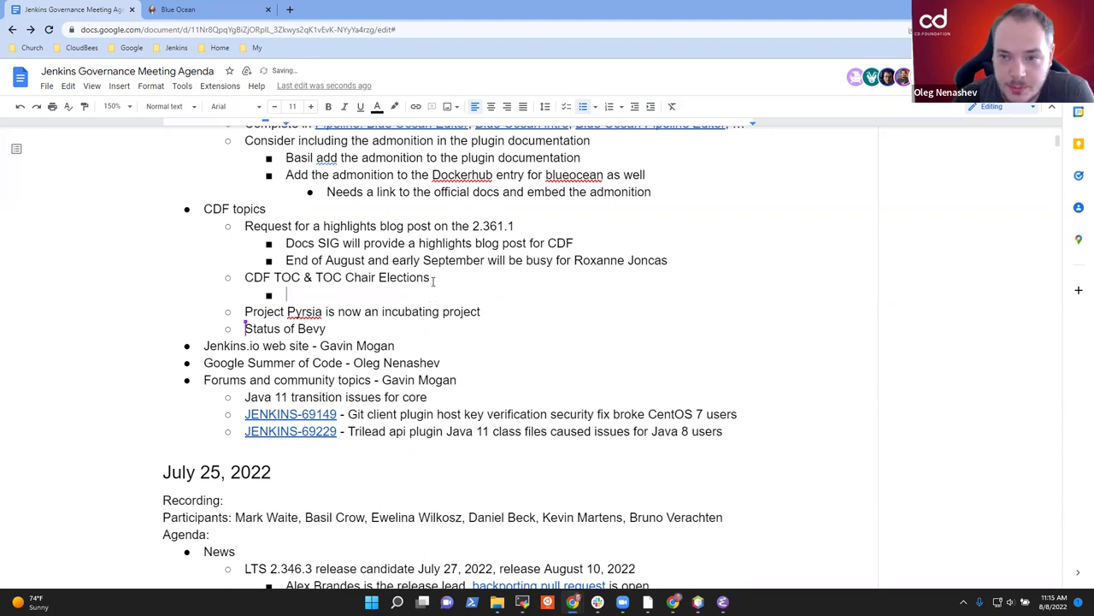
text(Officia)
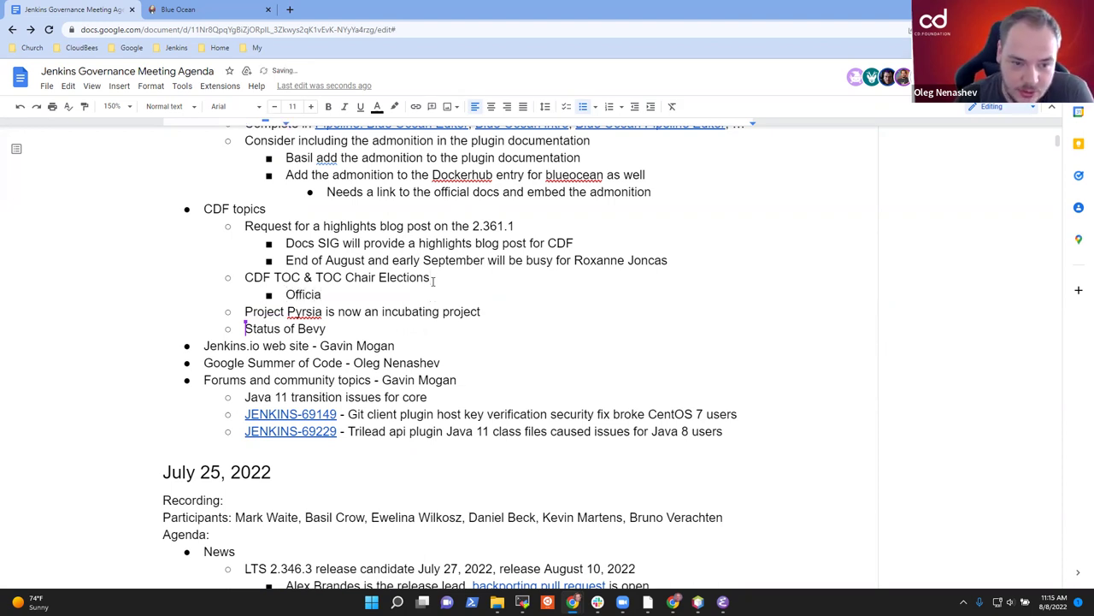
text(lly exten)
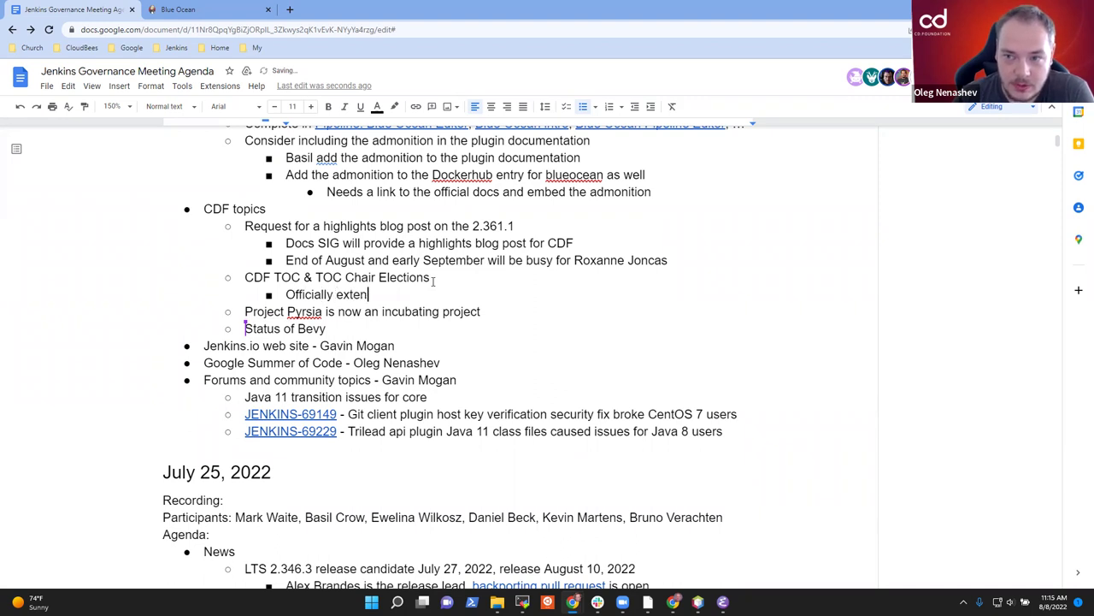
text(ded terms o)
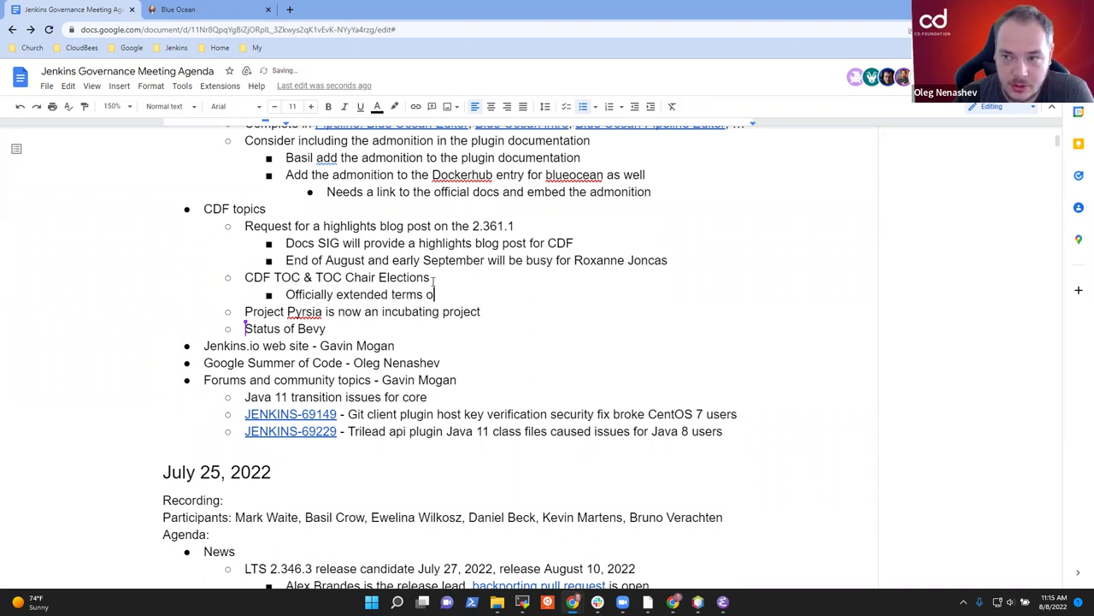
text(f project re)
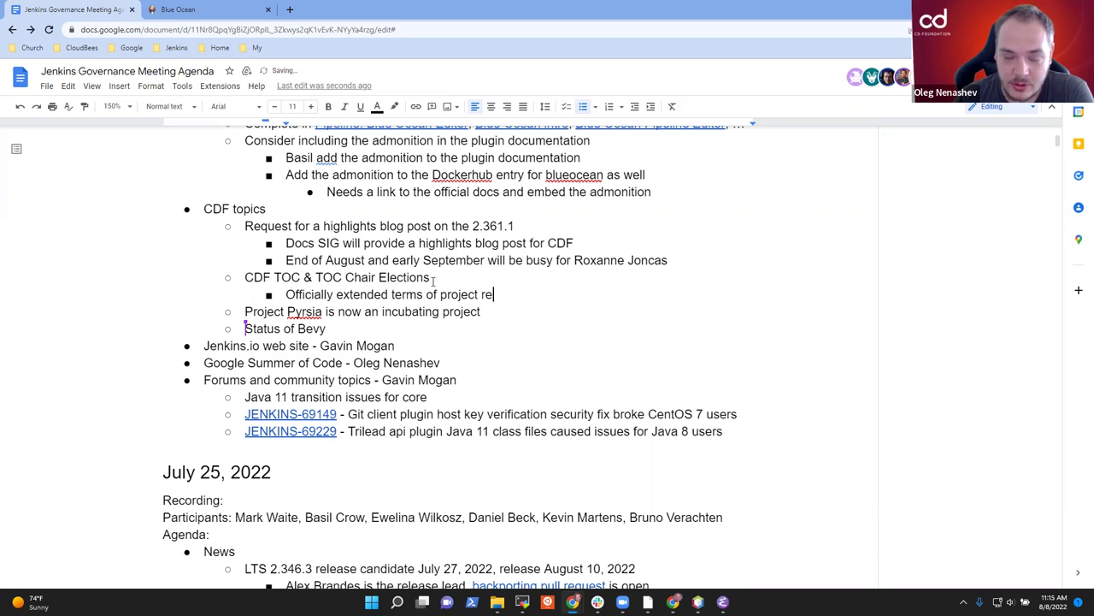
text(presentatives)
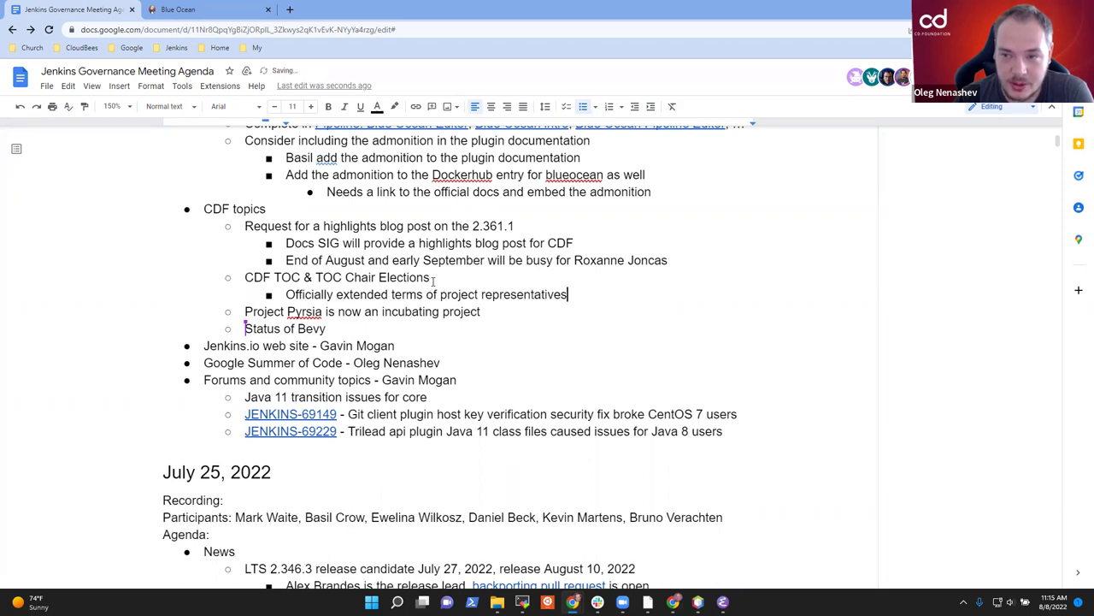
text( to 2 years)
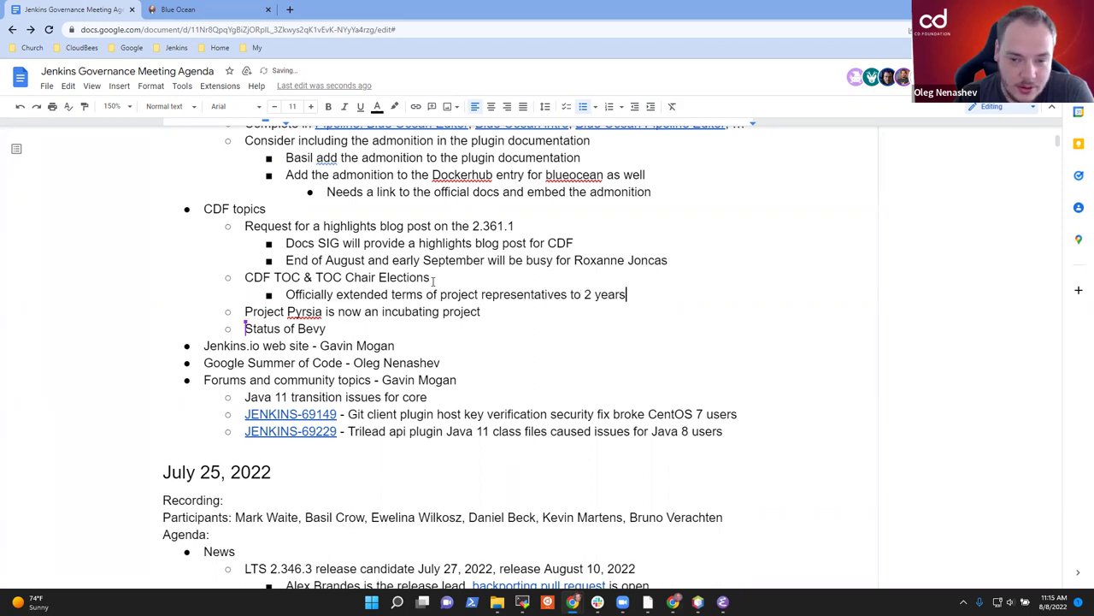
- Add an elections note with the representative's first name followed by "will remain Jenkins representative for another year"
key(Return)
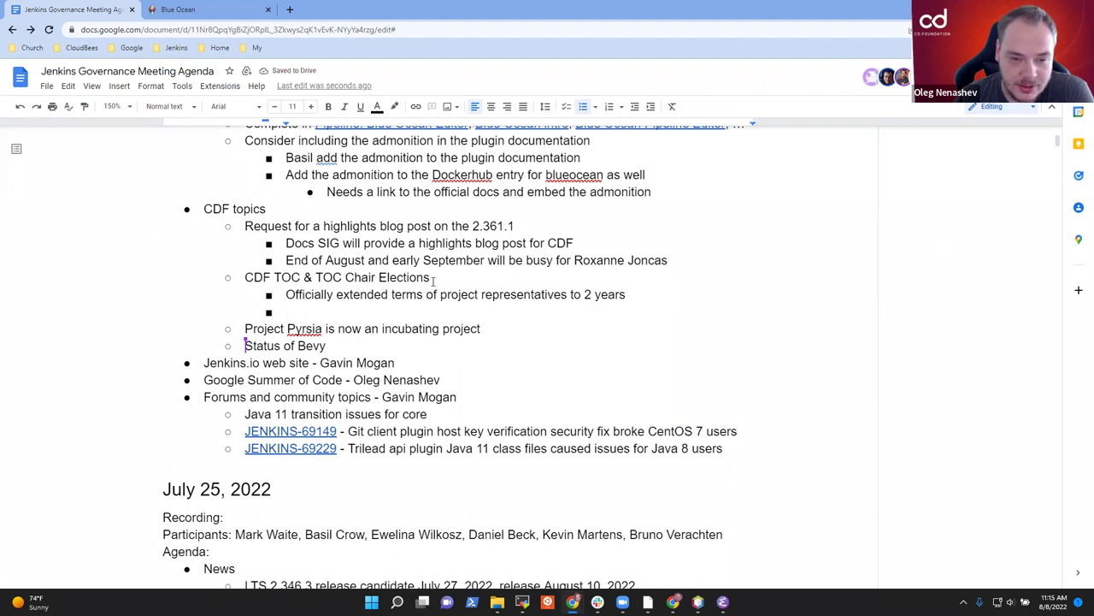
text(Oleg will remain Jenkins representative fo)
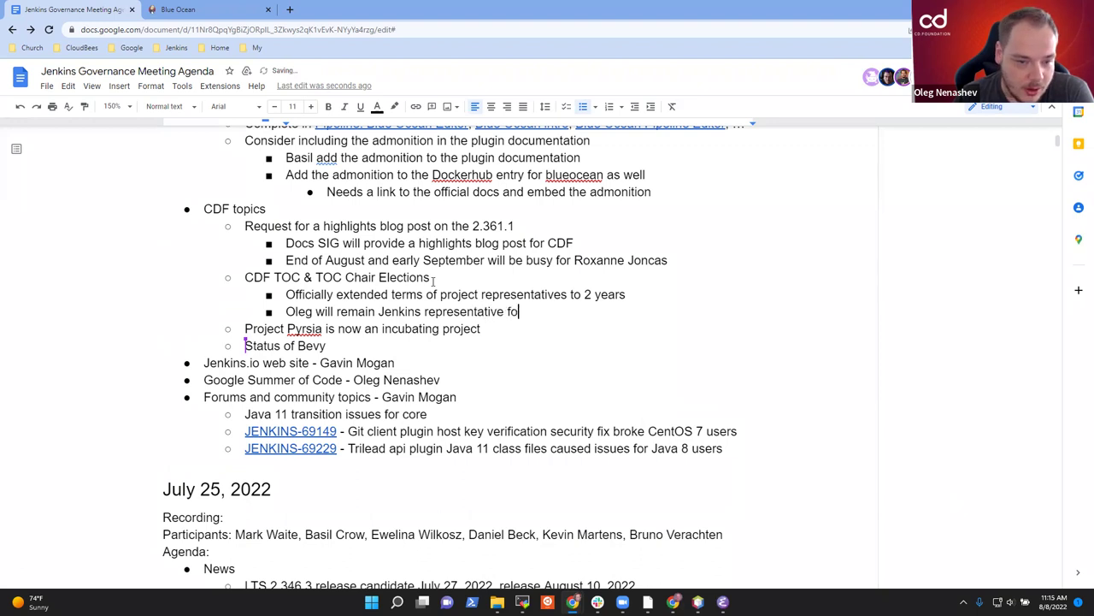
text(r another )
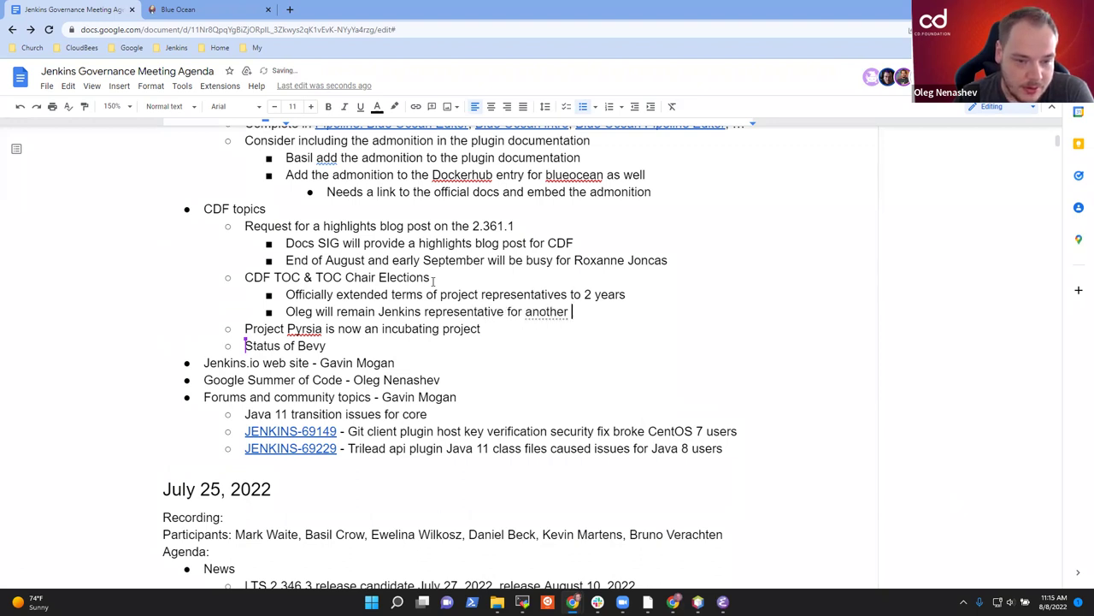
text(year)
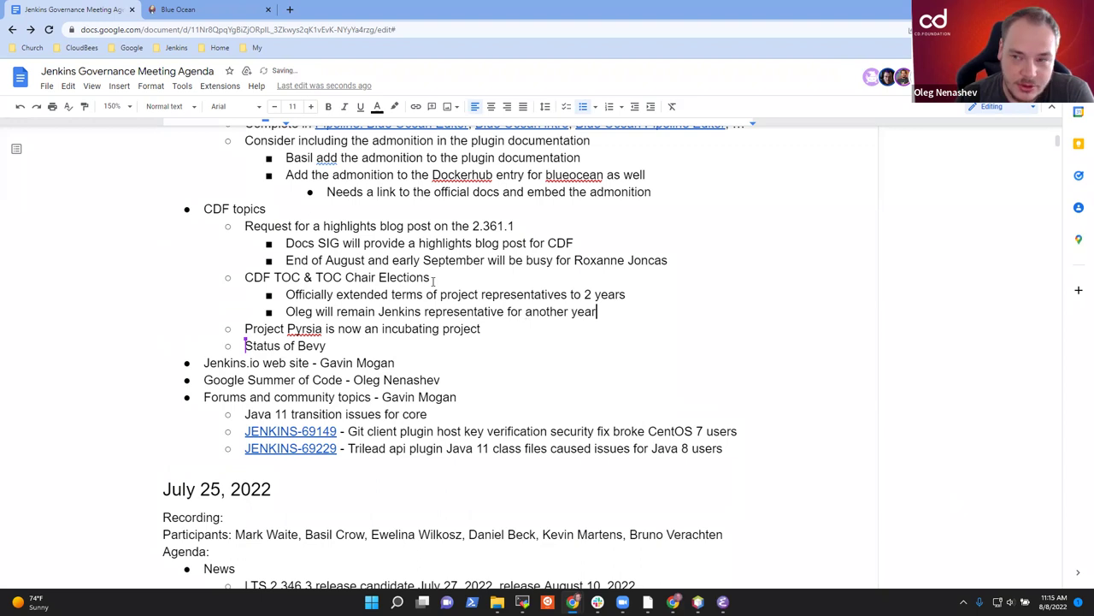
- Add an elections note reading "TOC chair election -", the chair's first name and "remains for another year"
key(Return)
text(TOC chair ele)
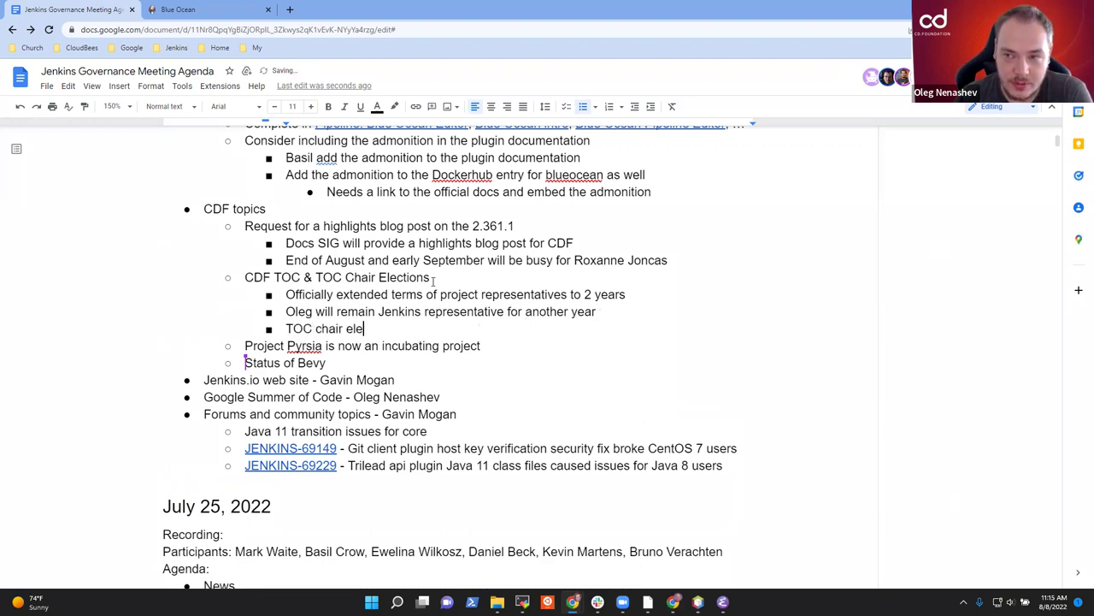
text(ction - Oleg remains fo)
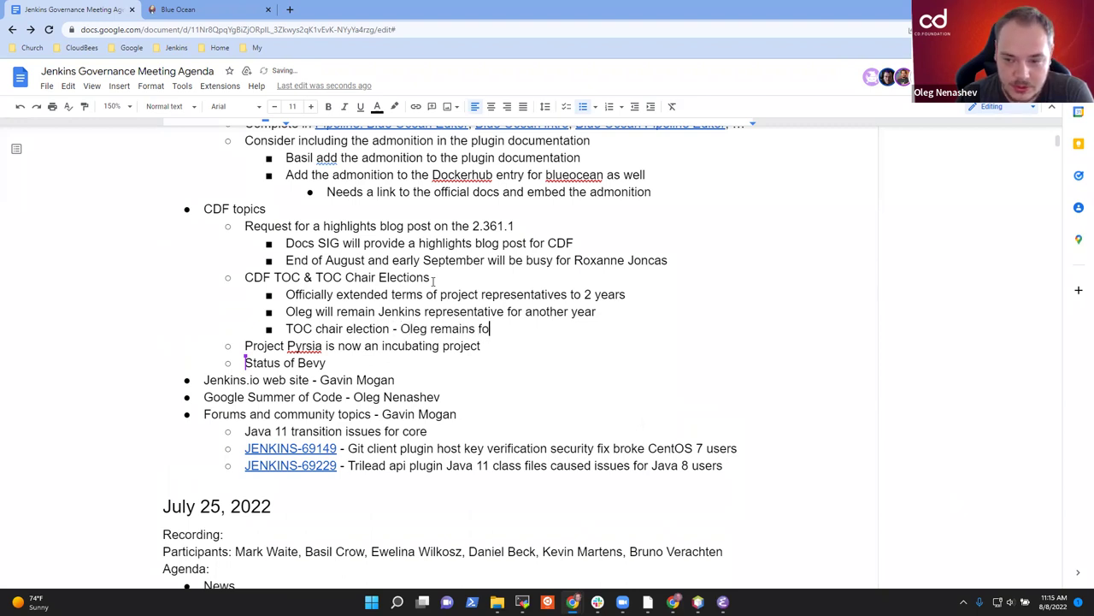
text(r another year)
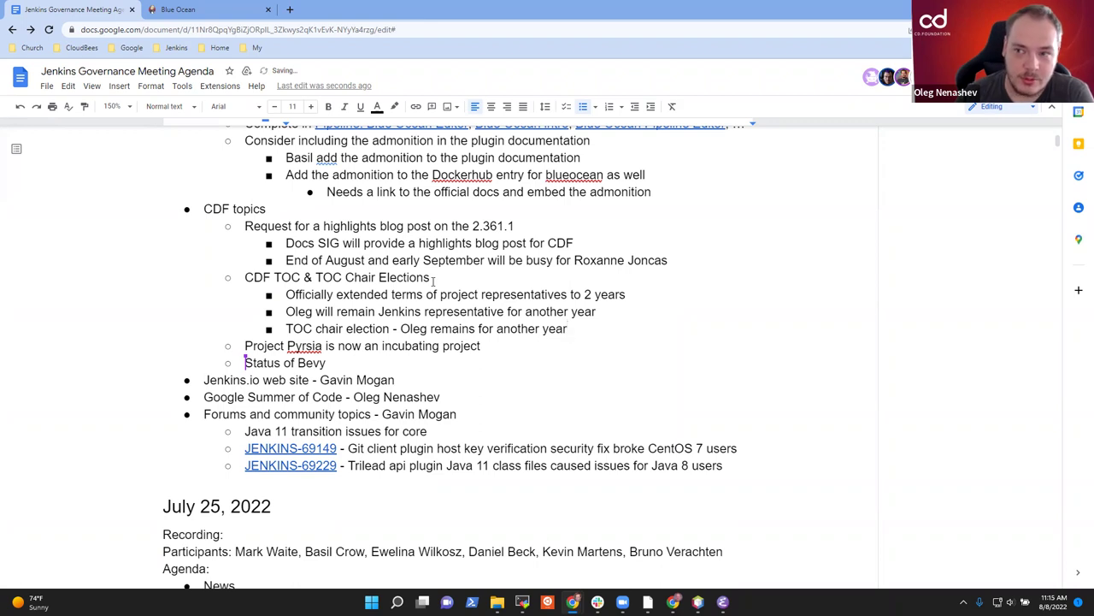
- Add a note below the TOC chair election line reading "Represents Jenkins on the governance board"
key(Return)
text(Representative)
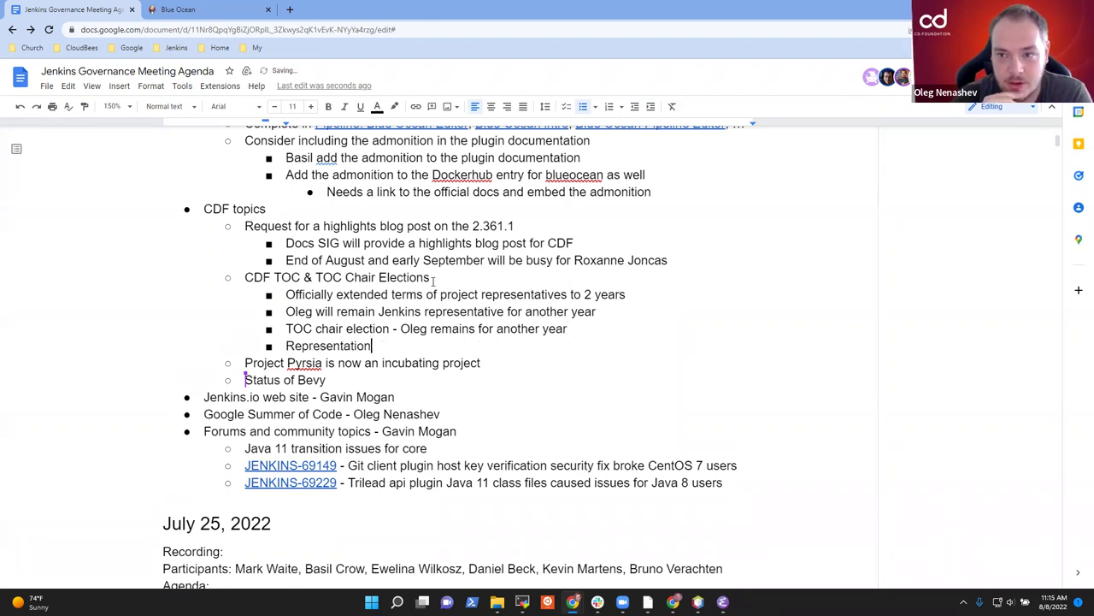
key(BackSpace)
key(BackSpace)
key(BackSpace)
key(BackSpace)
key(BackSpace)
key(BackSpace)
text(ts Jenkin)
text(s on the )
text(inf)
key(BackSpace)
key(BackSpace)
key(BackSpace)
text(governance board)
- Add an action note with the assignee's first name followed by "to connect with the CloudBees representative to make the change"
key(Return)
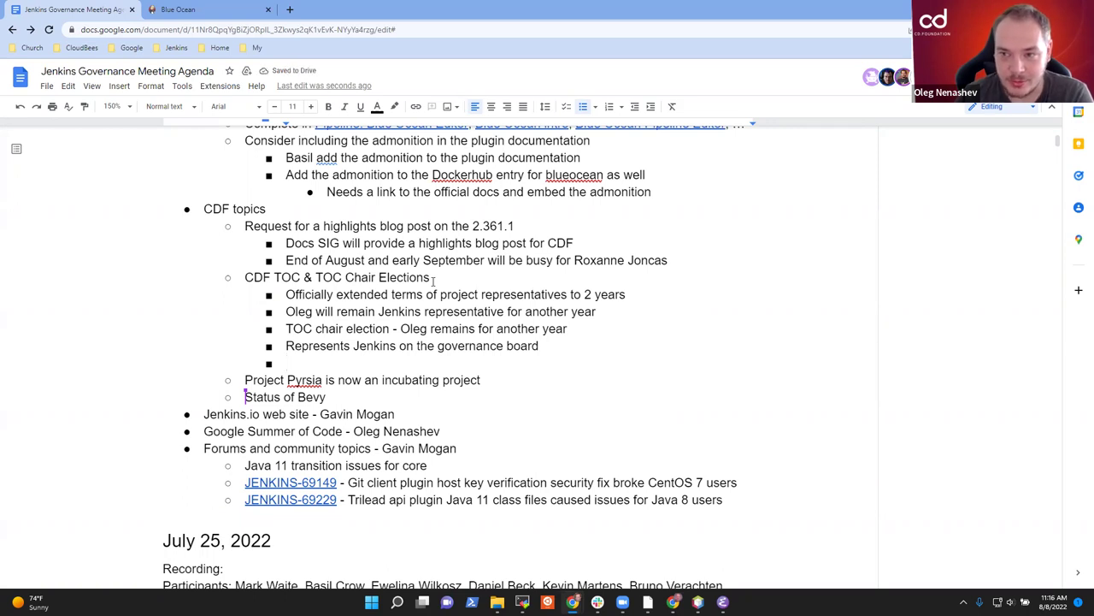
text(Mark to connect with the CloudBees)
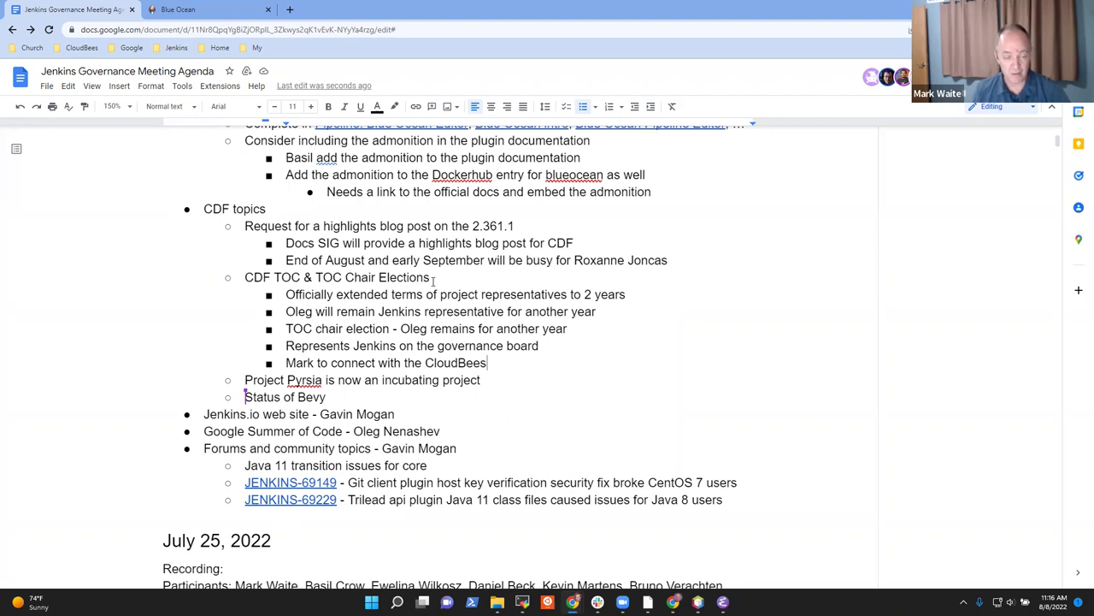
text(representative to make the change)
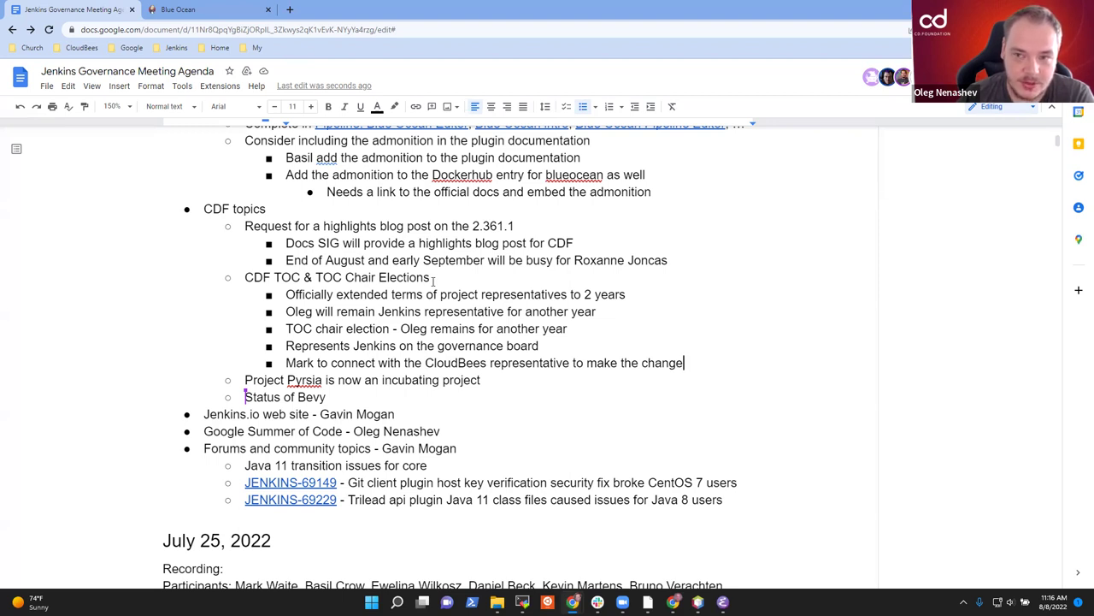
- Add a note at the end of the elections list reading "CDF Mini-Summit on September 12th in Dublin"
key(Return)
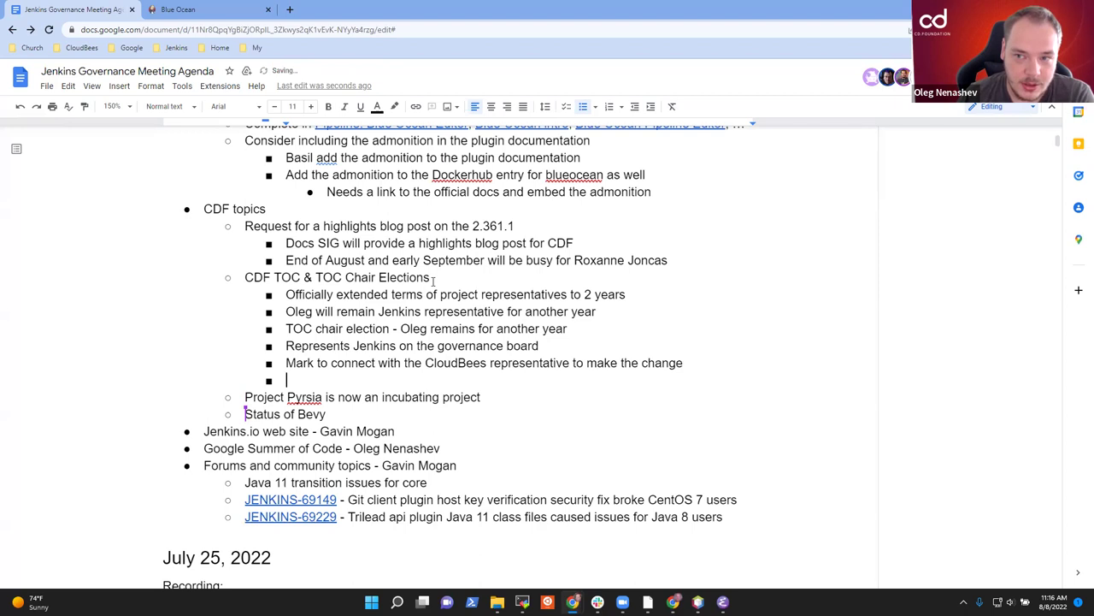
text(Summit )
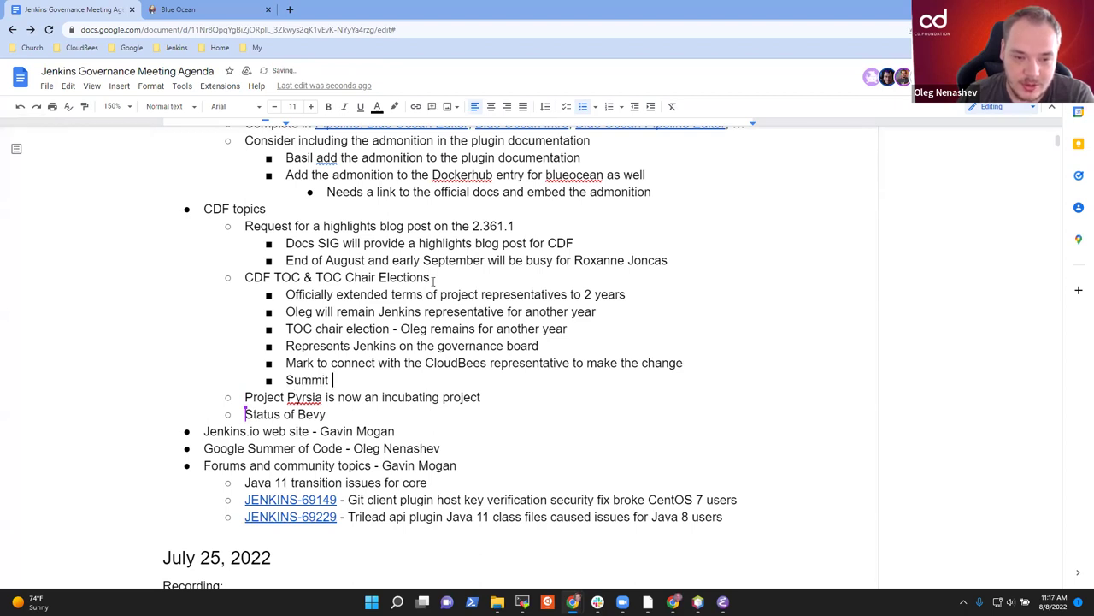
text(in September 12th in Dublin)
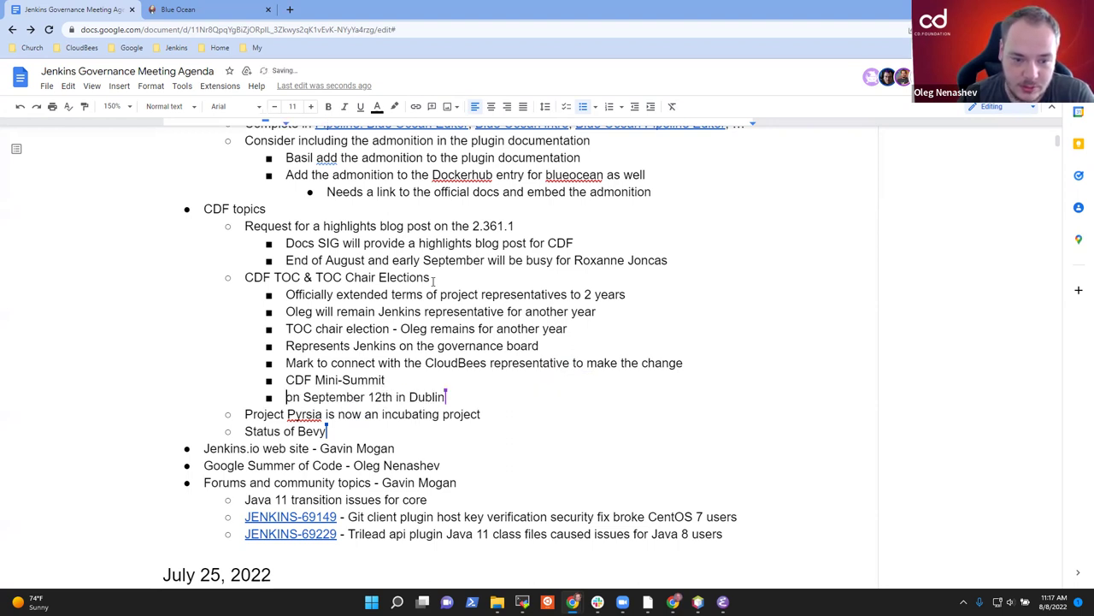
- Nest a note under the CDF Mini-Summit line reading "Call for papers is open?"
key(Return)
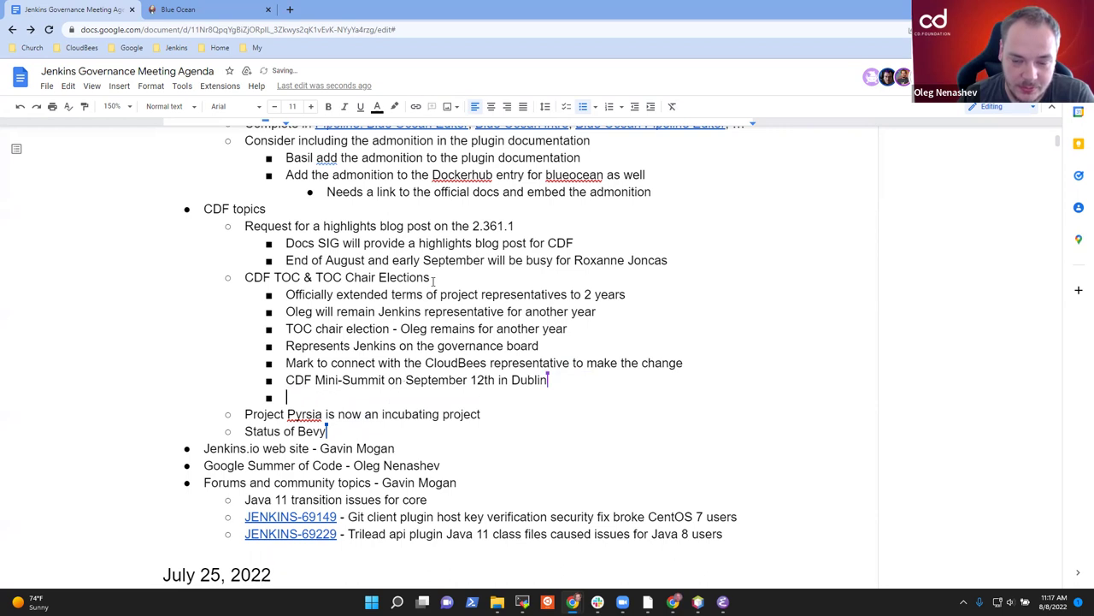
key(Tab)
text(Call for )
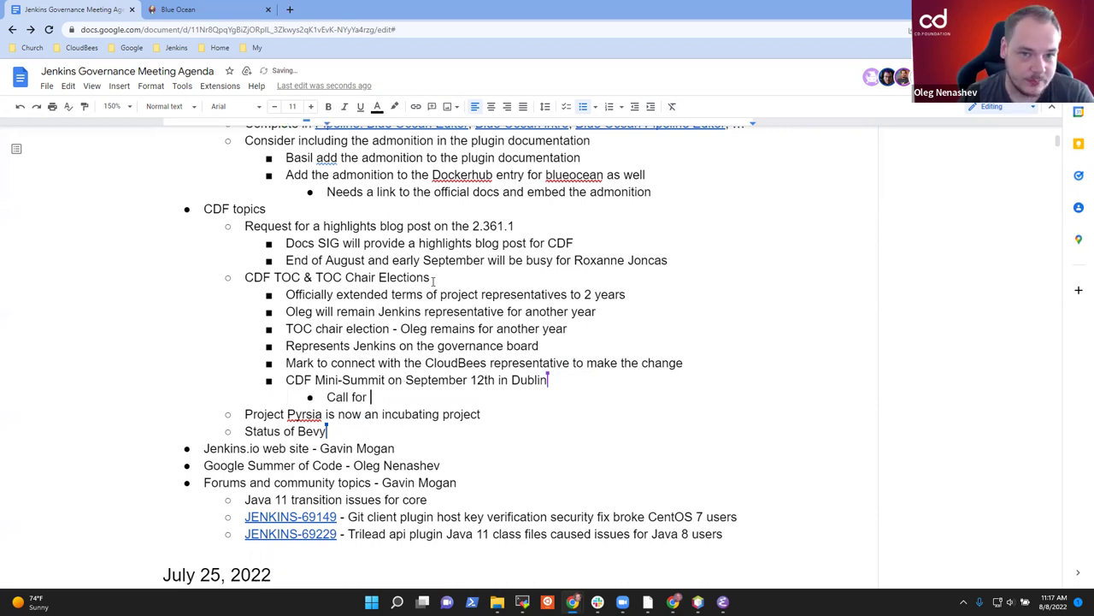
text(papers is )
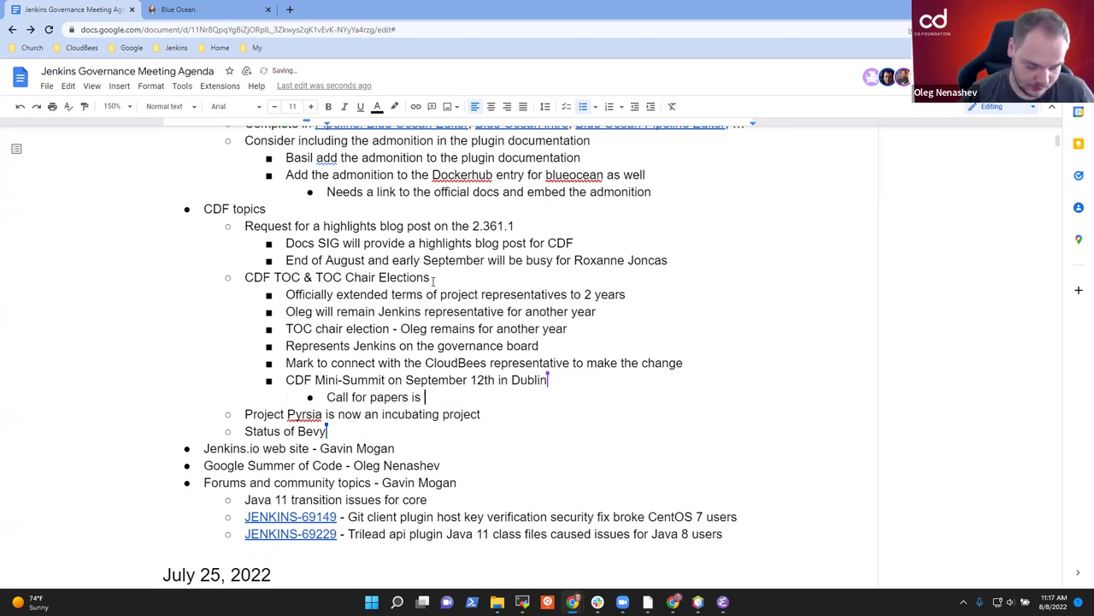
text(open)
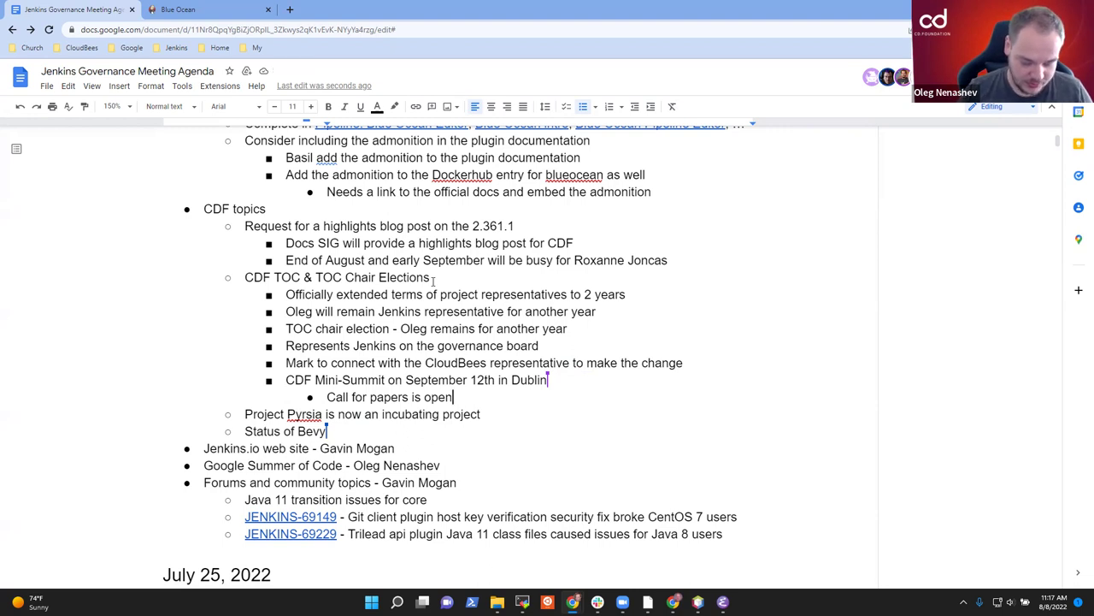
text(?)
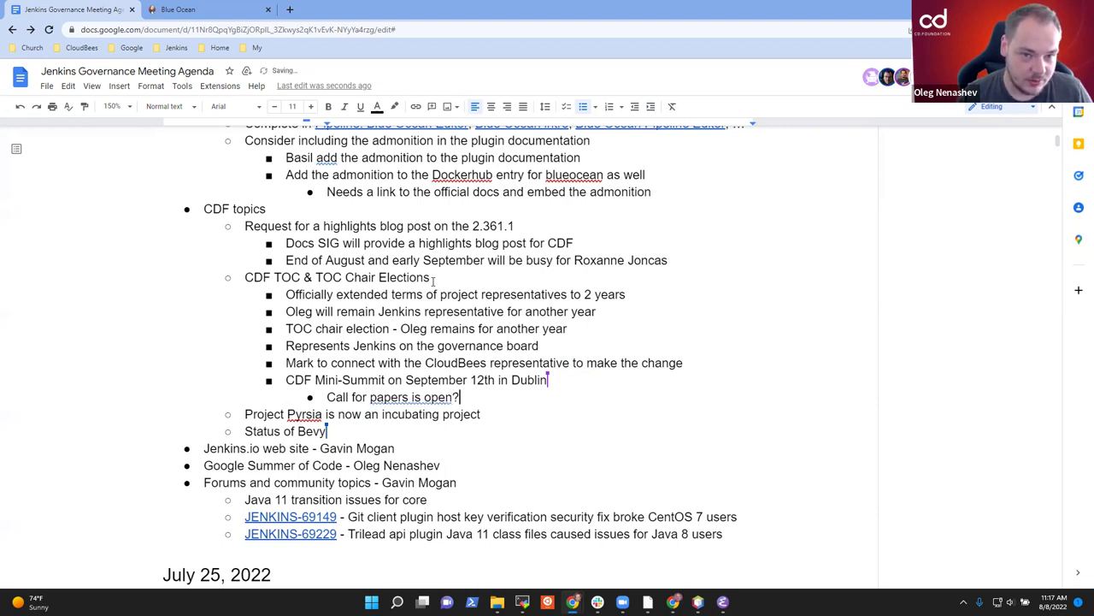
- Replace "is" with "may still be" in the call for papers note
key(ctrl+Left)
key(ctrl+Left)
key(ctrl+shift+Left)
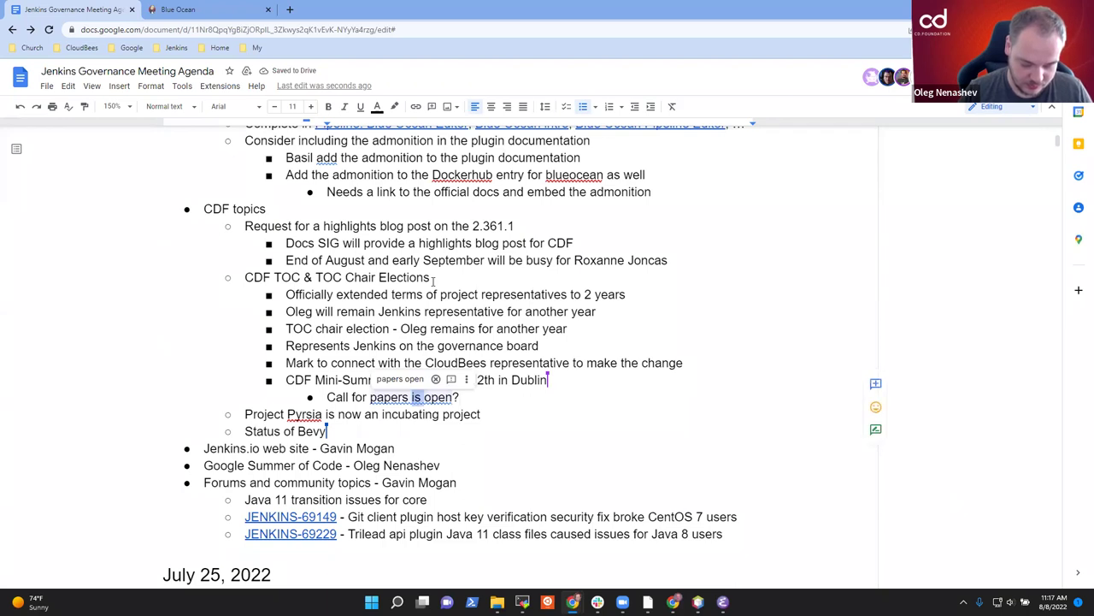
text(may still b)
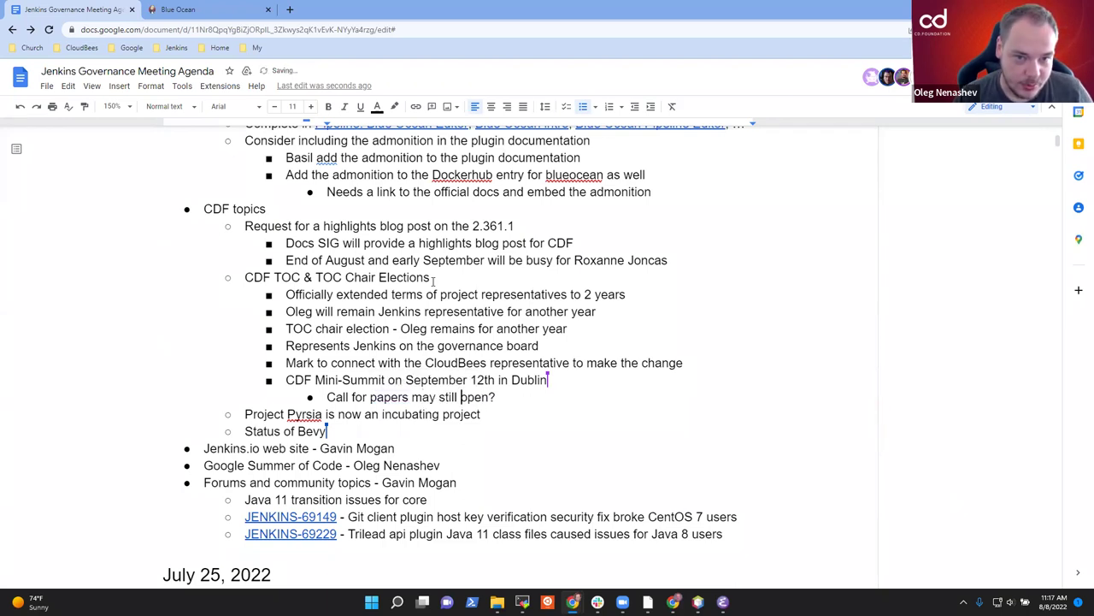
text(e)
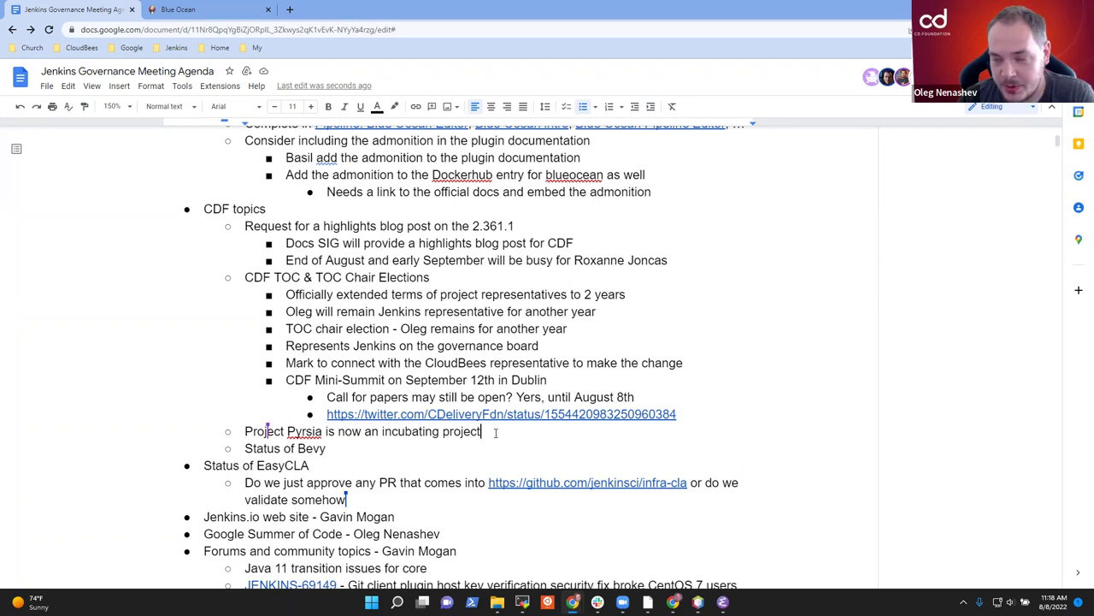
- Nest a note under the Project Pyrsia line reading "Distributed package repository (JFrog, DeployHub, Canonical, …)"
key(Return)
key(Tab)
text(Distributed package repos)
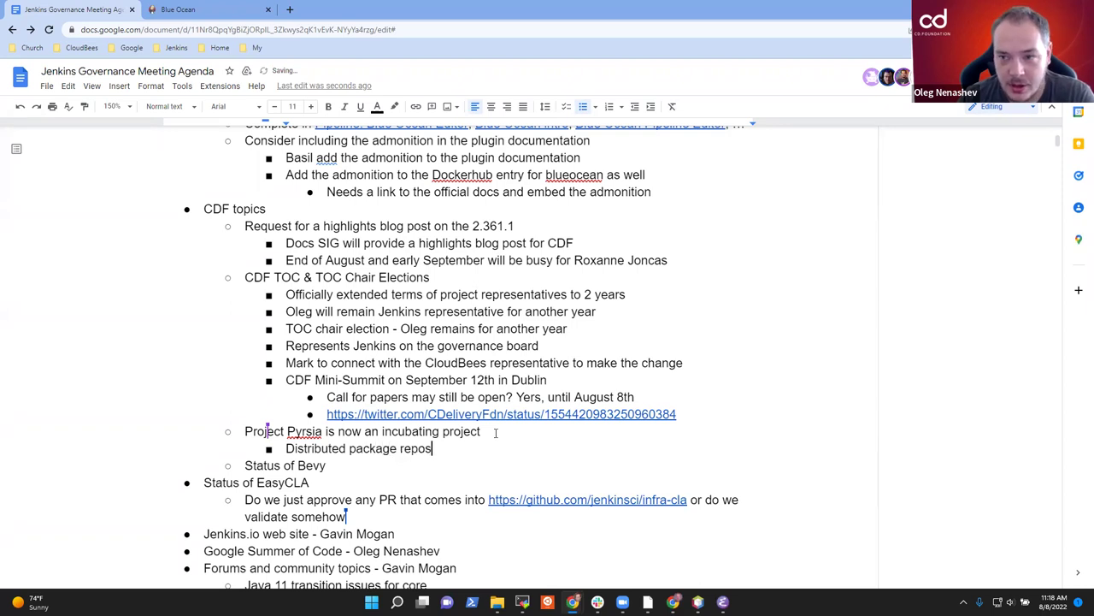
text(tory (JG)
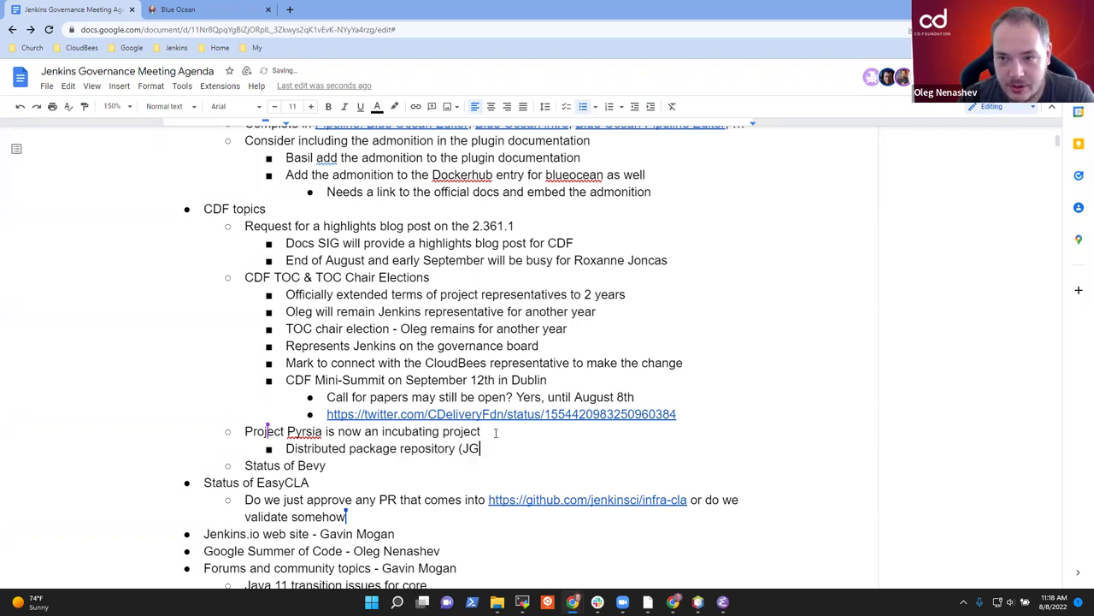
key(BackSpace)
text(Frog, Del)
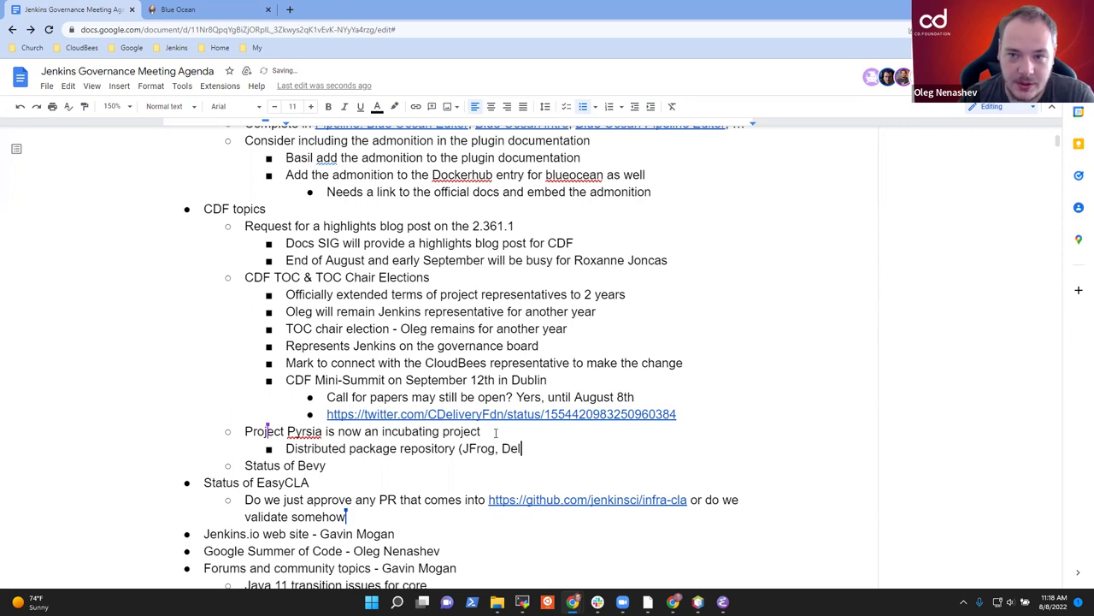
key(BackSpace)
text(ploit)
key(BackSpace)
key(BackSpace)
text(otH)
key(BackSpace)
key(BackSpace)
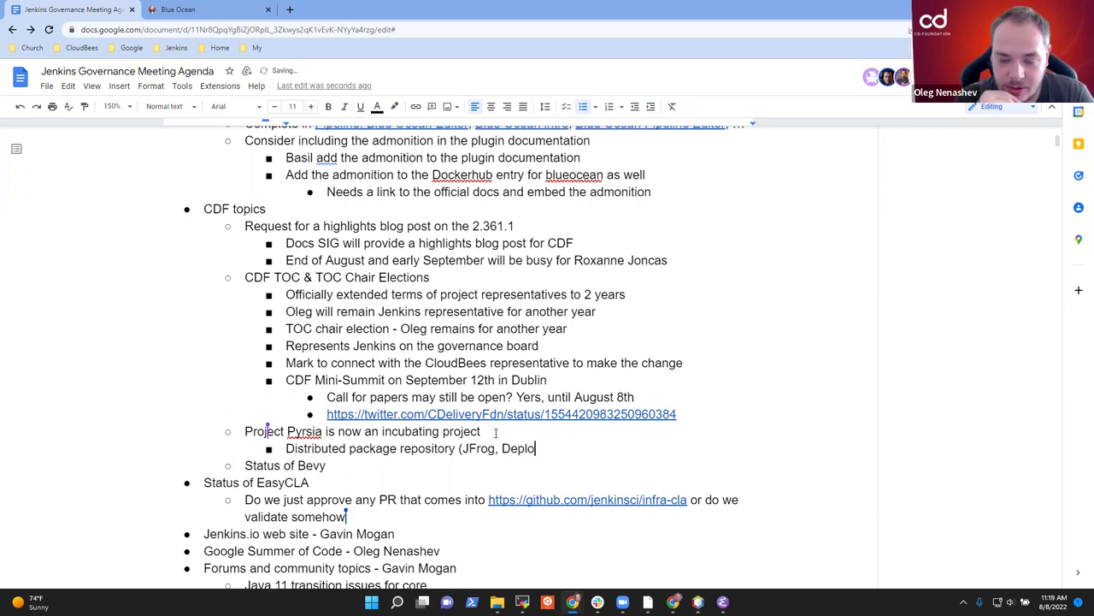
text(yHub, C)
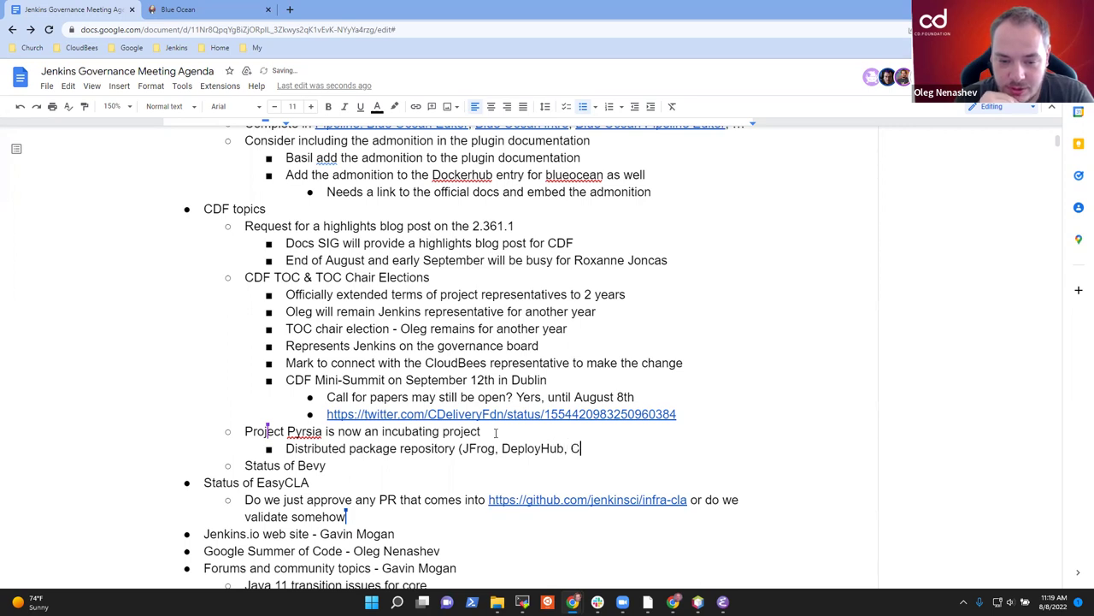
text(anon)
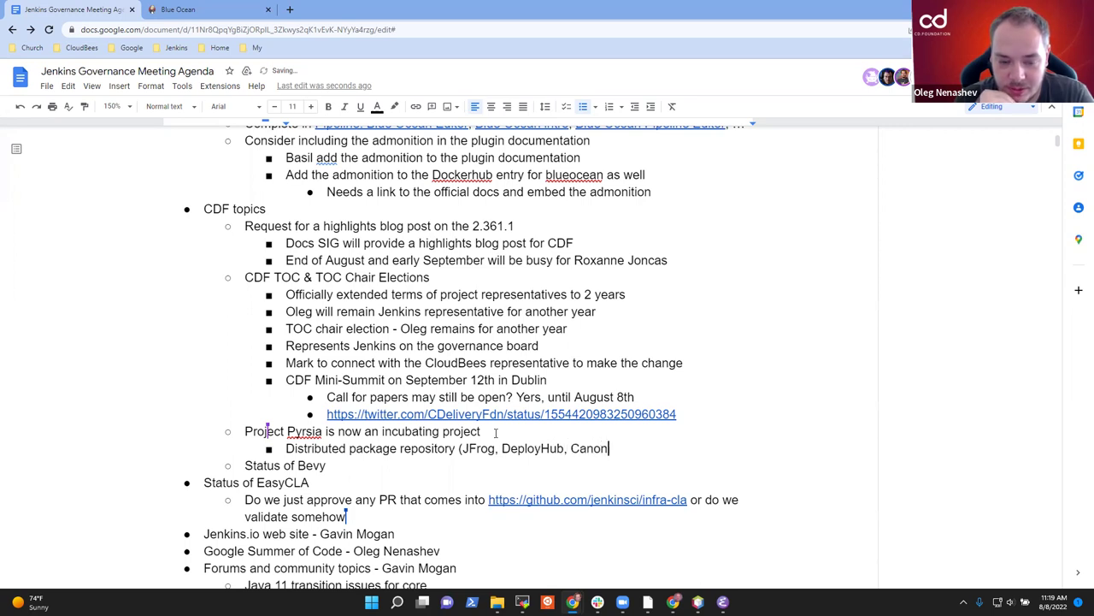
text(ical, ...))
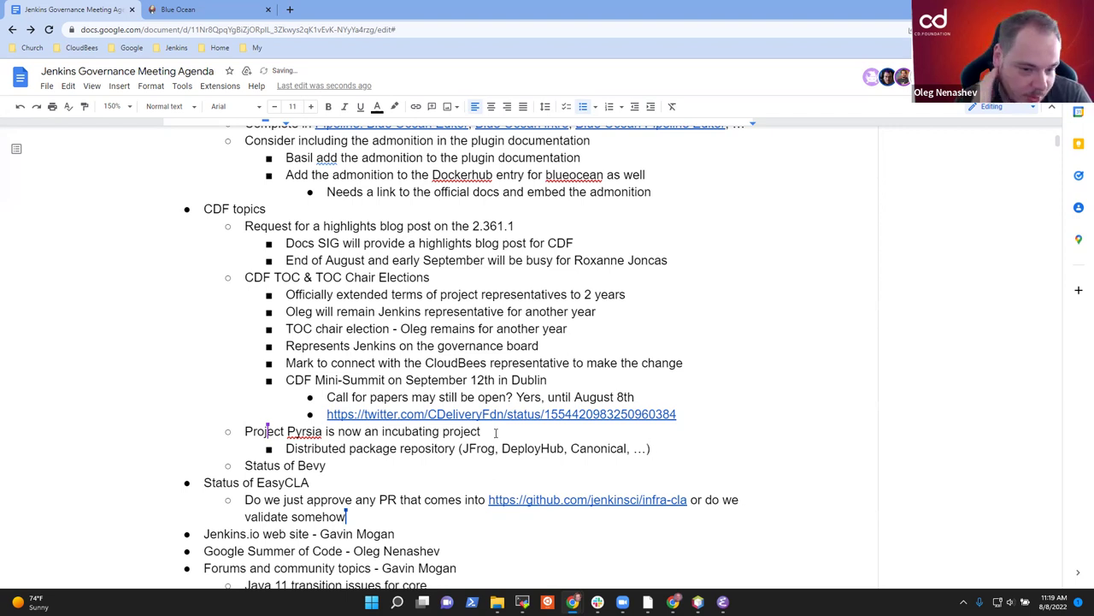
- Insert "Docker," after "Canonical," in the distributed package repository note
key(Left)
key(Left)
text(Docker,)
key(End)
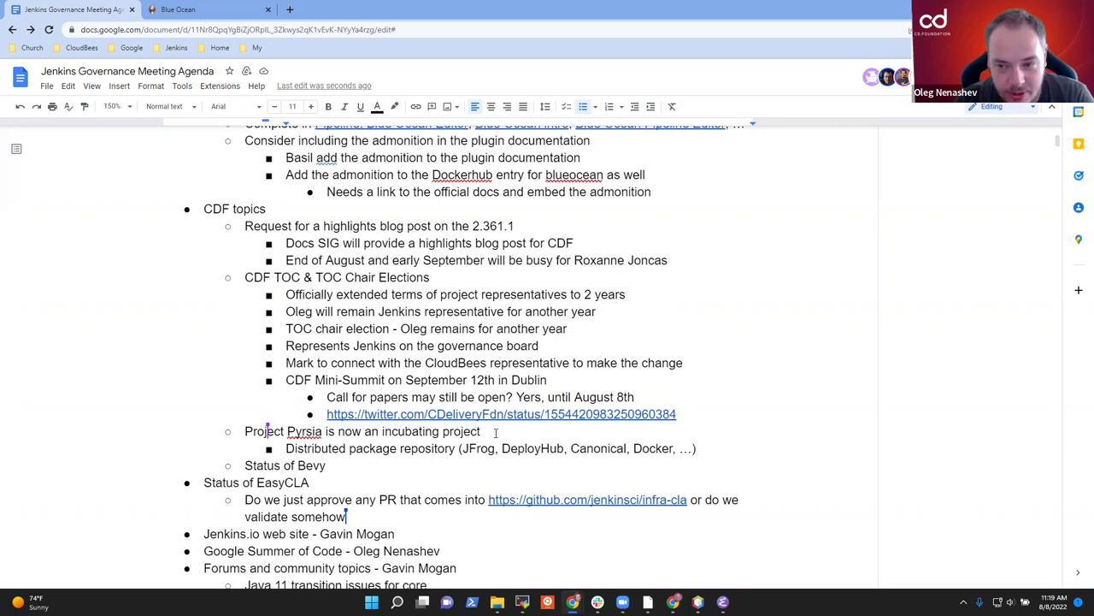
- Nest a note under Status of Bevy reading "Pause the Bevy migration action item, second thoughts on adoption"
scroll(496, 428, down, 2)
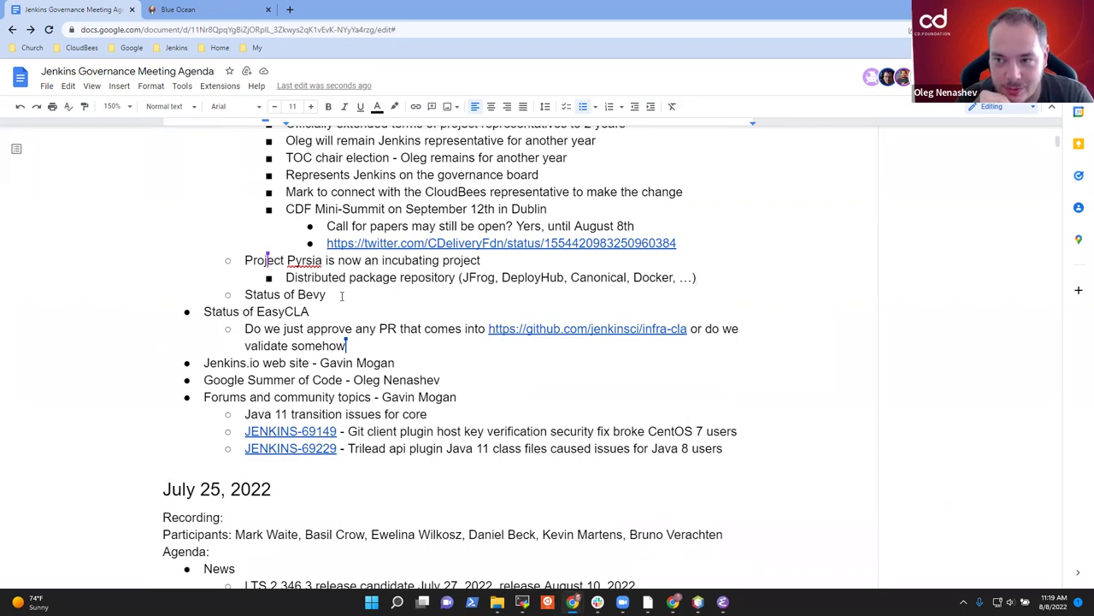
click(342, 295)
key(Return)
key(Tab)
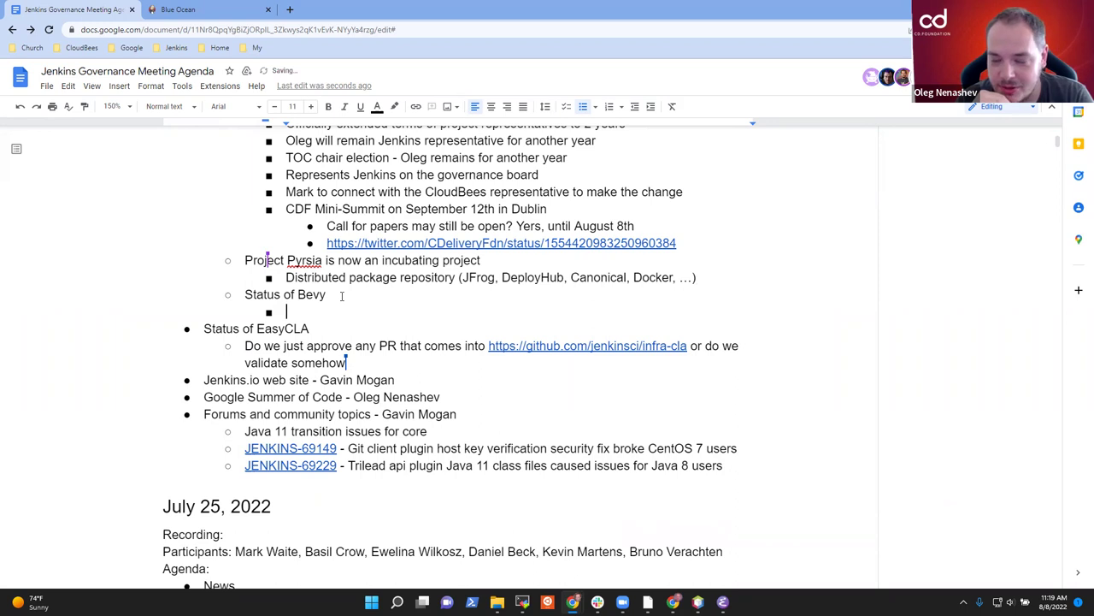
text(Clo)
key(BackSpace)
key(BackSpace)
key(BackSpace)
text(Pause the )
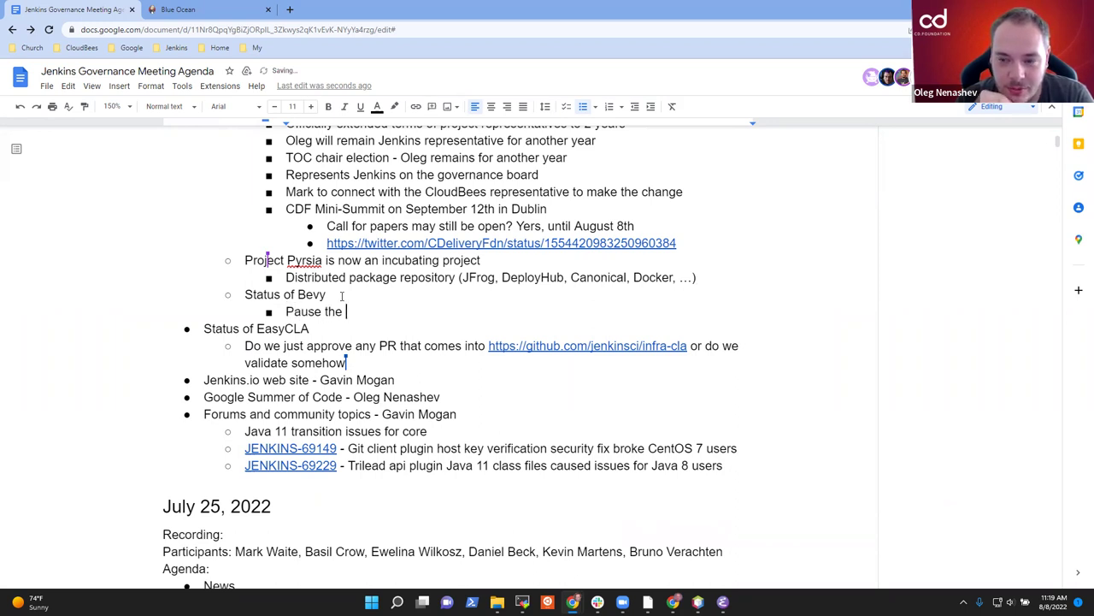
text(Bevy mirg)
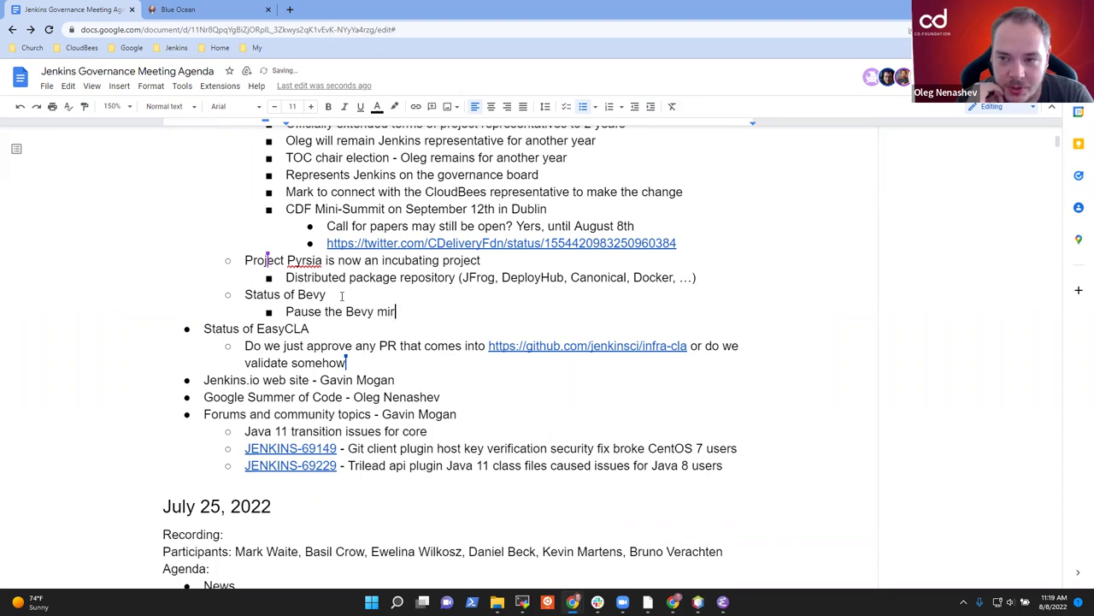
key(BackSpace)
key(BackSpace)
text(gration )
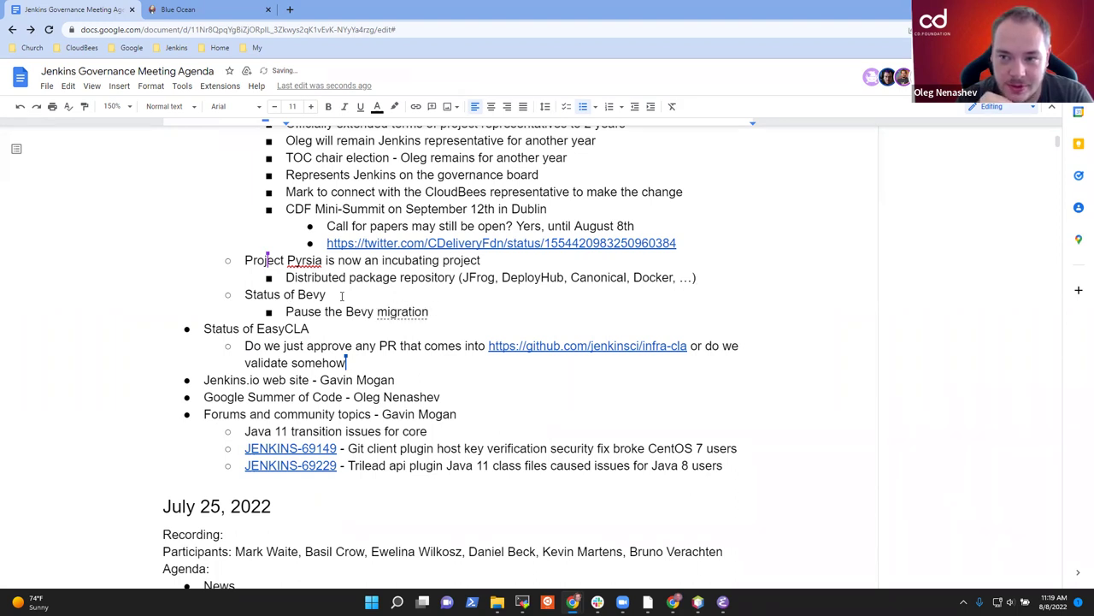
text(action item,)
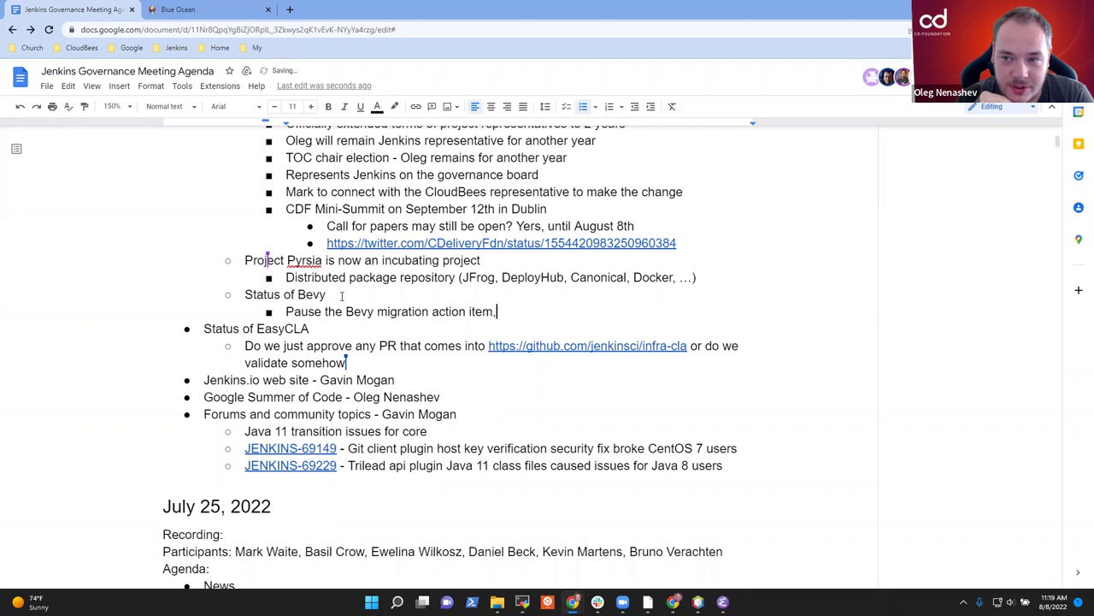
text( second th)
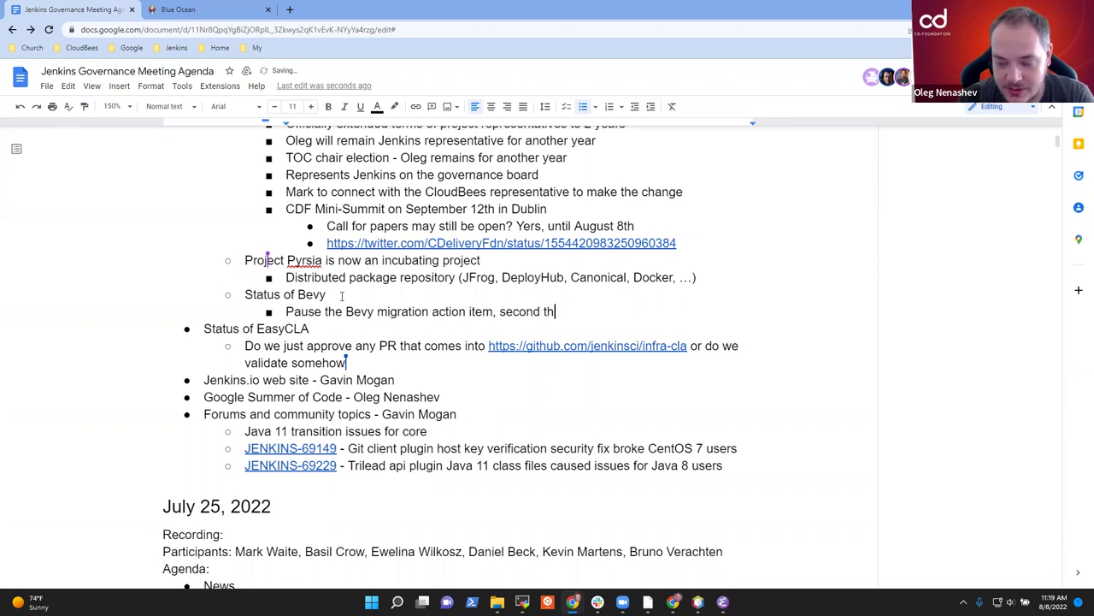
text(oughts on adoi)
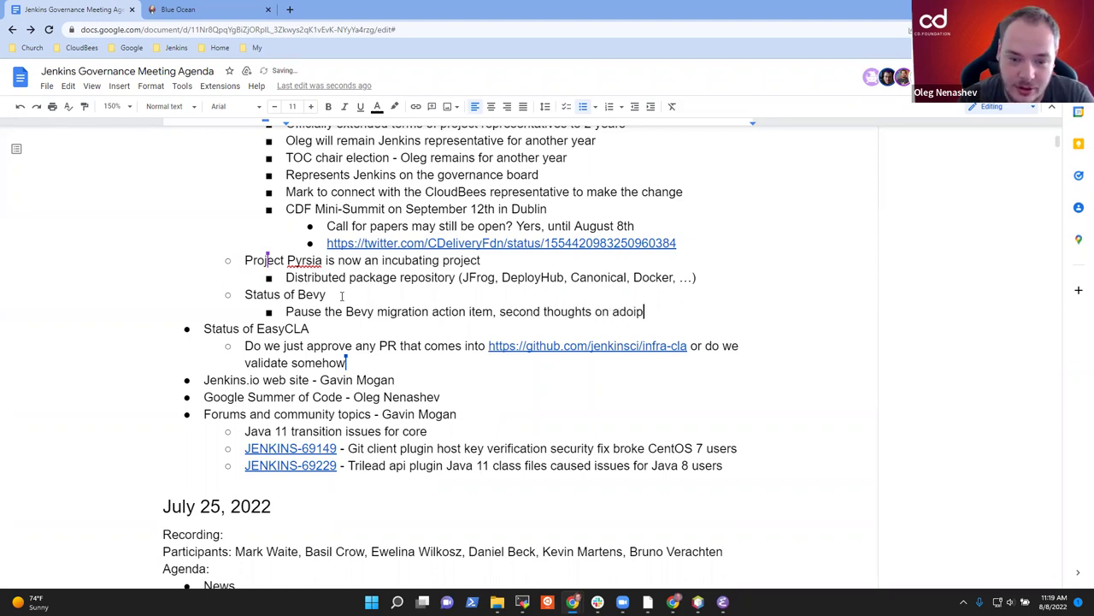
key(BackSpace)
text(ption)
- Nest a note under the Bevy migration line reading "Low tier payment plan blocks many of the functions that we need"
key(Return)
key(Tab)
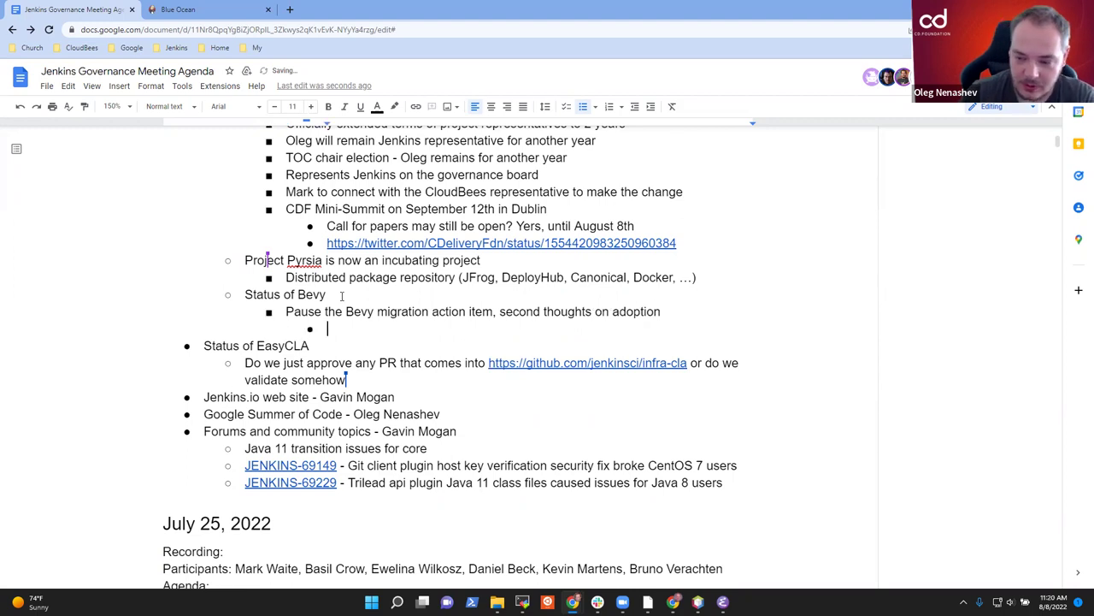
text(Low tiear)
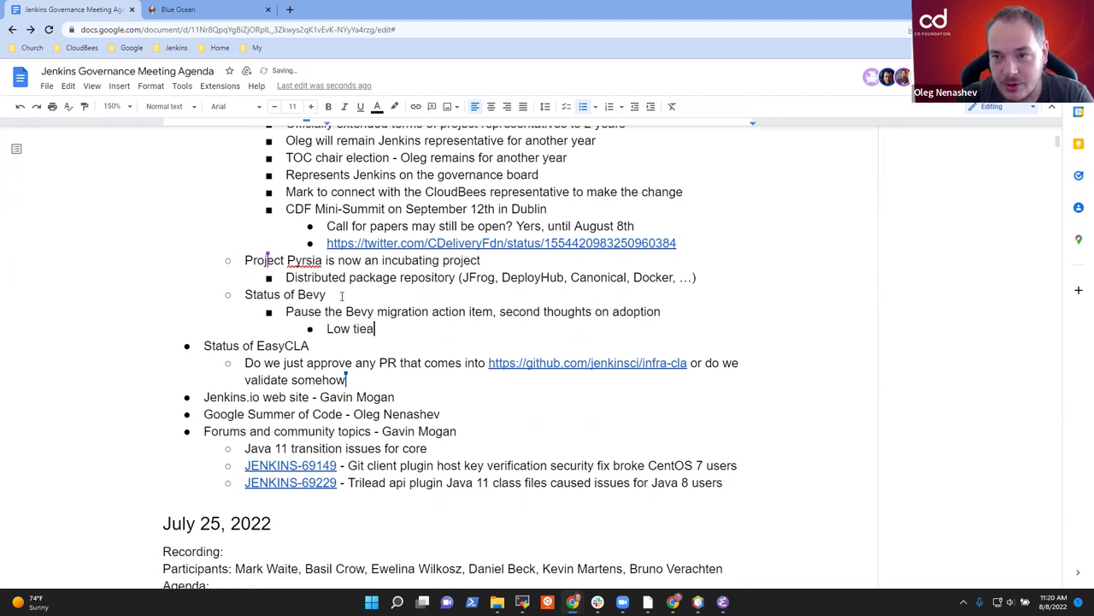
key(BackSpace)
key(BackSpace)
key(BackSpace)
text(r paym)
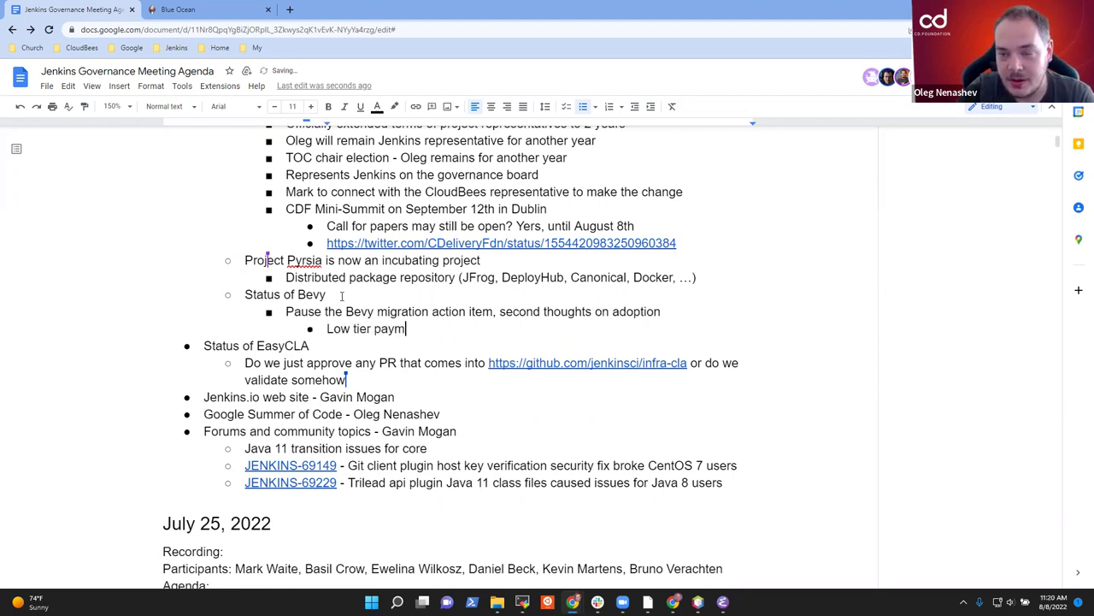
text(ent plan blocks many of the functio)
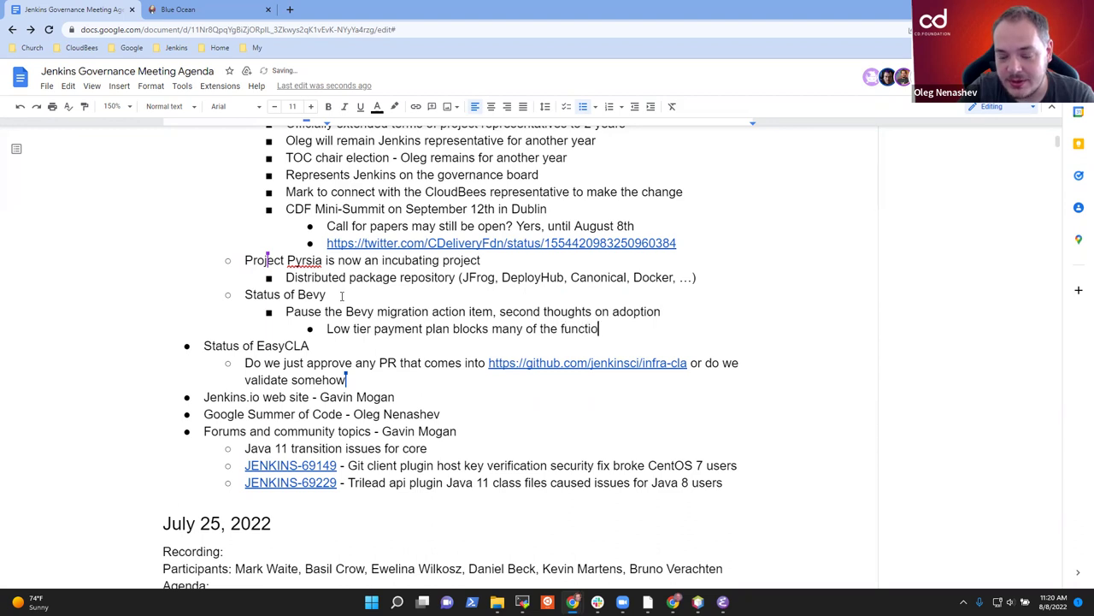
text(ns that we need)
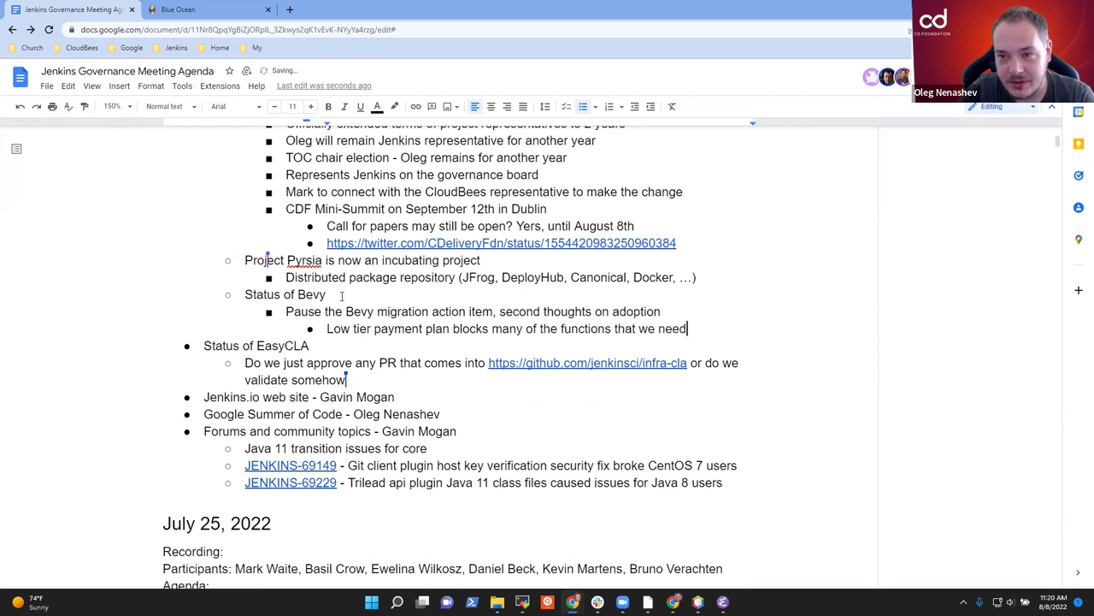
- Start a new bullet below the low tier payment plan note and insert "that" before "blocks" in that note
key(Return)
key(Up)
key(ctrl+Right)
key(ctrl+Right)
key(ctrl+Right)
key(ctrl+Right)
text(thjat)
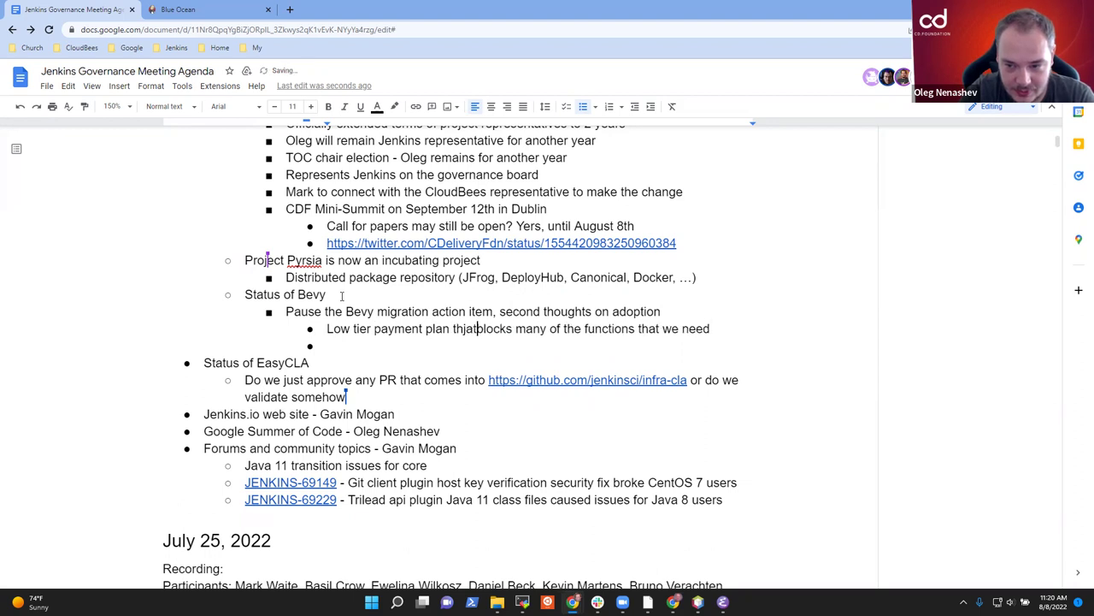
key(BackSpace)
key(BackSpace)
key(BackSpace)
text(at)
key(Down)
- Fill the empty bullet below the payment plan note with "Does not make sense to transition"
text(Does)
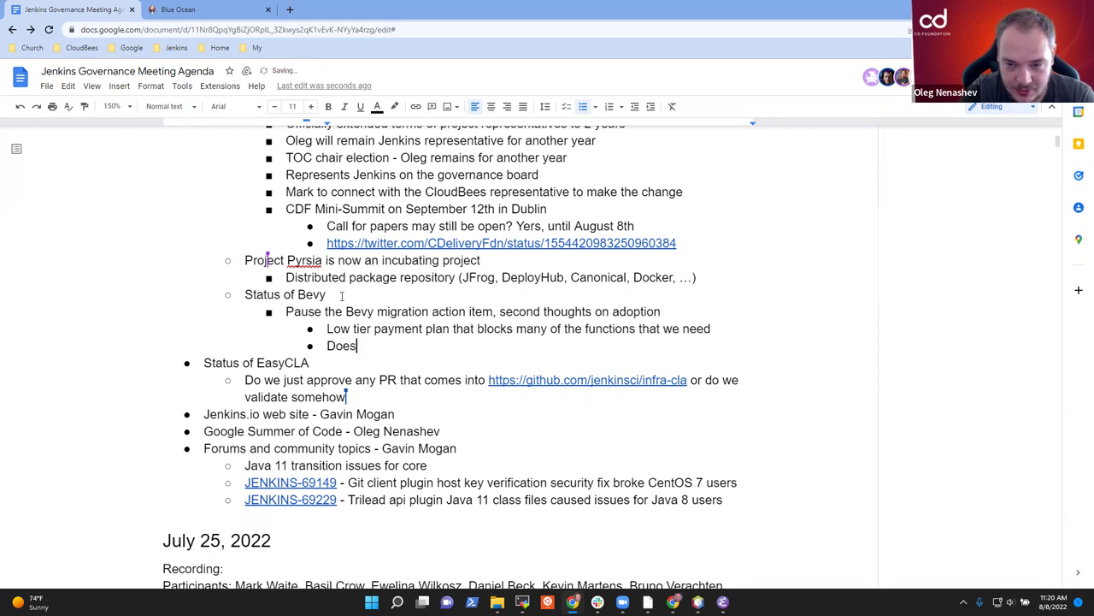
key(Up)
key(Home)
key(End)
key(ctrl+Left)
key(ctrl+Left)
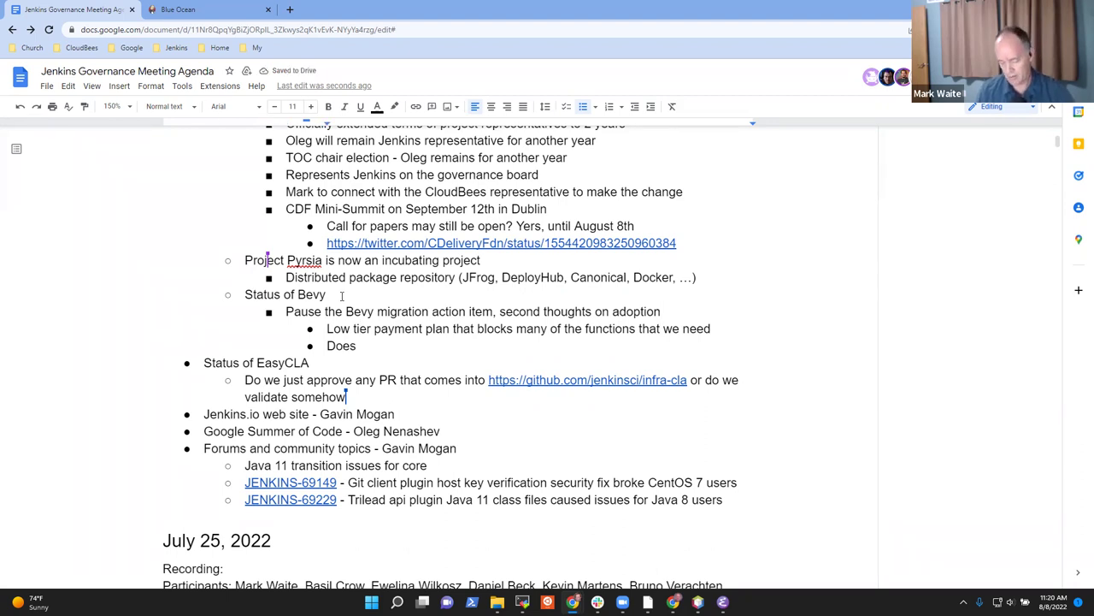
text(not)
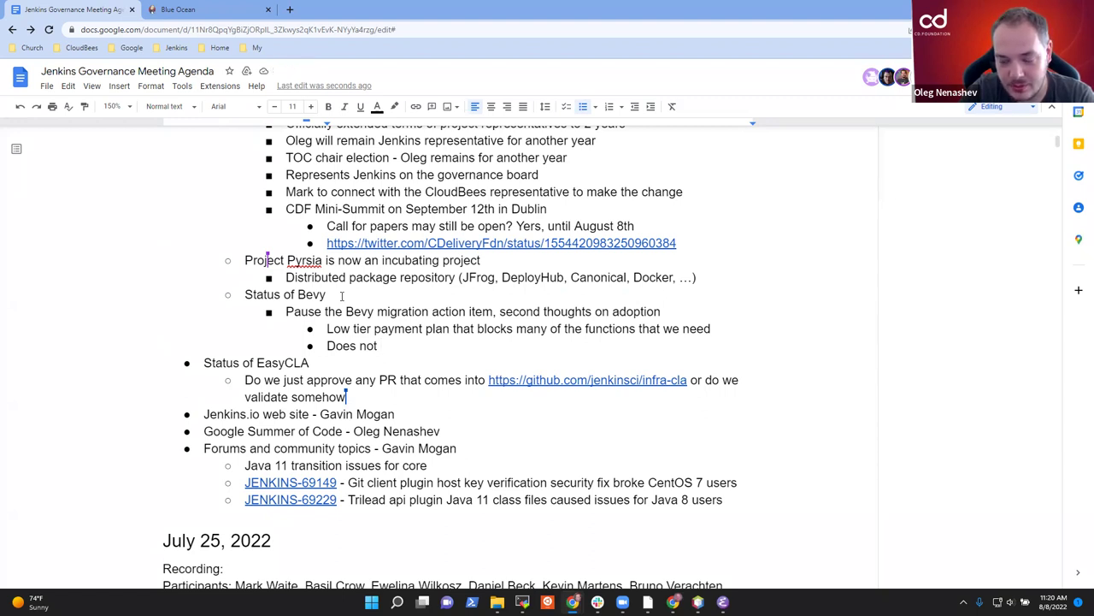
text(make sense )
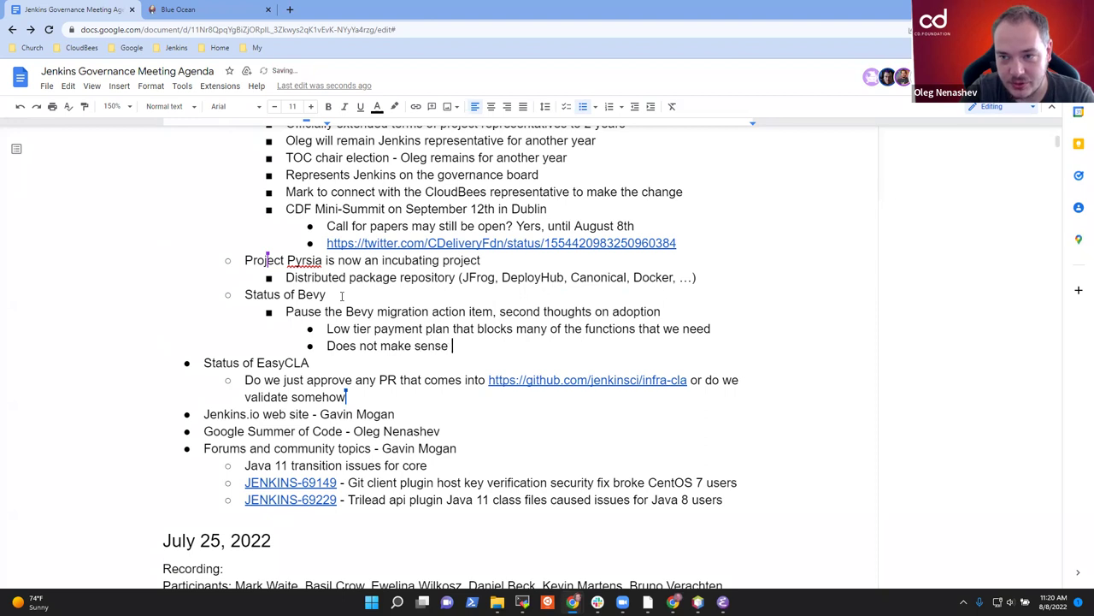
text(to transition)
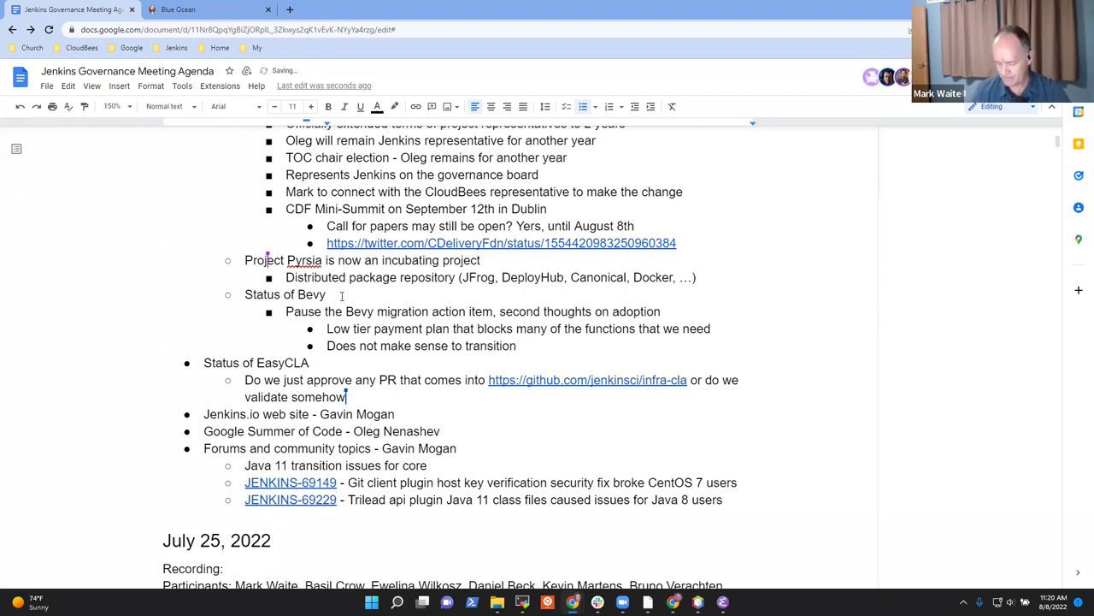
- Delete the "Moving to Bevy enterprise account in CDF" note and all its nested notes from the Zoom account action item
scroll(341, 295, up, 20)
key(Down)
key(Down)
key(Down)
key(Down)
key(Down)
key(Down)
key(Down)
key(Down)
key(Down)
key(Down)
key(Down)
key(Down)
key(Down)
key(Down)
key(Down)
key(Down)
key(Down)
key(Down)
key(Down)
key(Down)
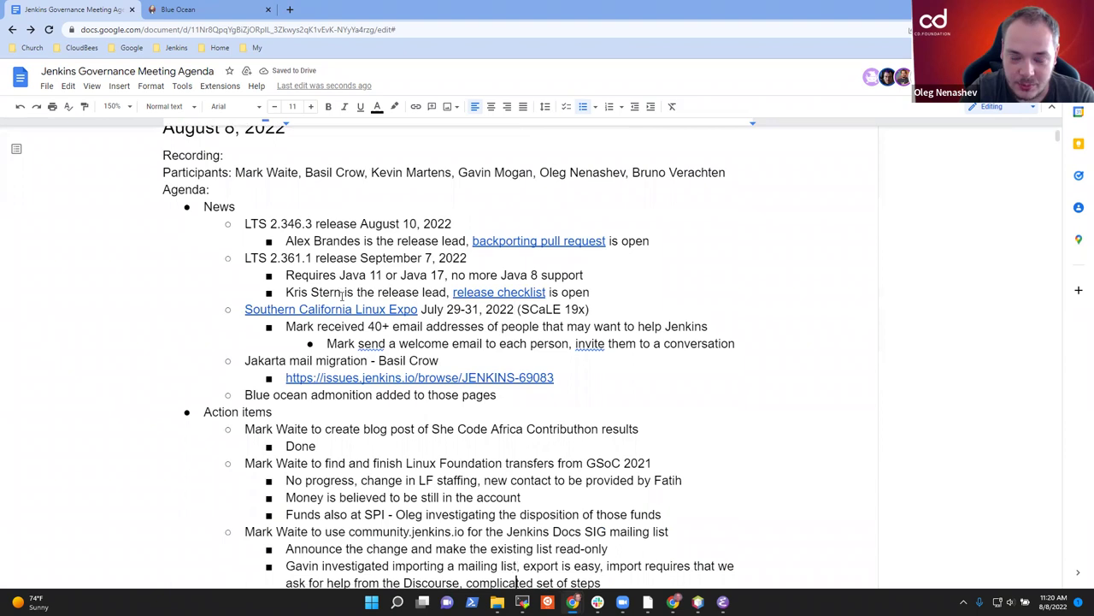
key(Up)
key(Up)
key(Up)
key(Up)
key(Up)
key(Up)
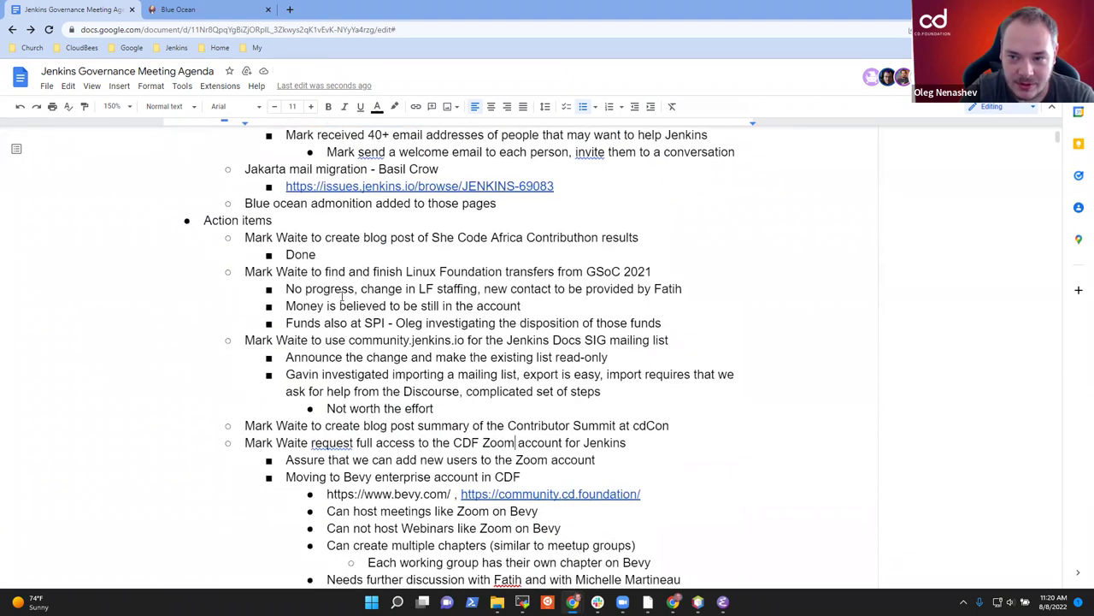
key(Down)
key(Home)
key(shift+Down)
key(shift+Down)
key(shift+Down)
key(shift+Down)
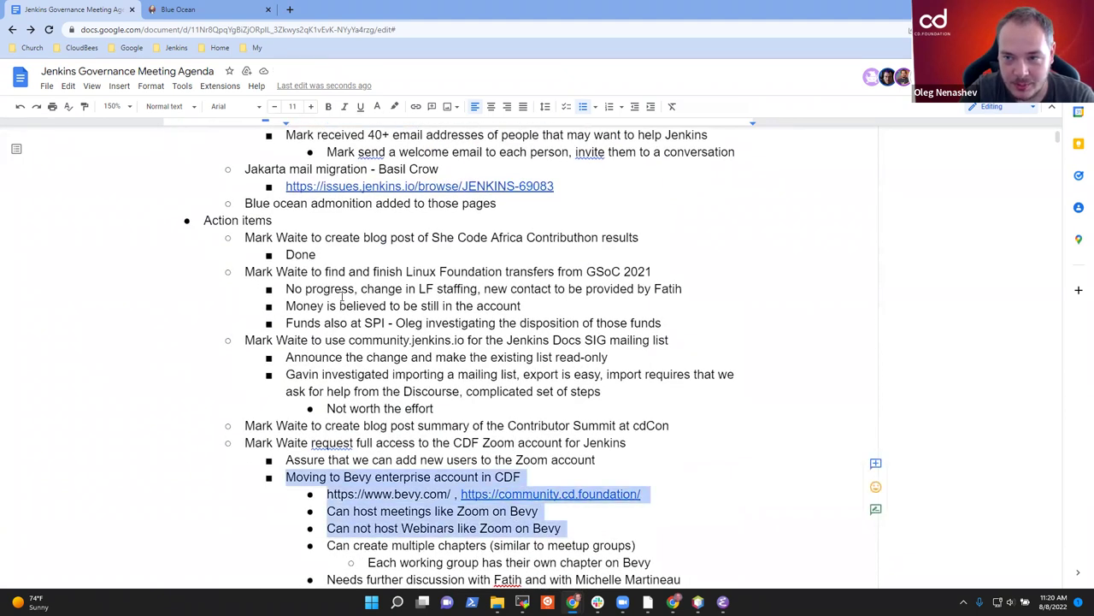
key(shift+Down)
key(shift+Down)
key(shift+Down)
key(shift+Down)
key(shift+Down)
key(shift+Left)
key(shift+Left)
key(shift+Left)
key(shift+Left)
key(shift+Left)
key(shift+Left)
key(BackSpace)
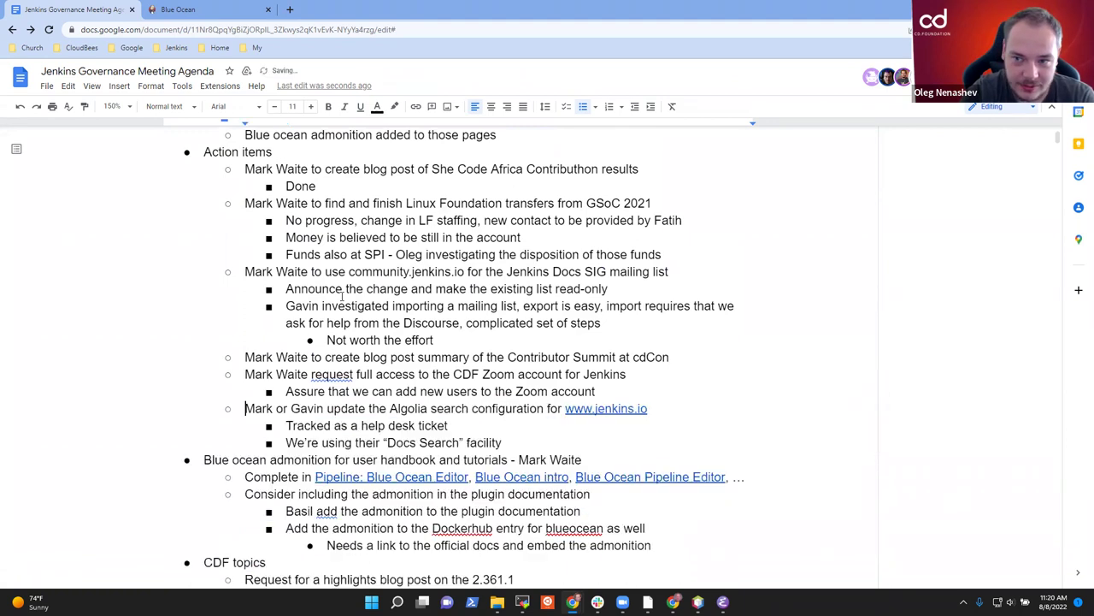
- Return to the August 8 agenda's "Status of EasyCLA" topic and select its line
scroll(282, 230, down, 5)
scroll(282, 231, down, 2)
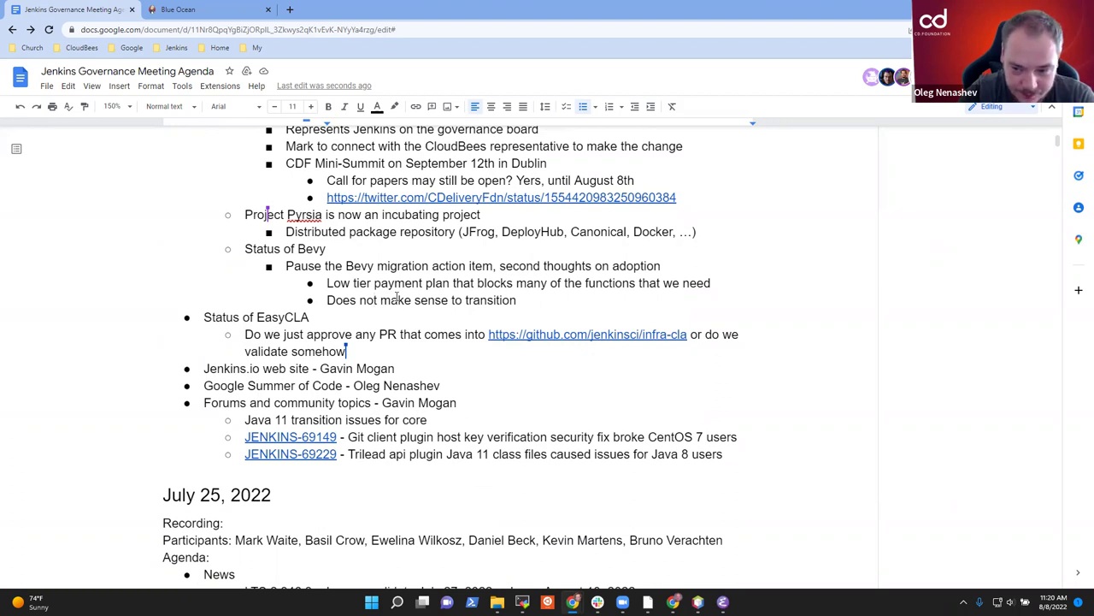
key(Down)
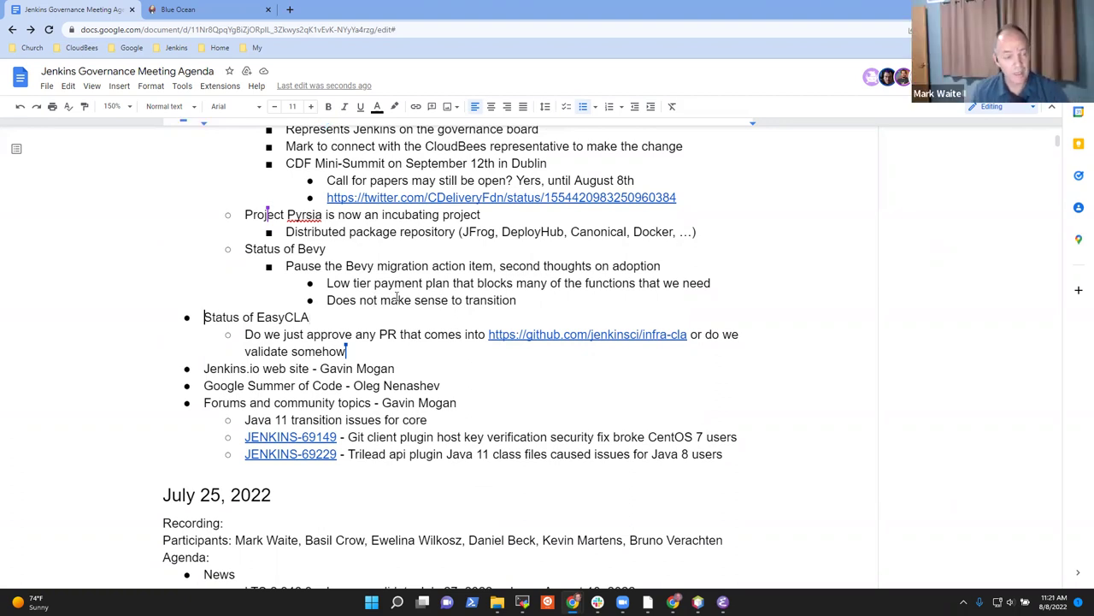
key(ctrl+End)
key(alt+Left)
scroll(399, 265, down, 3)
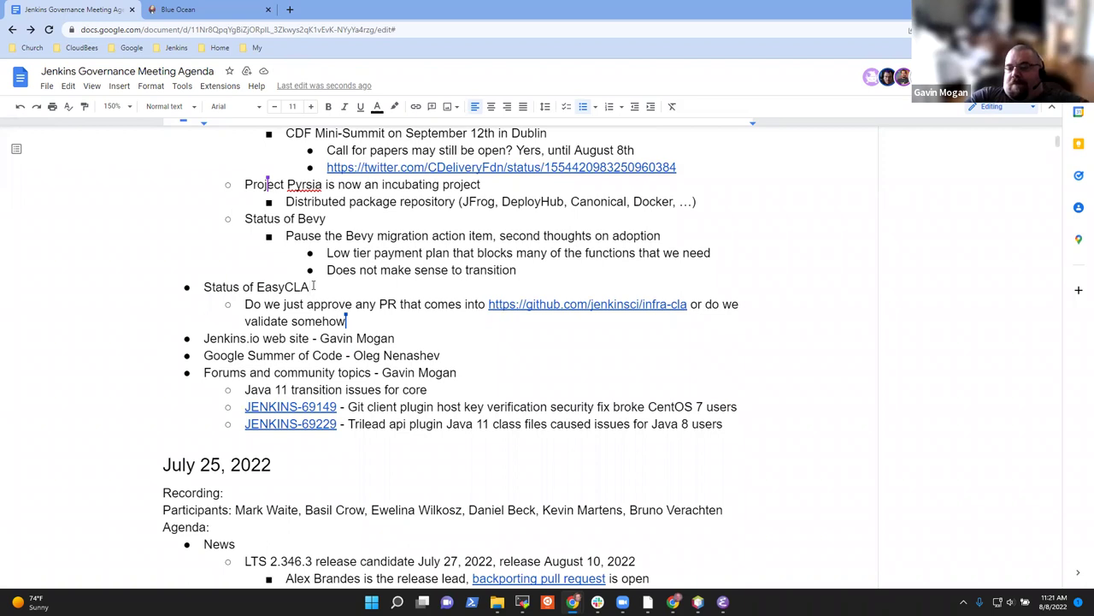
triple_click(314, 286)
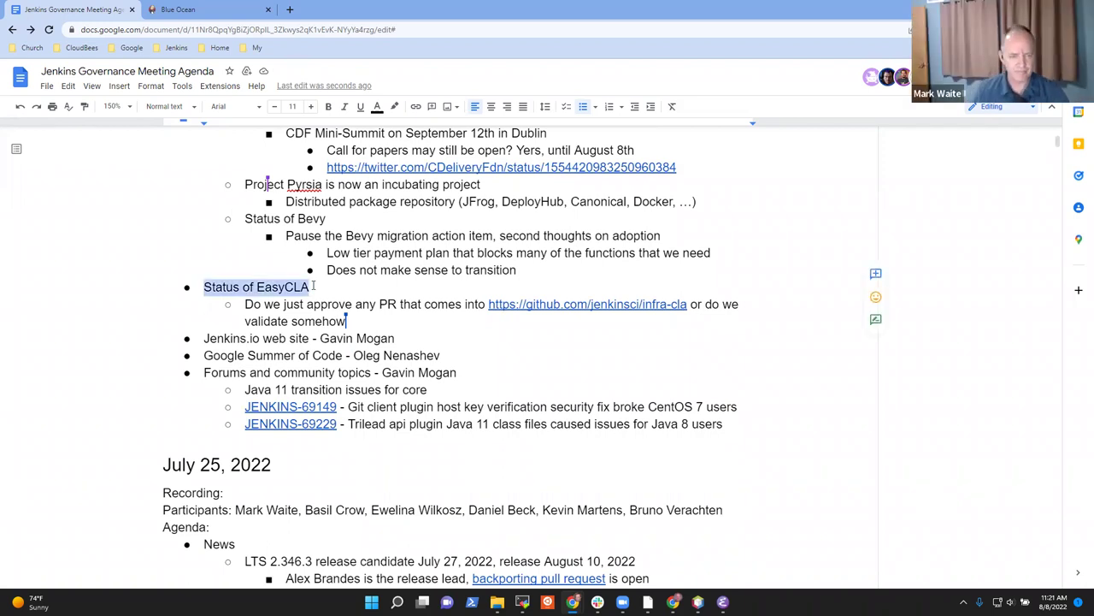
- Add the nested bullet "Accept the pull request and merge it" below the EasyCLA question about approving or validating infra-cla PRs
mouse_move(543, 306)
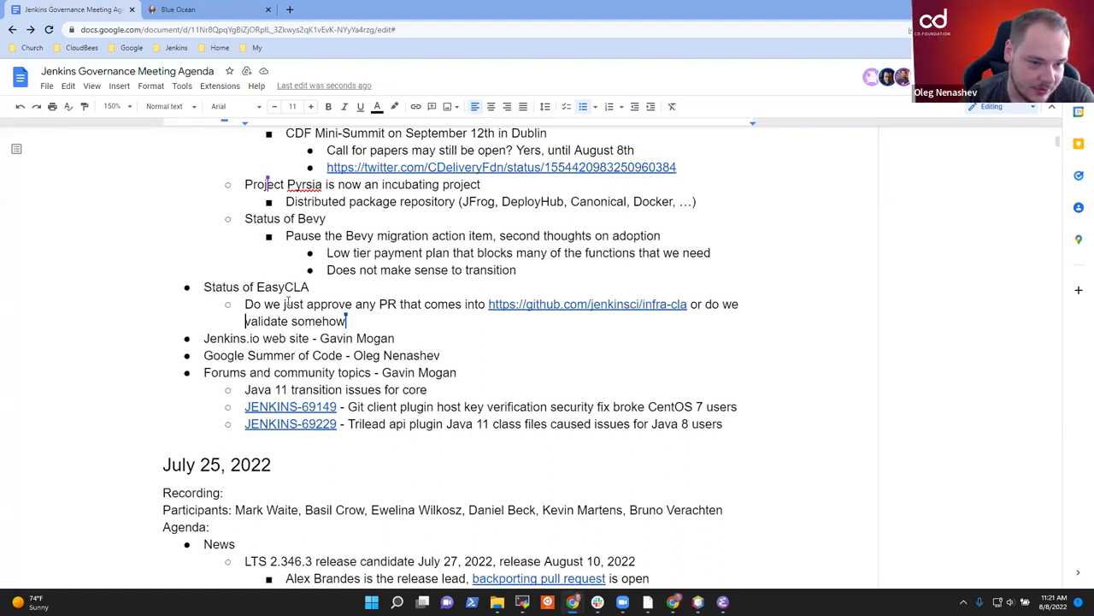
key(Return)
key(Tab)
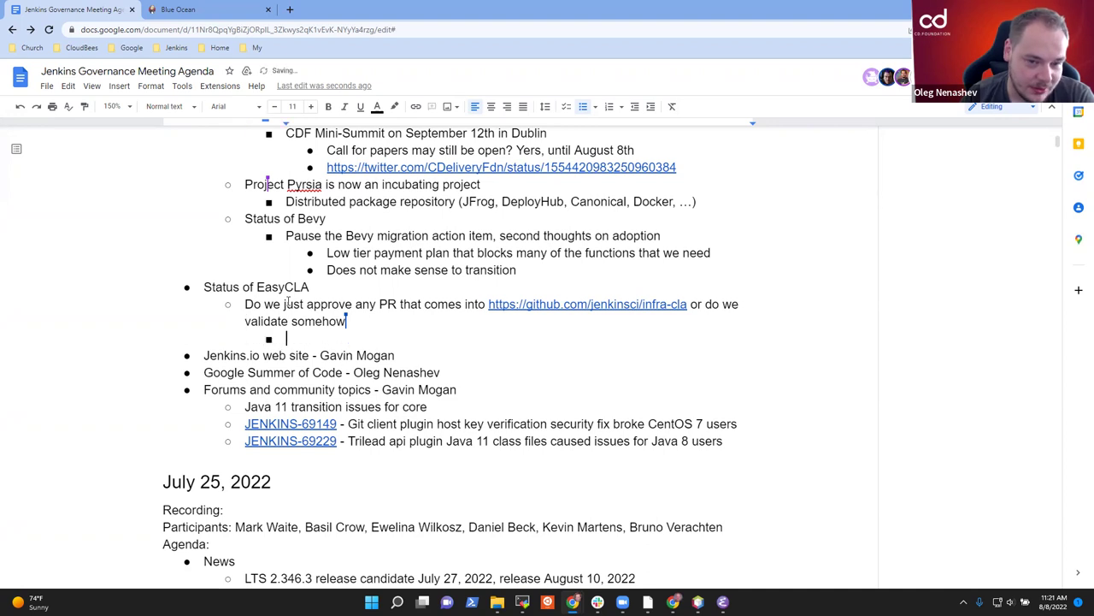
text(Accept the )
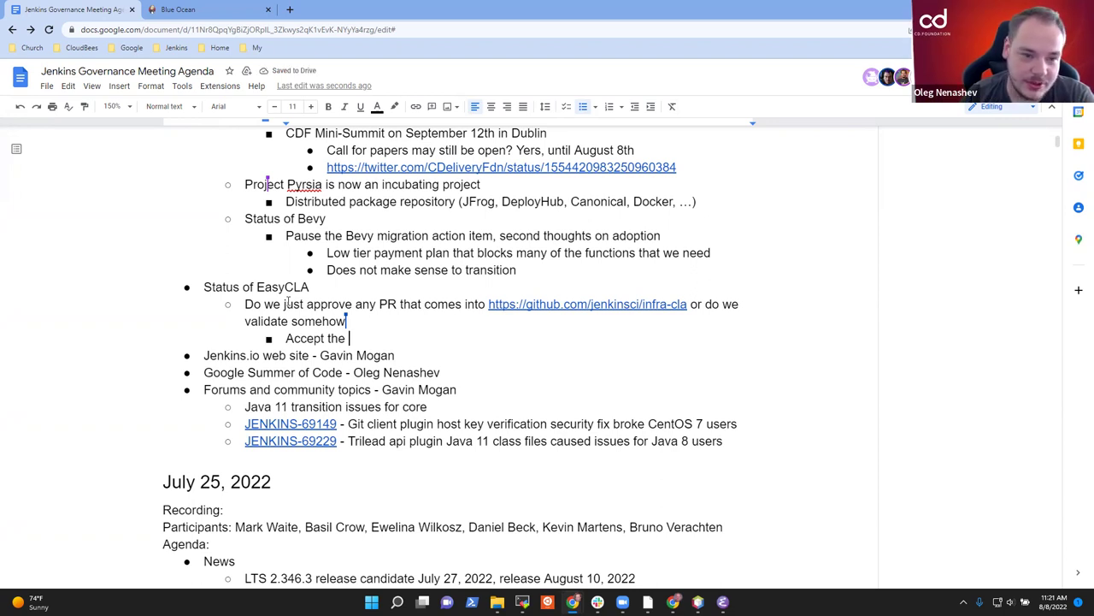
text(pull reques)
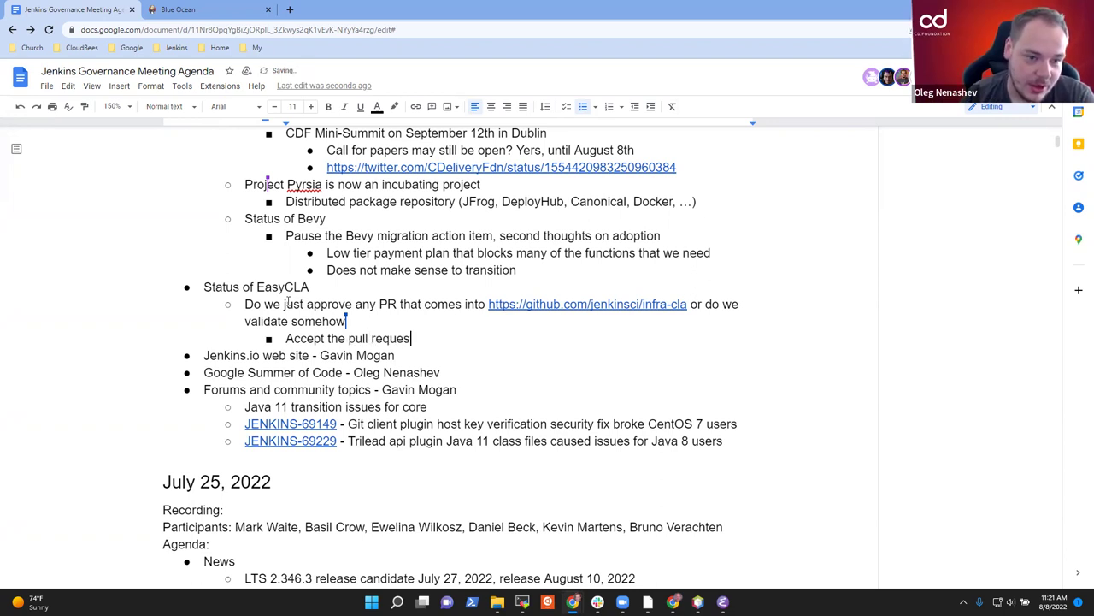
text(t and mereg)
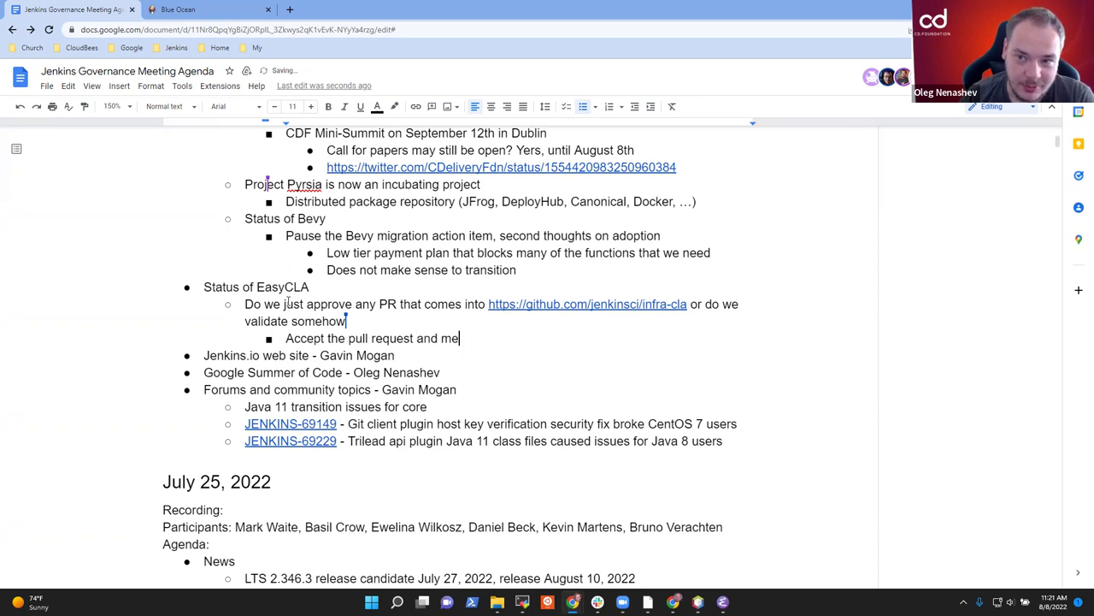
key(BackSpace)
key(BackSpace)
text(ge it)
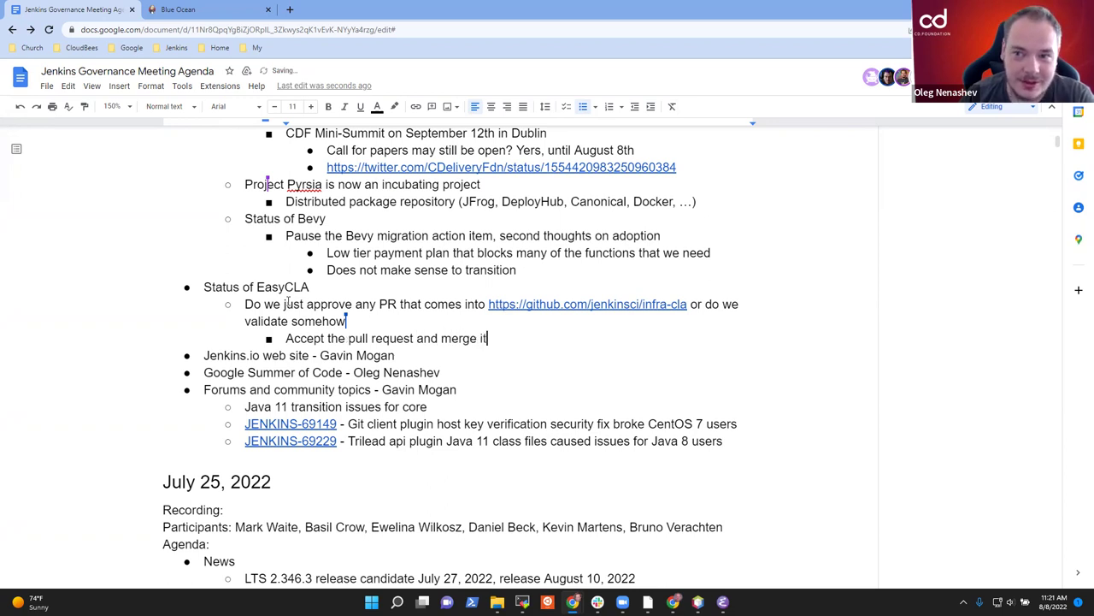
- Insert a bullet directly under "Status of EasyCLA", above the PR approval question, starting with "Still need corporar"
key(Up)
key(Up)
key(Return)
key(Up)
text(Still need corporar)
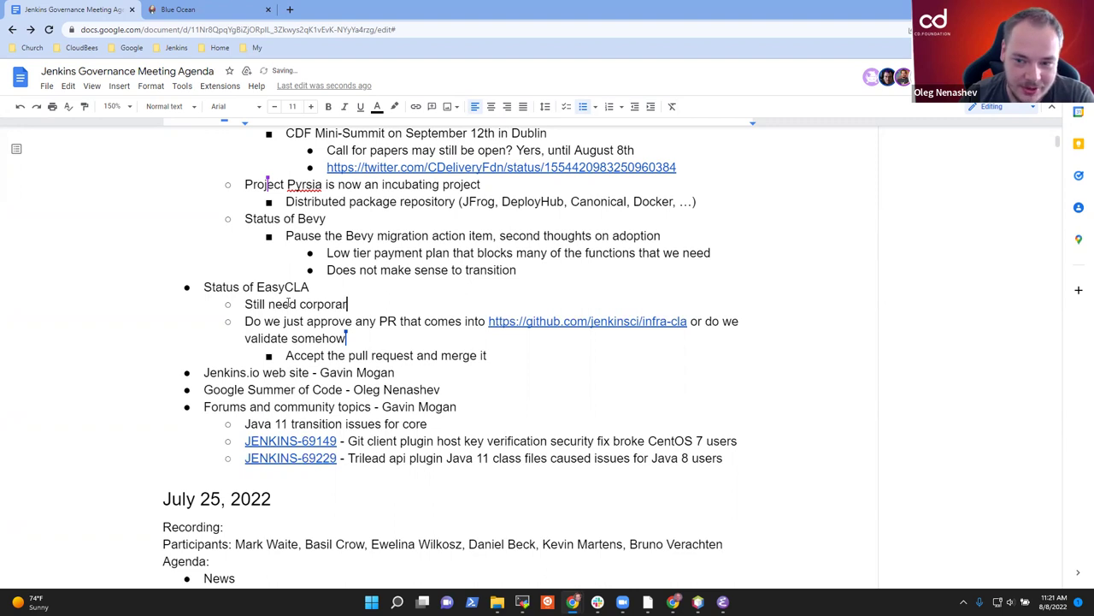
- Complete the first EasyCLA bullet as "Still need corporate submission from CloudBees for EasyCLA (other companies)" and add a question mark after "validate somehow"
key(BackSpace)
text(te )
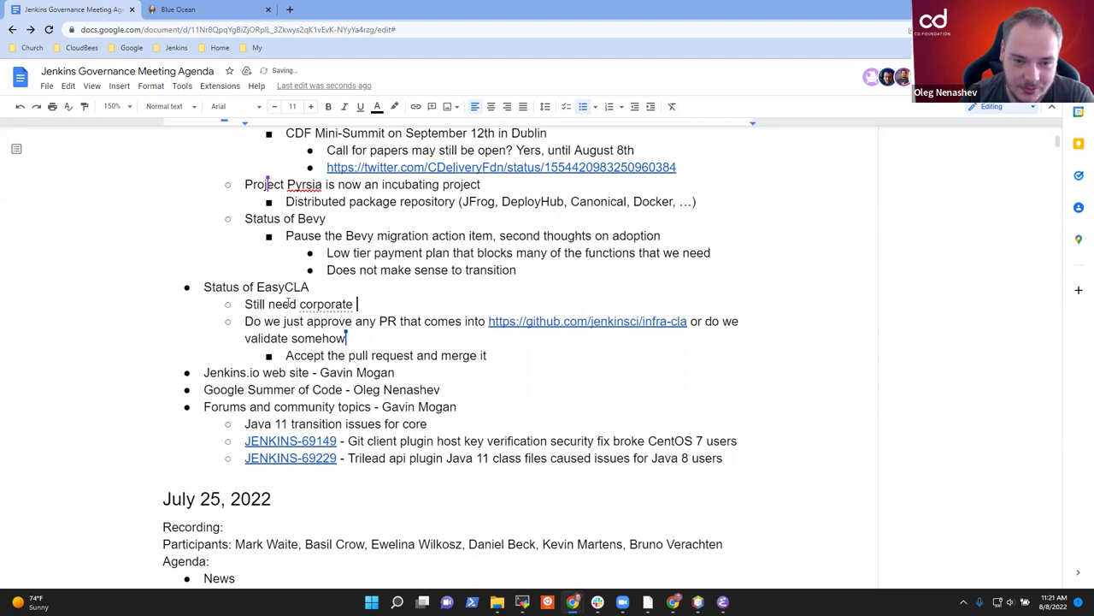
text(submission from)
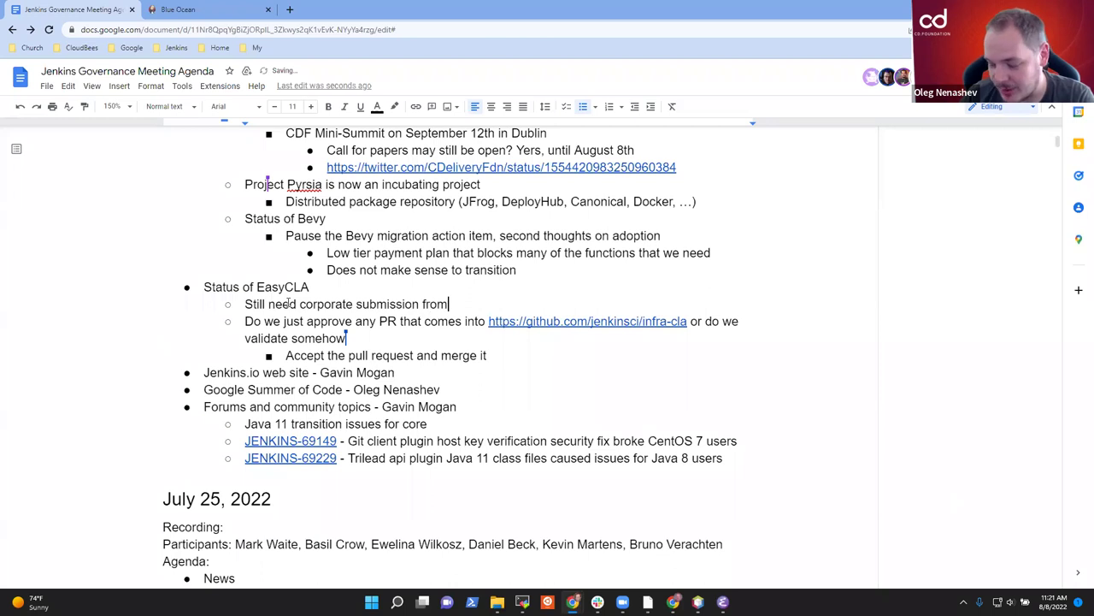
text( CloudBee)
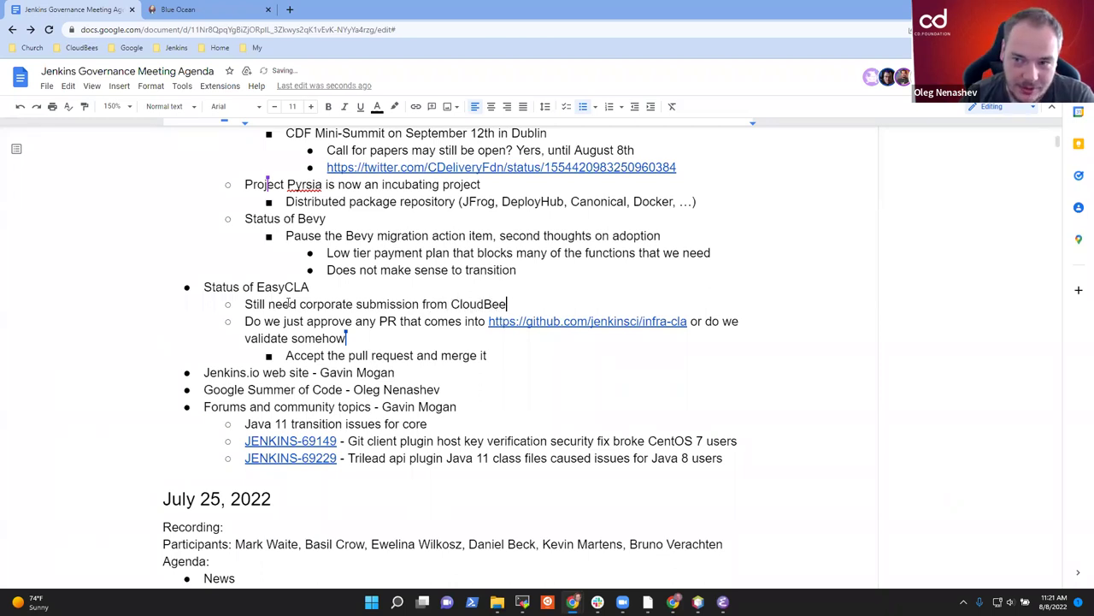
text(s for Easy)
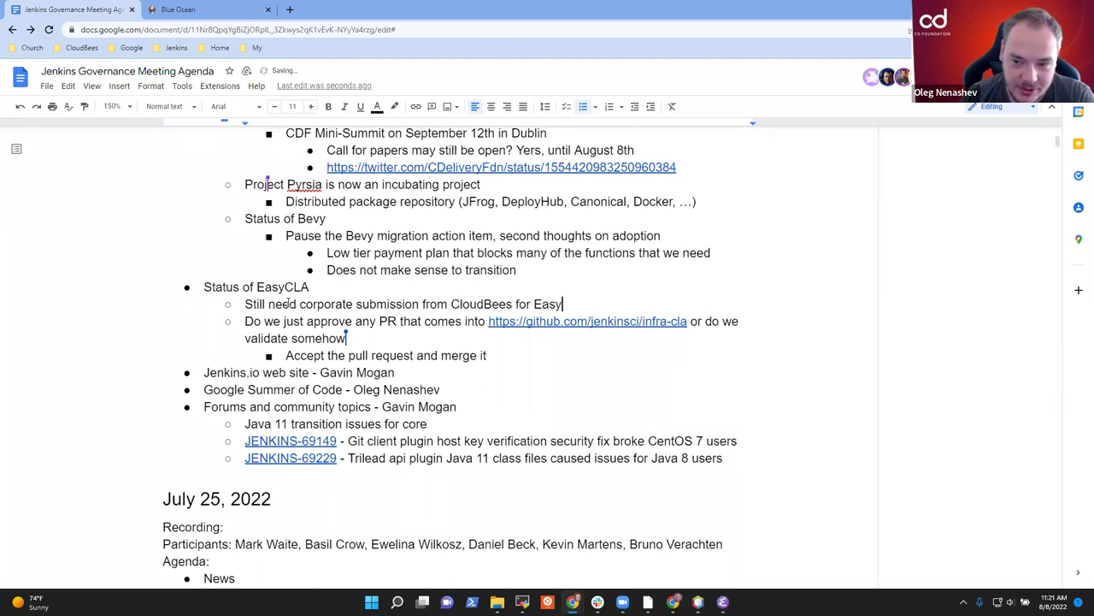
text(CLA (other companies))
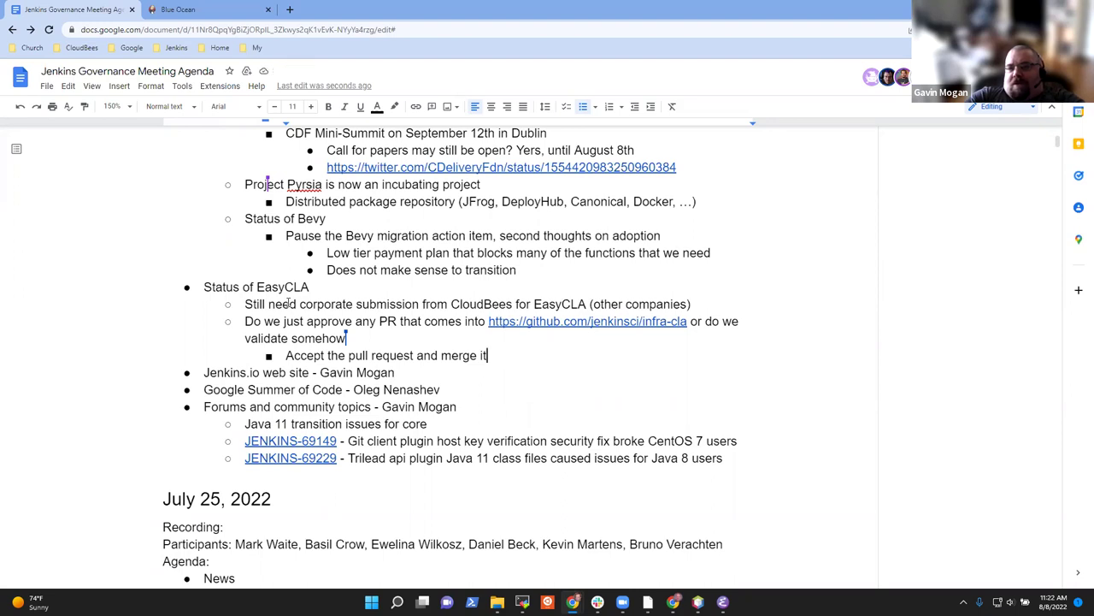
key(Up)
text(?)
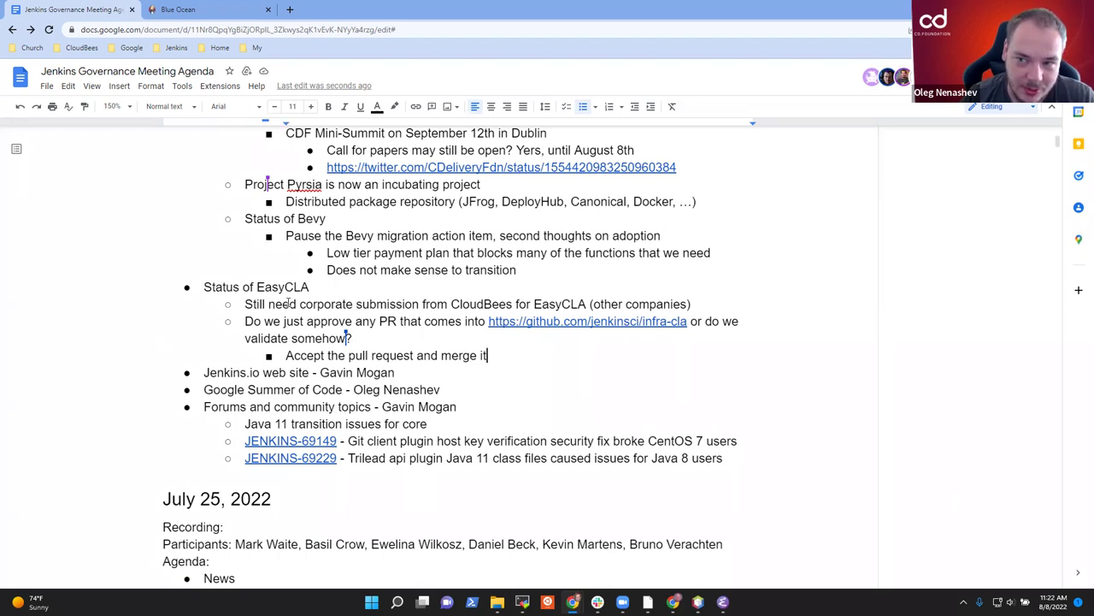
key(Return)
text(Exist)
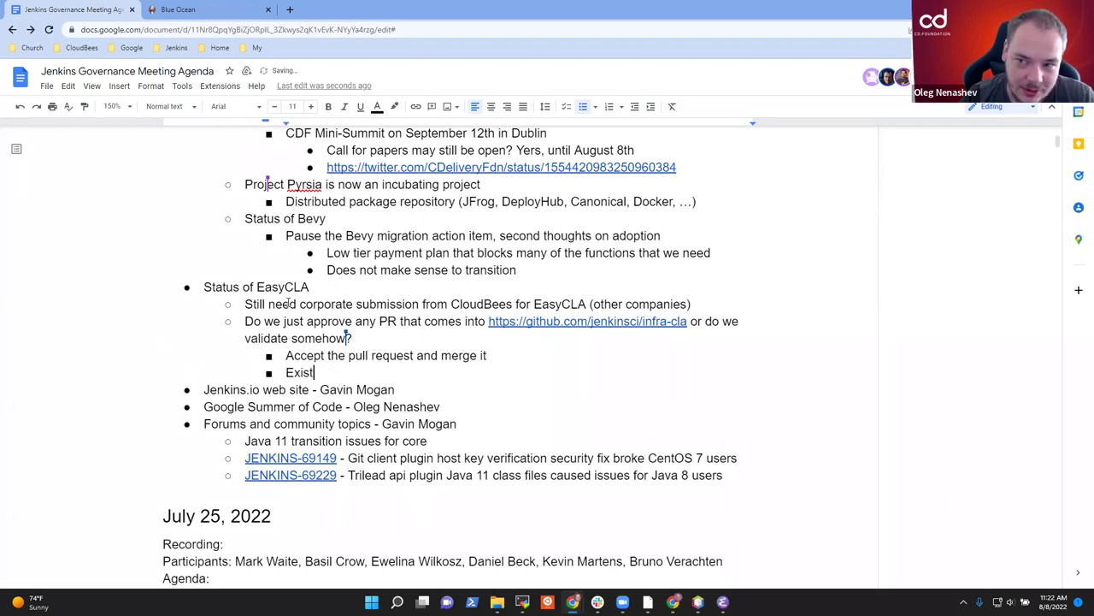
key(BackSpace)
key(BackSpace)
key(BackSpace)
key(BackSpace)
key(BackSpace)
key(BackSpace)
key(BackSpace)
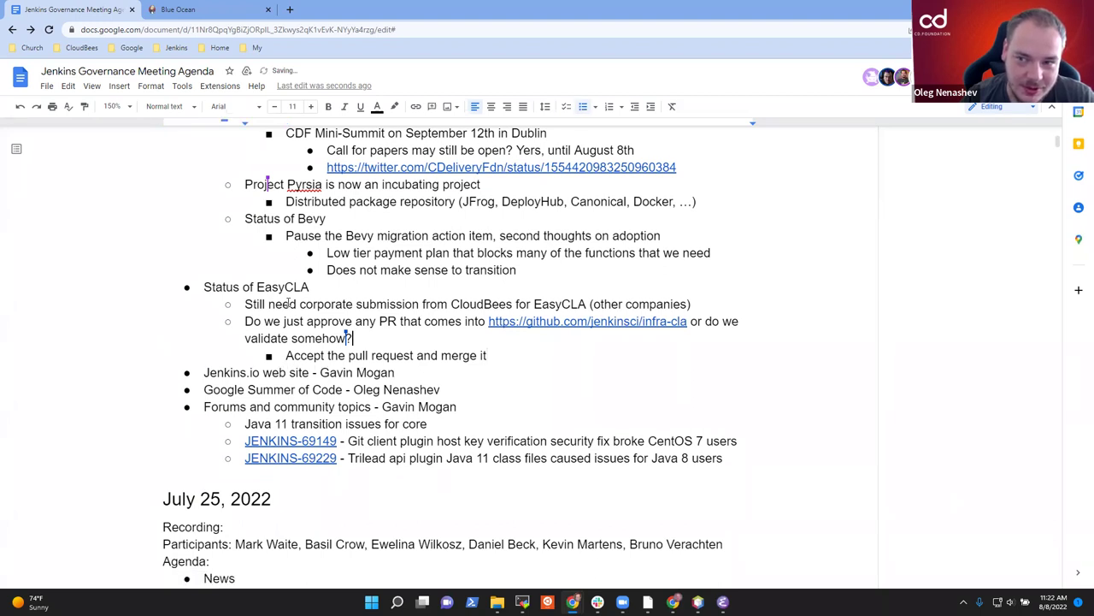
- Add a sub-bullet under the corporate submission note, assigning the responsible person "the action item to complete the CloudBees process"
key(Return)
key(Tab)
text(Mark has the actio)
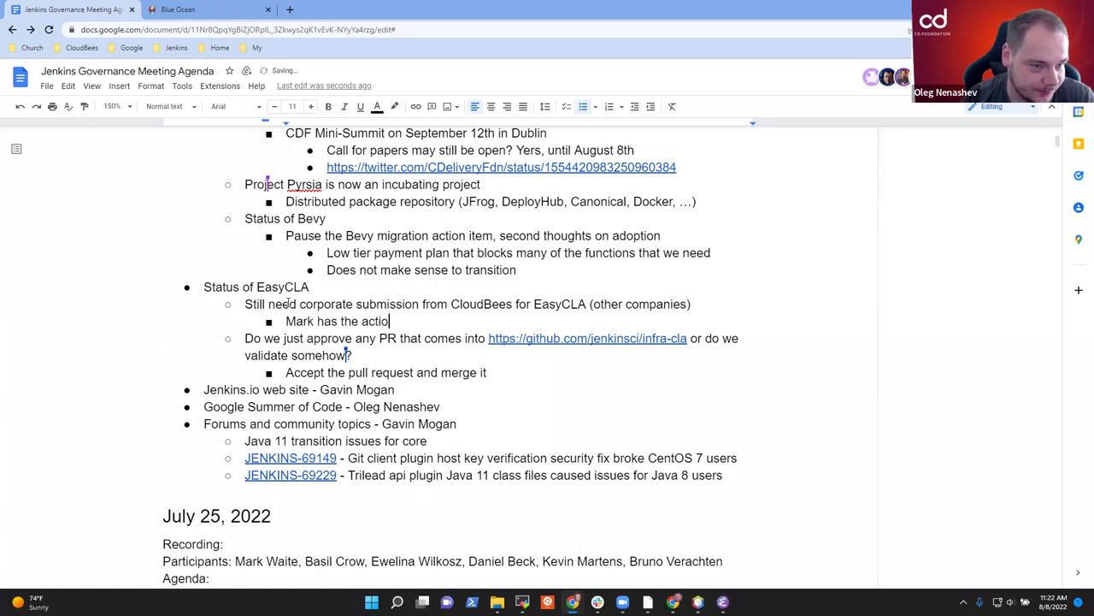
text(n item to complete t)
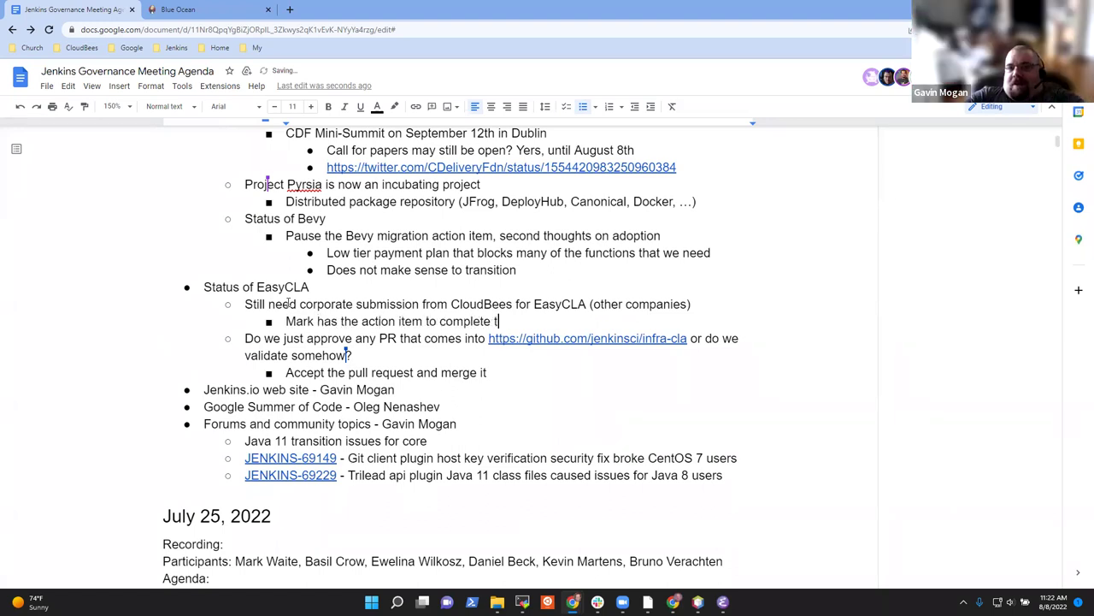
text(he CloudBees process)
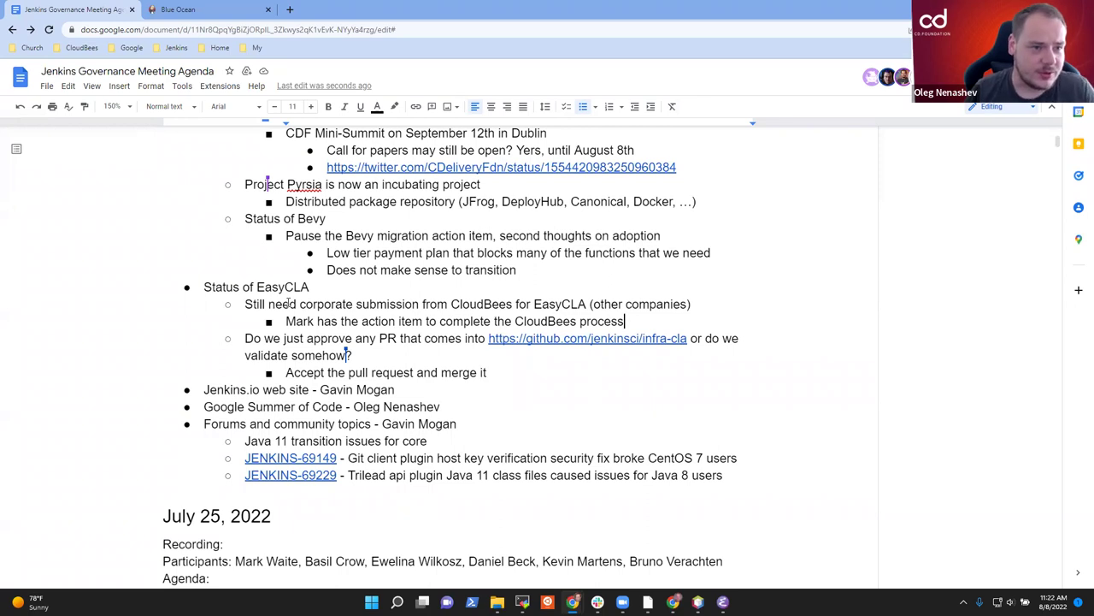
- Open the linked jenkinsci/infra-cla repository and view its open pull request "Add a message stub for EasyCLA"
click(540, 341)
click(557, 358)
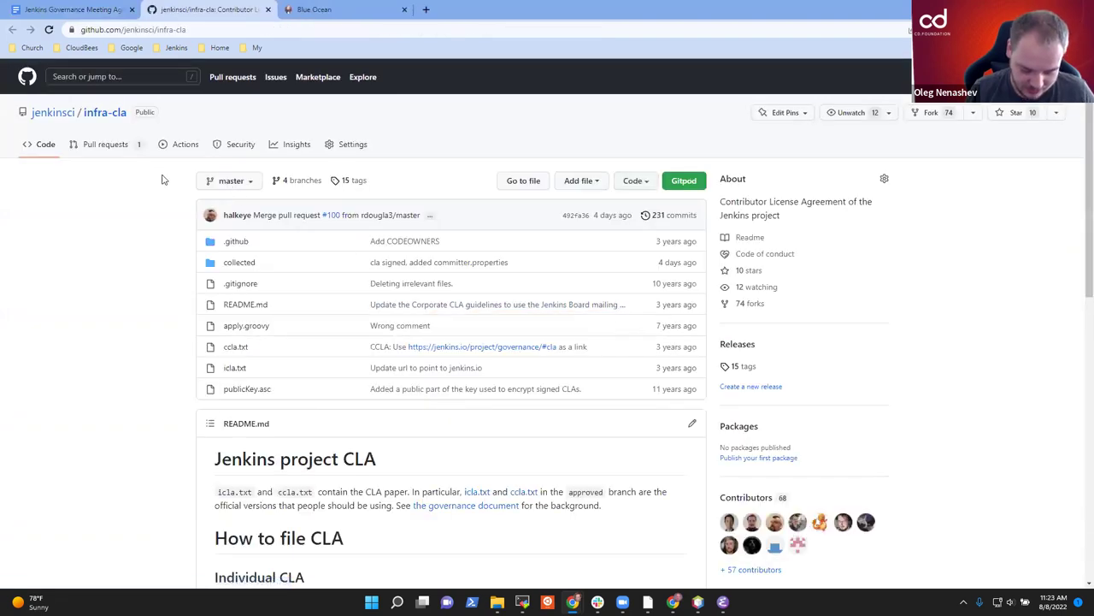
click(105, 144)
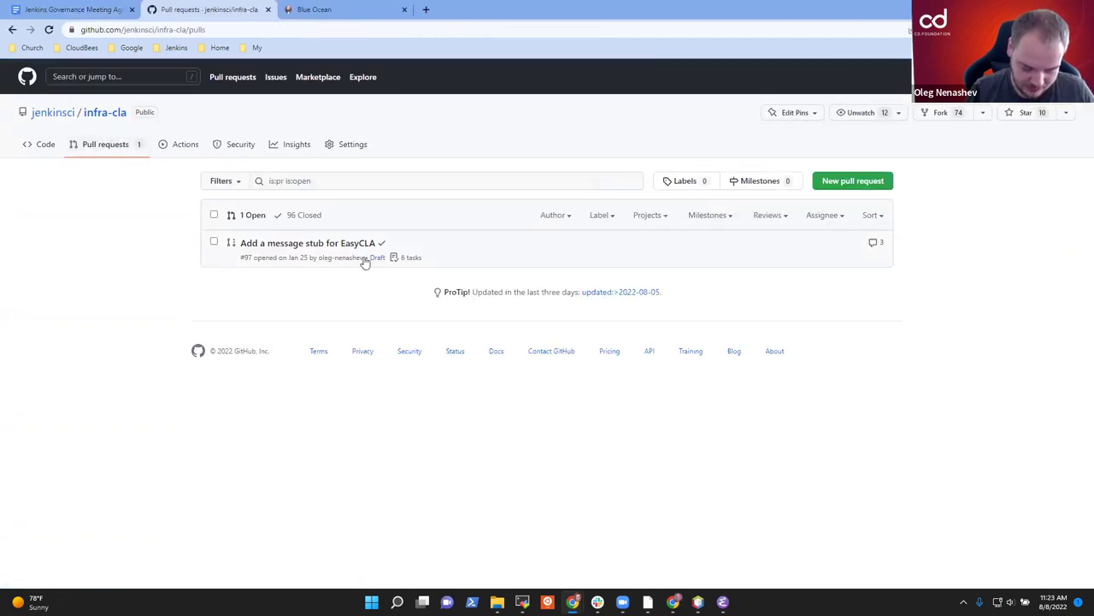
click(325, 245)
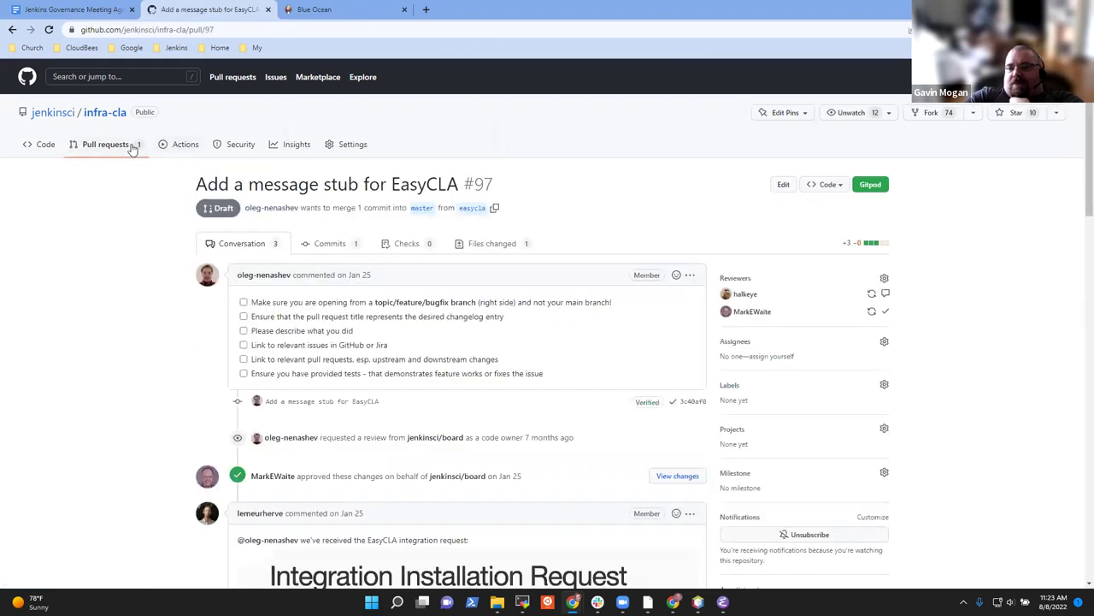
- Go back to list the closed infra-cla pull requests, then open #99 and read through its EasyCLA conversation
key(alt+Left)
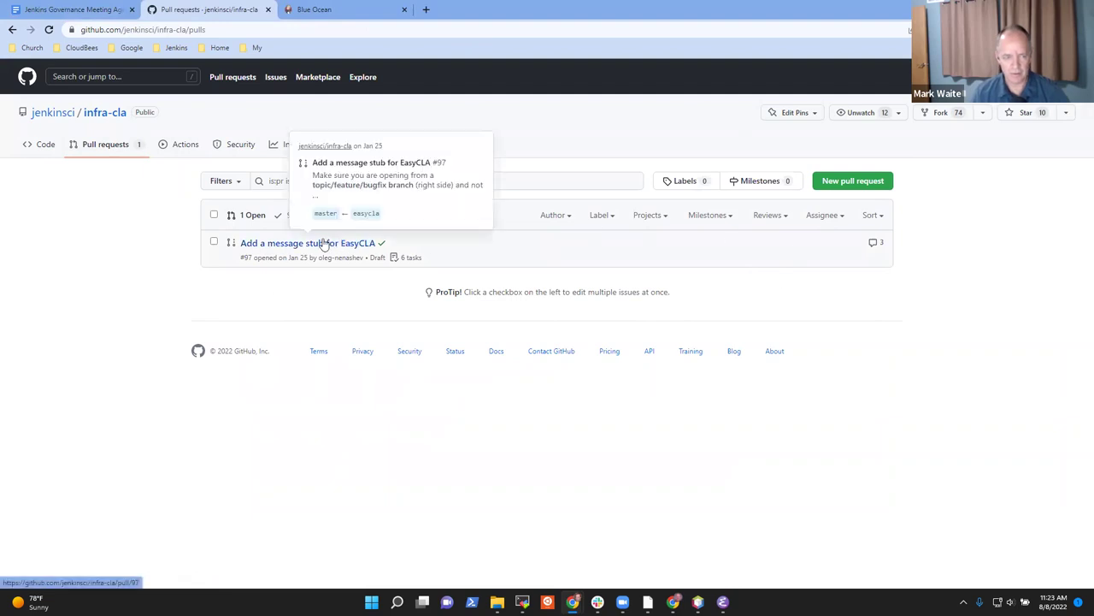
click(299, 220)
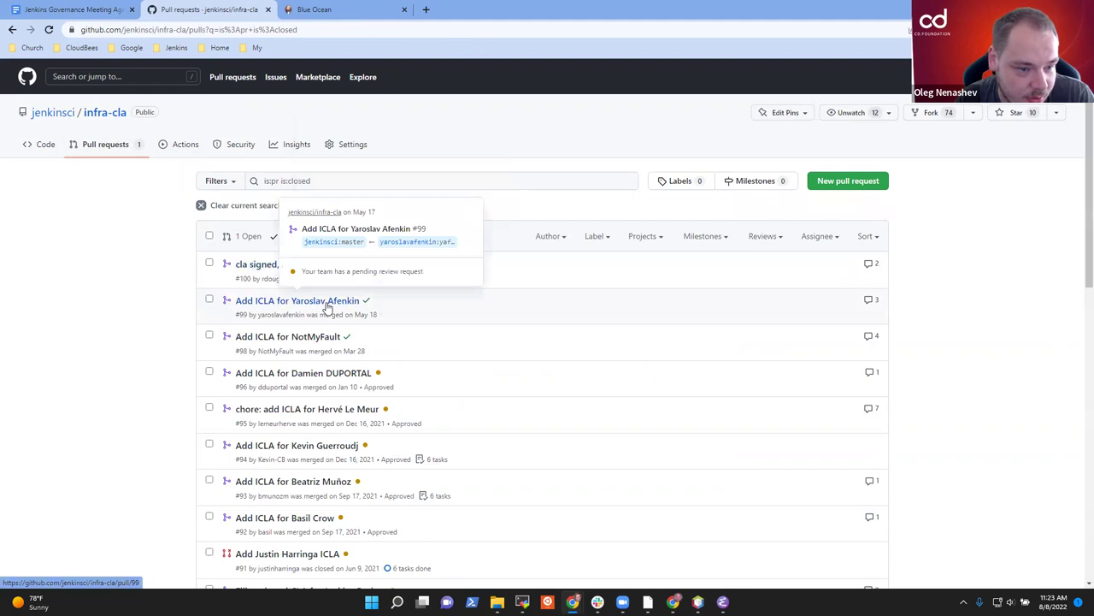
click(328, 304)
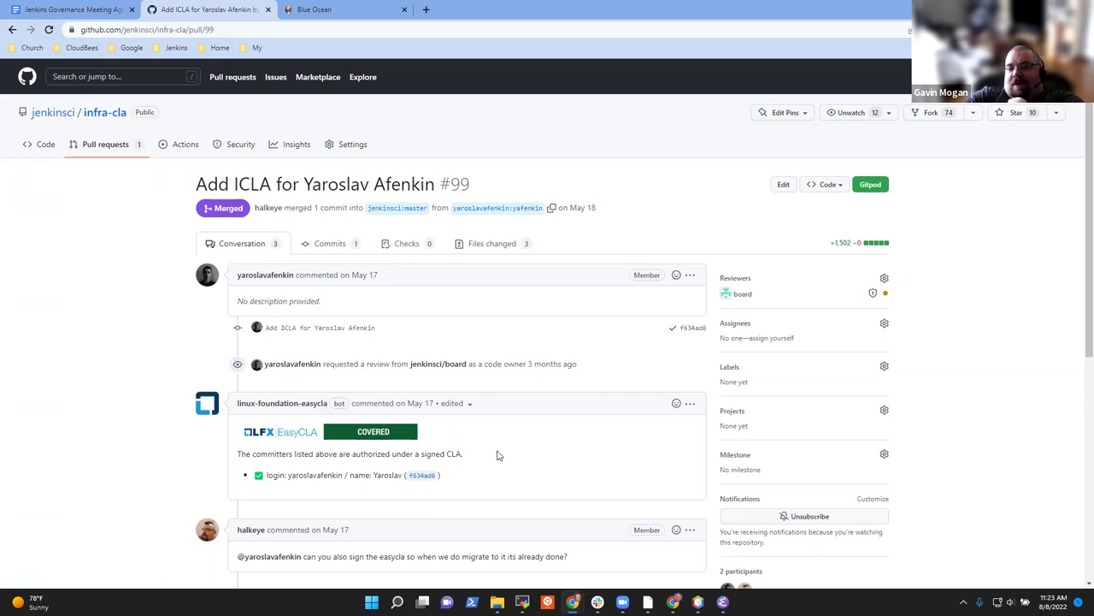
scroll(530, 453, down, 3)
scroll(552, 423, up, 1)
scroll(513, 383, up, 2)
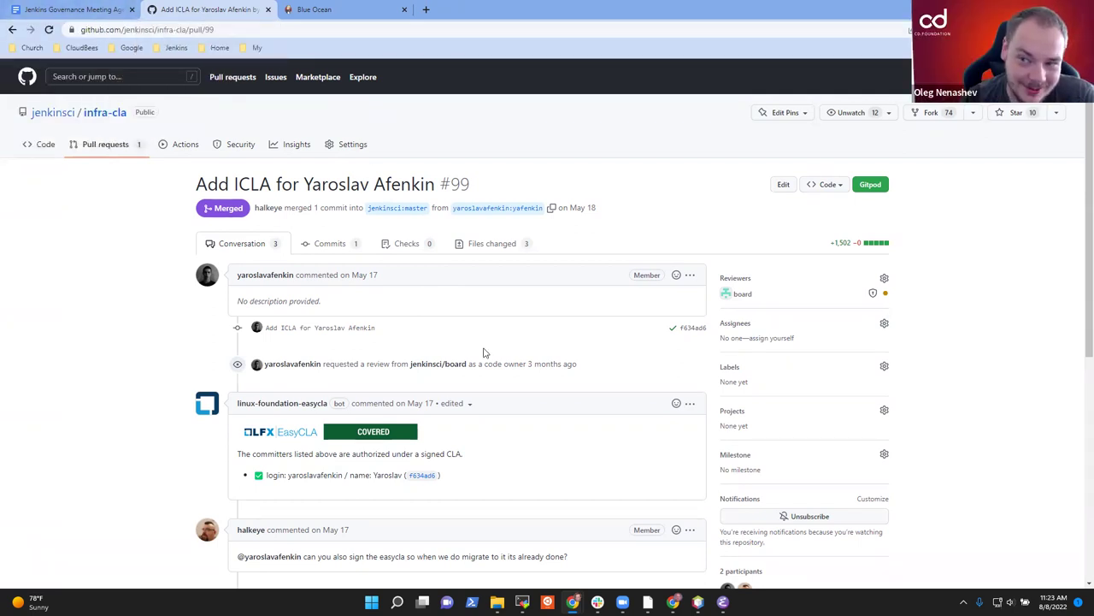
scroll(488, 350, down, 4)
scroll(540, 357, up, 3)
scroll(599, 316, down, 3)
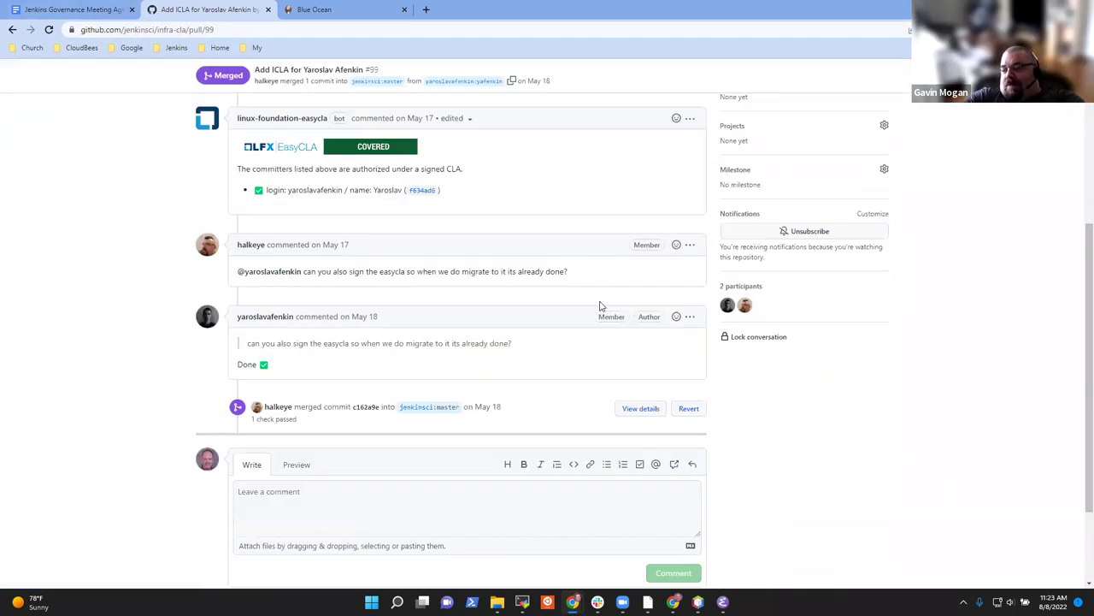
scroll(602, 318, up, 3)
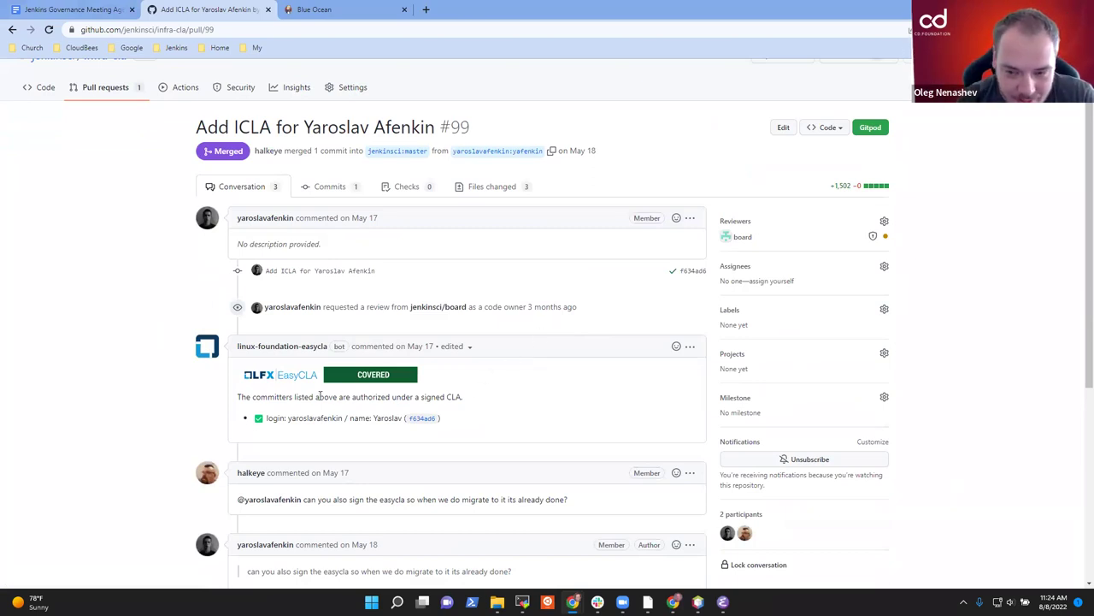
- Return to the agenda and add an EasyCLA bullet saying the assigned person "will attempt to complete the documentation of the new process"
click(73, 9)
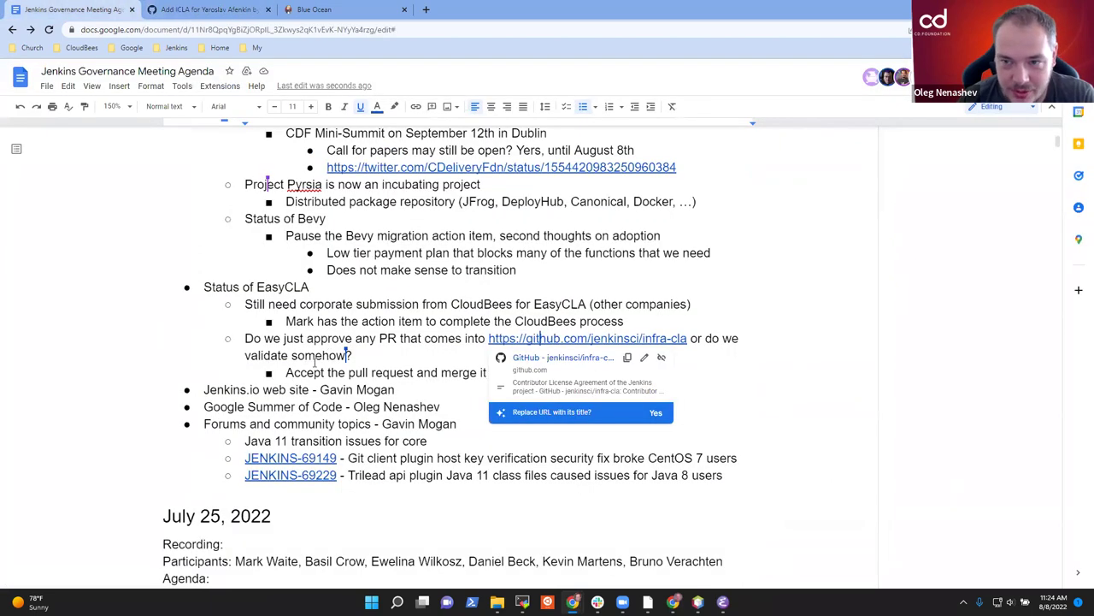
click(351, 355)
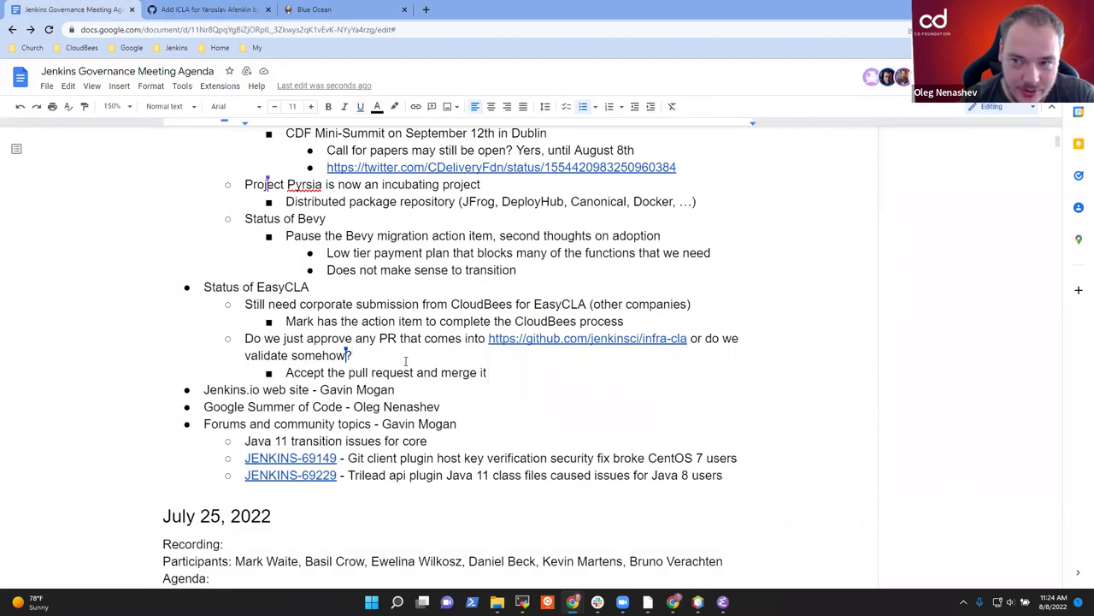
key(Return)
key(shift+Tab)
text(O)
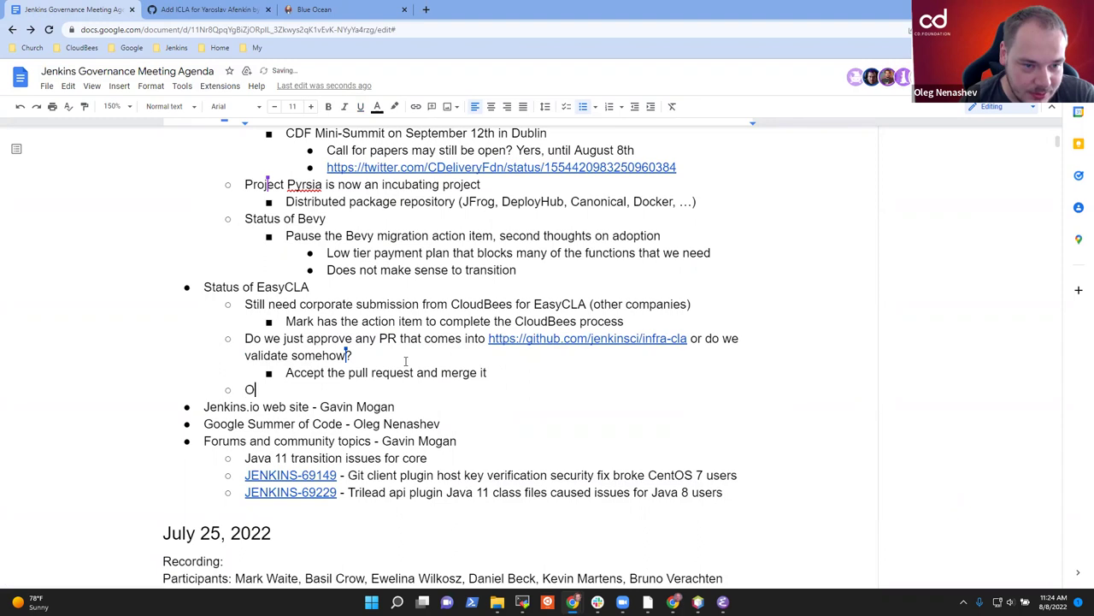
text(leg will attempt to)
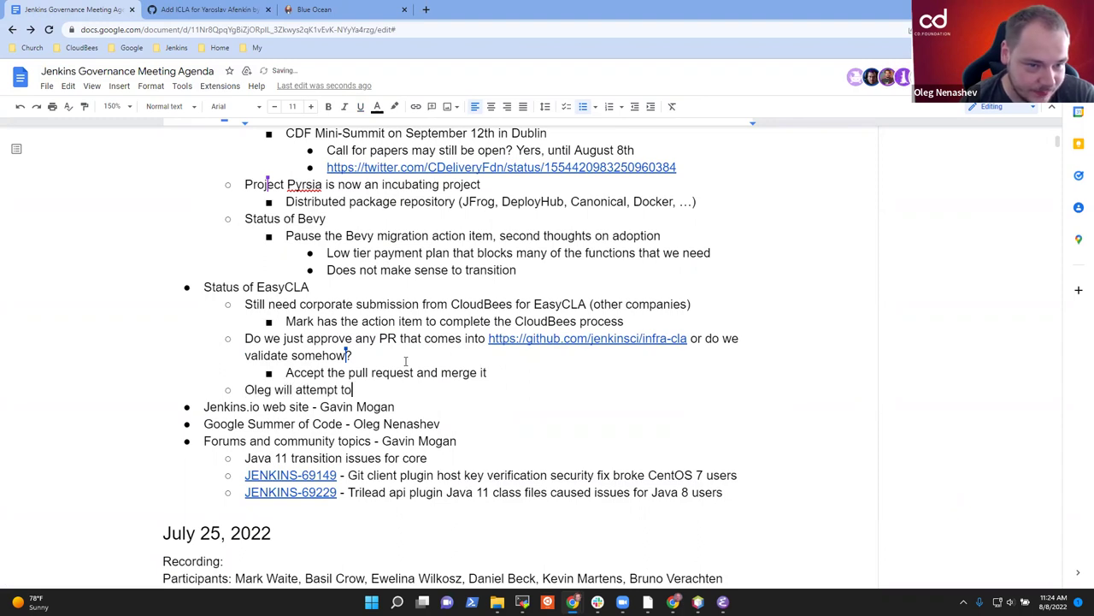
text( coimp)
key(BackSpace)
key(BackSpace)
key(BackSpace)
text(mp)
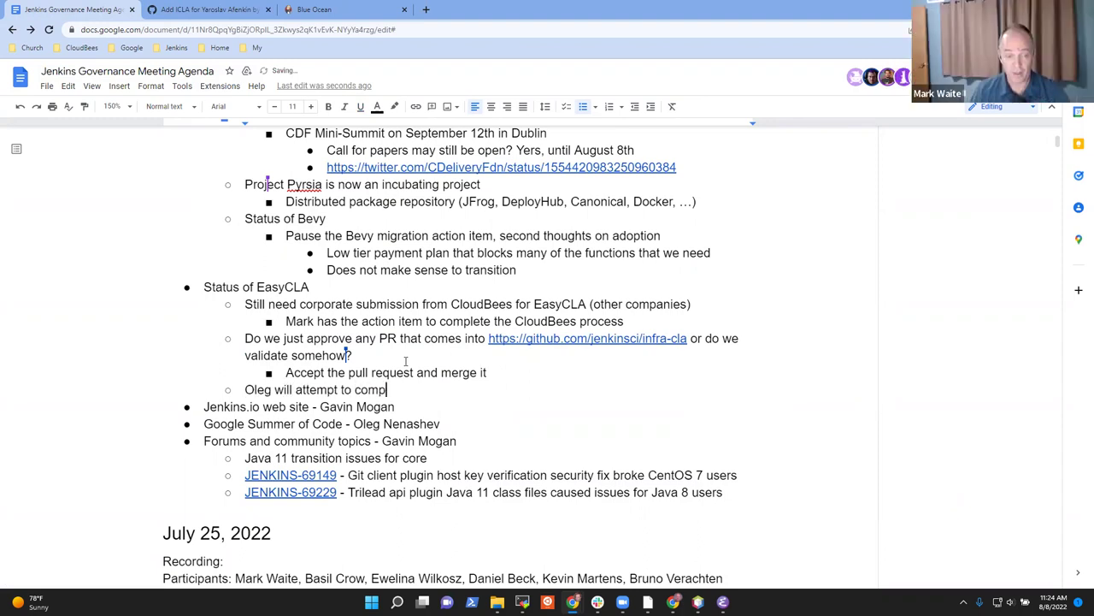
text(lete the document)
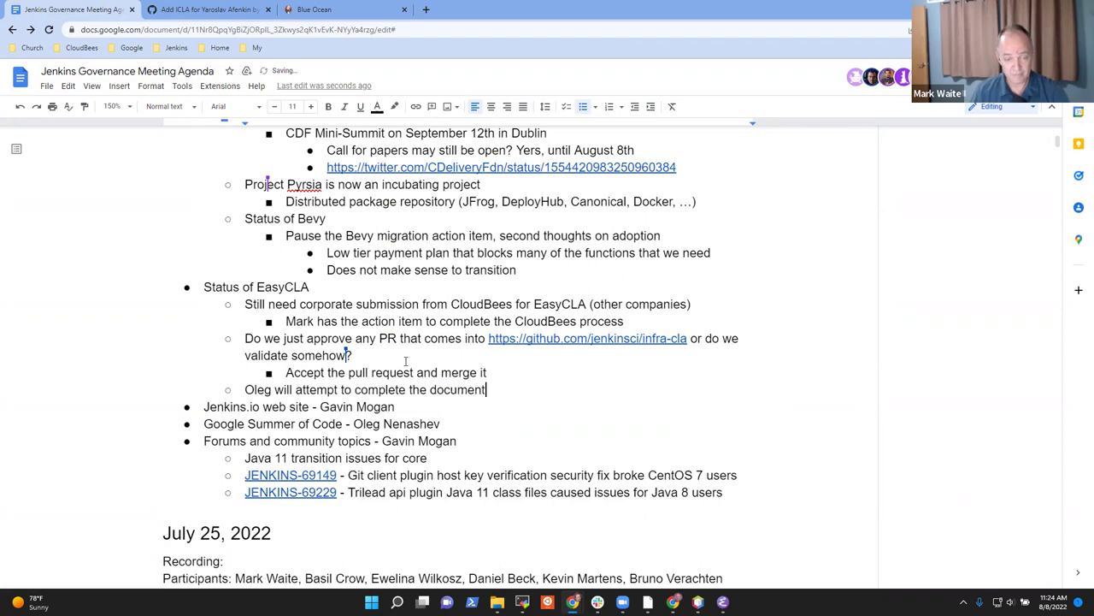
text(ation of the new process)
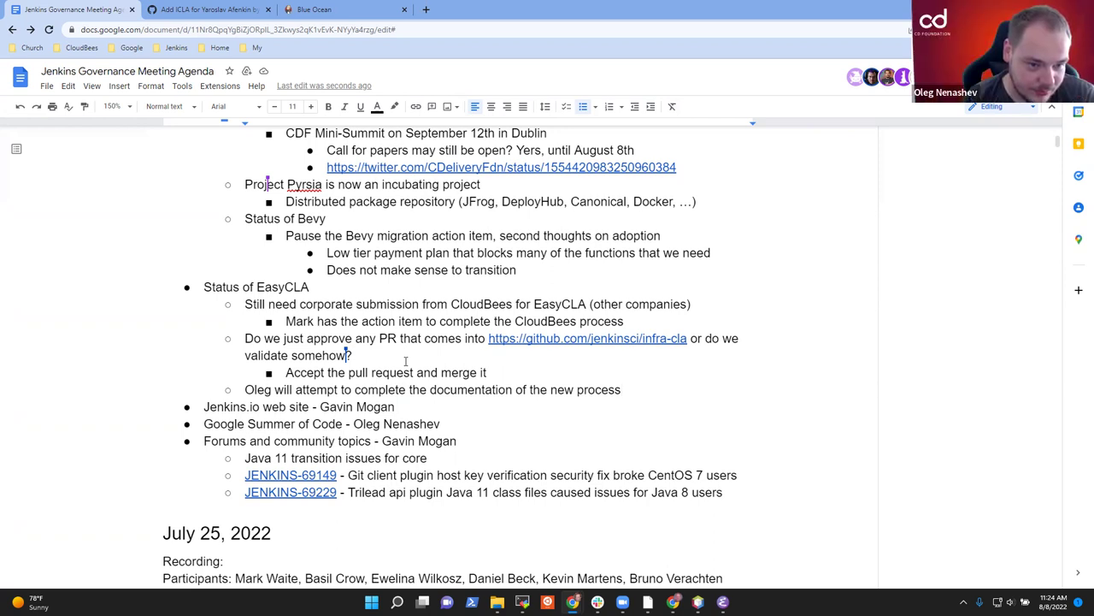
- Highlight the "Status of EasyCLA" agenda item
key(Up)
key(Up)
key(Up)
key(Up)
key(Up)
key(Up)
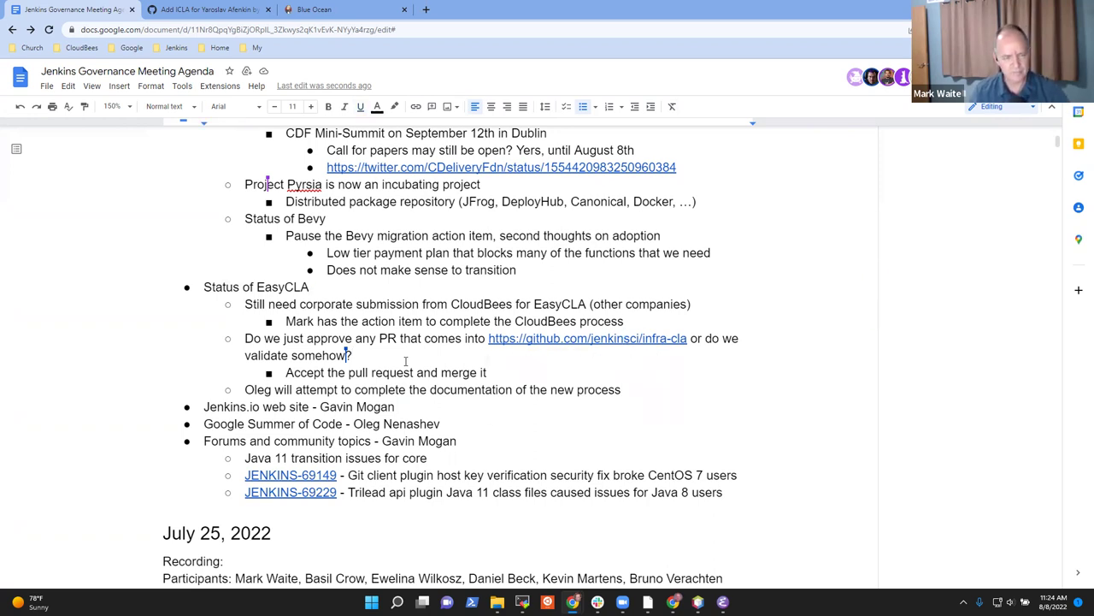
key(shift+Home)
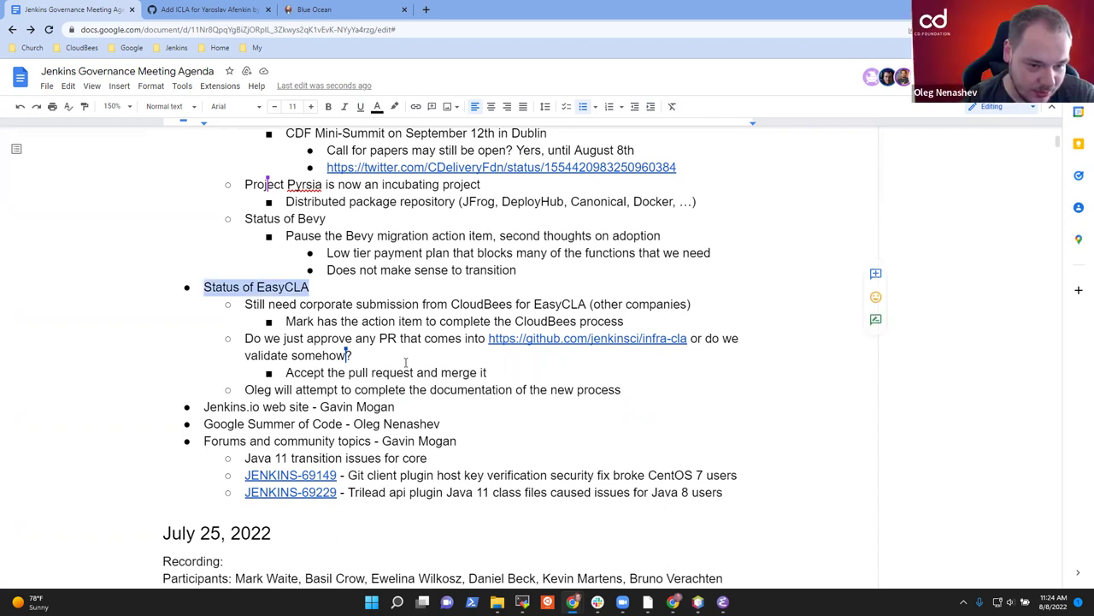
- Highlight the "Jenkins.io web site" agenda item
key(Down)
key(Down)
key(Down)
key(shift+End)
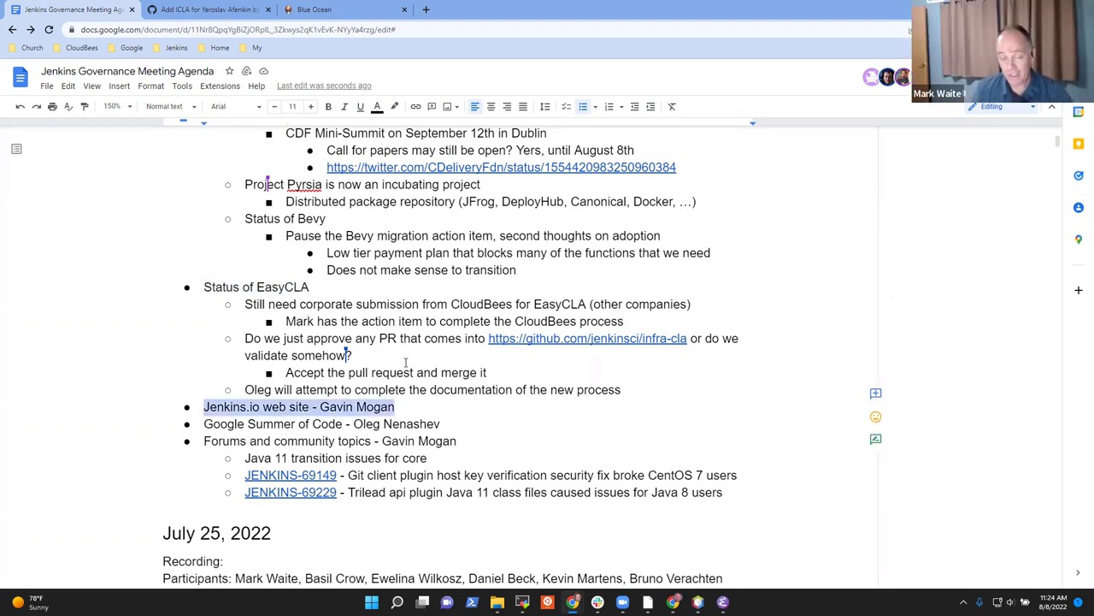
- Under the Jenkins.io web site item, add the sub-bullet "Some debate in the community over the new look" and start a nested bullet beneath it
key(End)
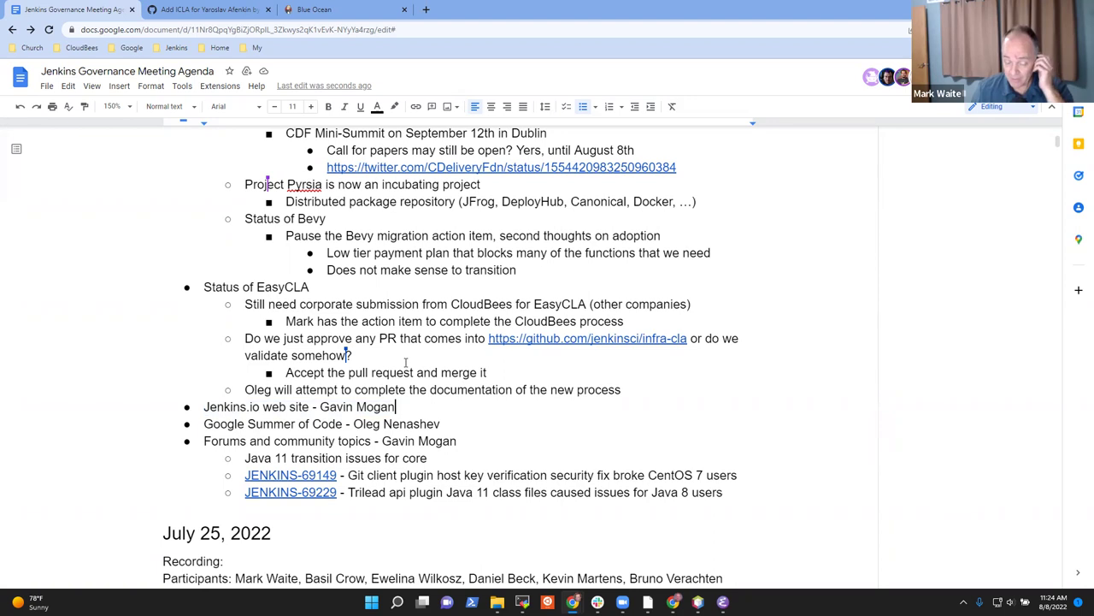
key(Return)
key(Tab)
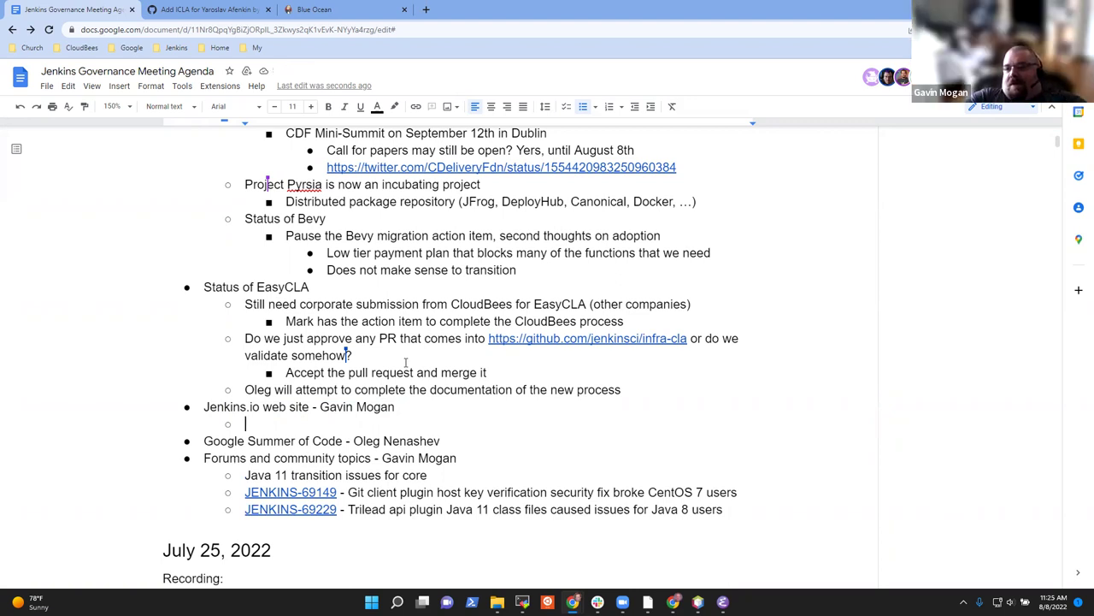
text(Some debate)
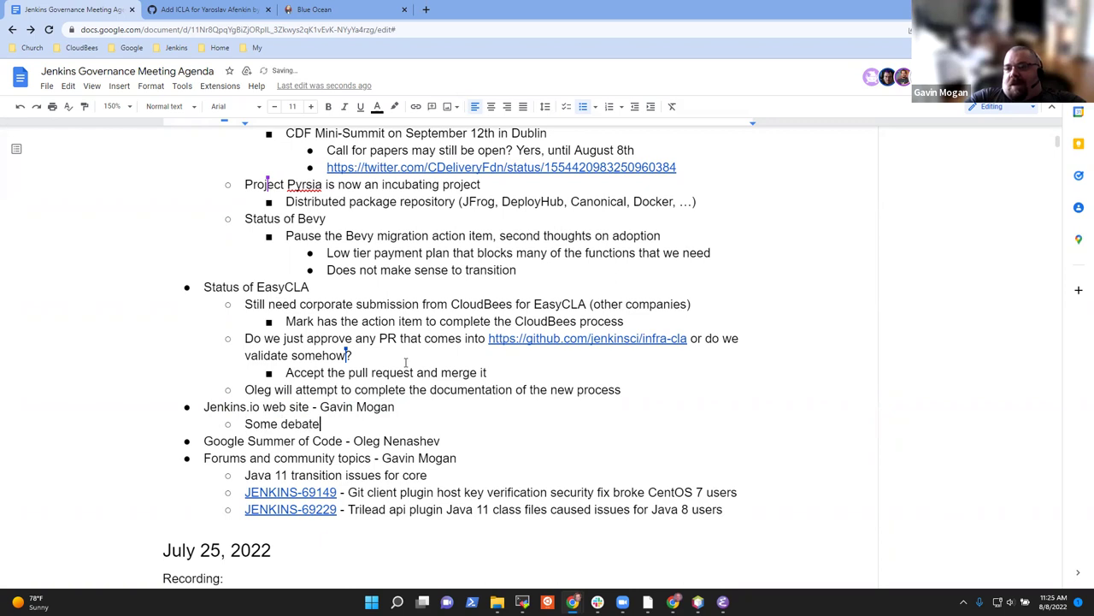
text( in the c)
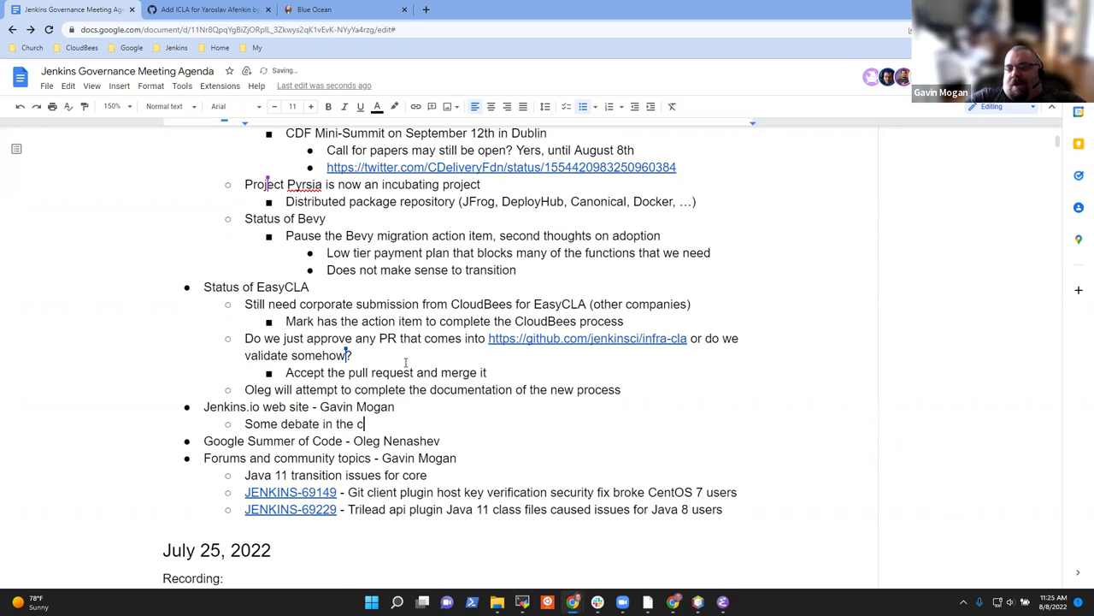
text(ommunity )
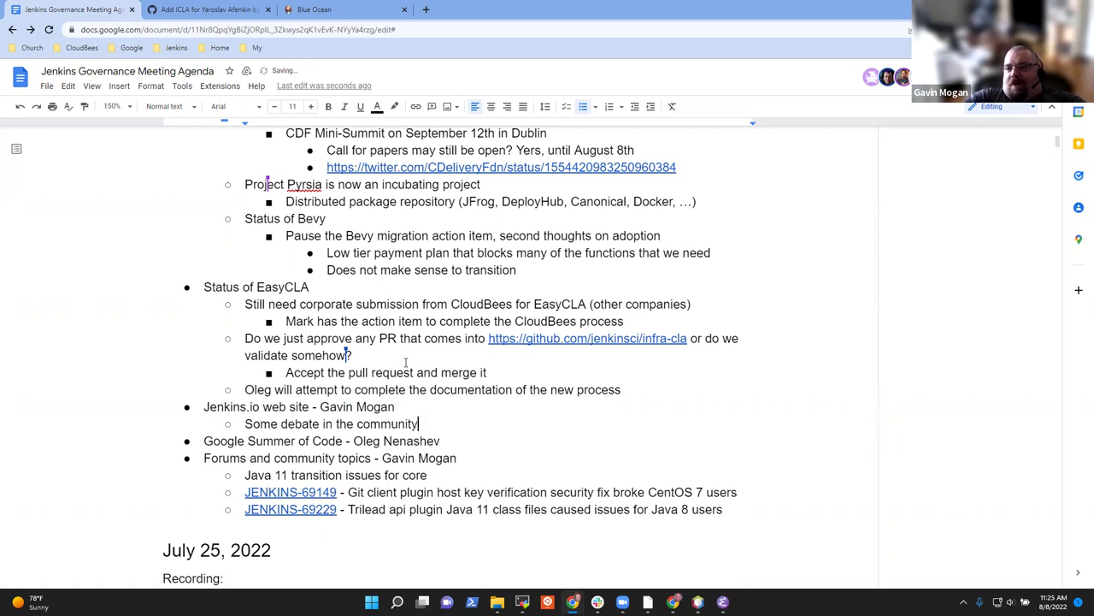
text(over the new look at nd fee)
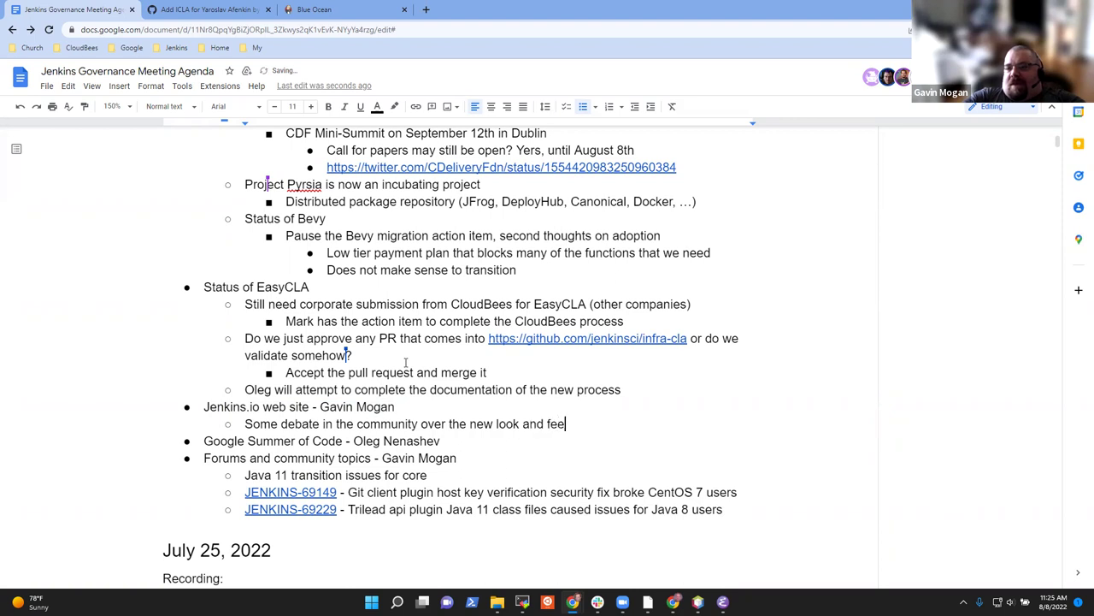
key(BackSpace)
key(BackSpace)
key(BackSpace)
key(BackSpace)
key(BackSpace)
key(BackSpace)
key(BackSpace)
key(Return)
key(Tab)
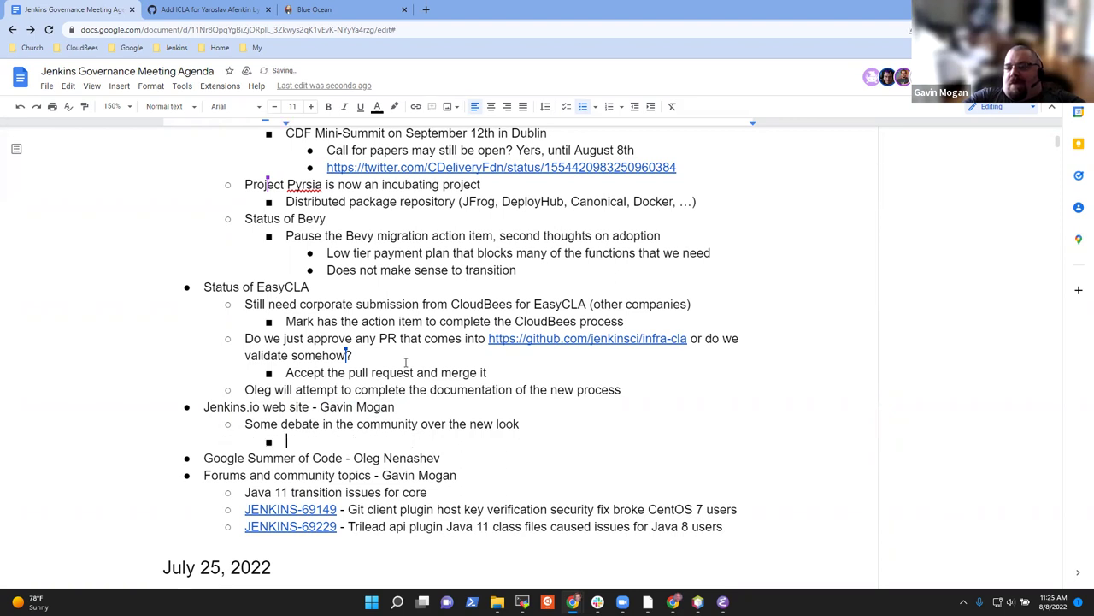
- Open the jenkins.io site in a new browser tab and view its Installing Jenkins documentation page
click(426, 10)
click(171, 48)
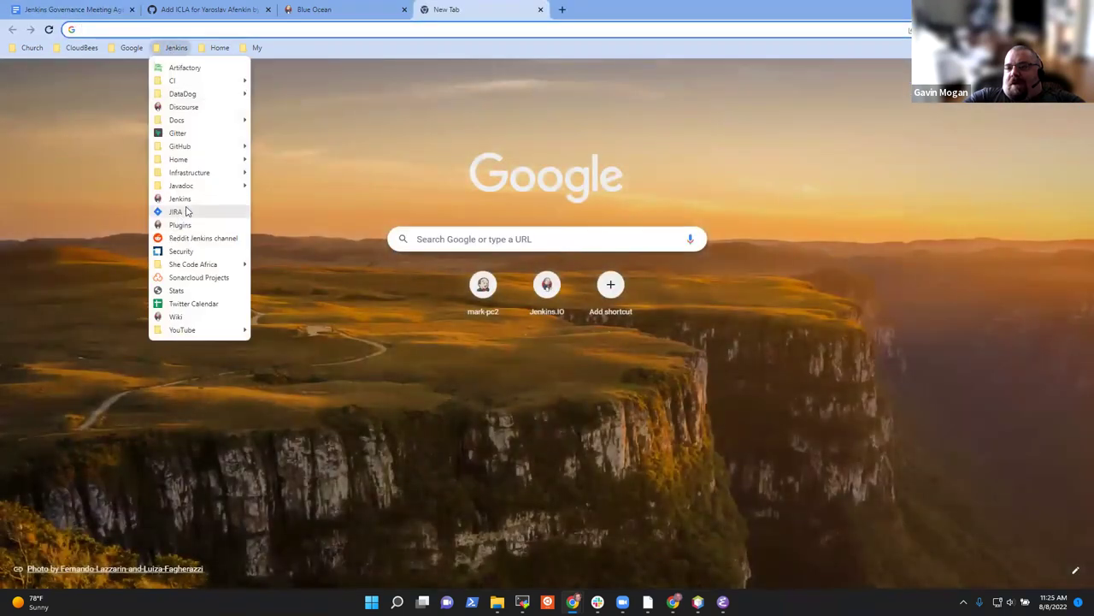
click(182, 211)
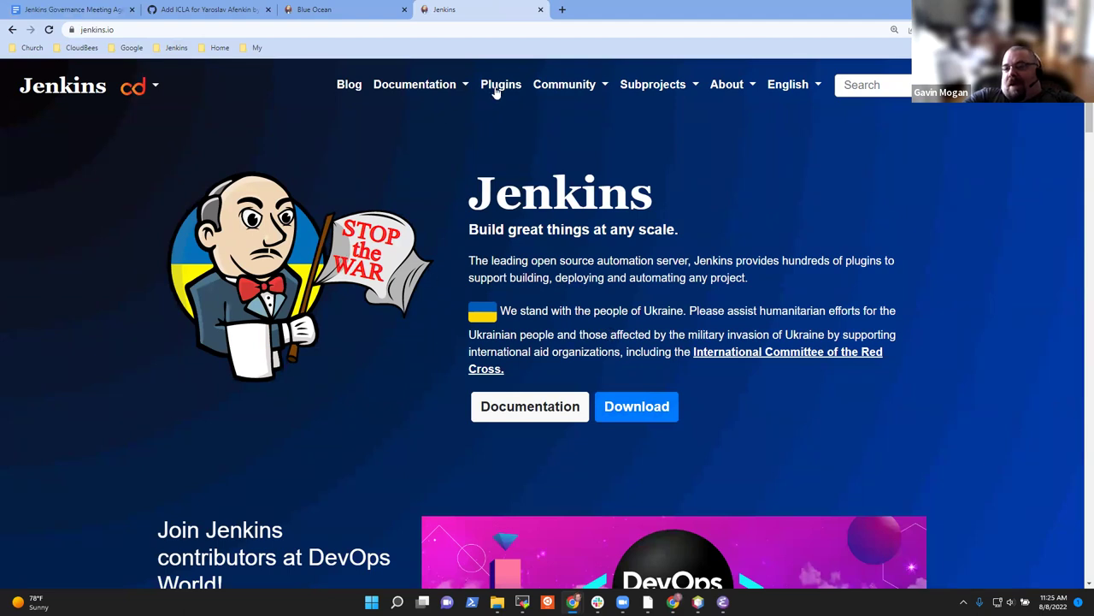
click(445, 84)
click(435, 139)
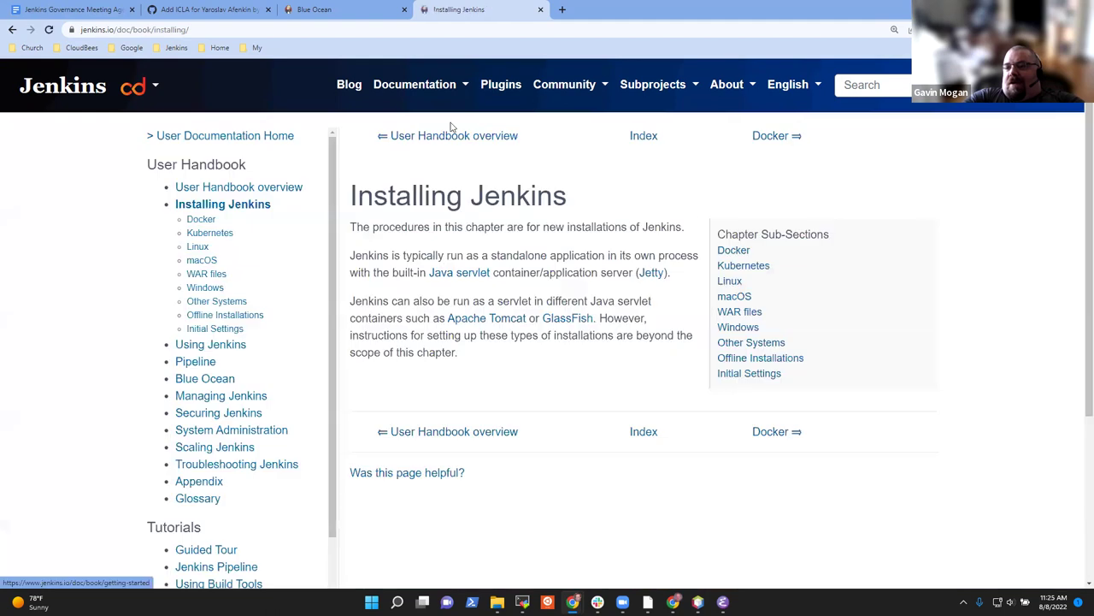
- Go to the Jenkins Plugins Index, search for "git" and view the Git plugin's page
click(501, 86)
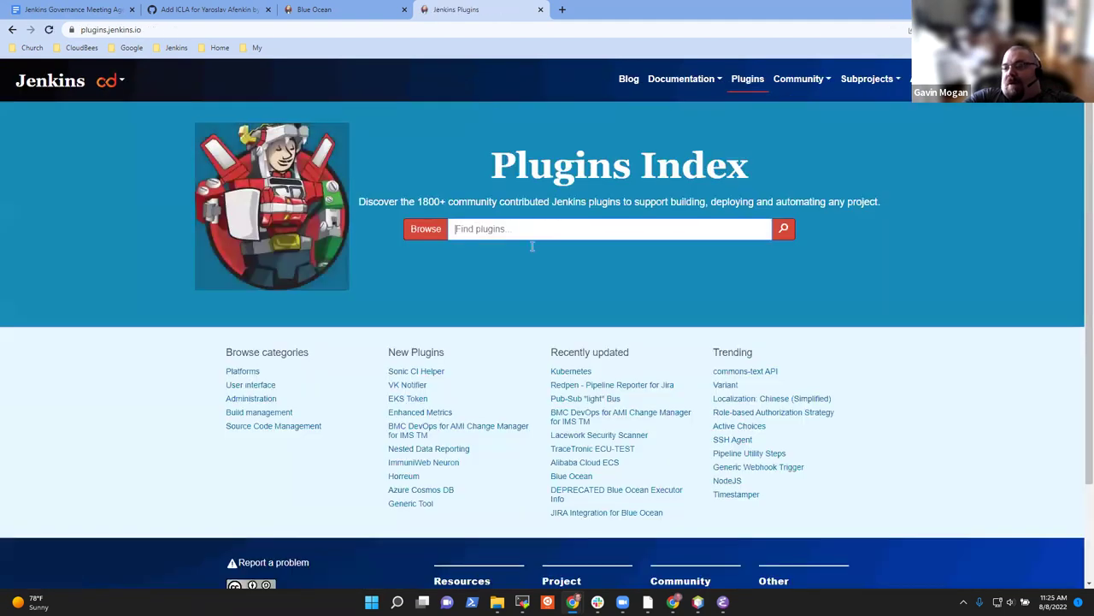
click(496, 227)
text(git)
key(Return)
click(373, 257)
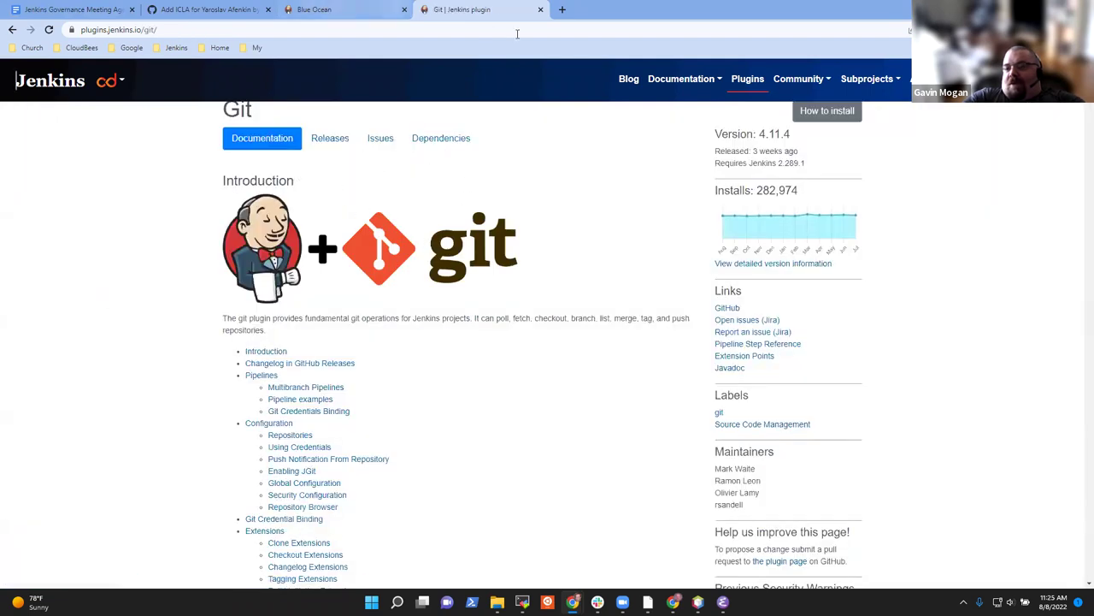
- Open the jenkins-infra/jenkins.io GitHub repository in another new tab and list its open pull requests
click(564, 11)
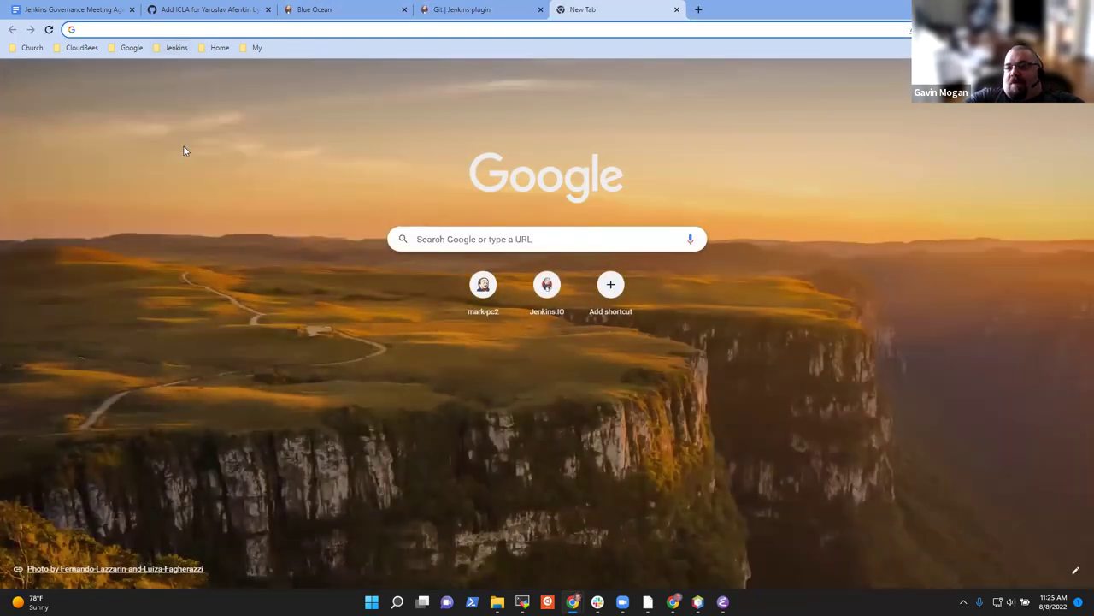
click(176, 47)
mouse_move(193, 147)
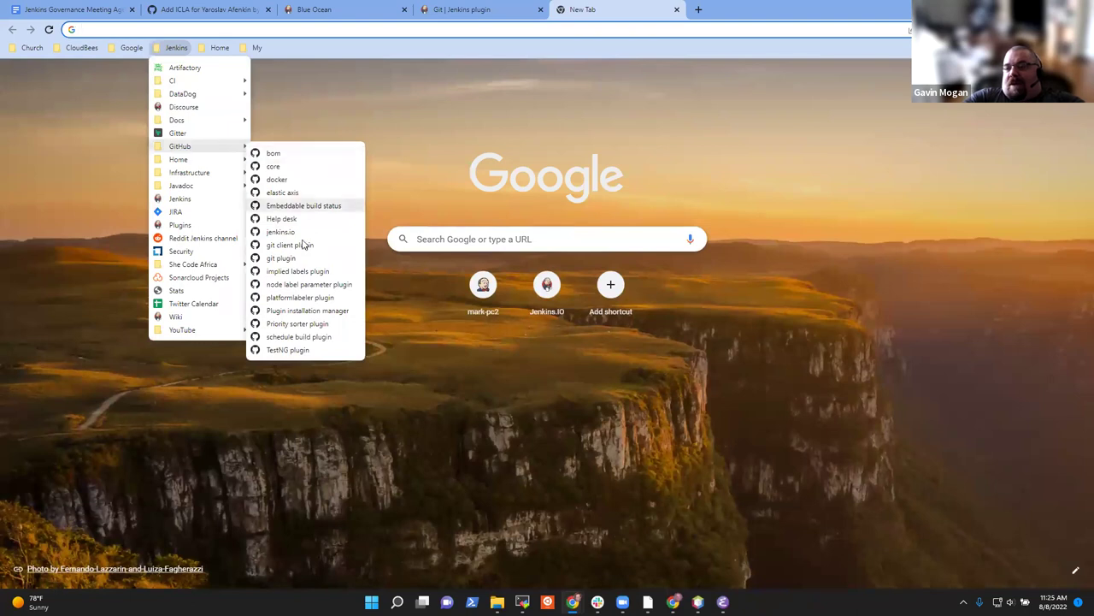
click(297, 233)
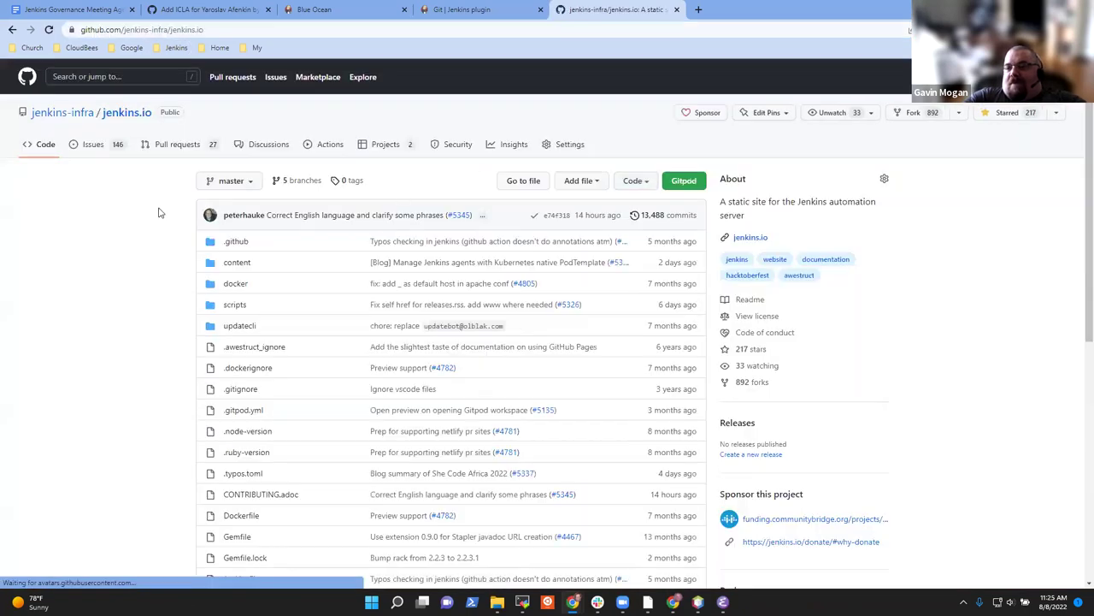
click(172, 150)
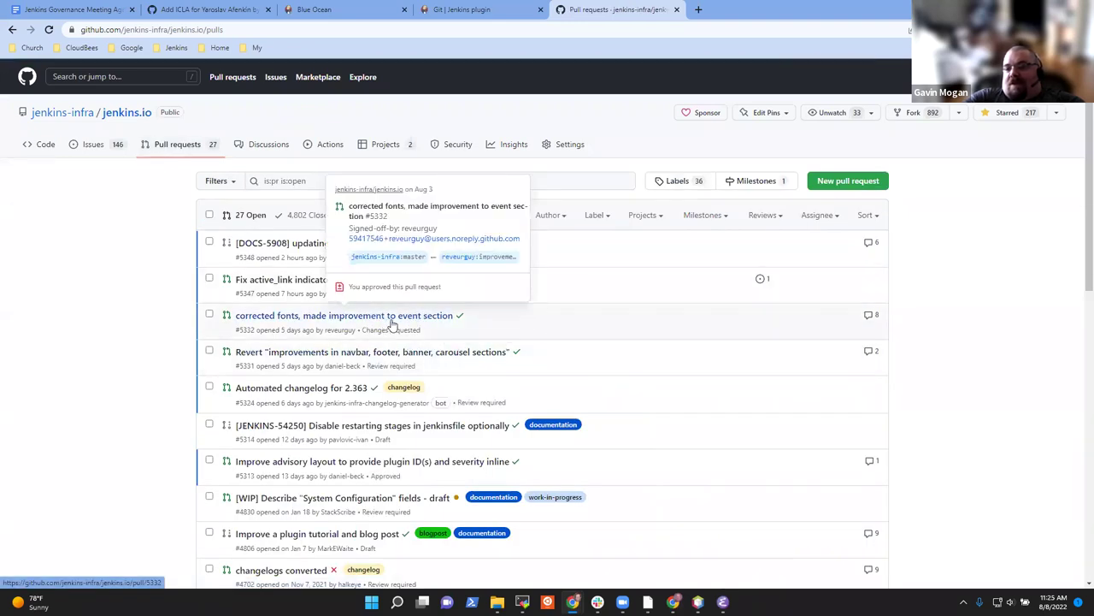
- Open pull request #5331, Revert "improvements in navbar, footer, banner, carousel sections", and read through its conversation
mouse_move(370, 357)
click(369, 352)
scroll(279, 319, down, 1)
scroll(330, 322, down, 7)
scroll(447, 333, up, 2)
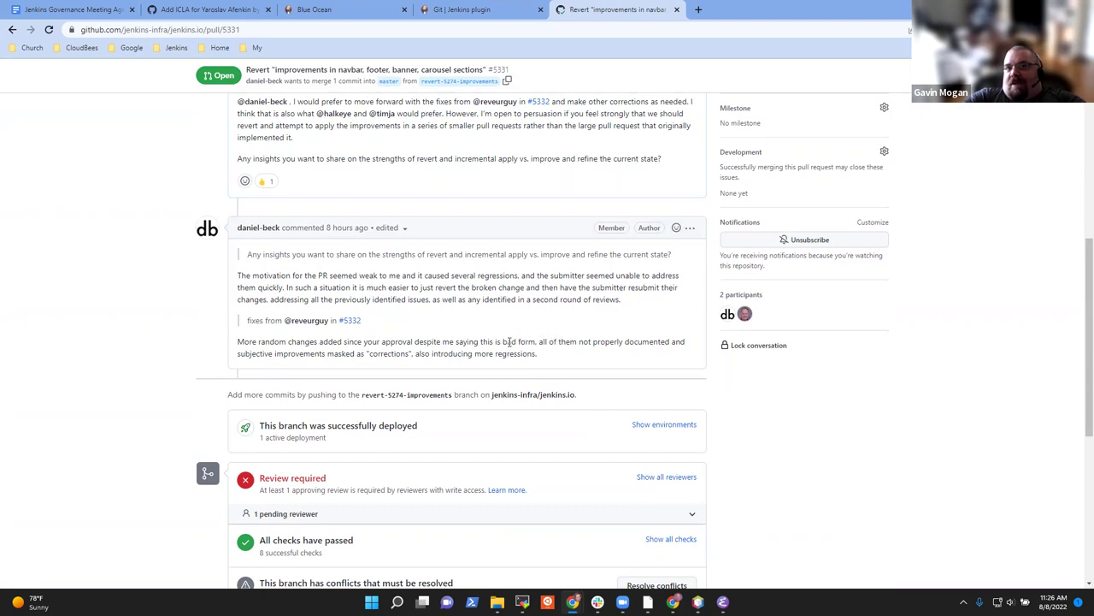
scroll(518, 346, up, 4)
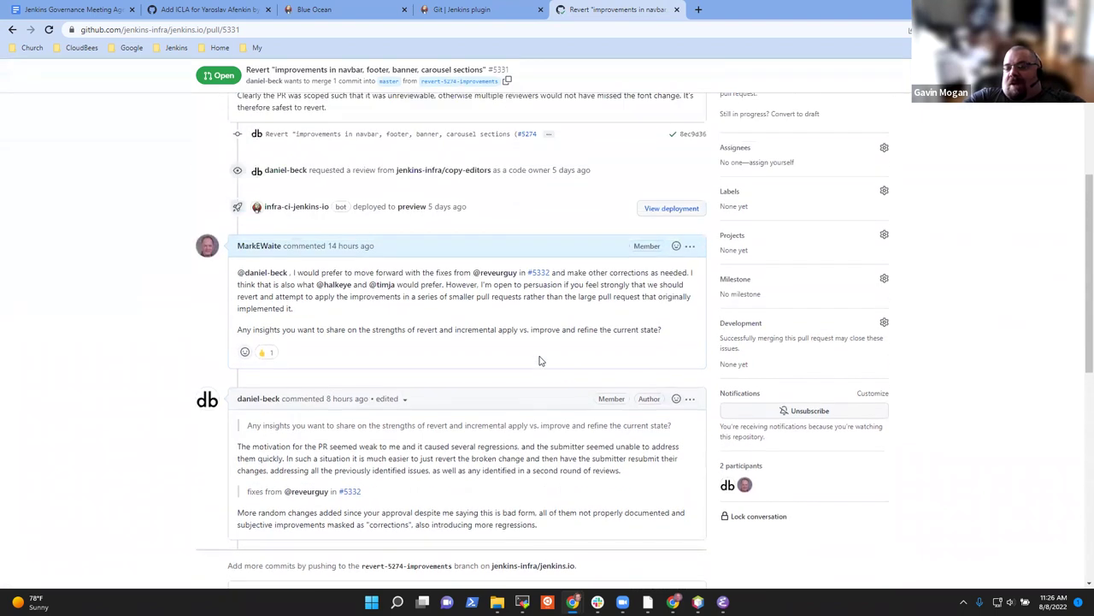
scroll(544, 337, up, 2)
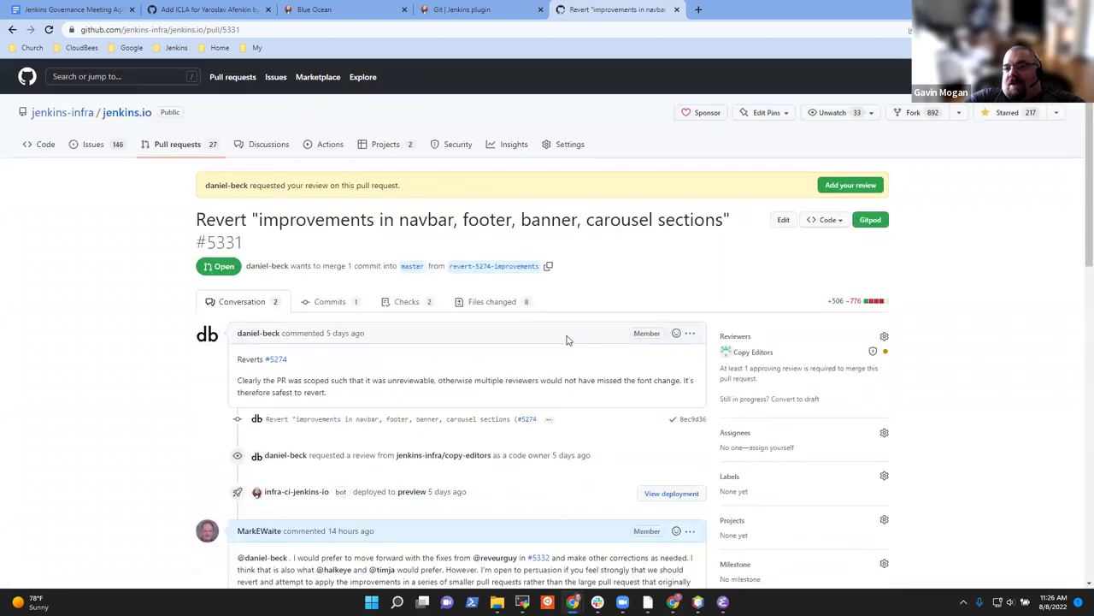
- Look at the Git plugin page again, then return to the agenda and fill the nested bullet with the topic owner "has some preference to revert"
click(503, 17)
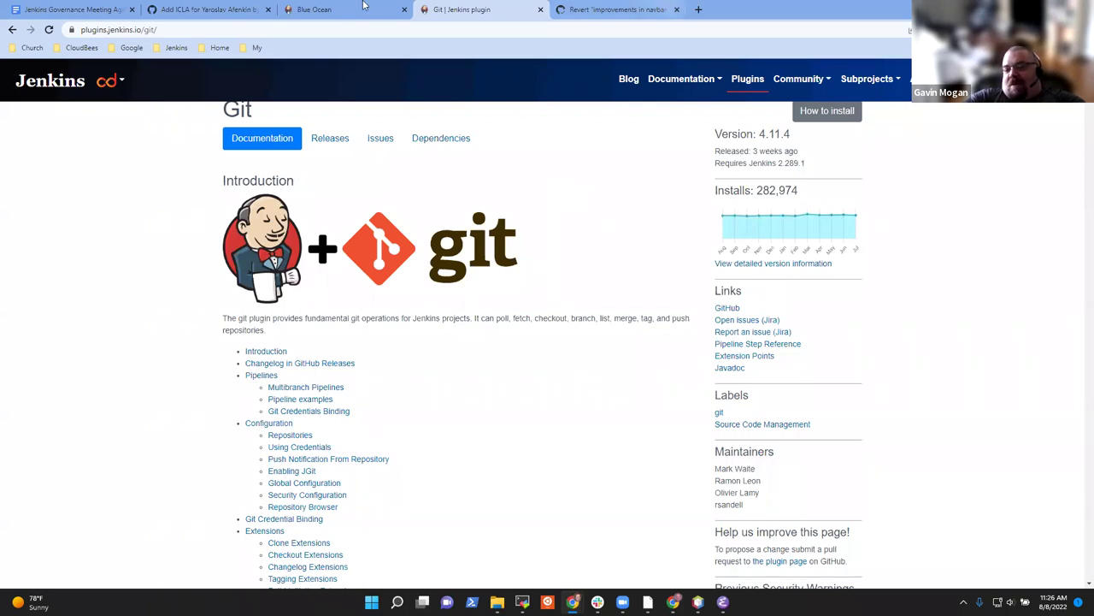
click(72, 9)
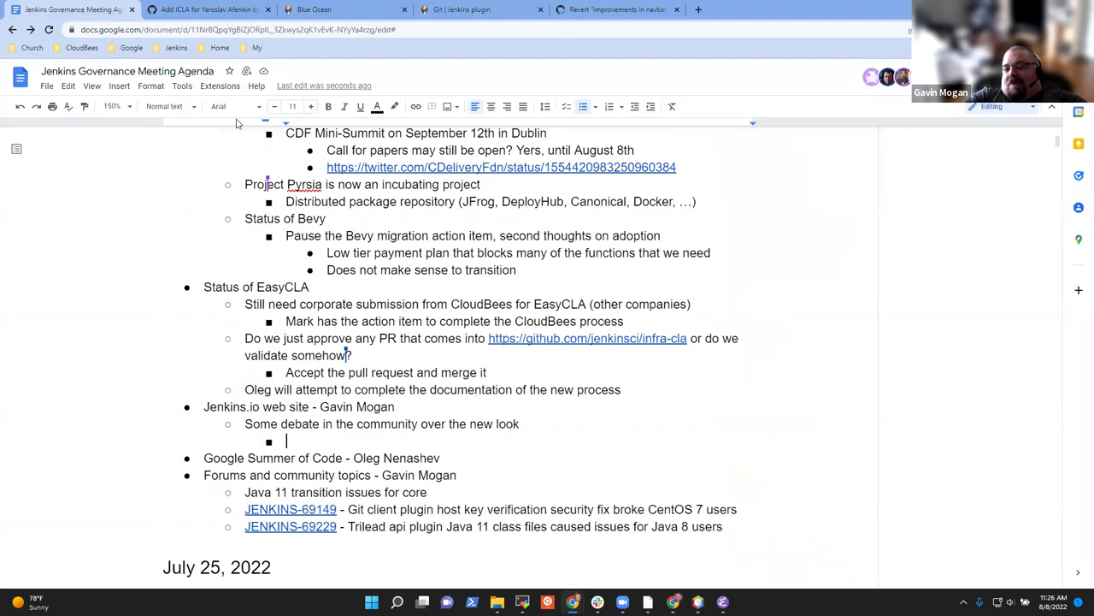
text(Gavin has some )
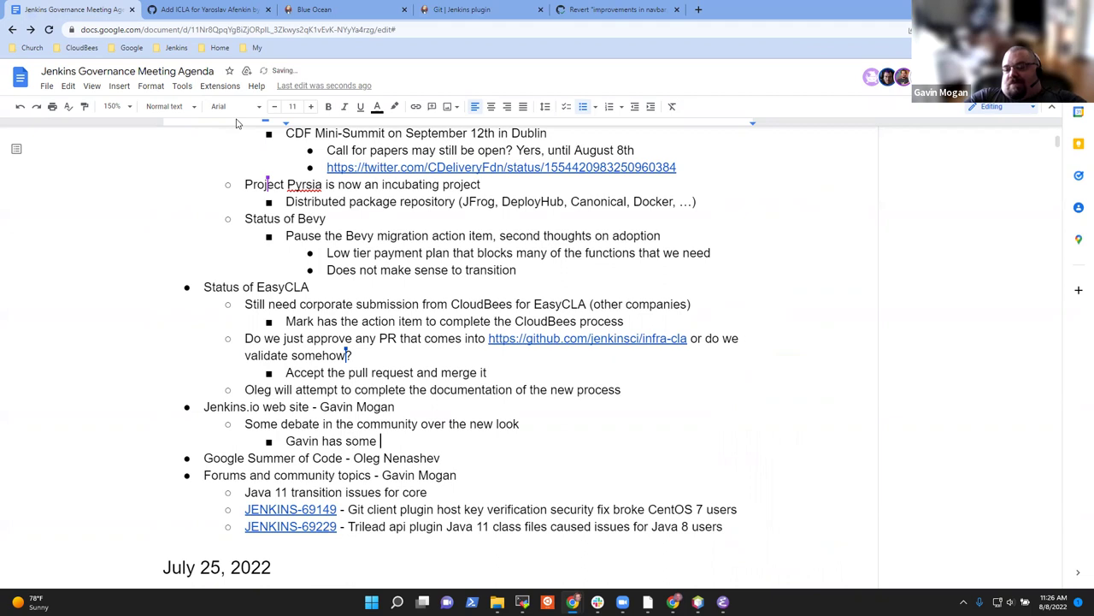
text(preference )
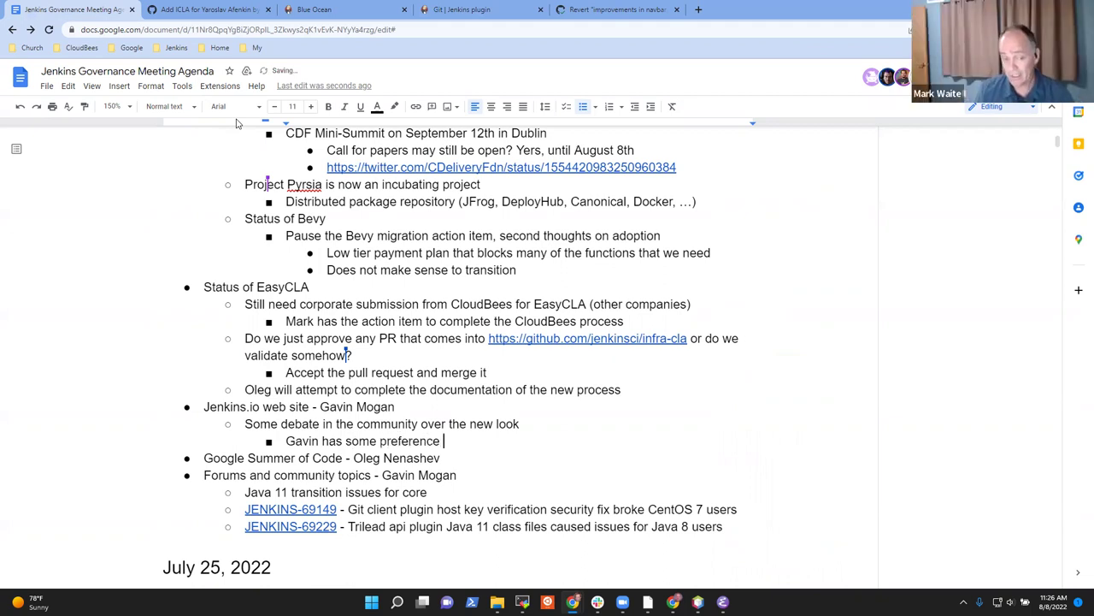
text(to )
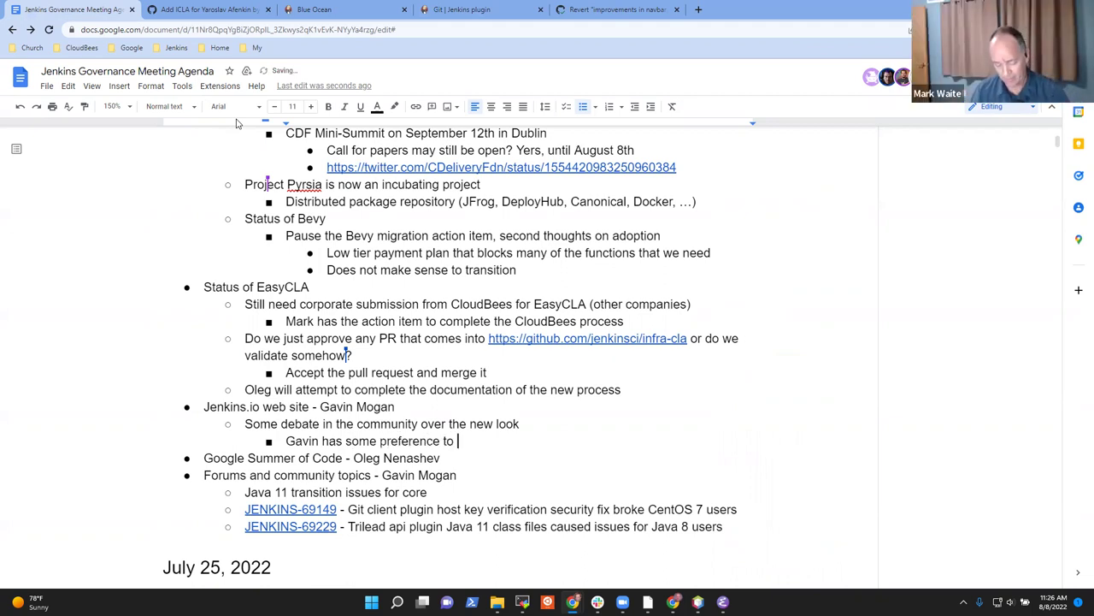
text(reveret)
key(BackSpace)
key(BackSpace)
text(ret)
key(BackSpace)
key(BackSpace)
text(t)
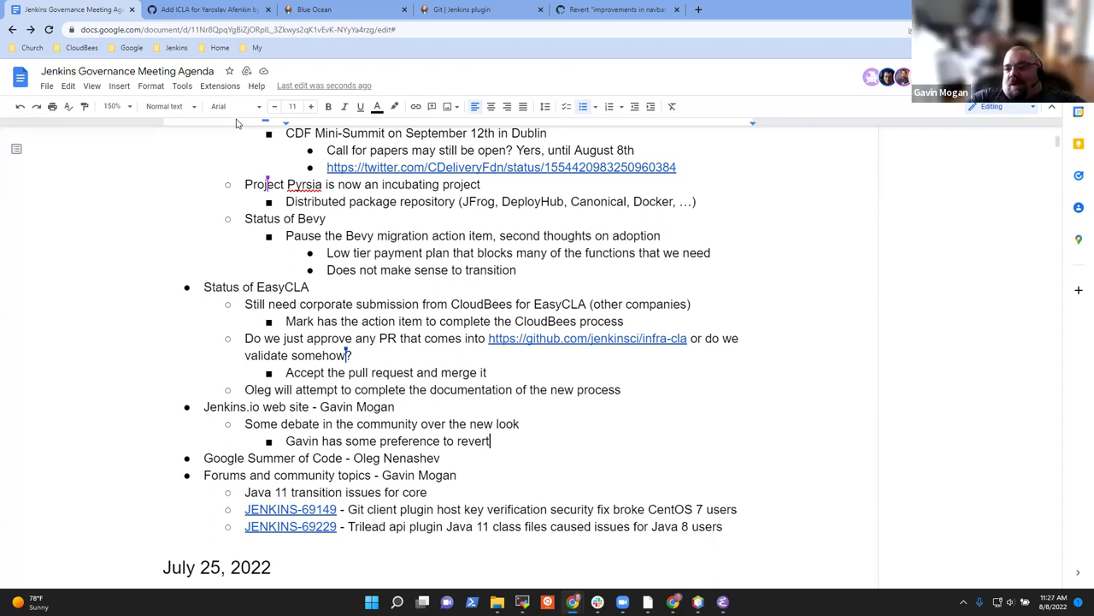
- Add a nested bullet reading "If the issues were fixed in a day or two, would have preferred to push forward"
key(Return)
text(If the issues w)
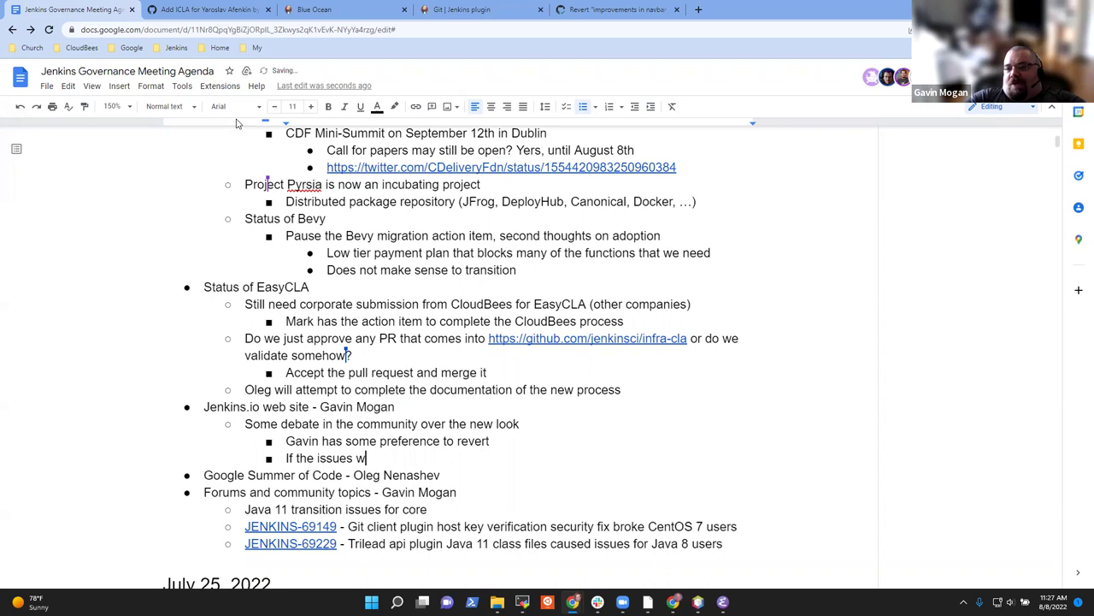
text(ere fixed in a )
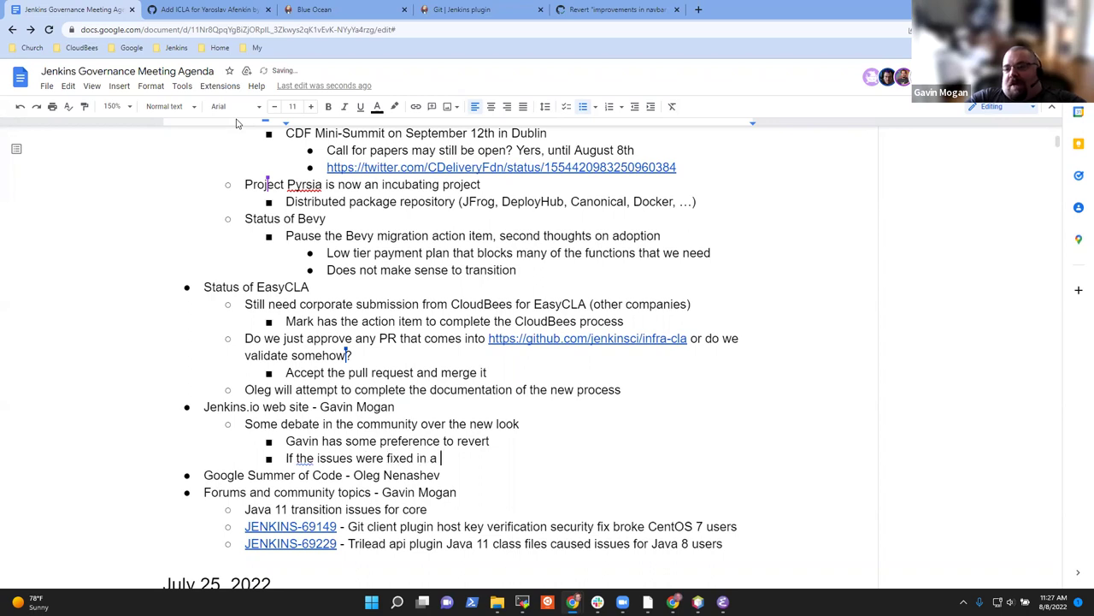
text(day or two, )
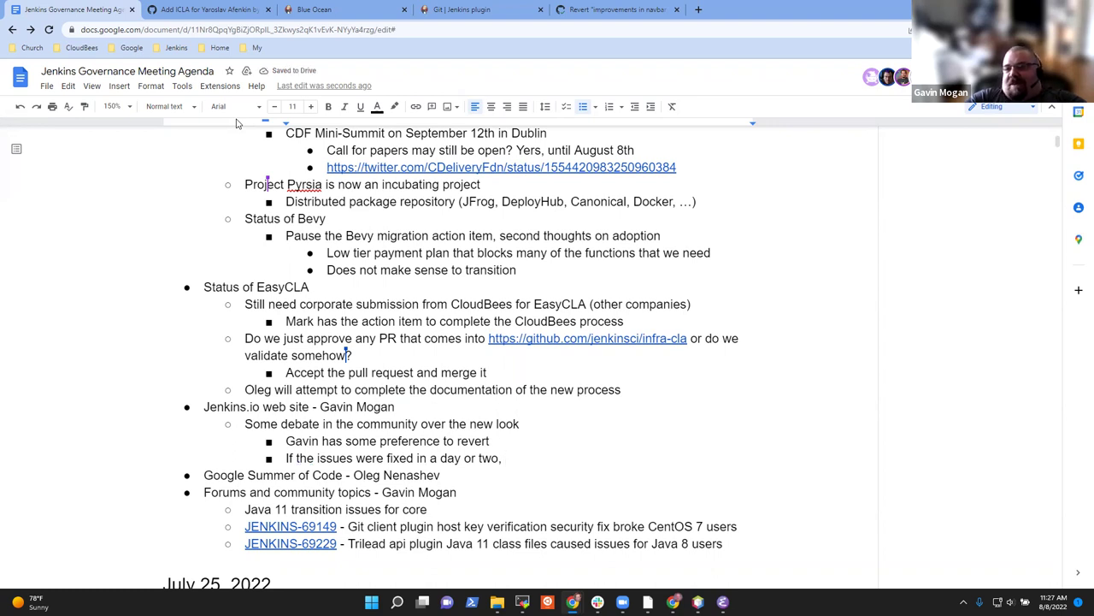
text(would hav)
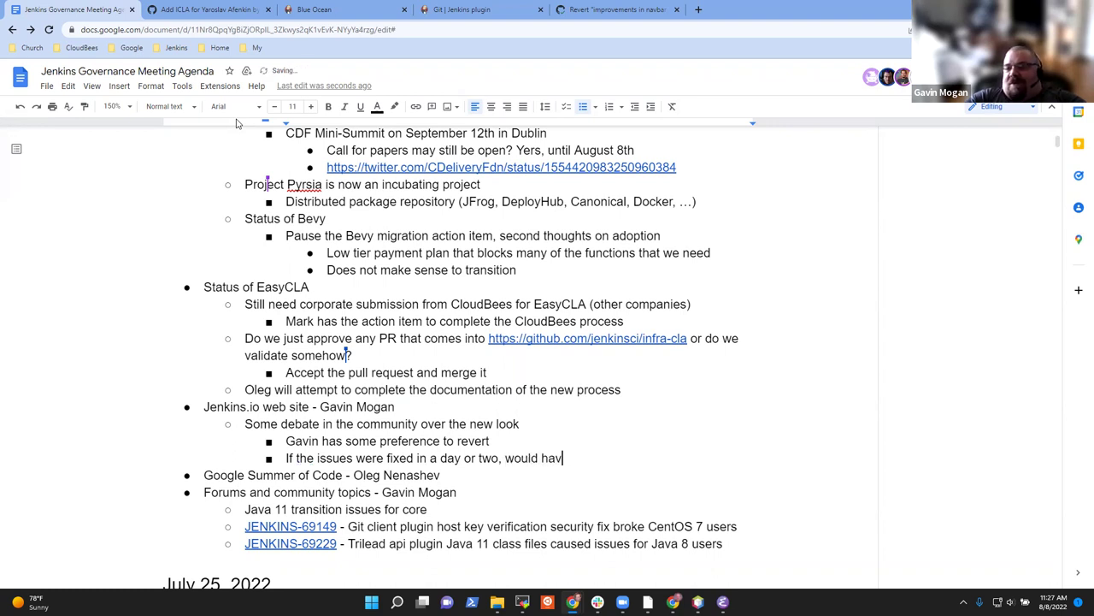
text(e preferred to)
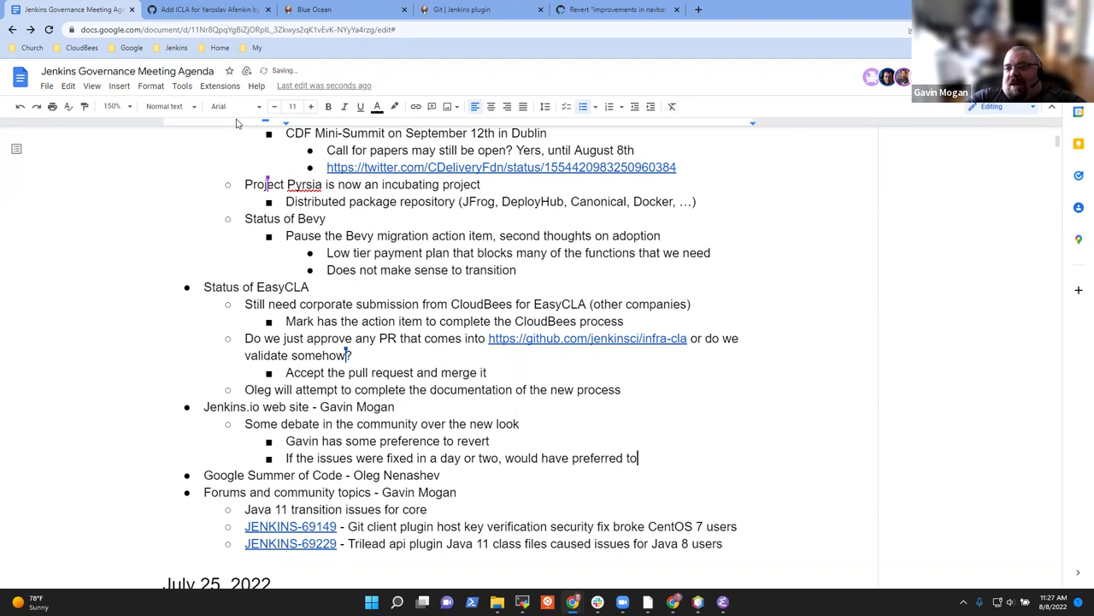
text( push forward)
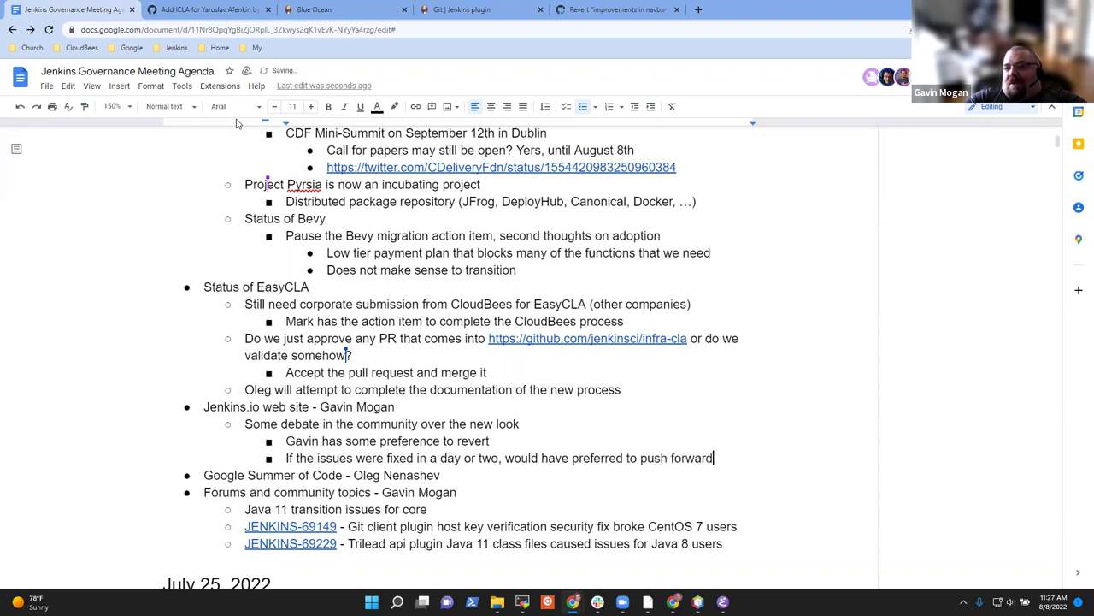
- Add another nested bullet under the new look debate reading "Better to rollback"
key(Return)
text(Better t)
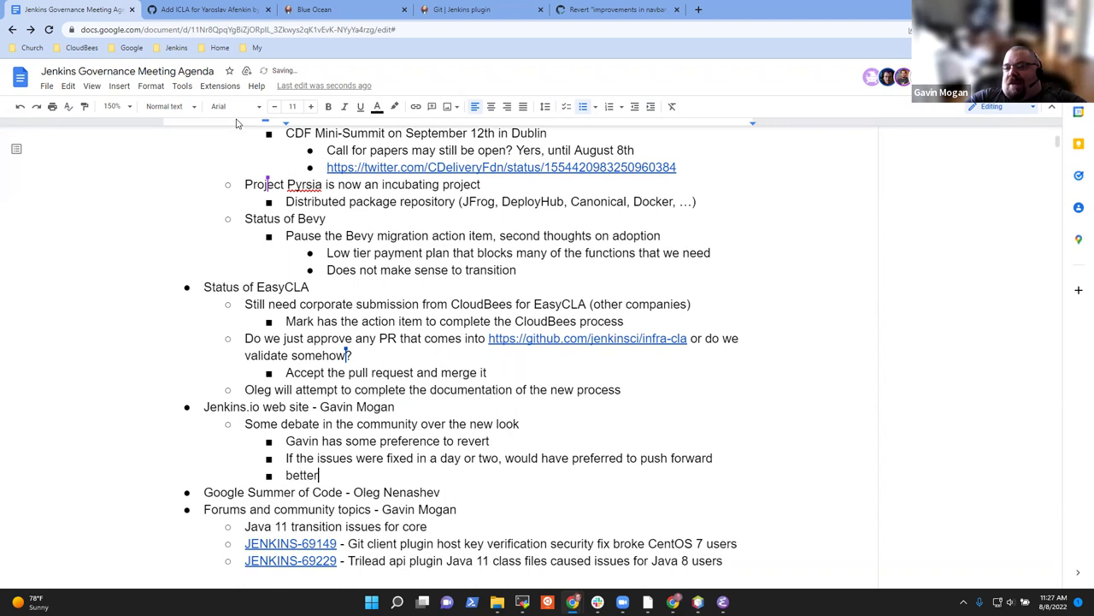
text(o roll)
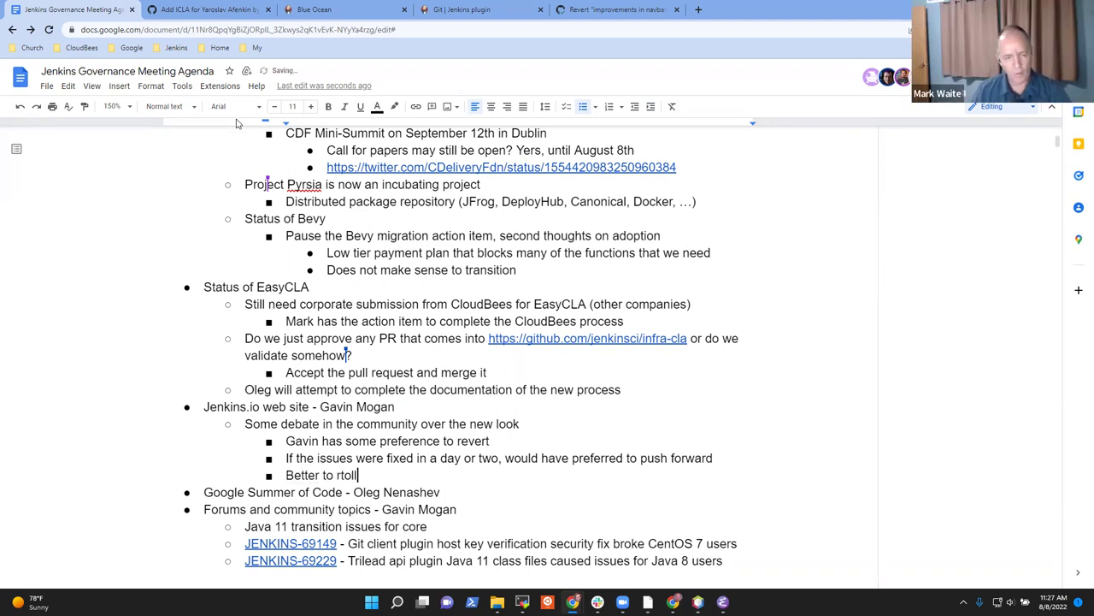
key(ctrl+BackSpace)
text(rollback)
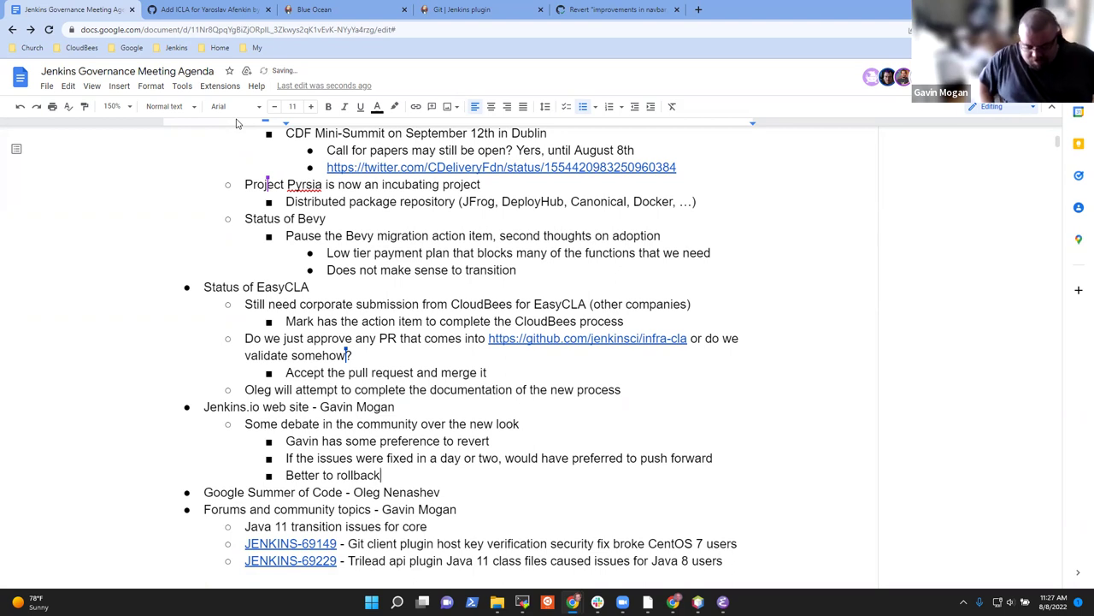
- Below the topic owner's preference bullet, add a bullet with the second participant's first name and "has some preferences to revert, though not super strong preference"
key(Up)
key(Up)
key(End)
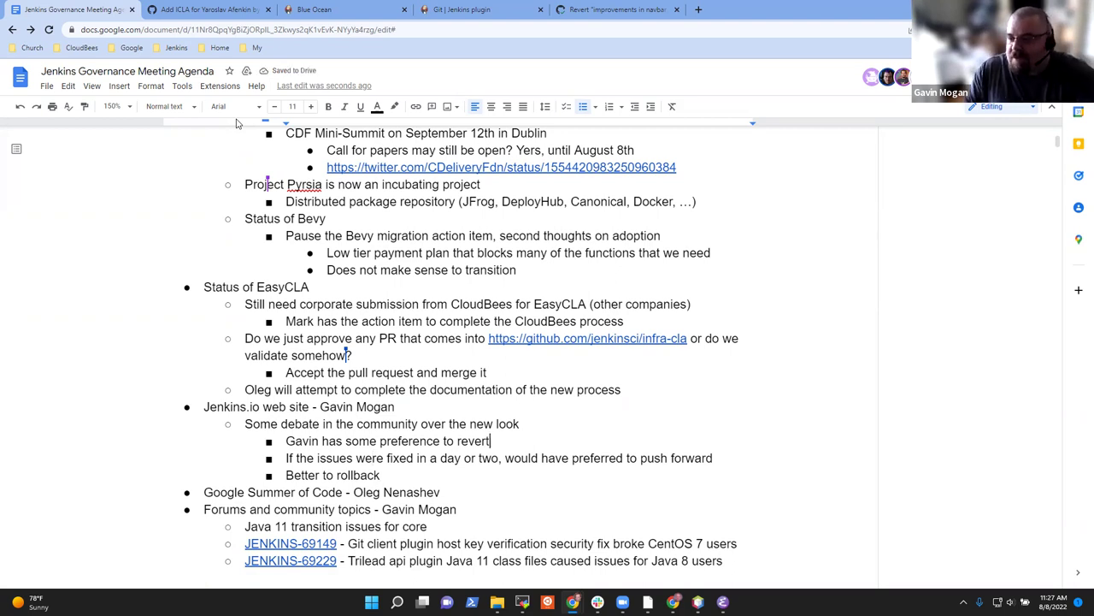
key(Return)
text(Mark has some )
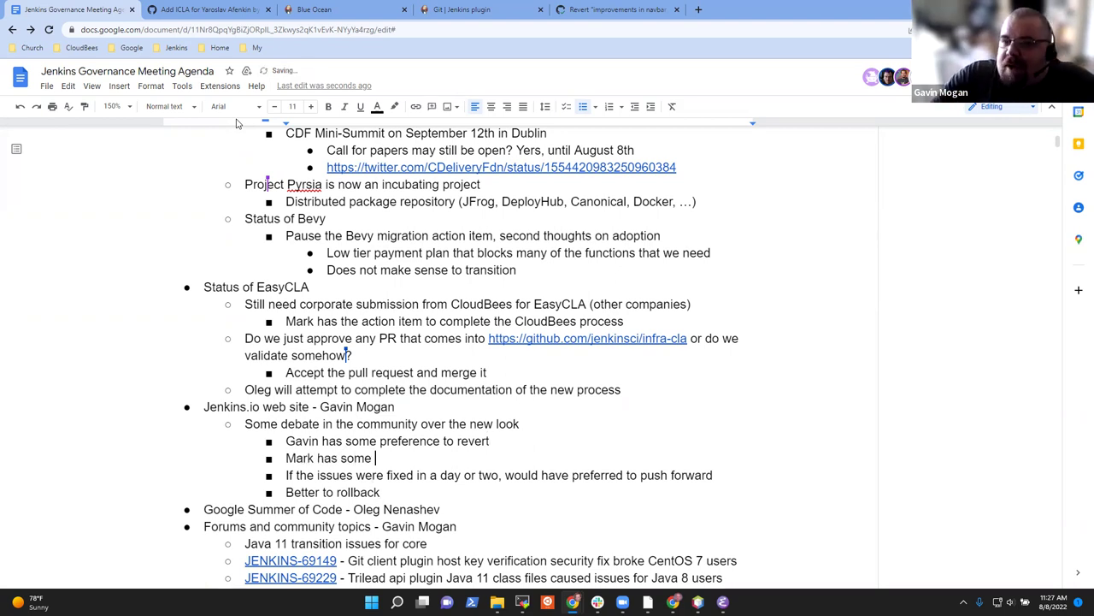
text(preferences to revert, th)
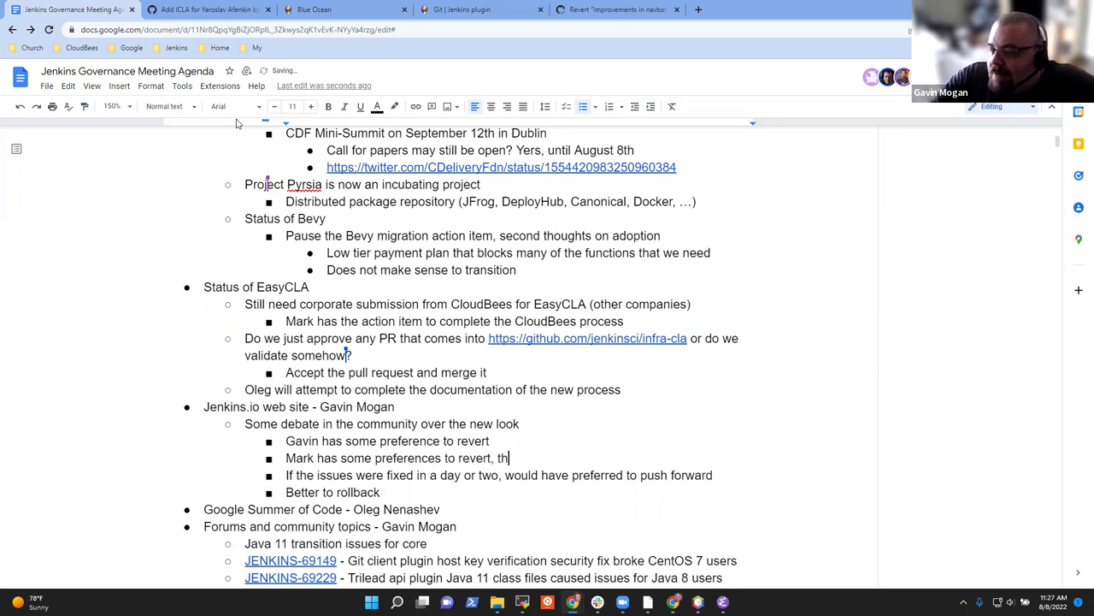
text(ough not)
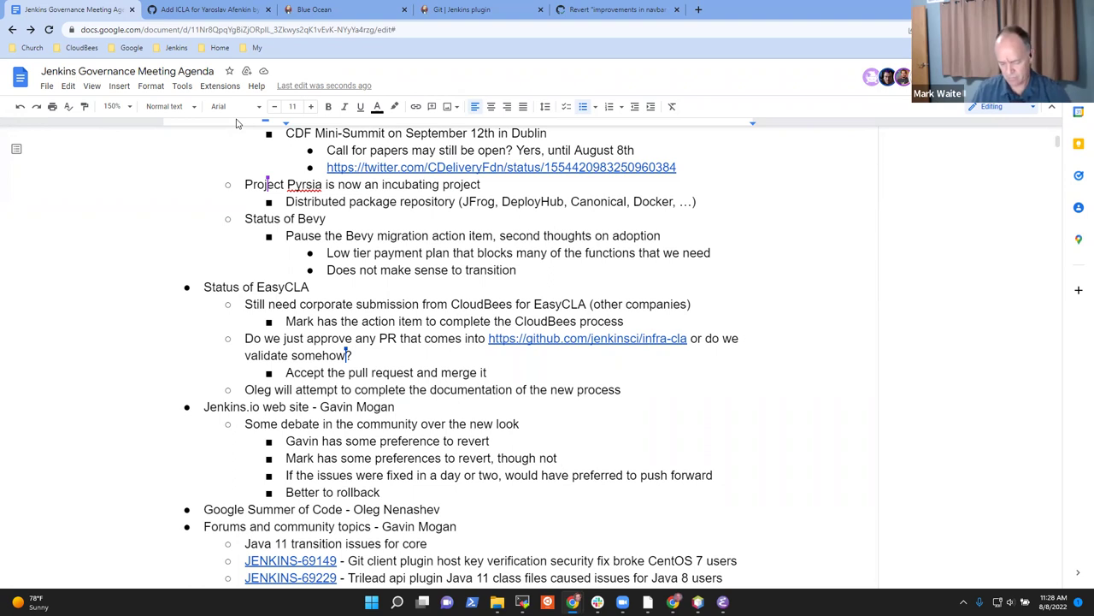
text(super strong )
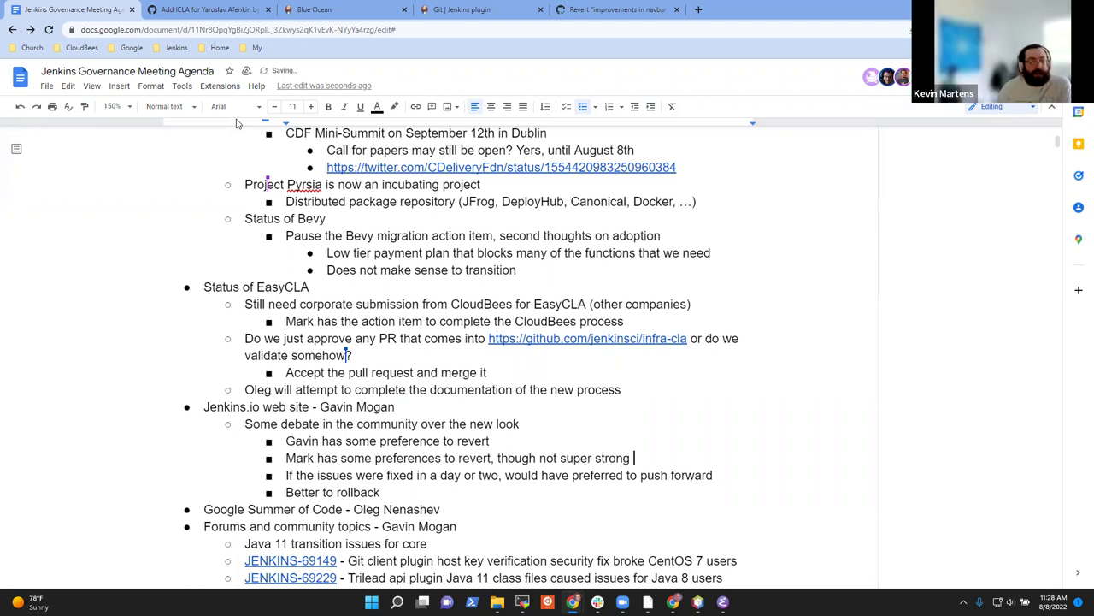
text(prefere)
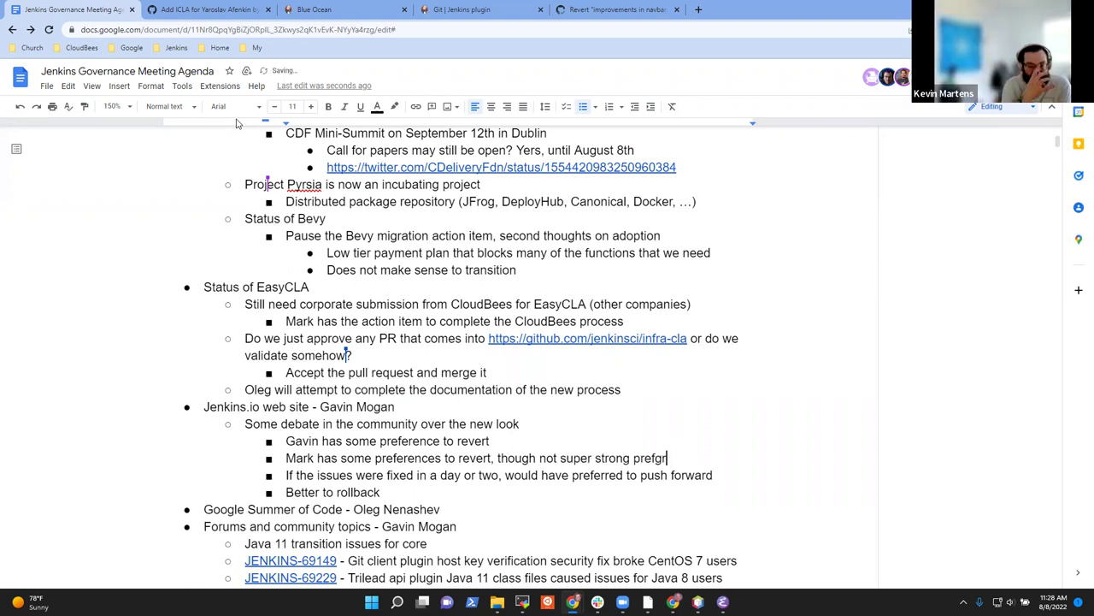
text(nce)
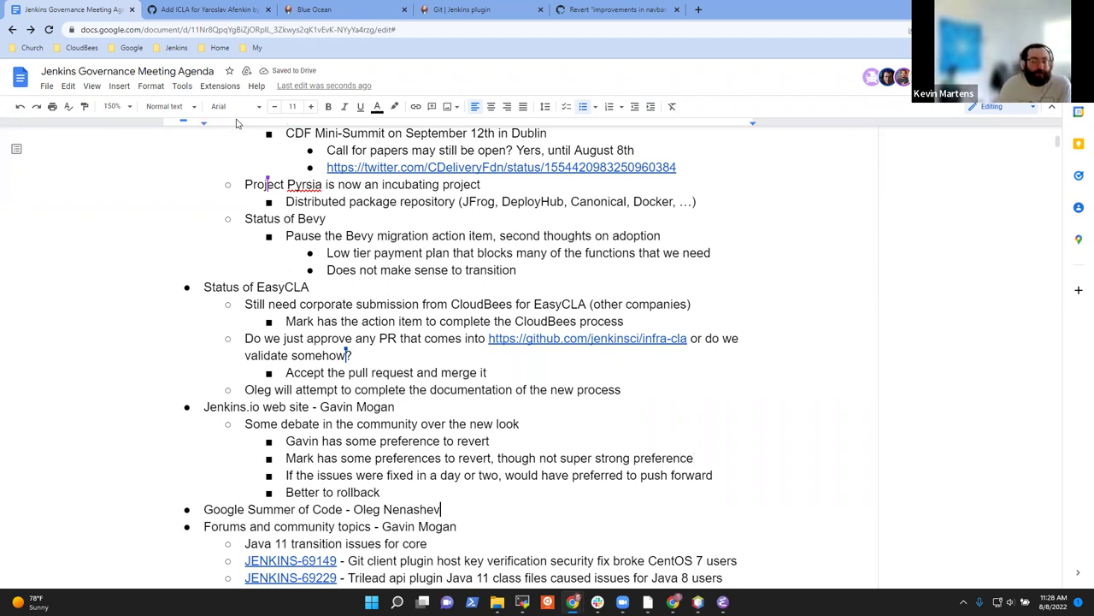
- Extend the "Better to rollback" bullet to read "Better to rollback, then apply step-wise improvements?"
key(Down)
key(Down)
text(, then apply)
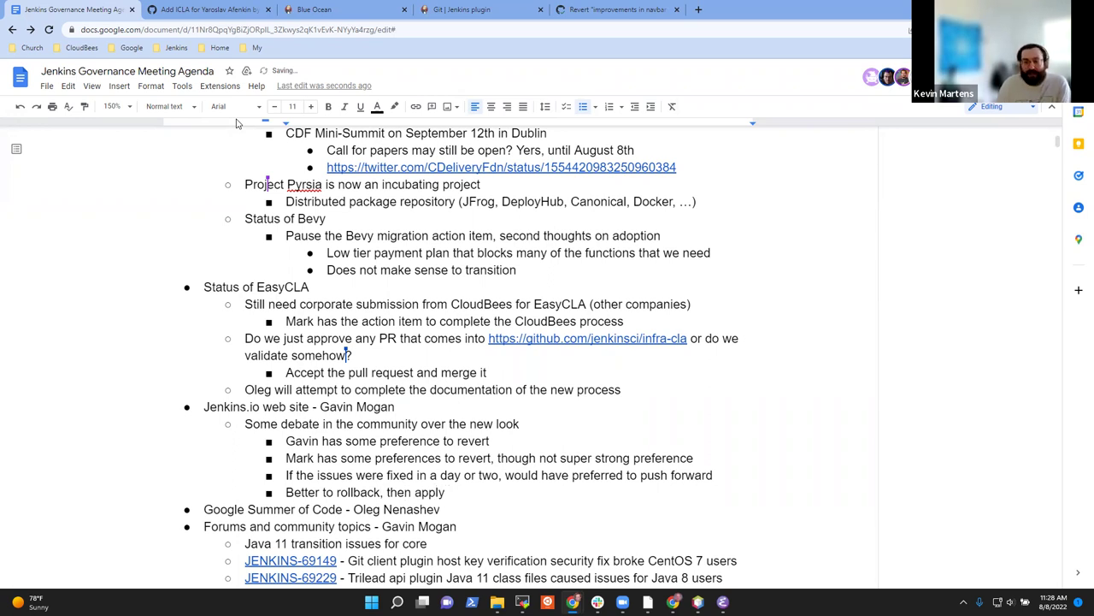
text( step w)
key(BackSpace)
text(-wise)
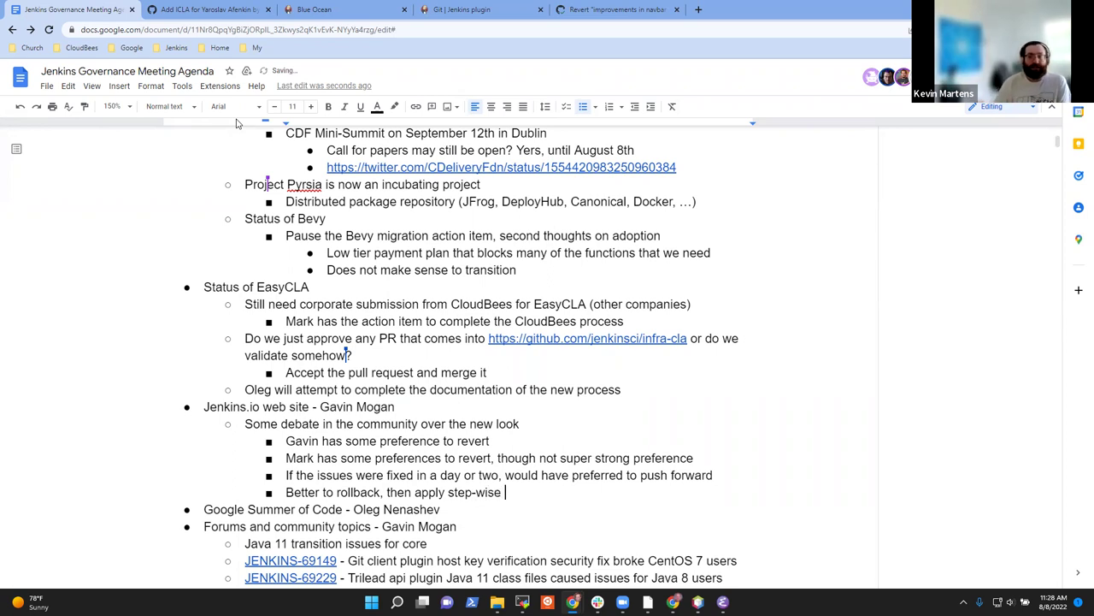
text( improvements)
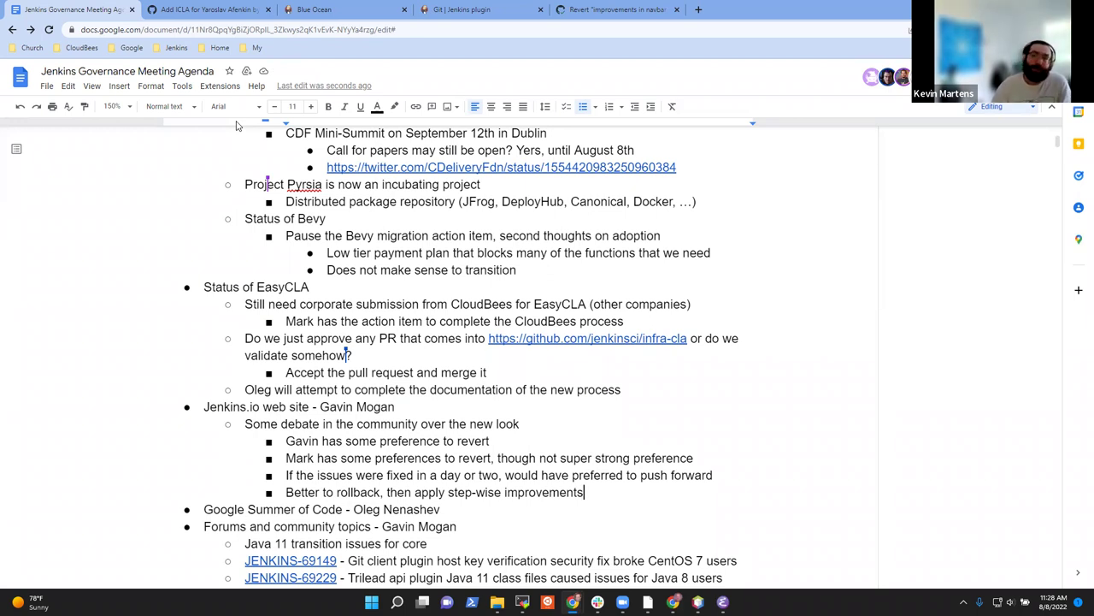
text(?)
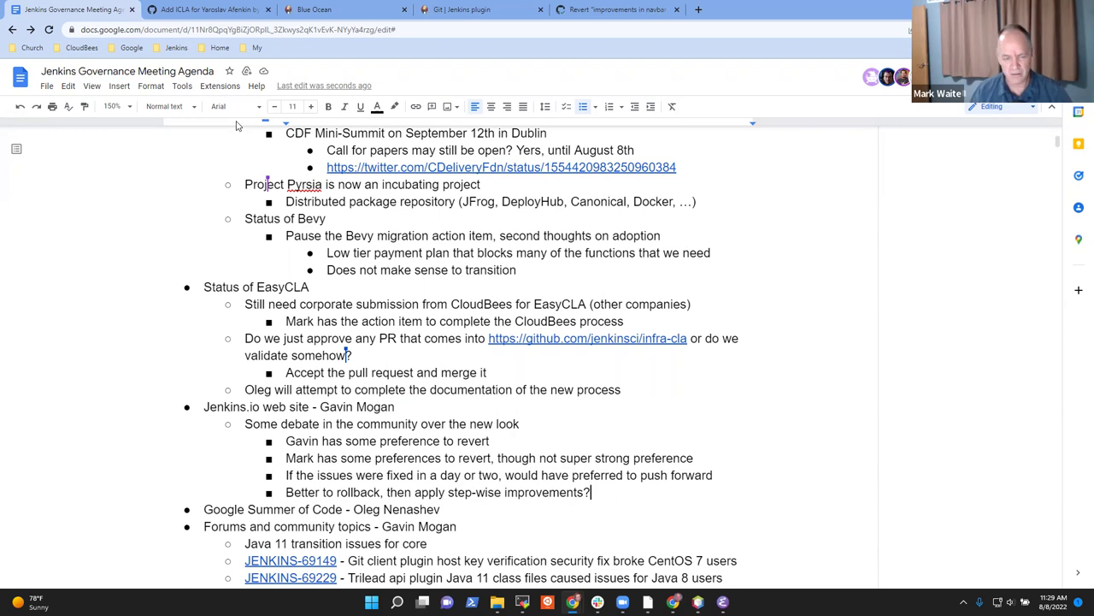
- Add a bullet one level up under the Jenkins.io web site topic: the assignee's first name followed by "will revert and we'll attempt a series of small changes"
key(Return)
key(shift+Tab)
text(Mark will )
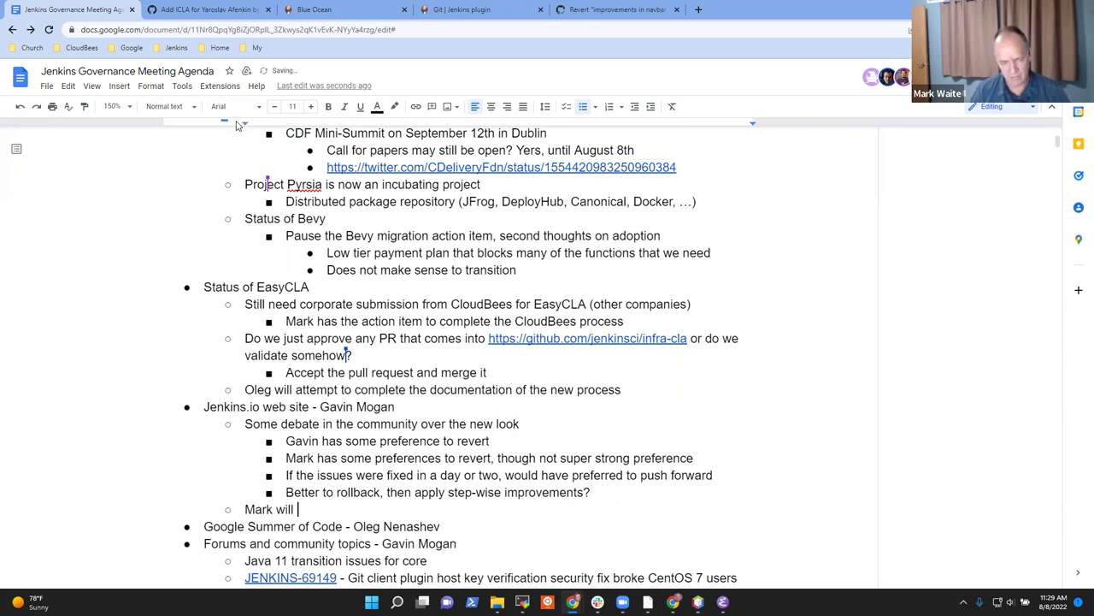
text(revert and )
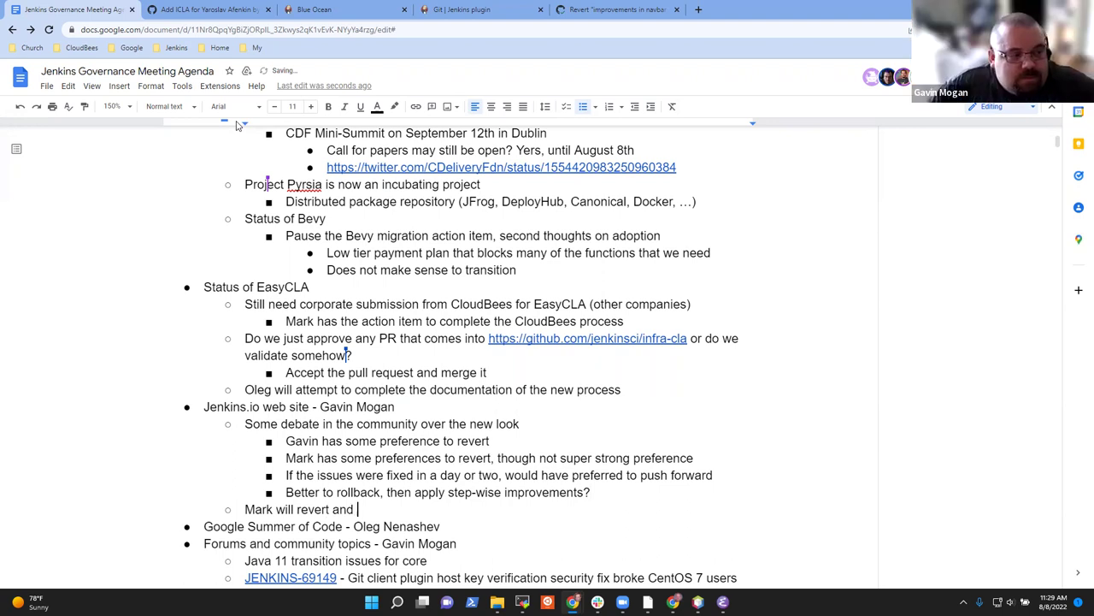
text(take)
key(BackSpace)
key(BackSpace)
key(BackSpace)
key(BackSpace)
text(we')
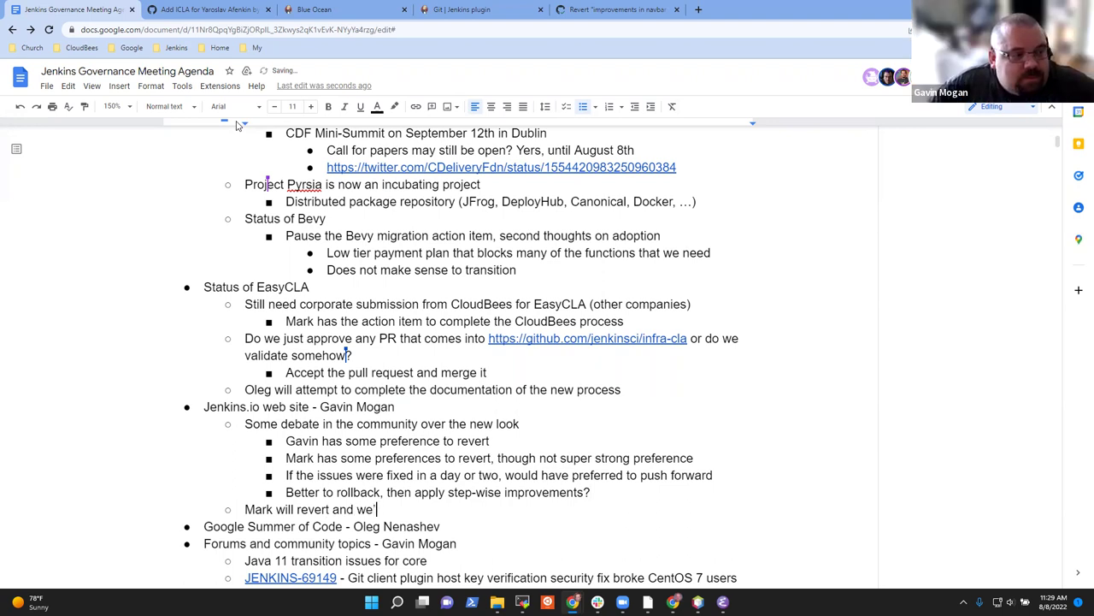
text(ll attempt a)
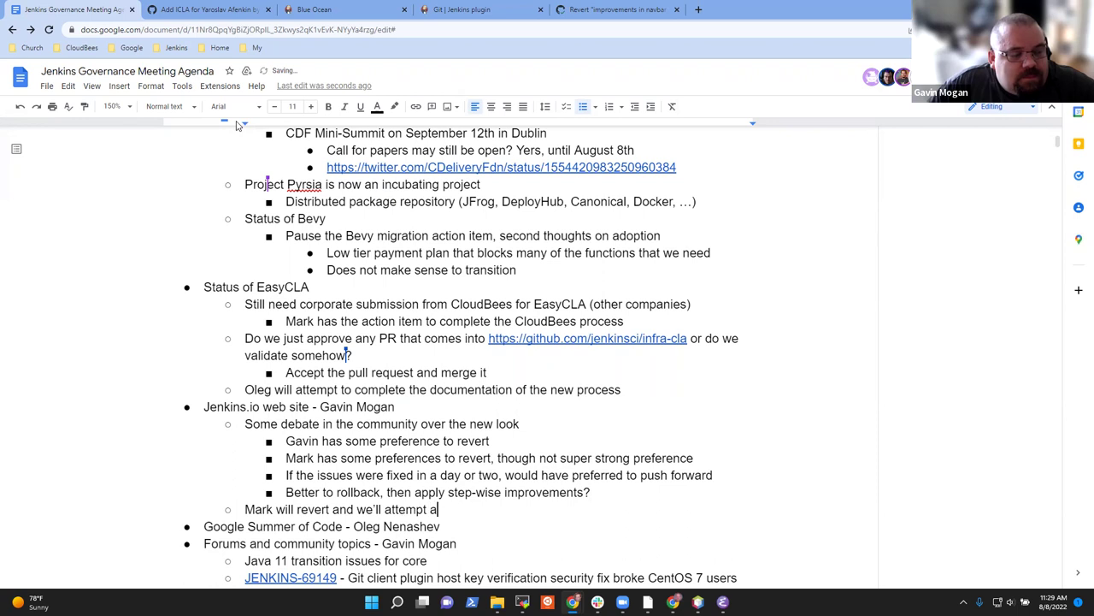
text( series of sma)
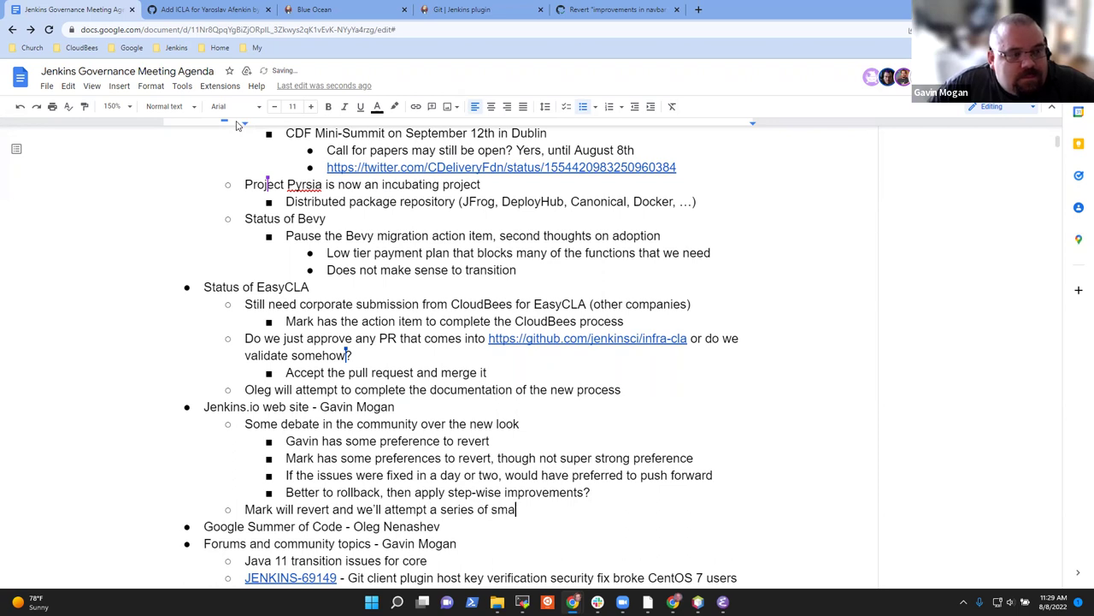
text(ll changez)
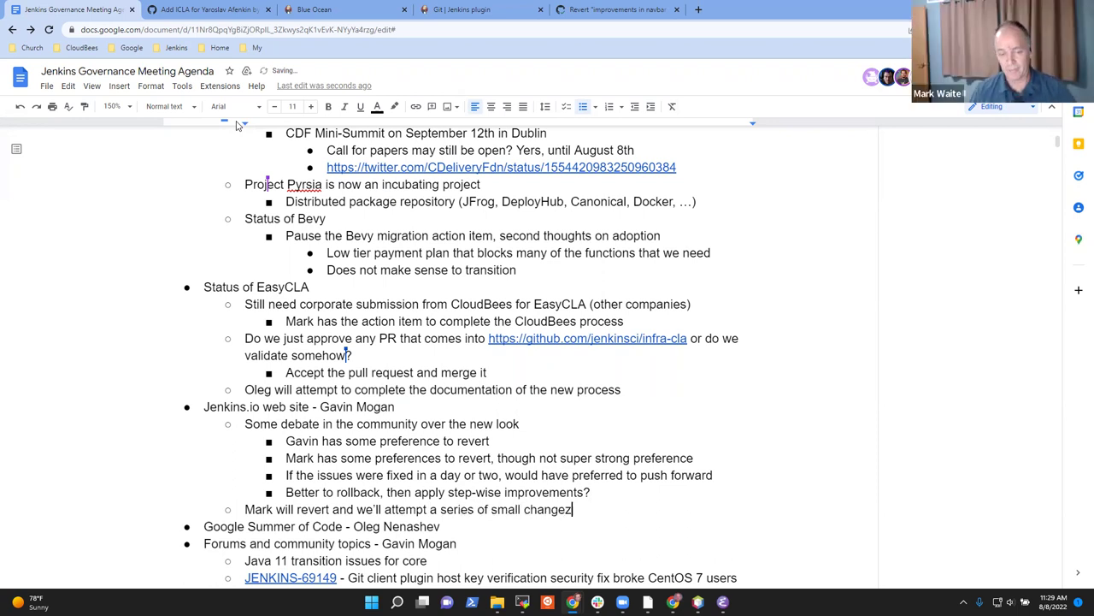
key(BackSpace)
text(s)
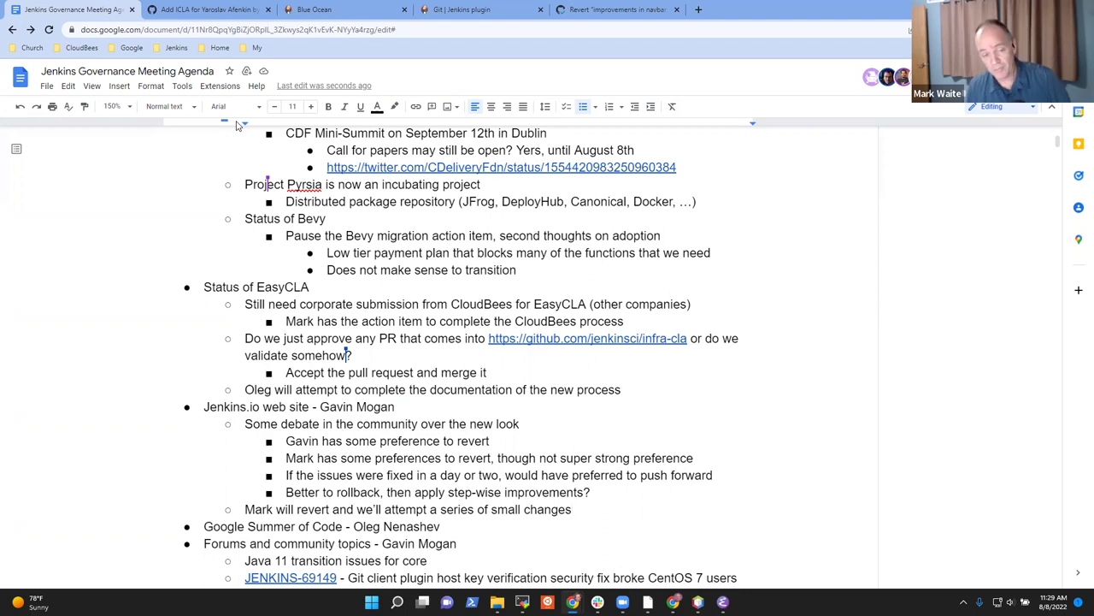
- Remove the dash and the owner's name from the Google Summer of Code agenda item
key(Down)
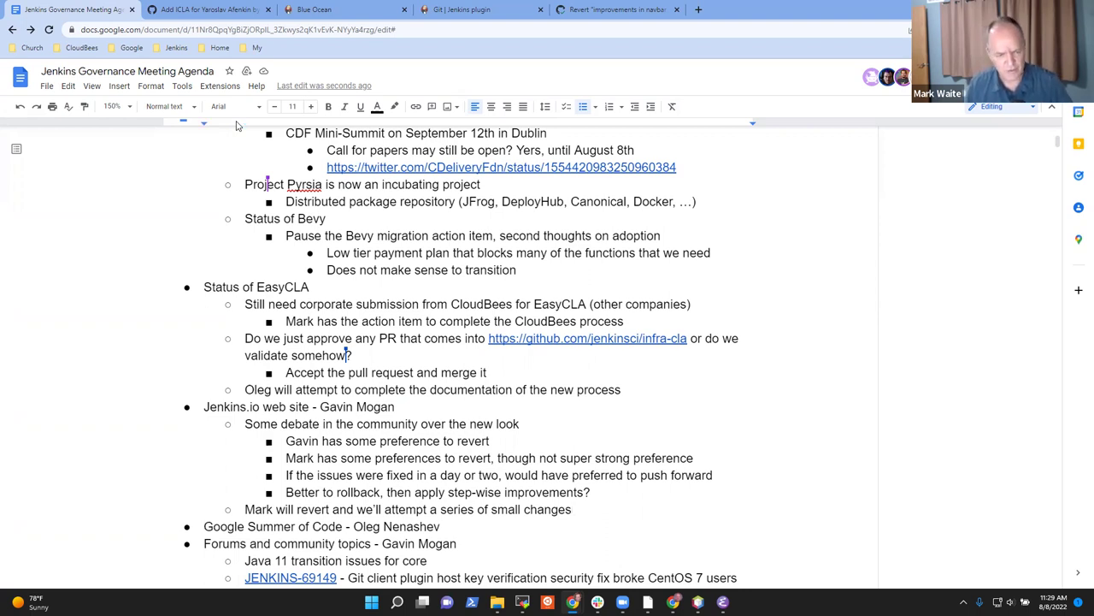
scroll(405, 210, down, 5)
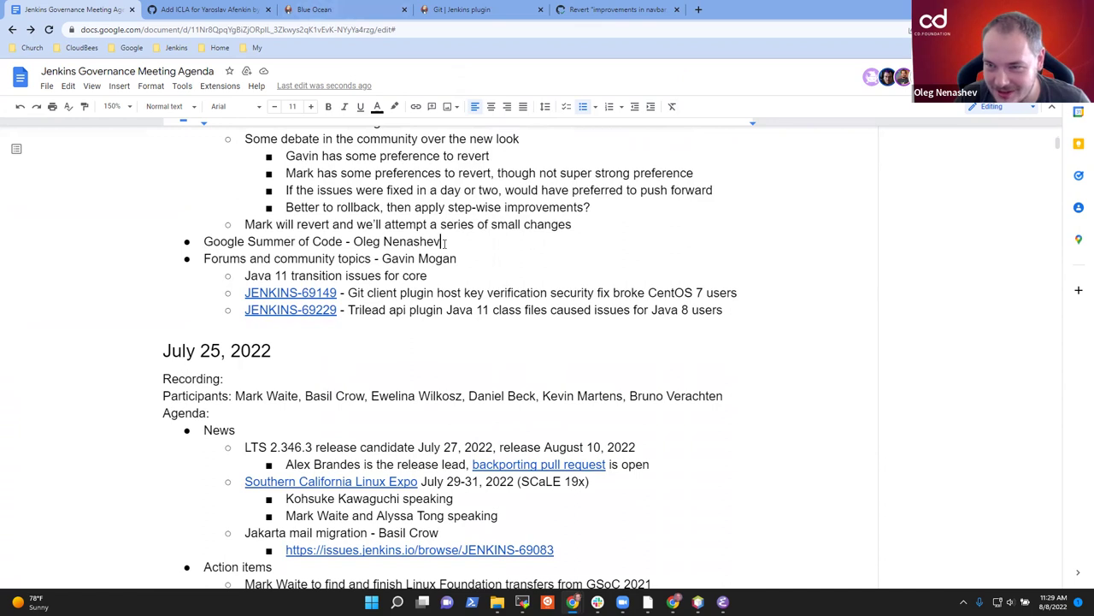
key(ctrl+shift+Left)
key(ctrl+shift+Left)
key(ctrl+shift+Left)
key(ctrl+shift+Right)
key(shift+Left)
key(BackSpace)
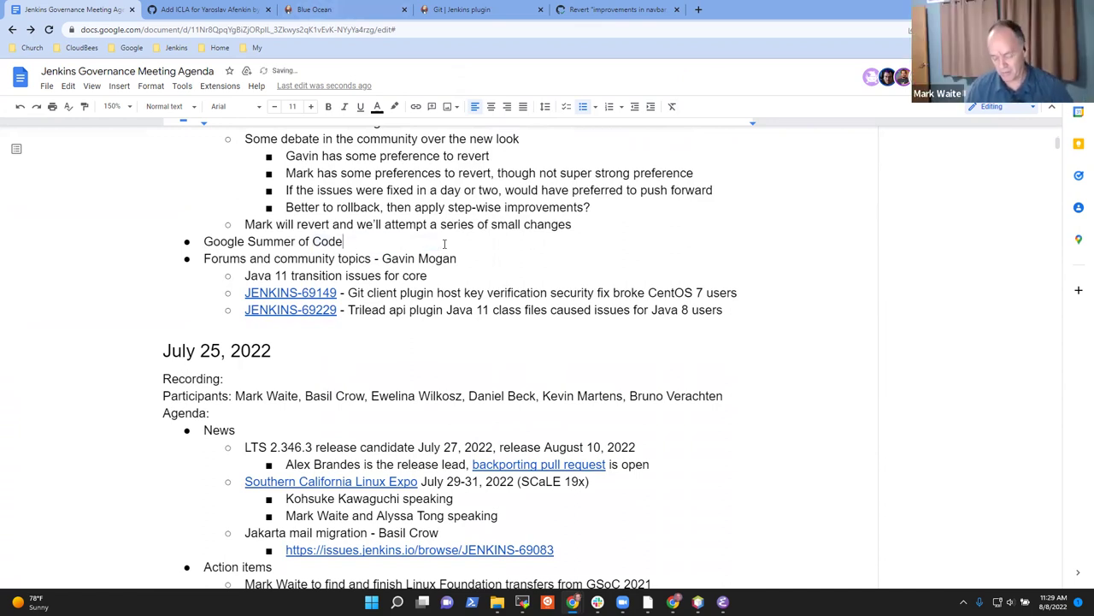
- Add a nested bullet under Google Summer of Code reading "In progress, all 4 projects are progressing, mid-term presentation"
key(Return)
text(In pro)
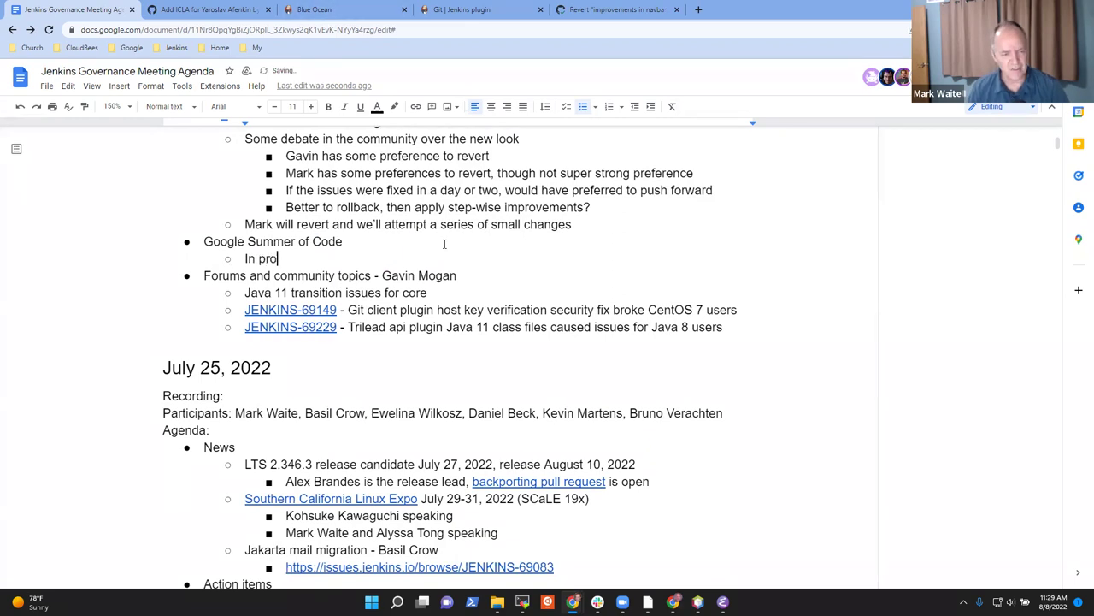
text(gress, all)
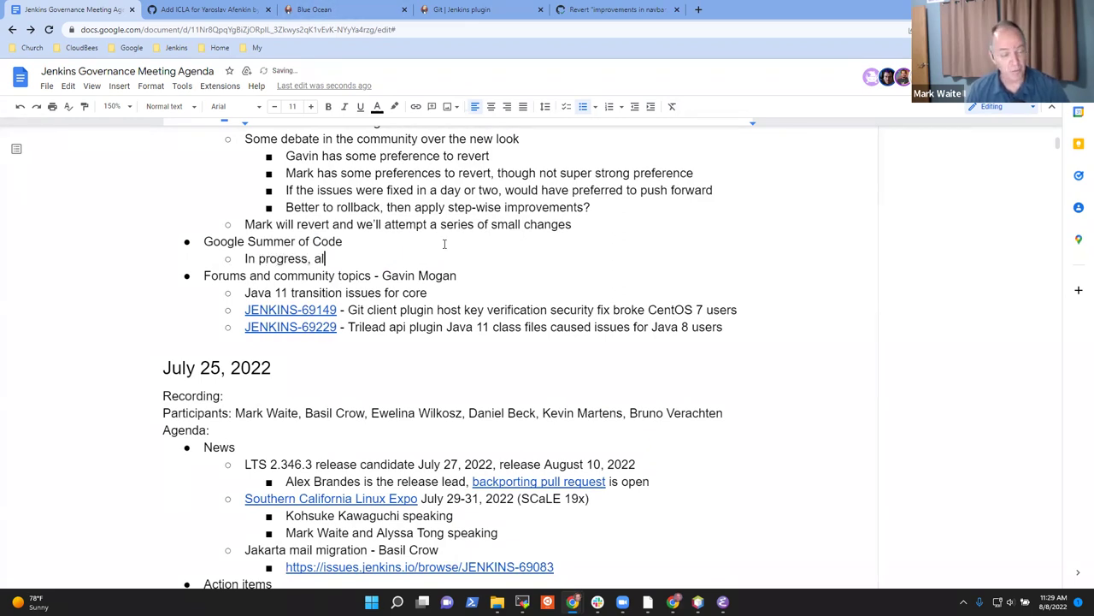
text( 4 proh)
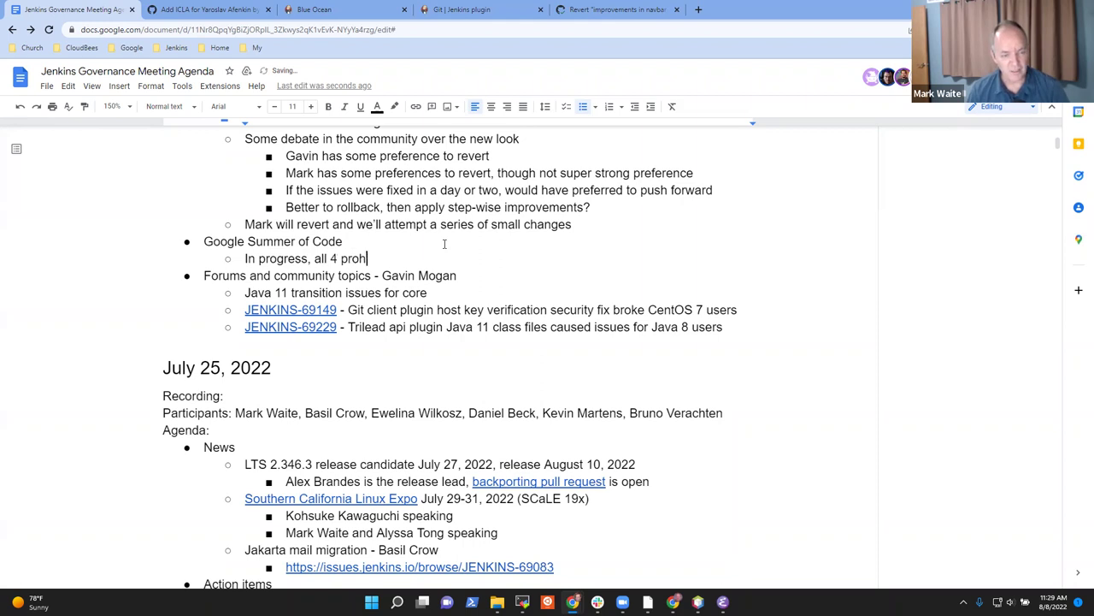
key(BackSpace)
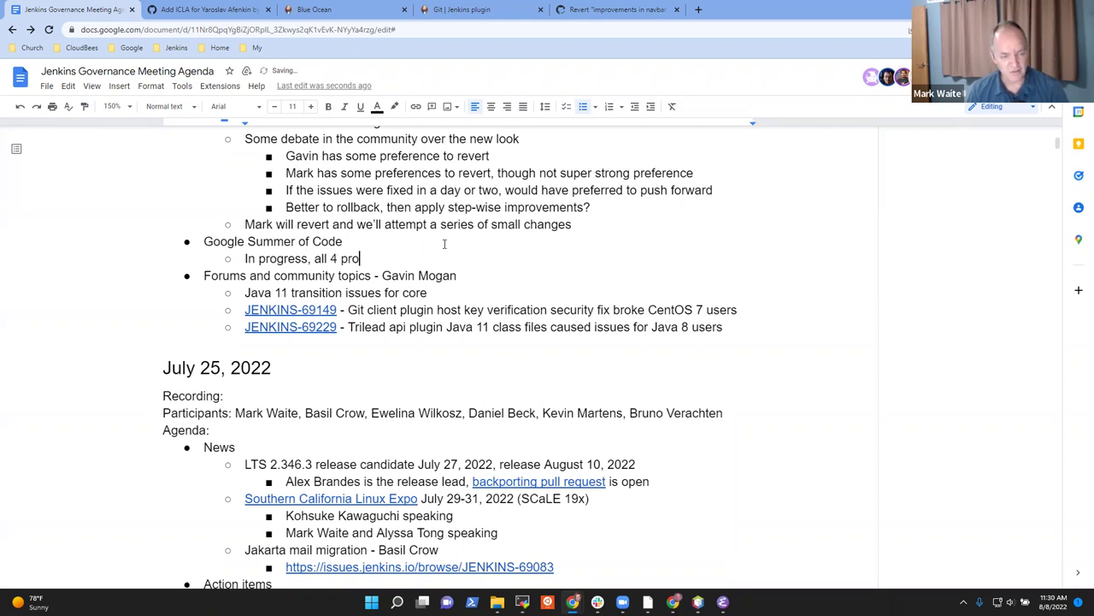
text(jects are progr)
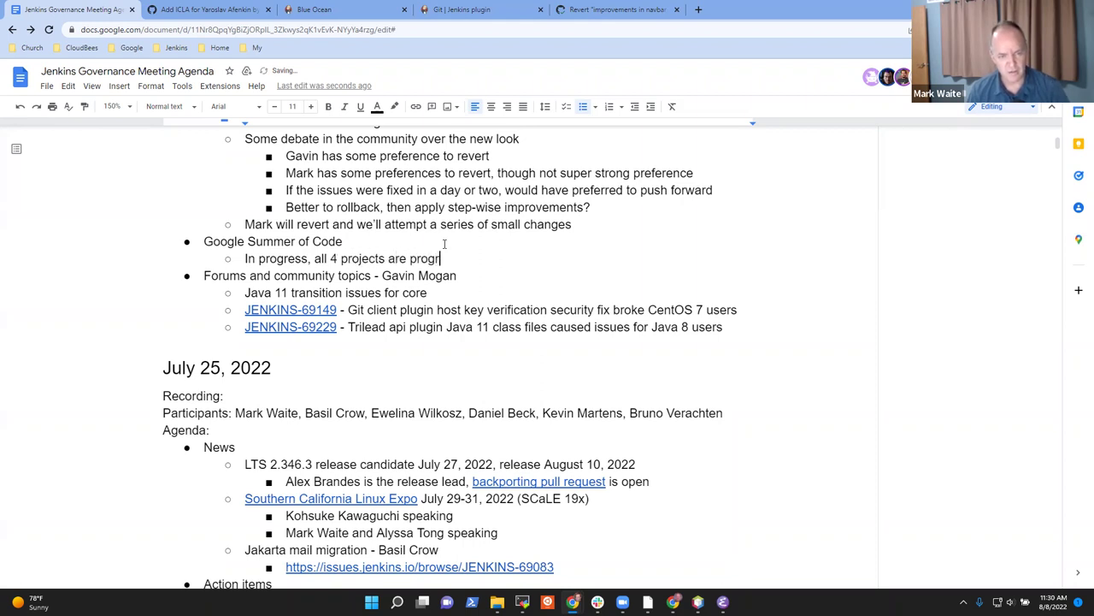
text(essing, mid-term presentation)
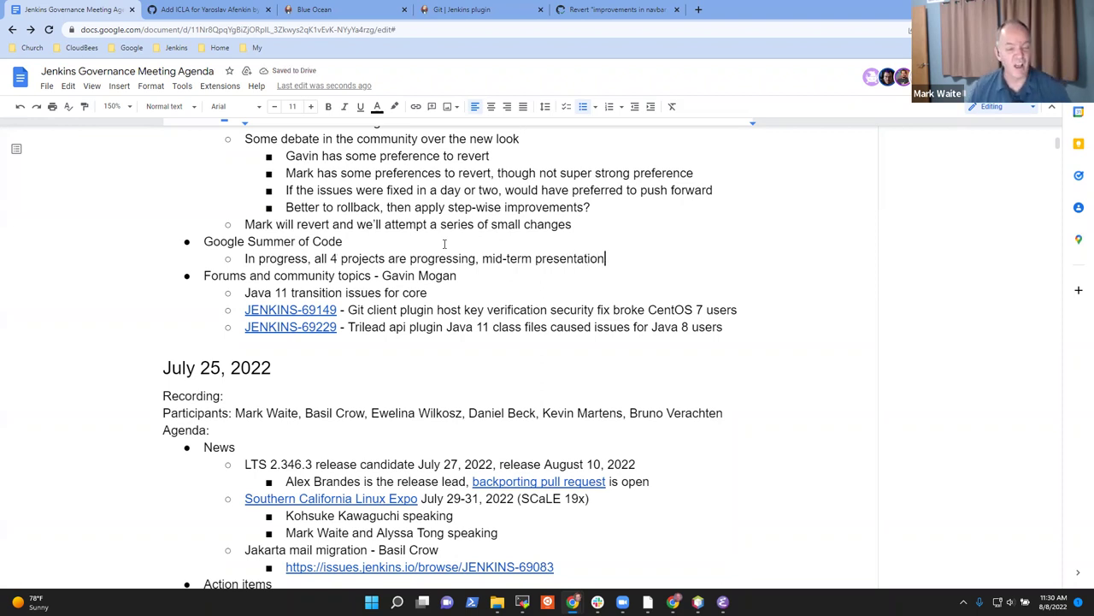
- Review the August 8, 2022 agenda down to Forums and community topics, highlighting that heading and its "Java 11 transition issues for core" item
key(Up)
key(shift+Home)
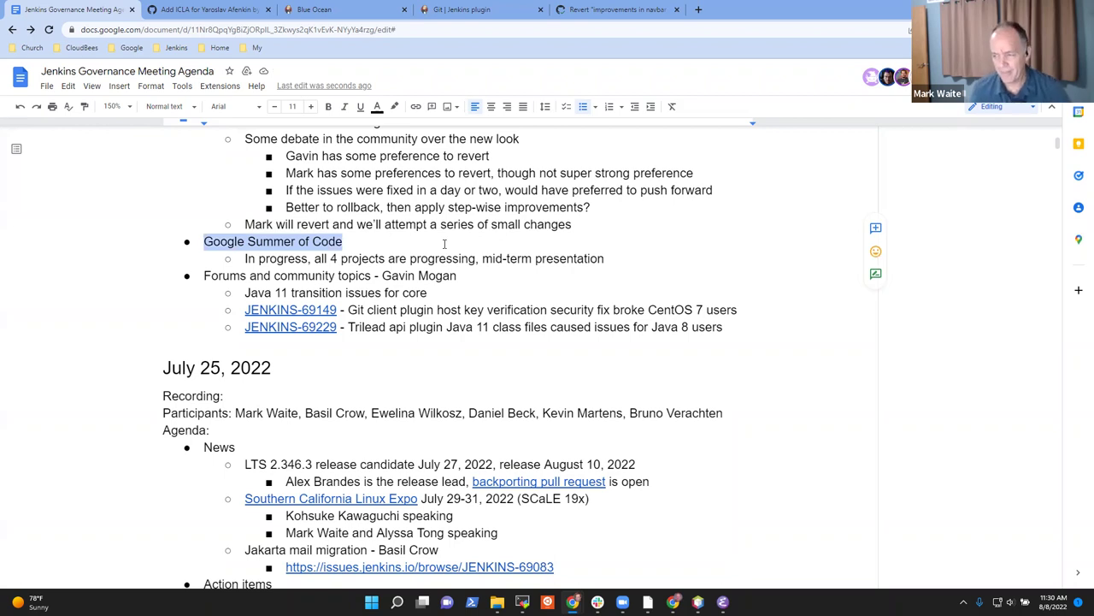
key(Down)
key(Down)
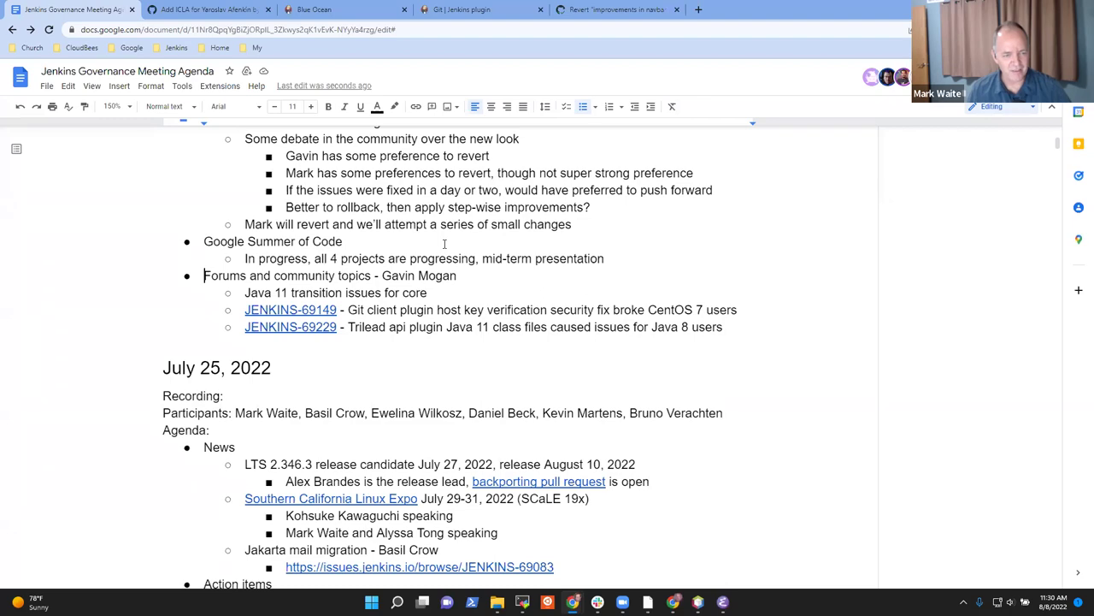
key(ctrl+End)
key(ctrl+Home)
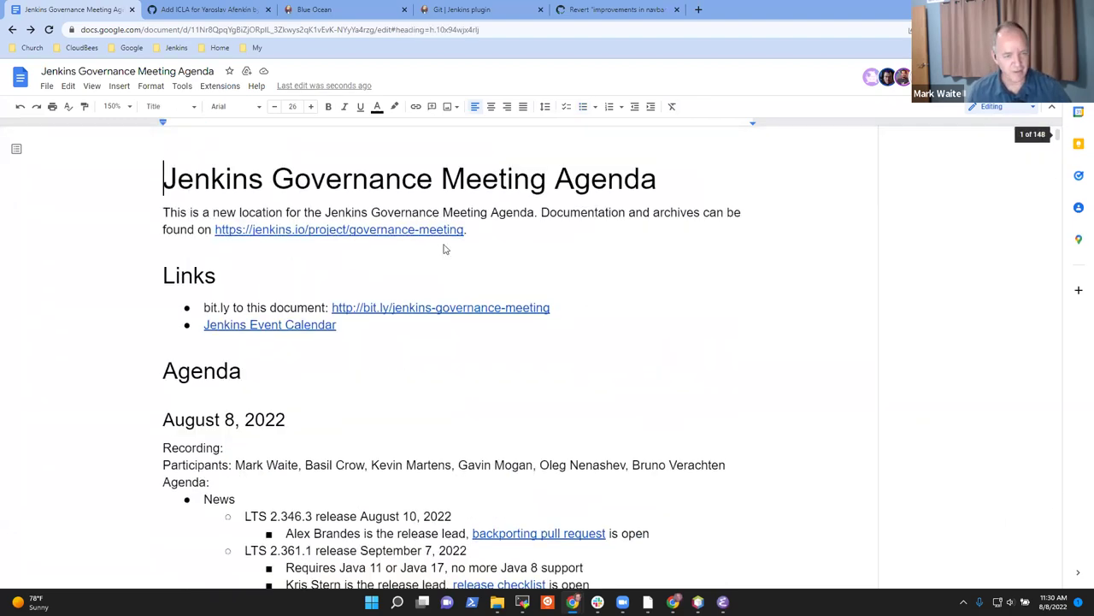
scroll(384, 314, down, 10)
scroll(384, 314, down, 10)
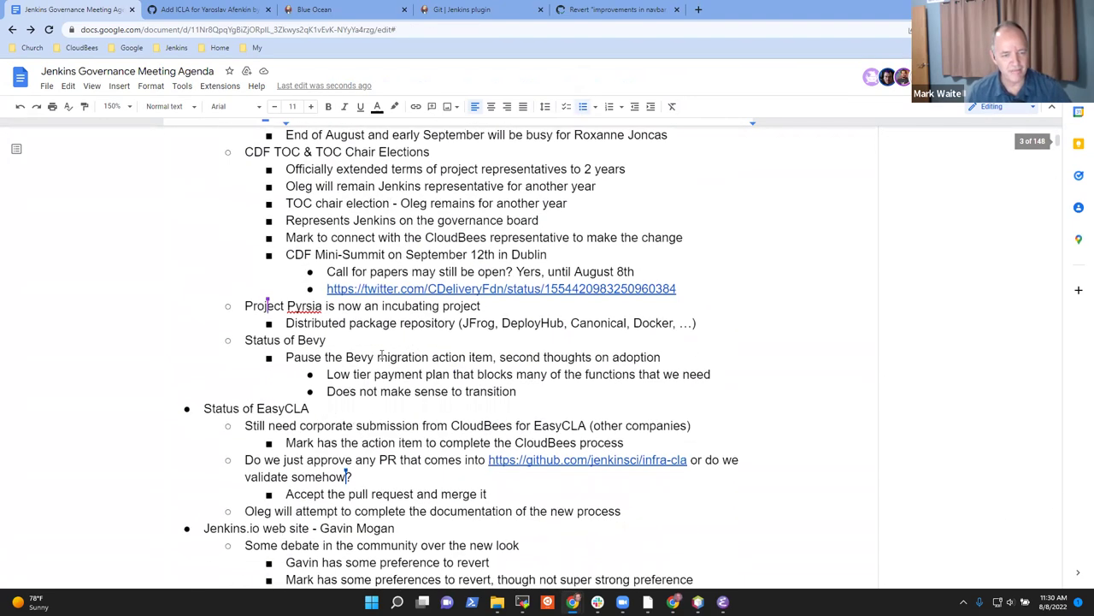
scroll(387, 428, down, 2)
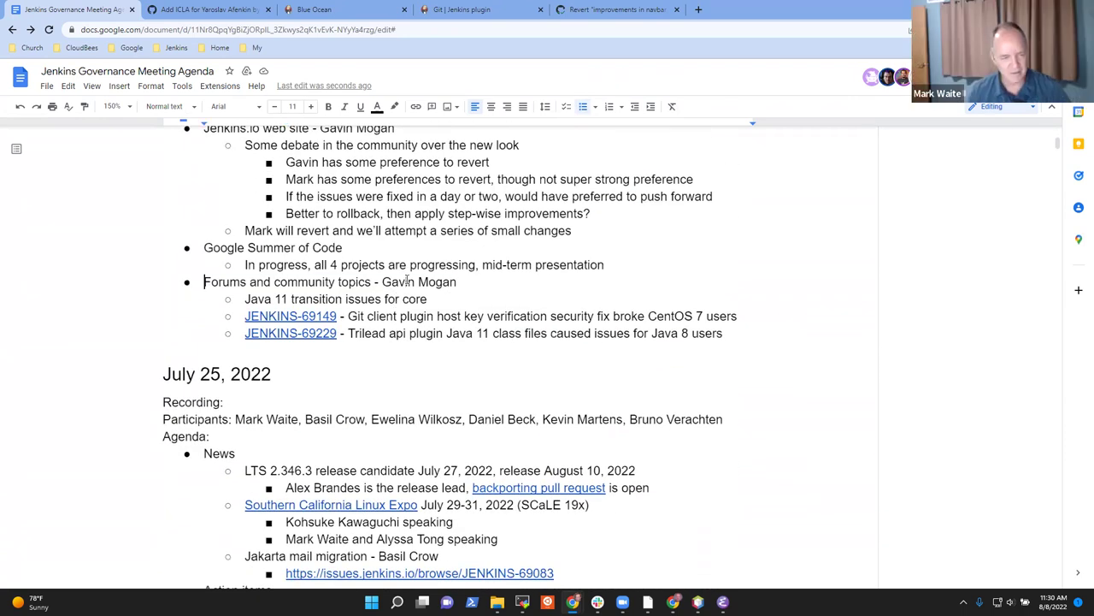
triple_click(408, 281)
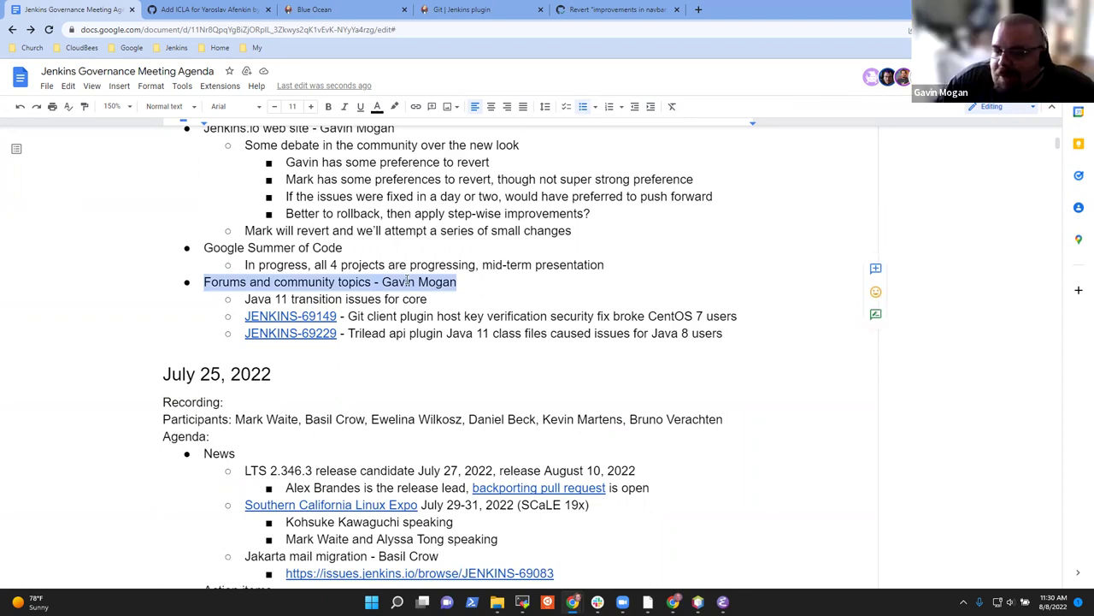
click(435, 299)
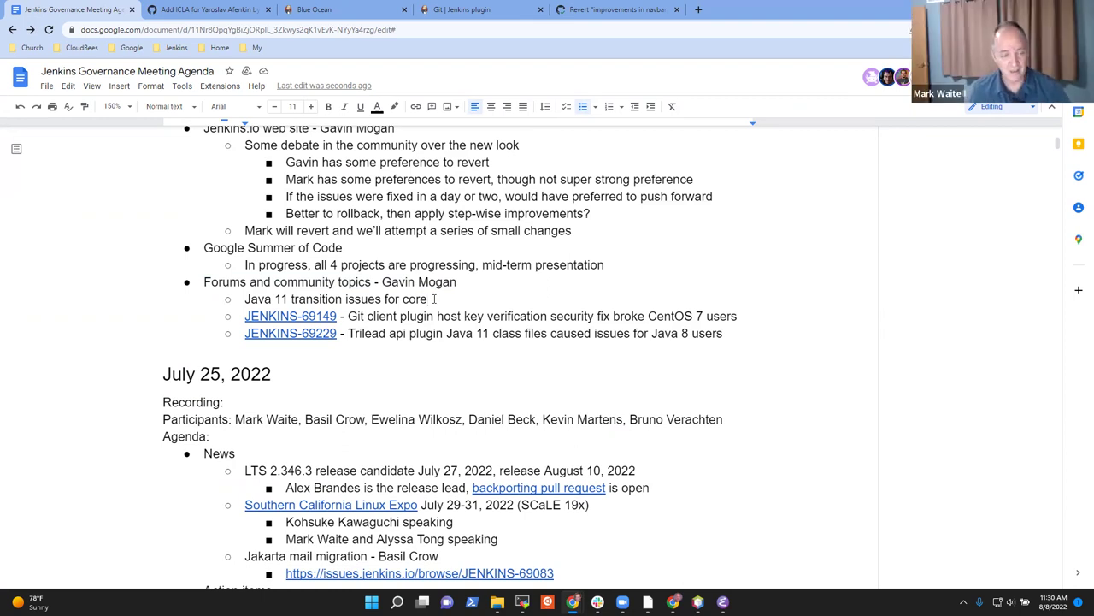
triple_click(434, 298)
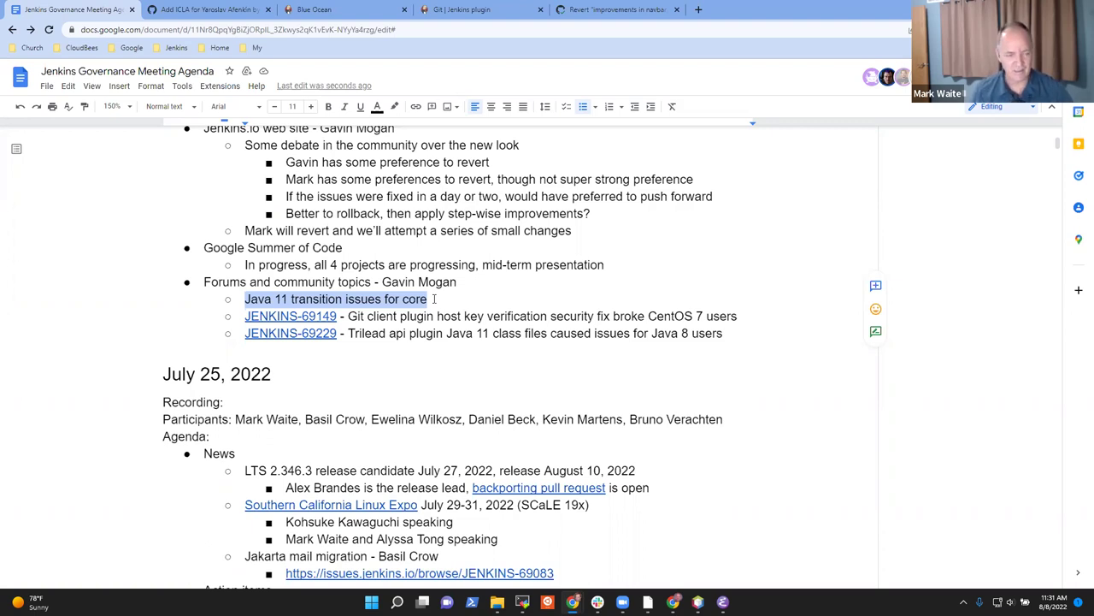
- Add a nested bullet under "Java 11 transition issues for core" reading "Also had to use a 32 bit Java 11 agent"
click(390, 317)
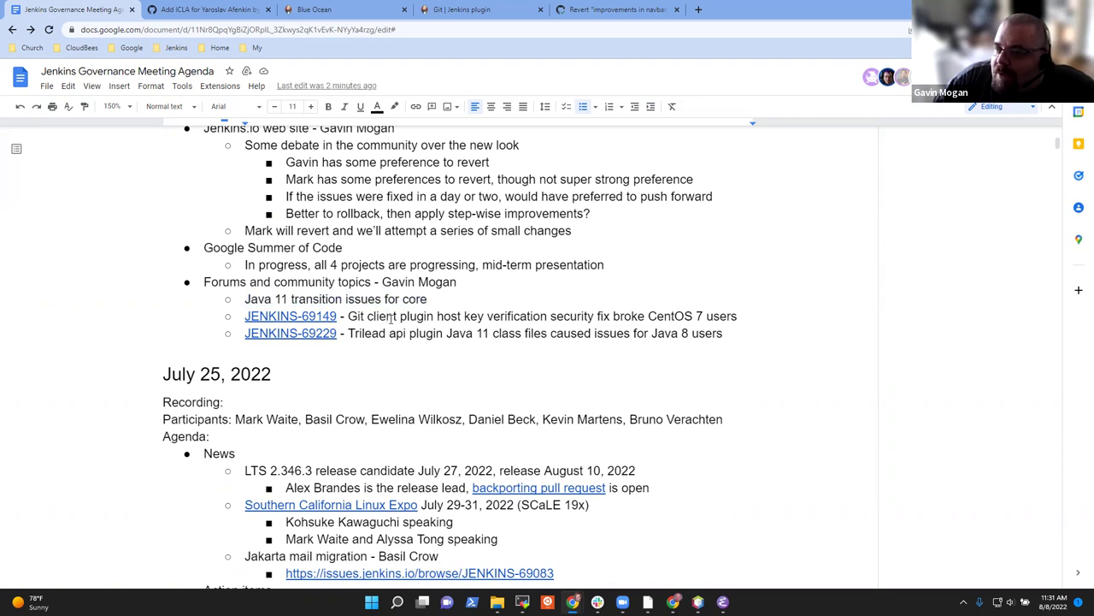
key(Up)
key(End)
key(Return)
key(Tab)
text(Also had to )
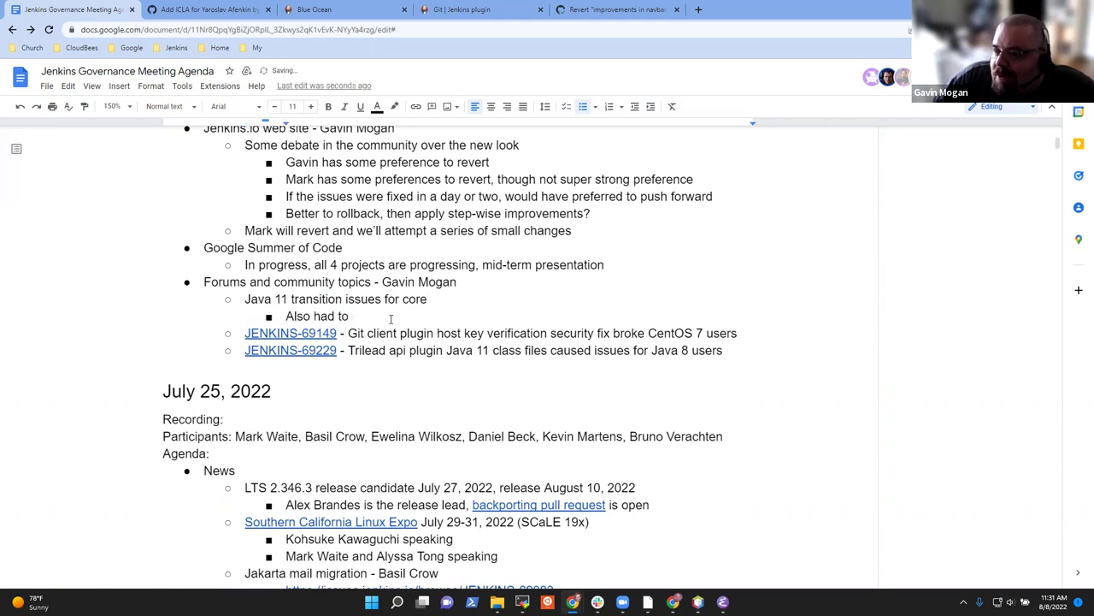
text(use a )
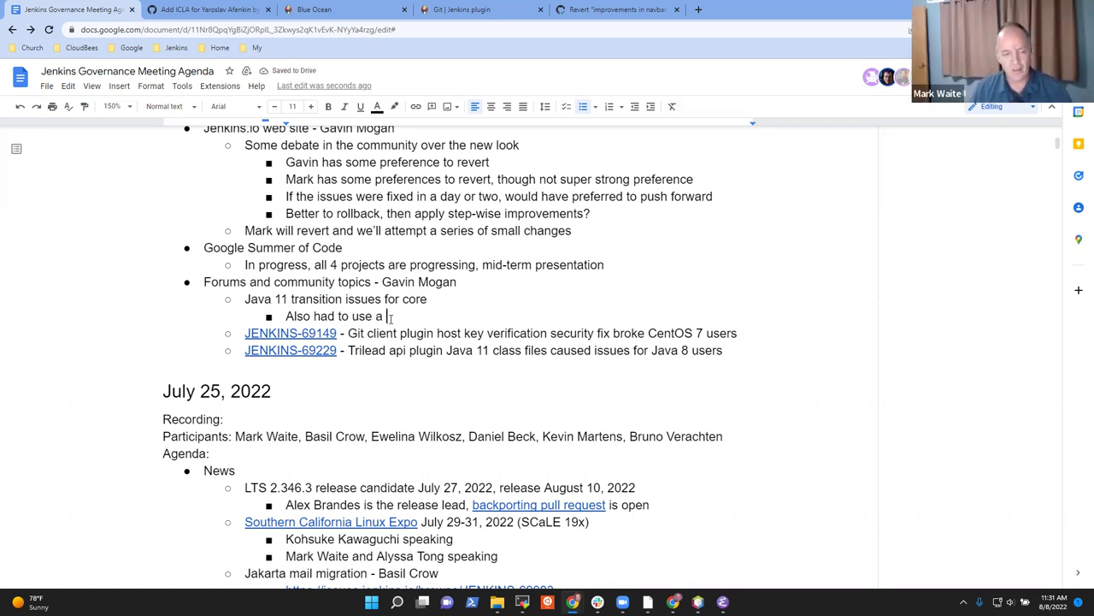
text(j)
key(BackSpace)
text(32 bit Java 11 )
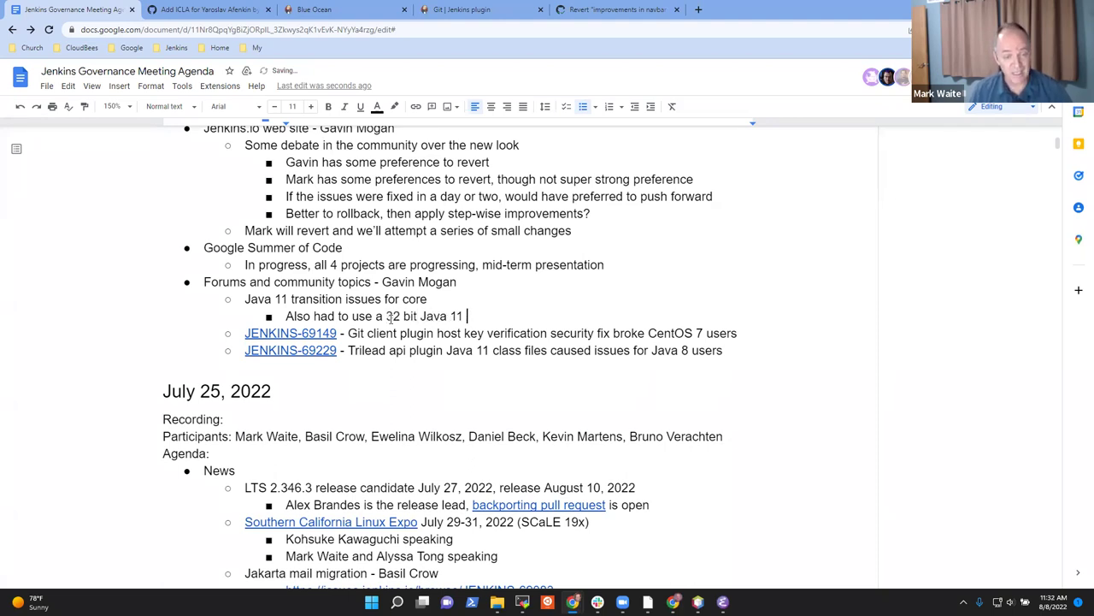
text(agent)
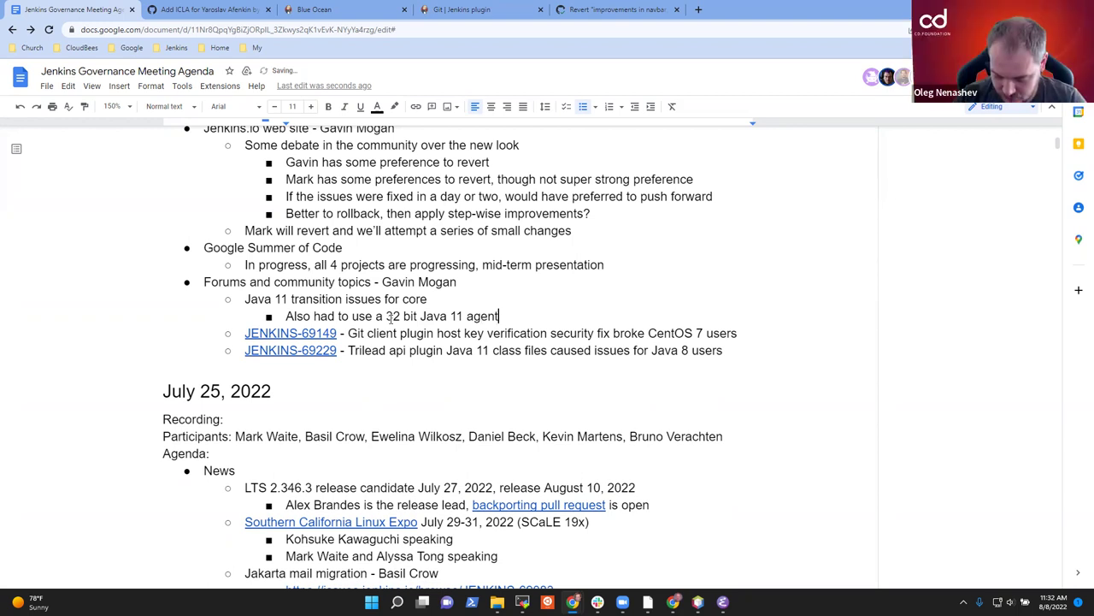
- Reword the bullet about the 32 bit agent to read "Also used a 32 bit Java 11 agent"
key(ctrl+Left)
key(ctrl+Left)
key(ctrl+Left)
key(ctrl+Left)
key(ctrl+Left)
key(ctrl+Left)
key(ctrl+Left)
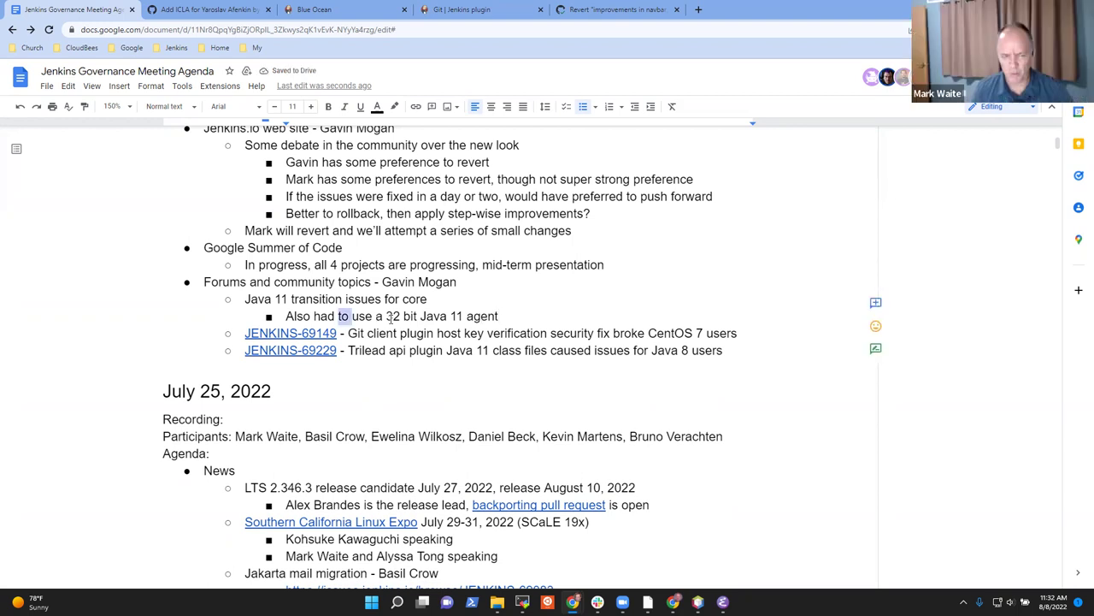
key(ctrl+BackSpace)
key(ctrl+BackSpace)
key(Right)
key(Right)
key(Right)
text(d)
key(End)
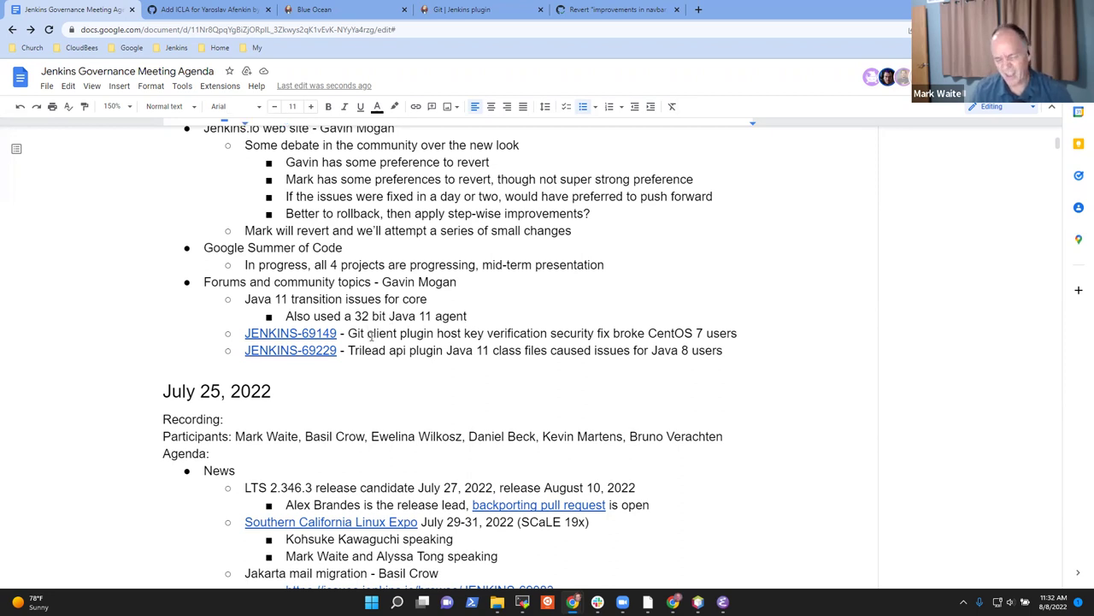
- Highlight the description of the JENKINS-69149 item, followed by that of the JENKINS-69229 item, for discussion
click(369, 334)
key(ctrl+Left)
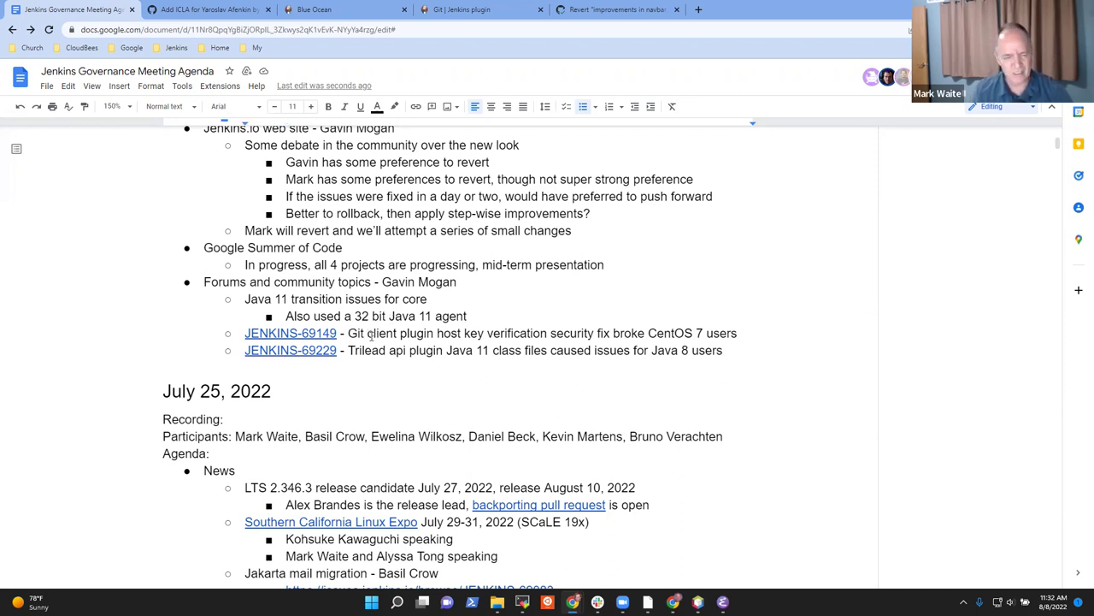
key(shift+End)
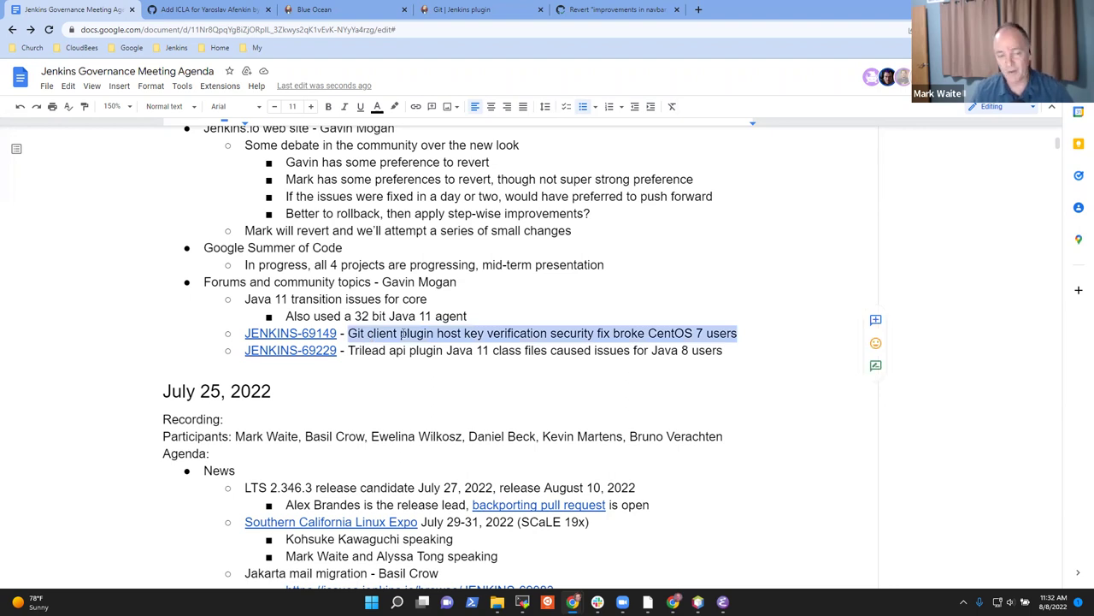
click(405, 333)
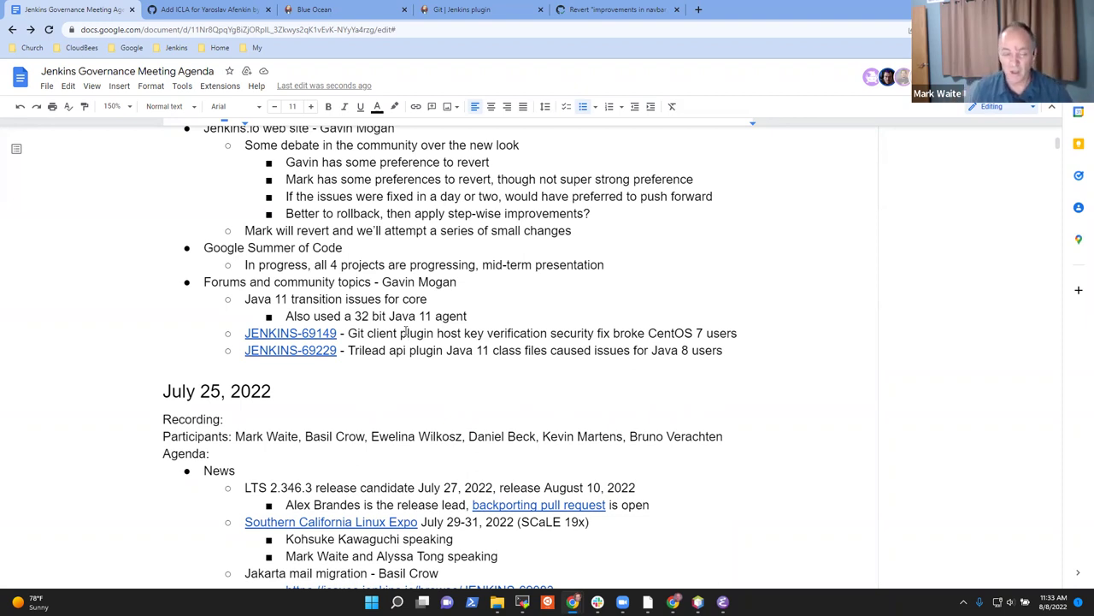
key(ctrl+Left)
key(ctrl+Left)
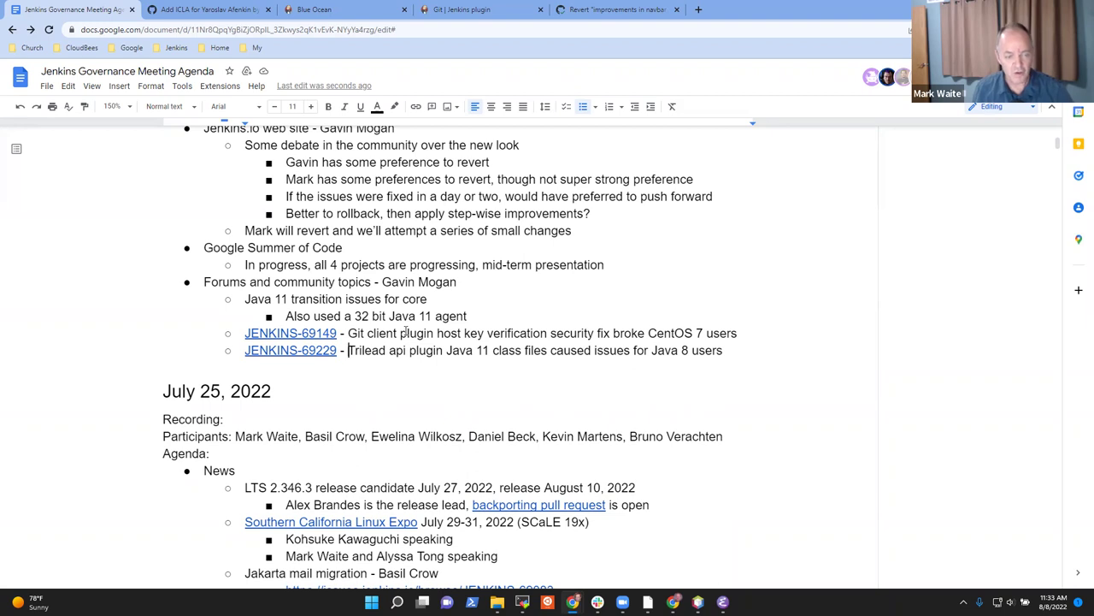
key(shift+End)
key(Left)
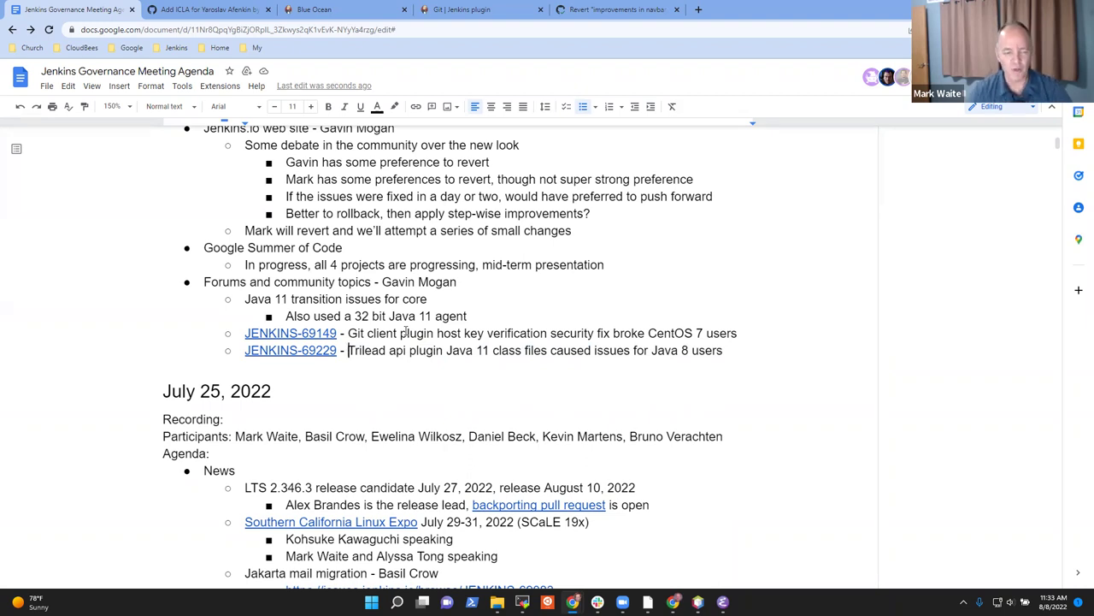
- Open the linked JENKINS-69229 issue, examine its full list of issue links, and return to the end of its agenda line
click(285, 351)
click(310, 369)
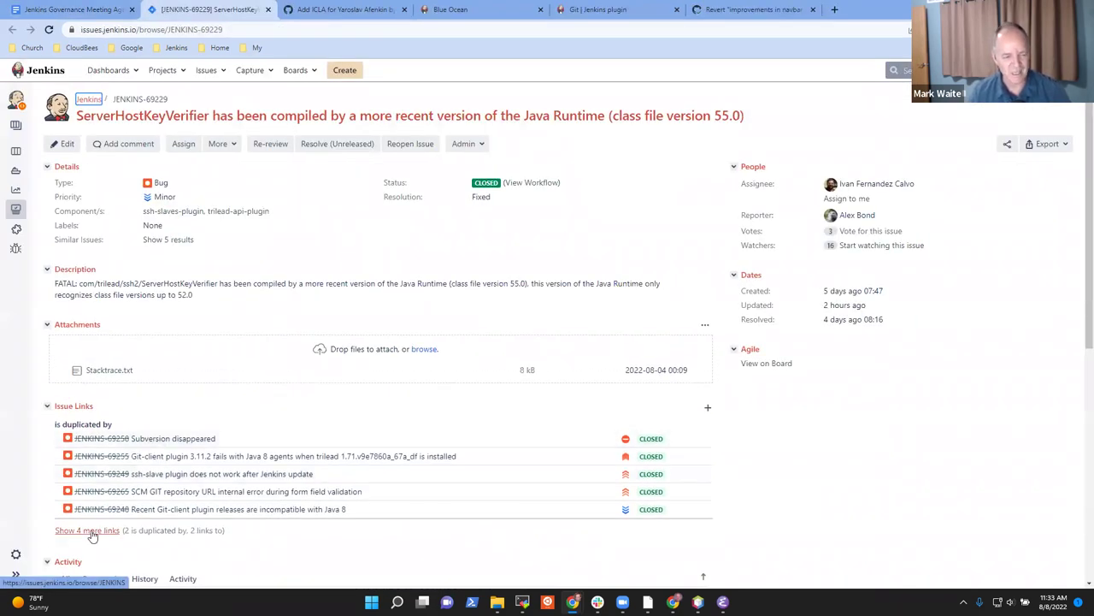
click(91, 530)
scroll(351, 325, down, 2)
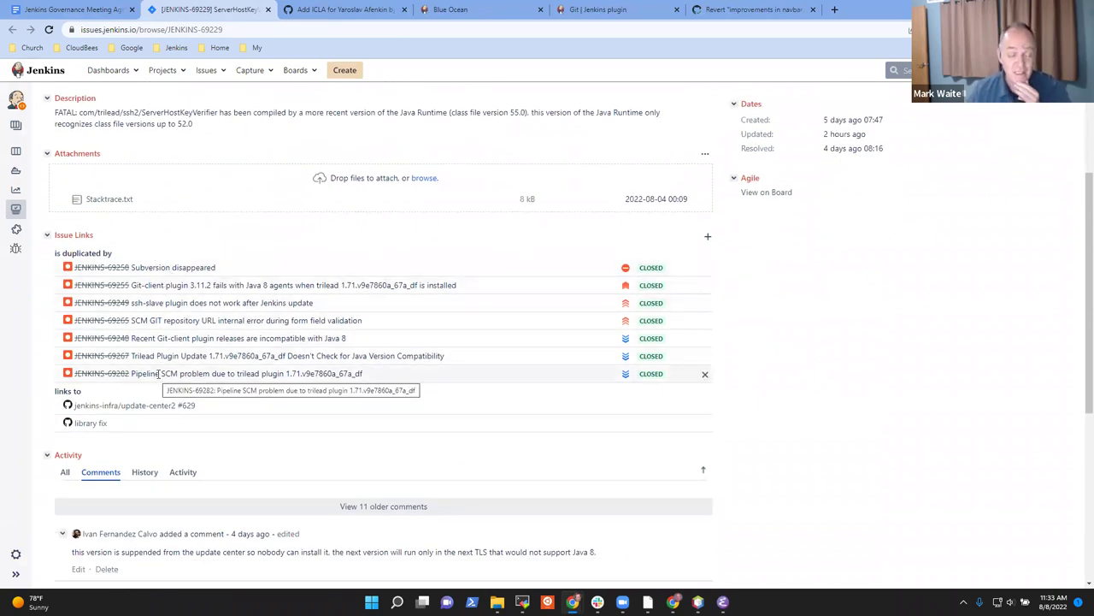
click(94, 10)
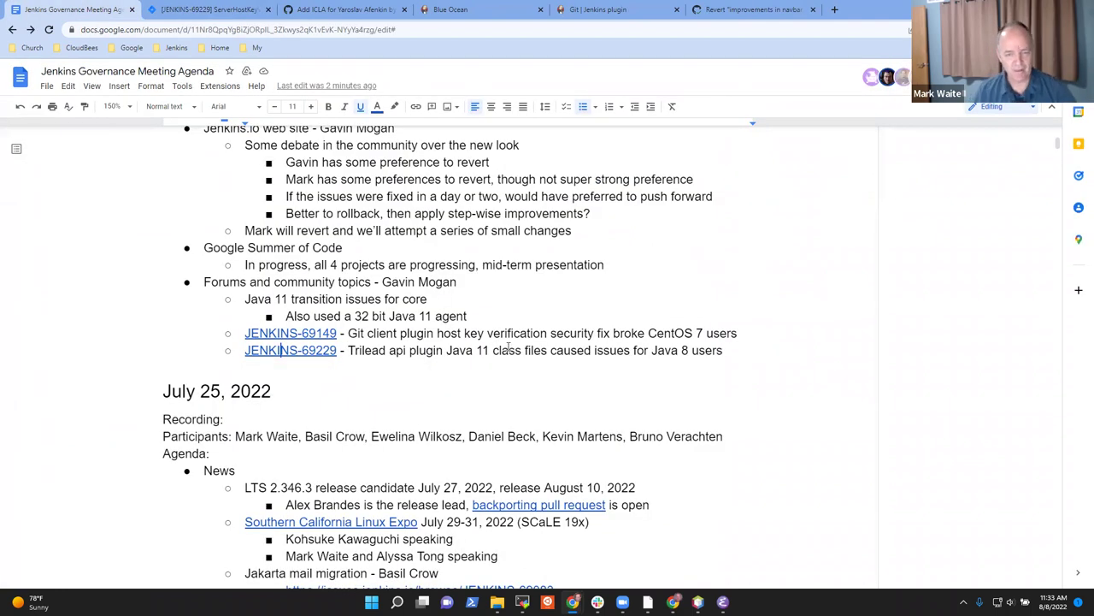
key(End)
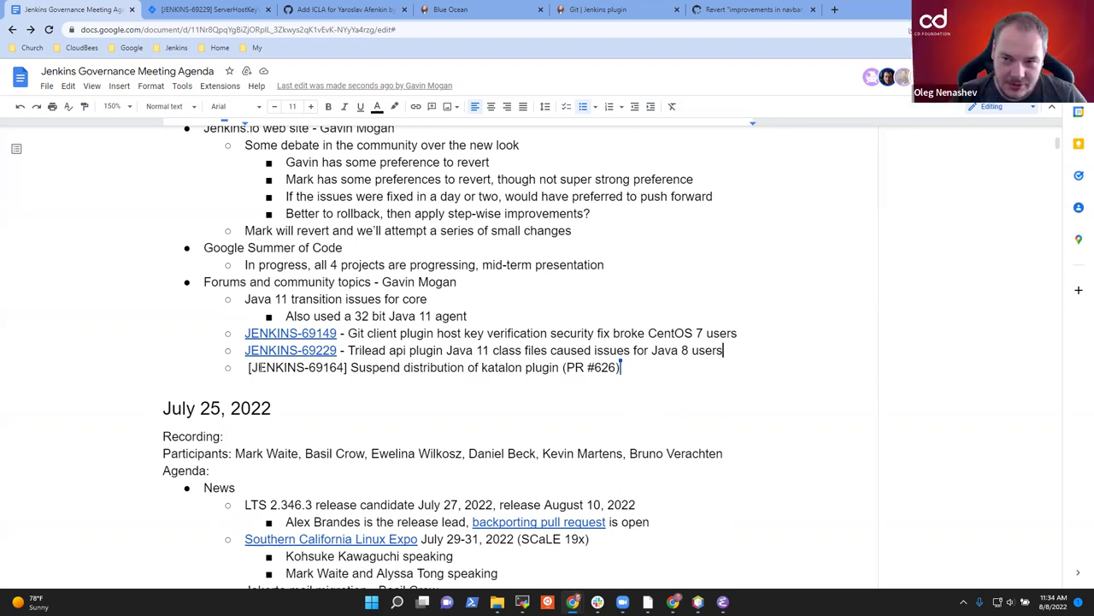
- Copy the JENKINS-69164 key from the Katalon plugin bullet and load that issue in place of JENKINS-69229 in the issue tracker
drag(261, 366, 311, 365)
key(ctrl+c)
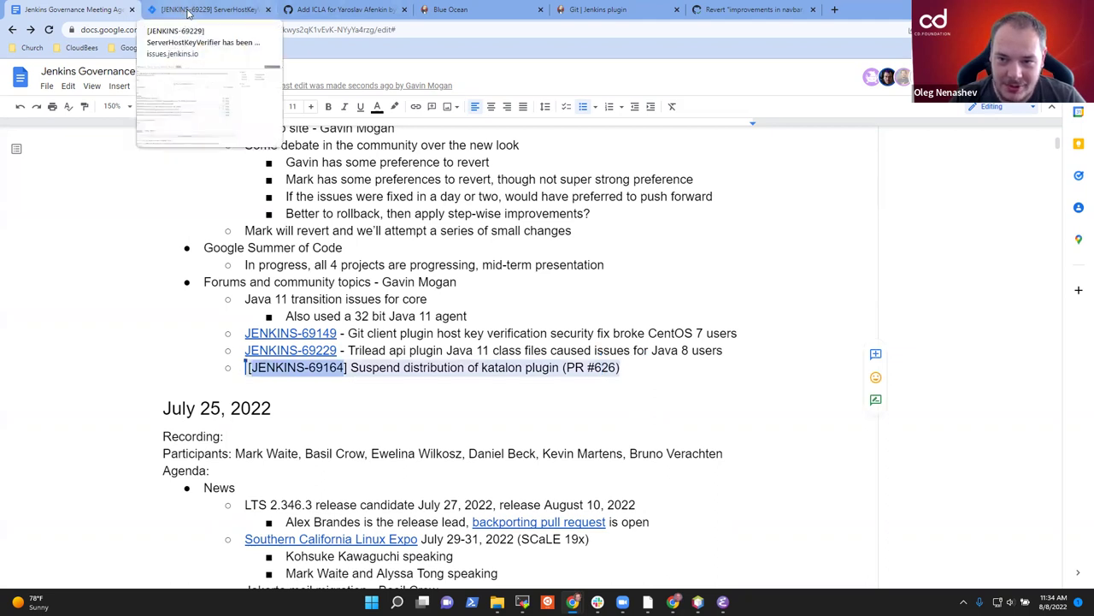
click(188, 12)
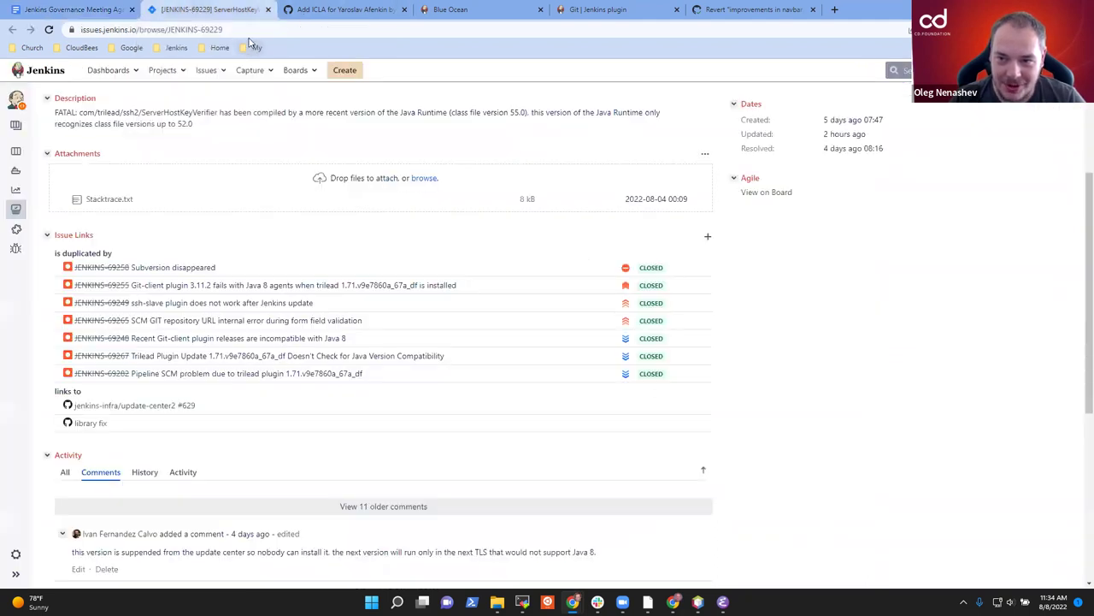
key(End)
key(ctrl+shift+Left)
key(ctrl+shift+Left)
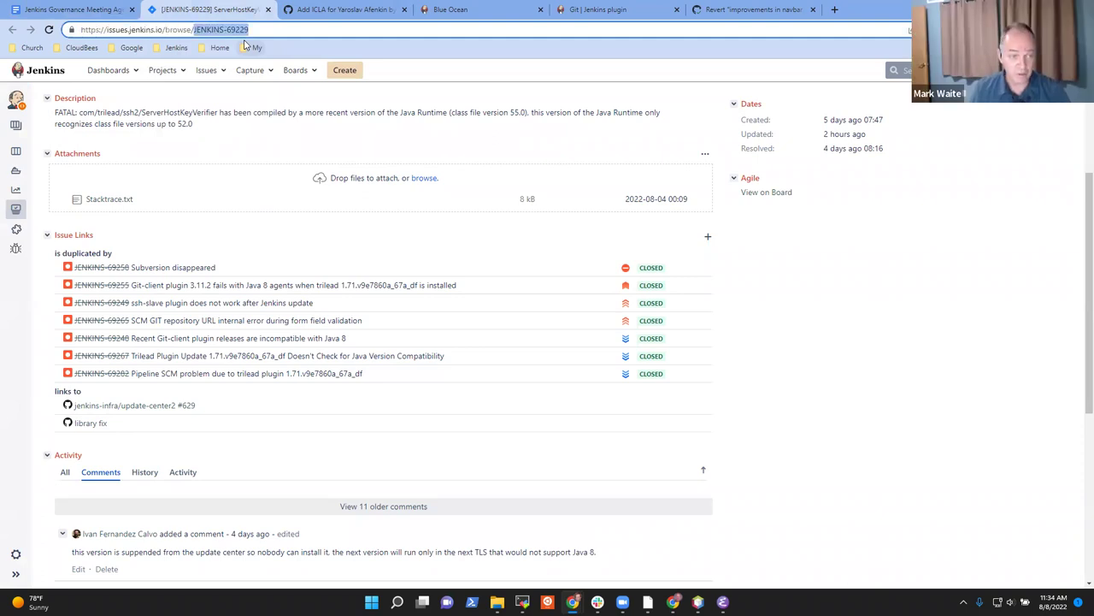
key(ctrl+v)
key(Return)
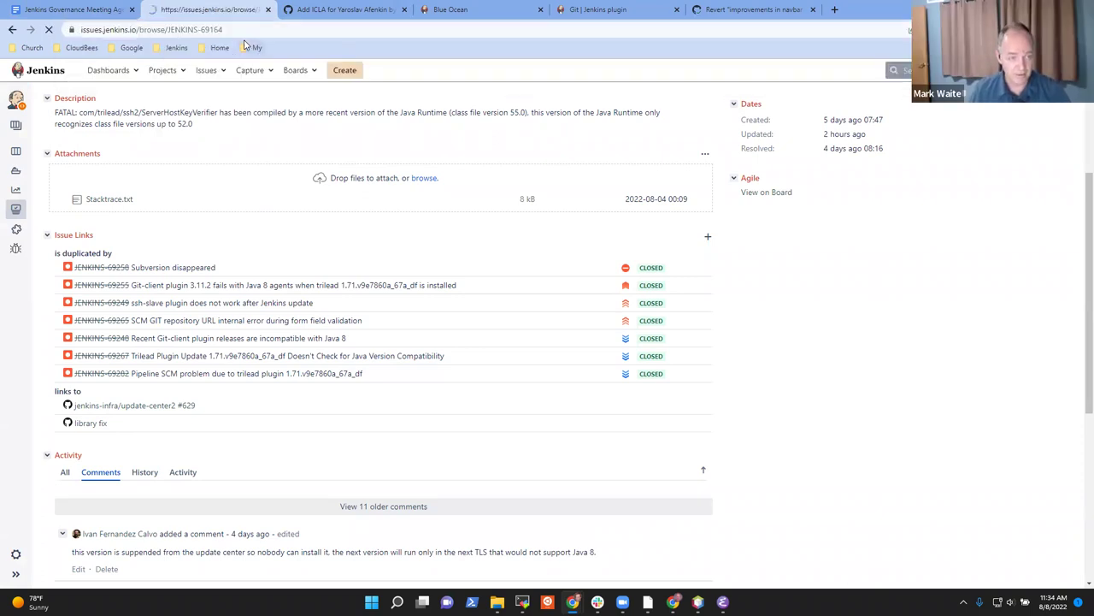
- Examine the JENKINS-69164 issue's details, license description and comment alongside the agenda's Katalon plugin item
click(66, 12)
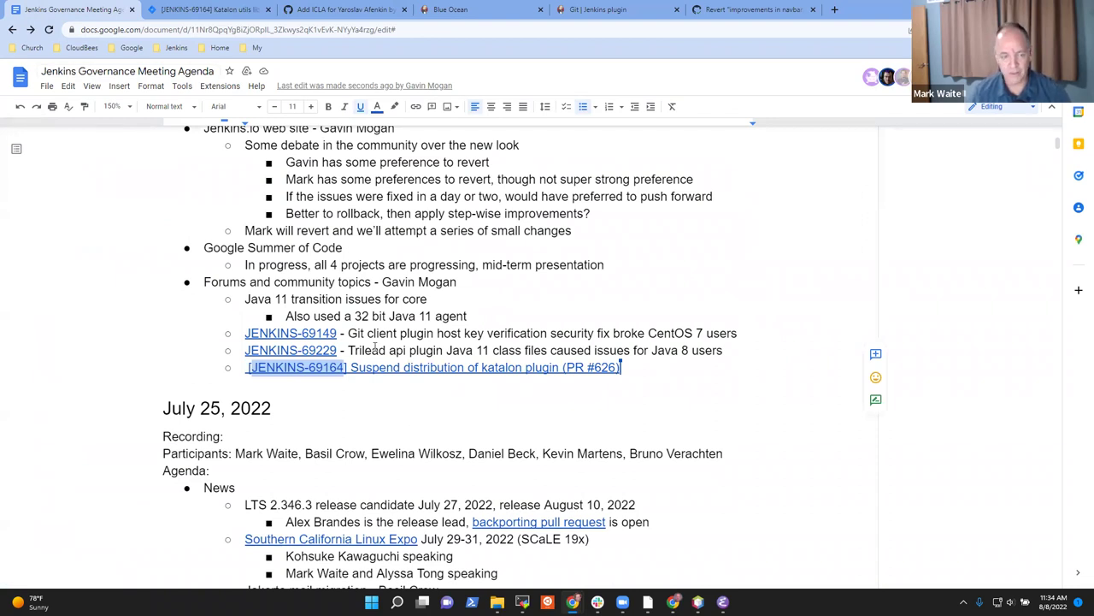
click(212, 11)
click(231, 32)
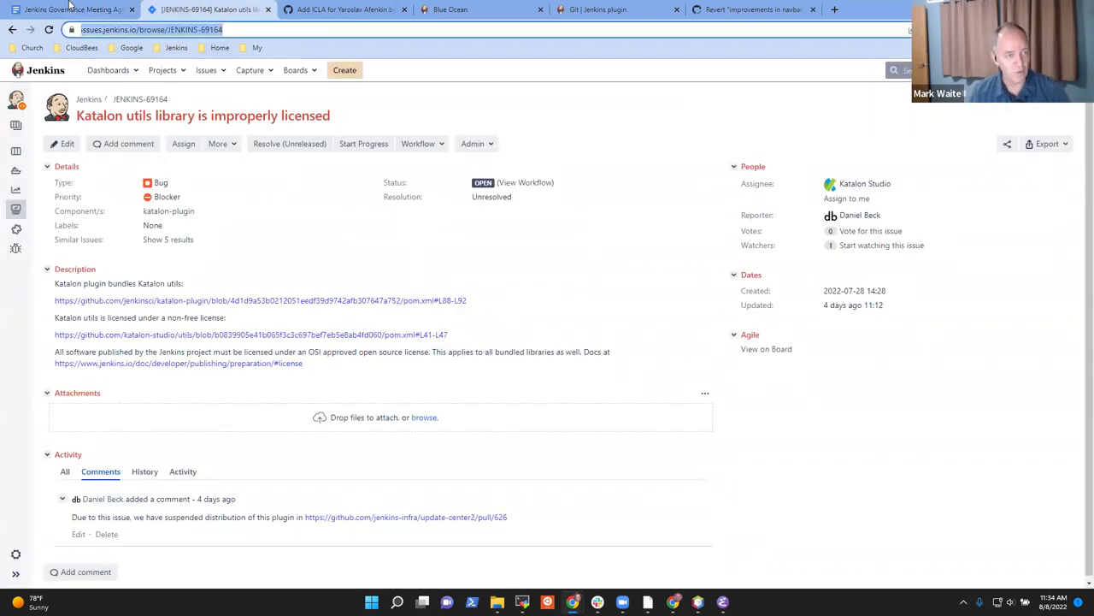
click(47, 11)
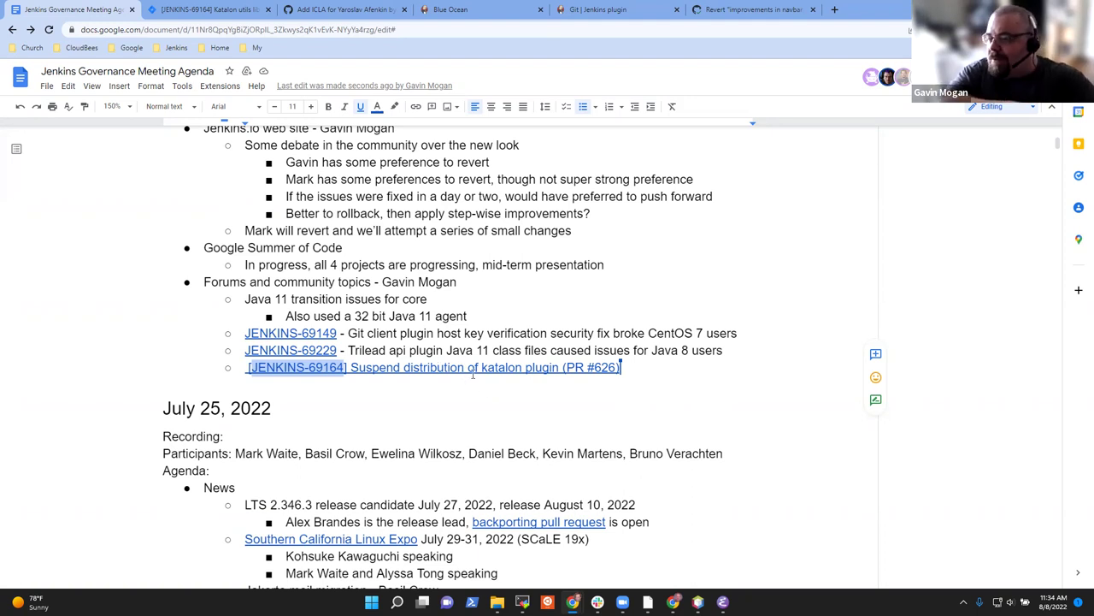
click(210, 10)
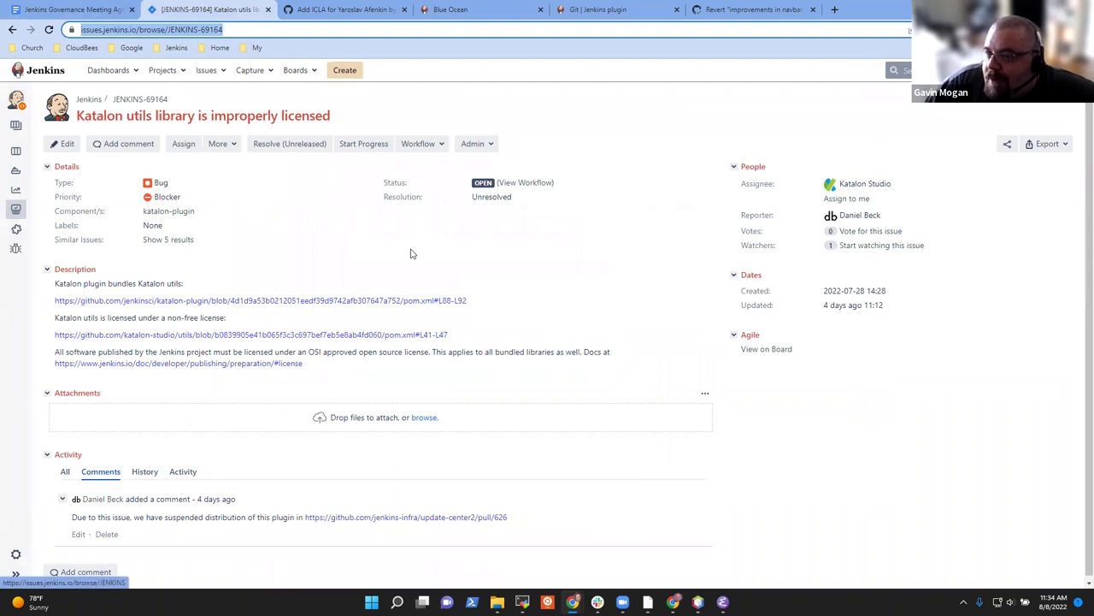
key(ctrl+plus)
key(ctrl+plus)
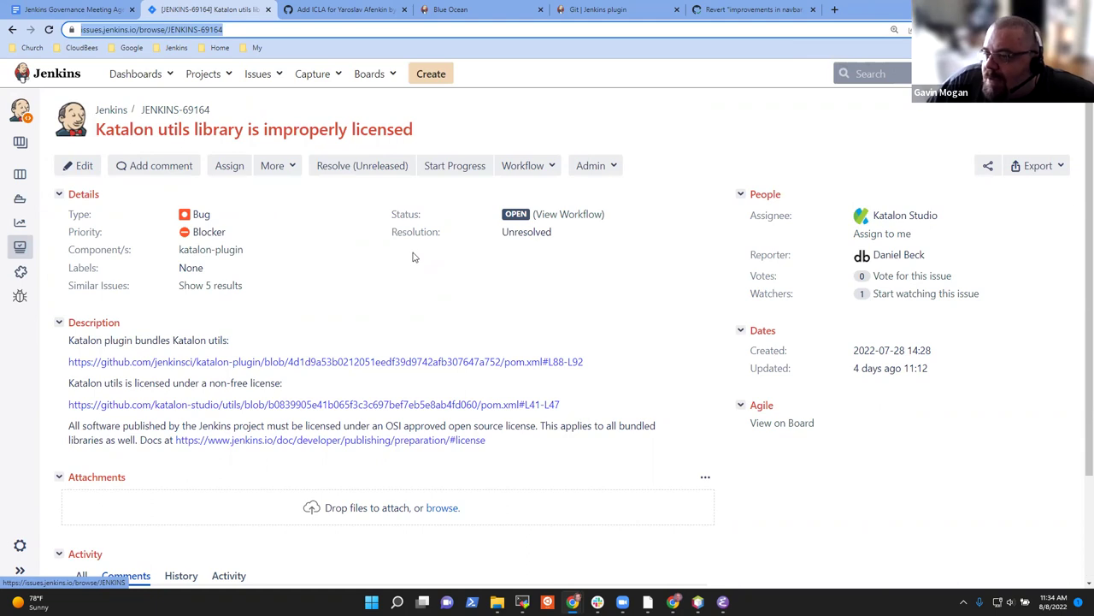
scroll(416, 261, down, 2)
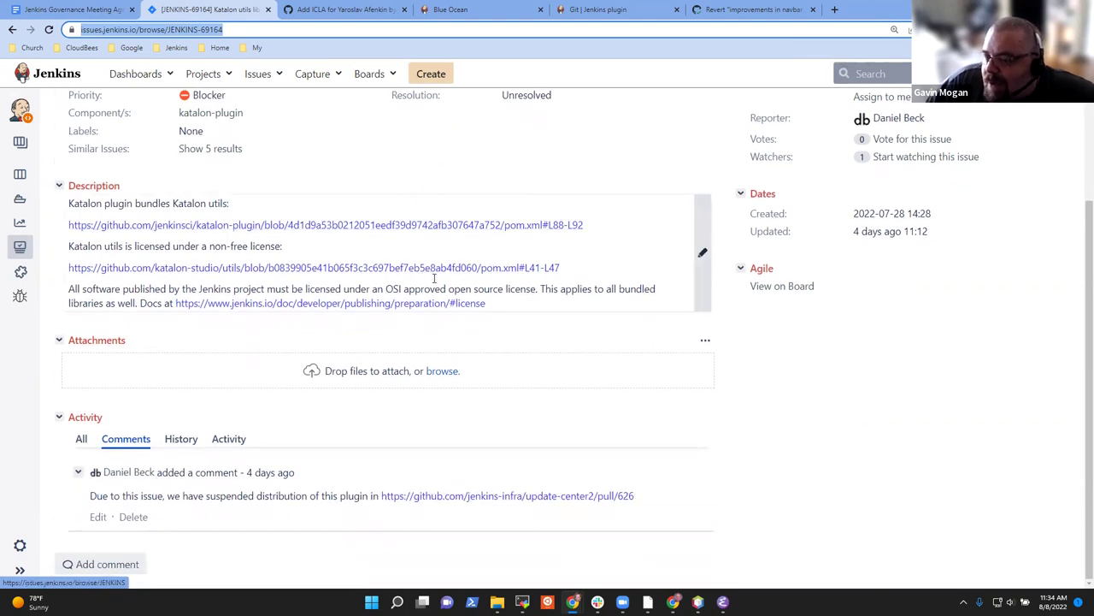
scroll(432, 276, up, 2)
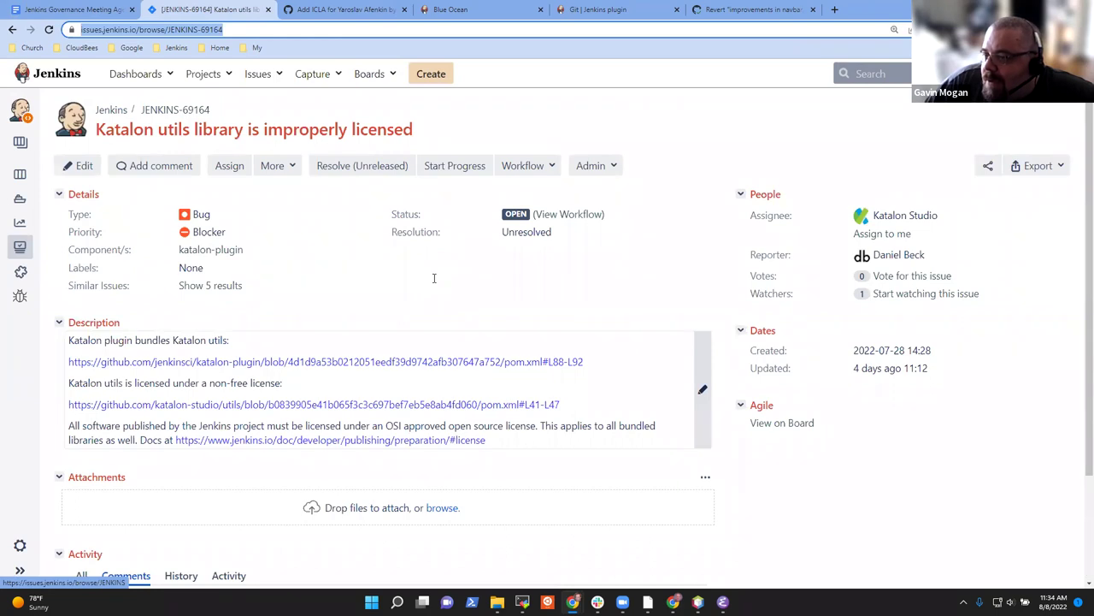
key(ctrl+minus)
key(ctrl+minus)
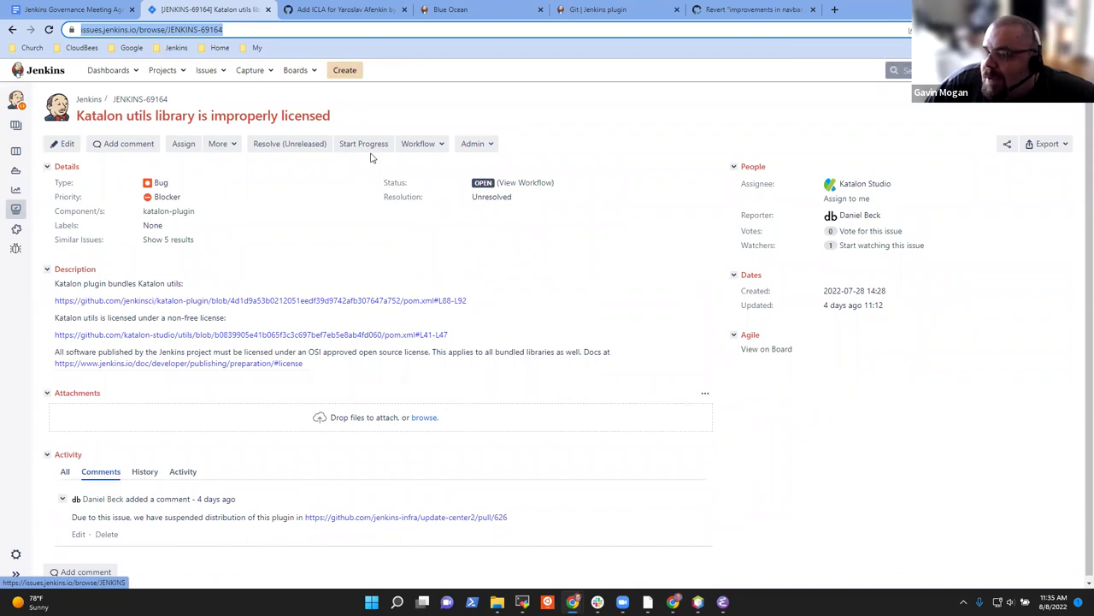
- Recheck the JENKINS-69164 issue against its agenda bullet and return to the end of that bullet
click(99, 11)
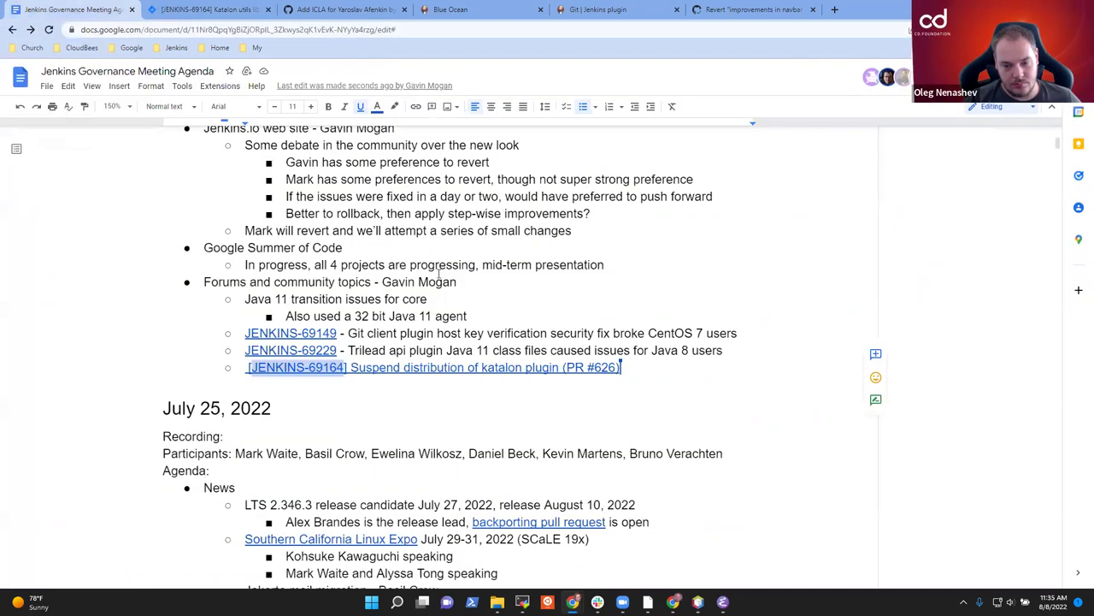
click(637, 370)
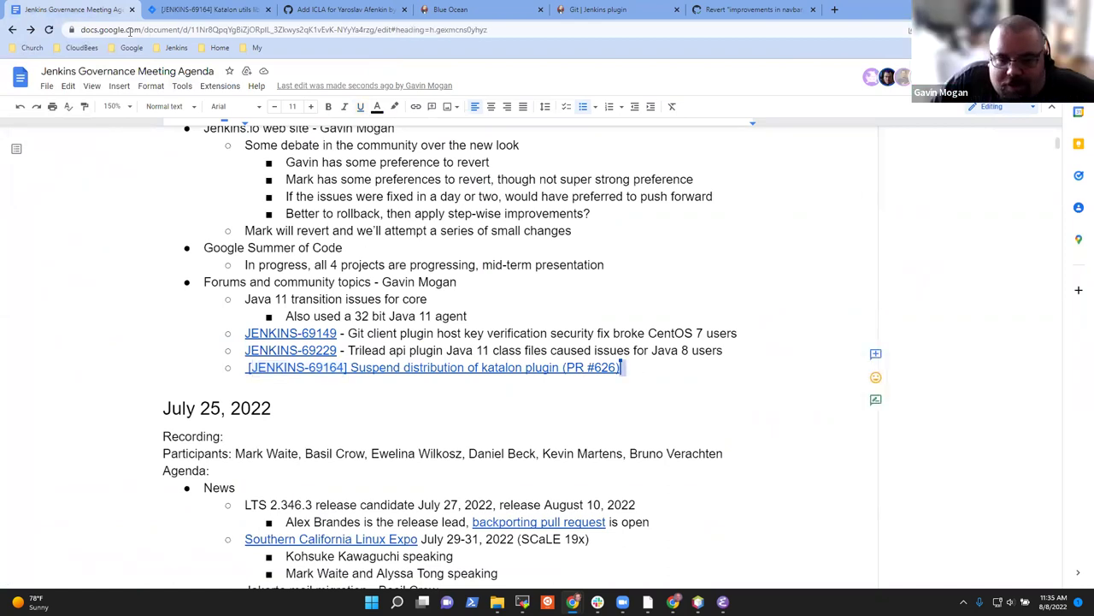
click(171, 9)
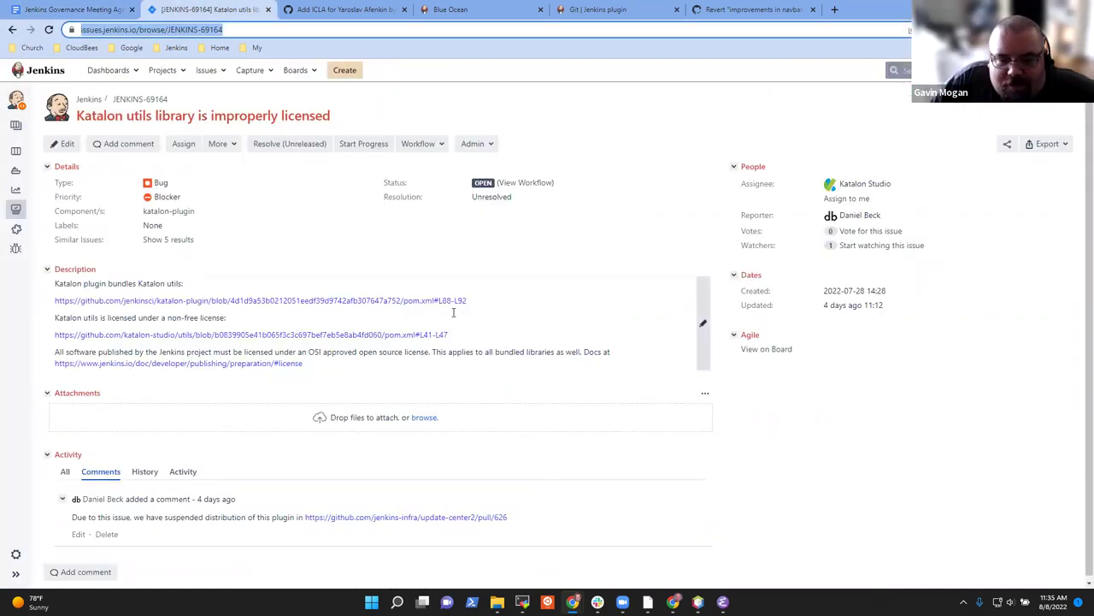
click(100, 8)
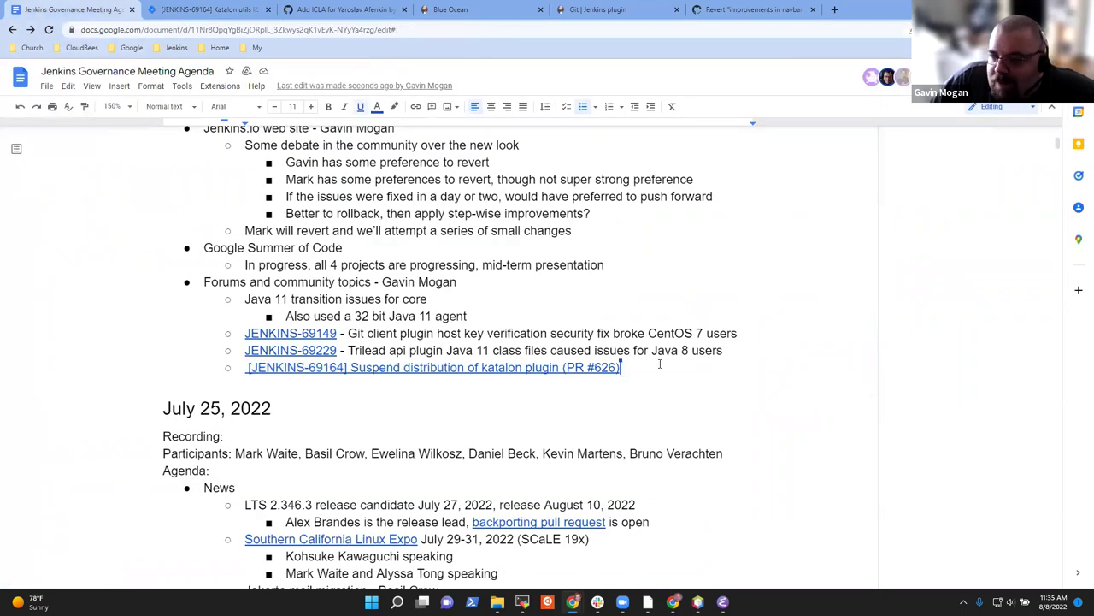
- Below the JENKINS-69164 bullet, add "Vendors.jenkins.io portal development" with the sub-bullet "Prototype being explored"
key(Return)
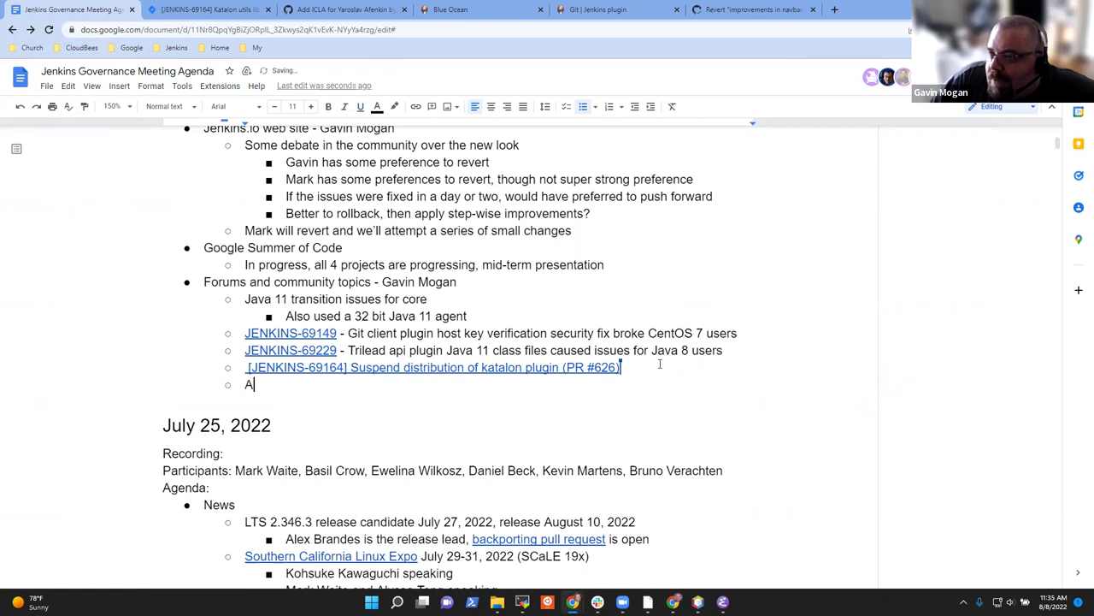
text(Vendors.jenkin)
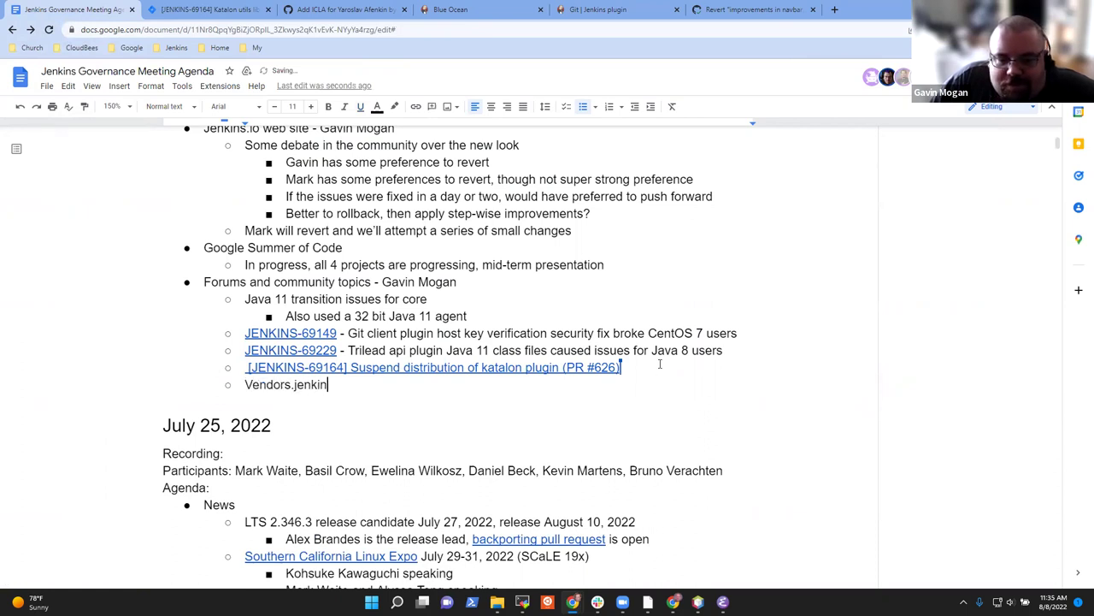
text(s.io portal development)
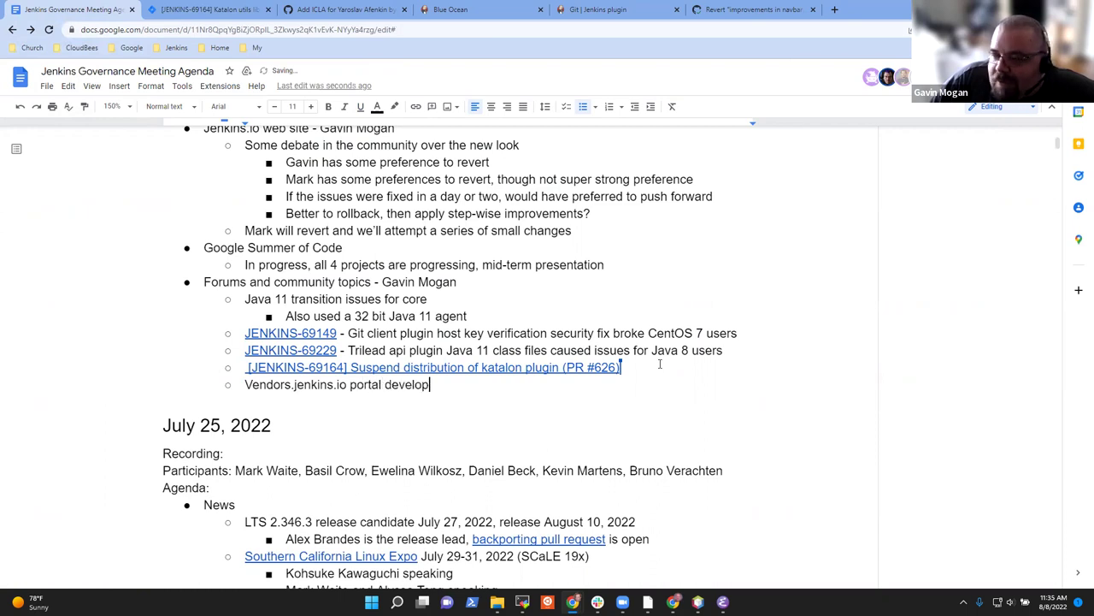
key(Return)
key(Tab)
text(Prototype)
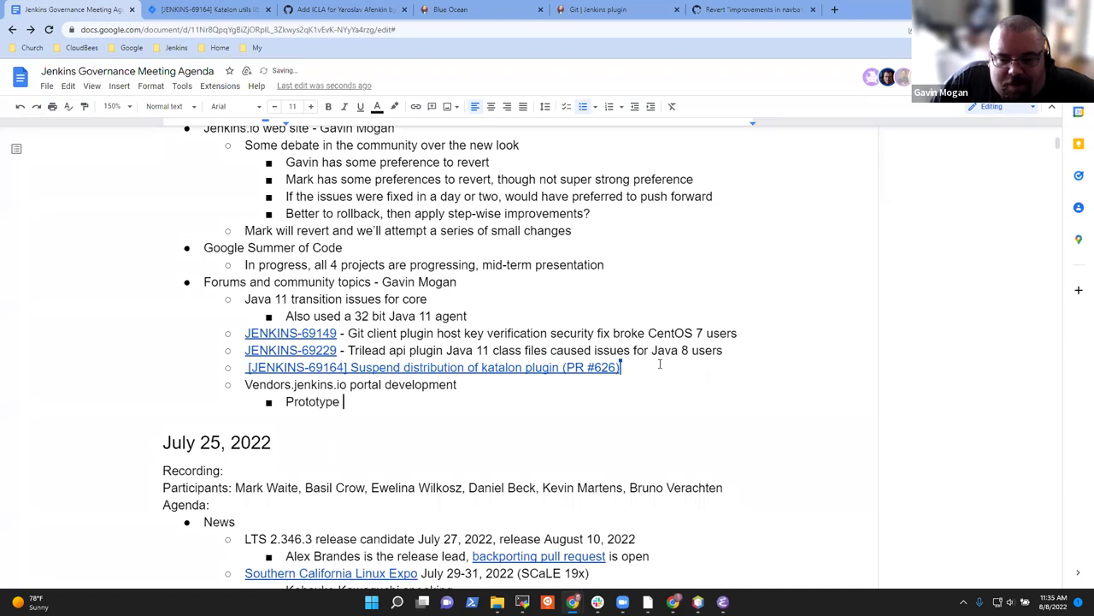
text( being explored)
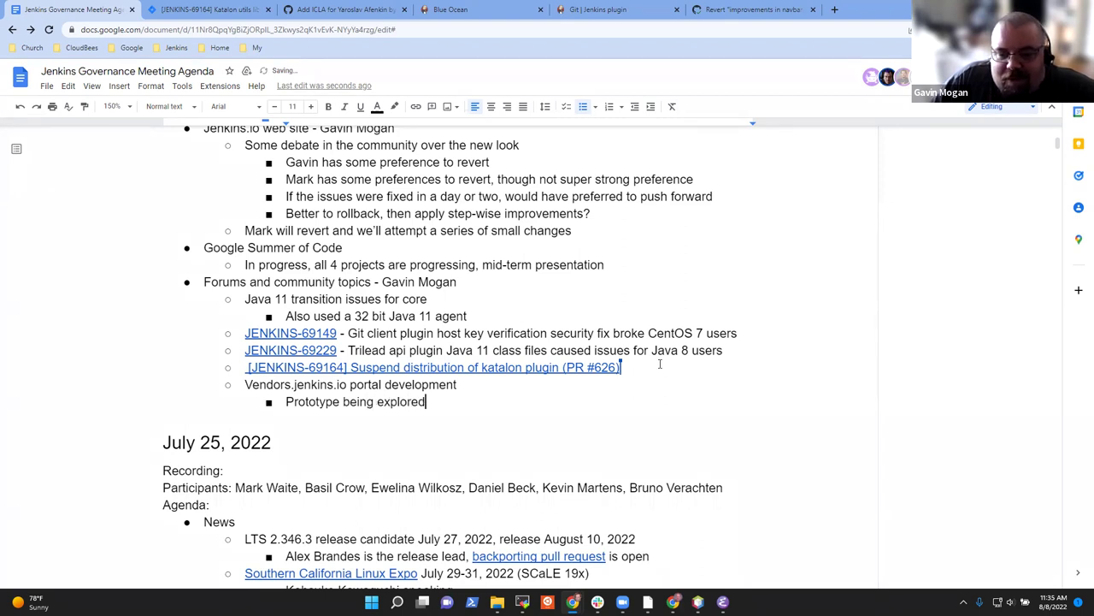
- Add a forum topic at the same level as the vendors portal item: "Complete Jenkins tutorial (moved to “Showing off” category)"
key(shift+Tab)
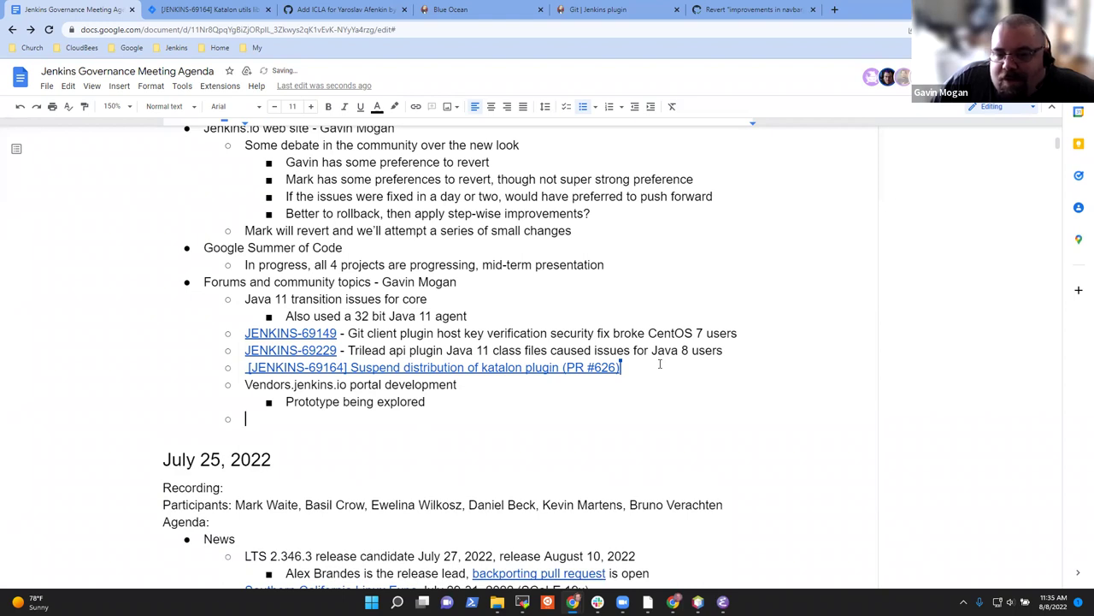
text(Complete)
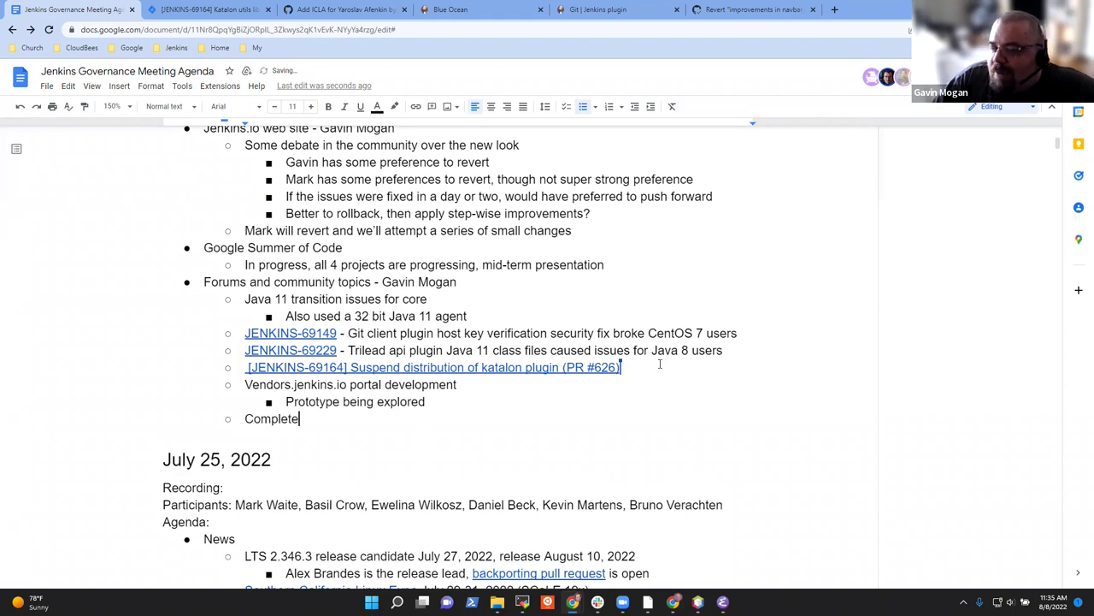
text( Jenkins tutoria)
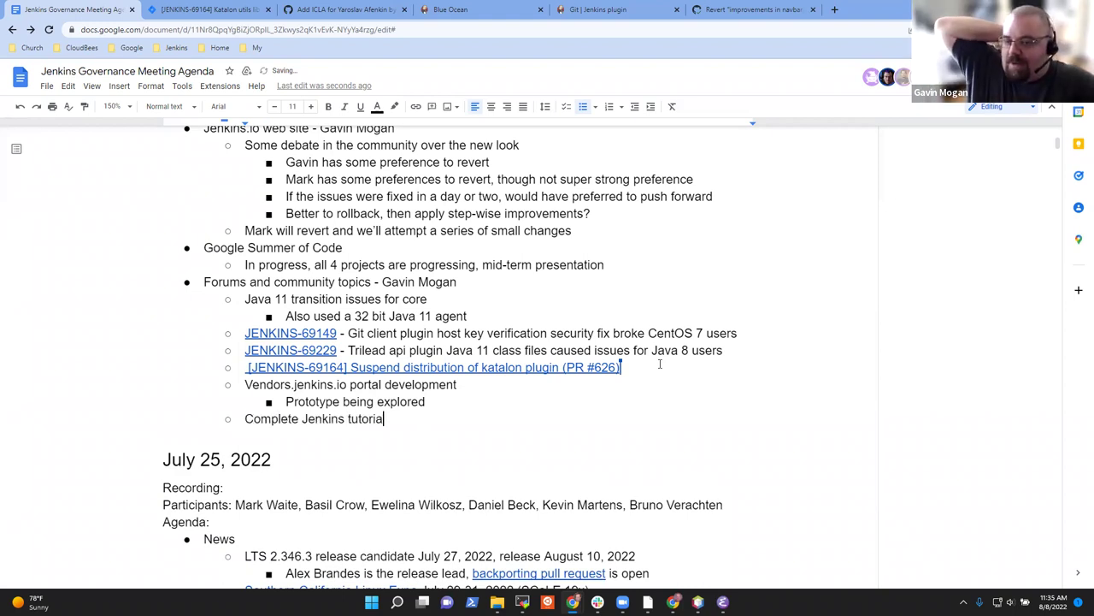
text(l (move)
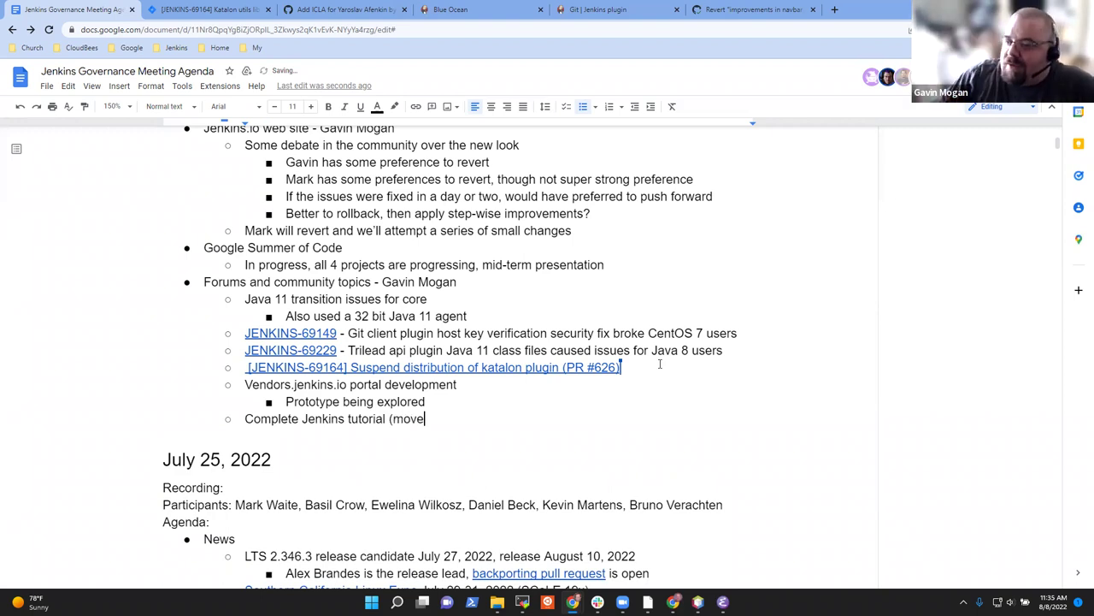
text(d to "Stylewing)
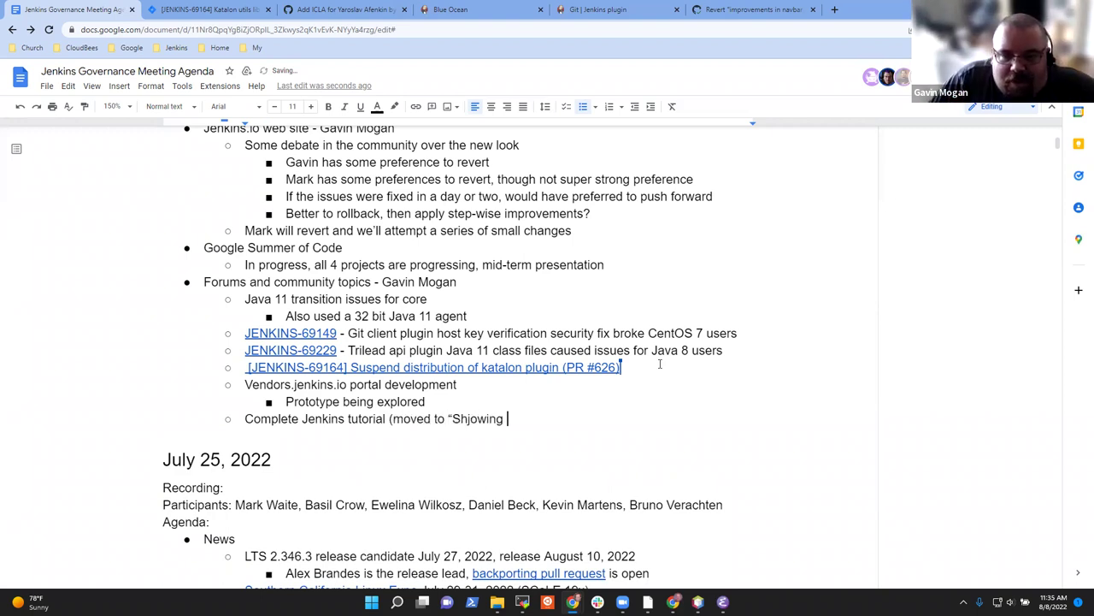
key(ctrl+BackSpace)
text(Showing off)
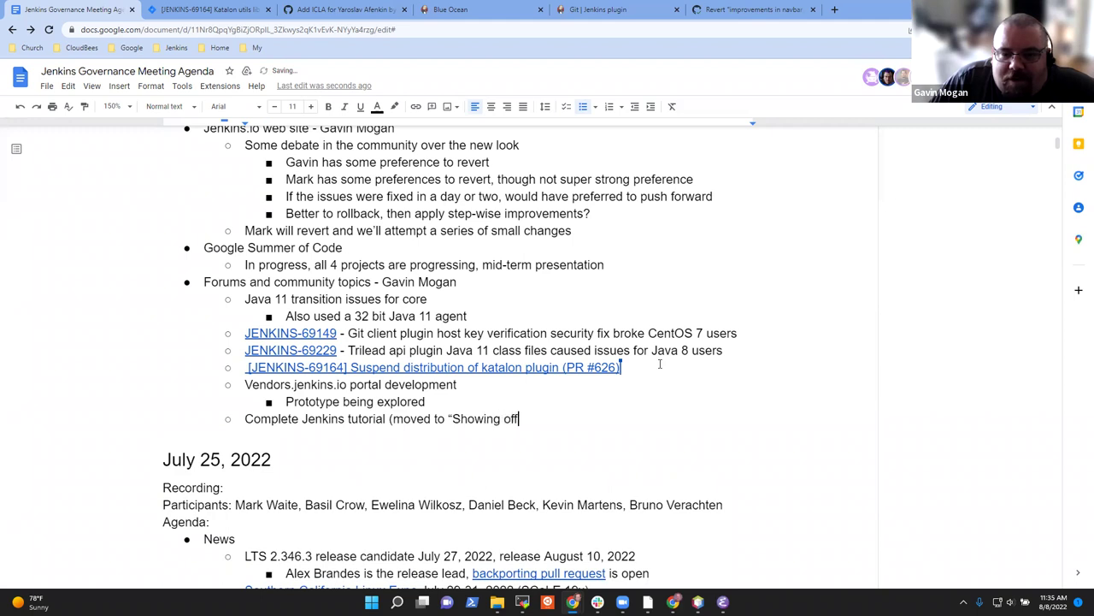
text(" cate)
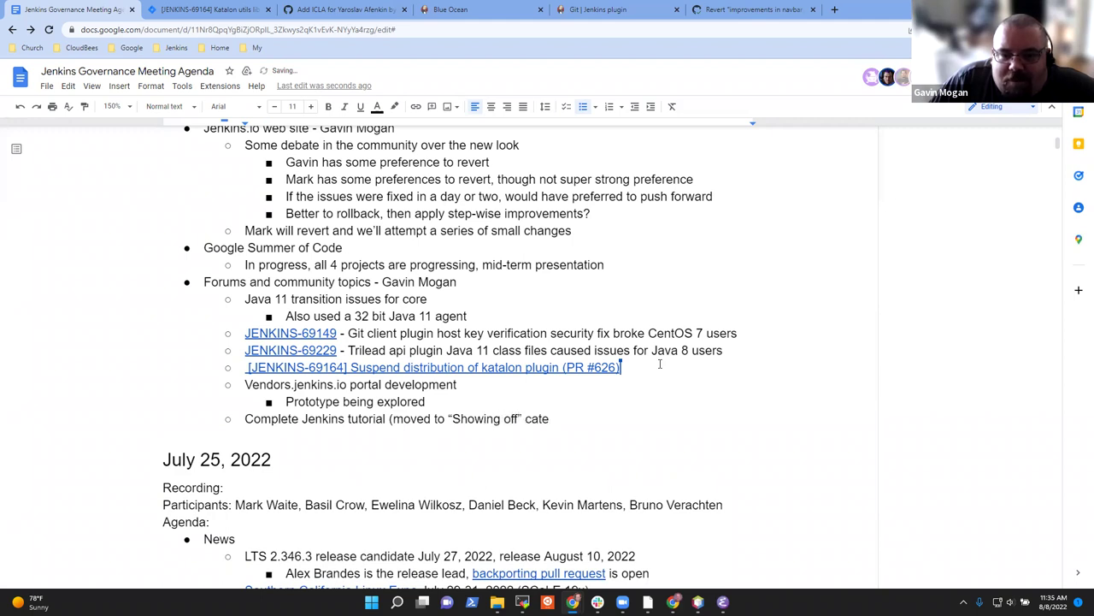
text(gory))
- Add the forum topic "How are plugins verified?" with the sub-bullet "Could document more clearly"
key(Return)
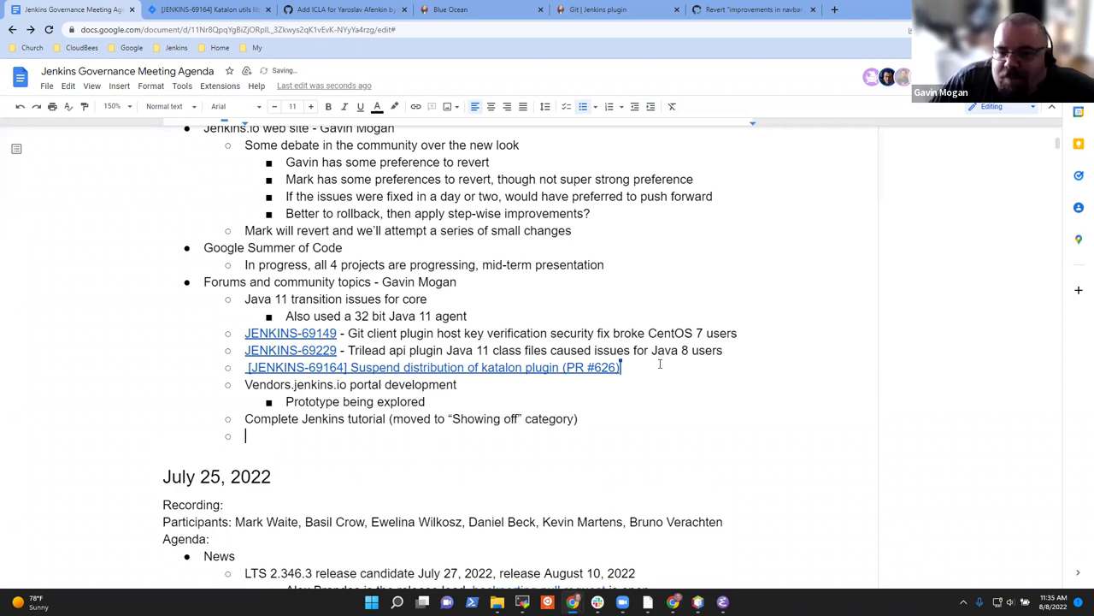
text(Plugin)
key(BackSpace)
key(ctrl+BackSpace)
text(How are plugins verified?)
key(Return)
key(Tab)
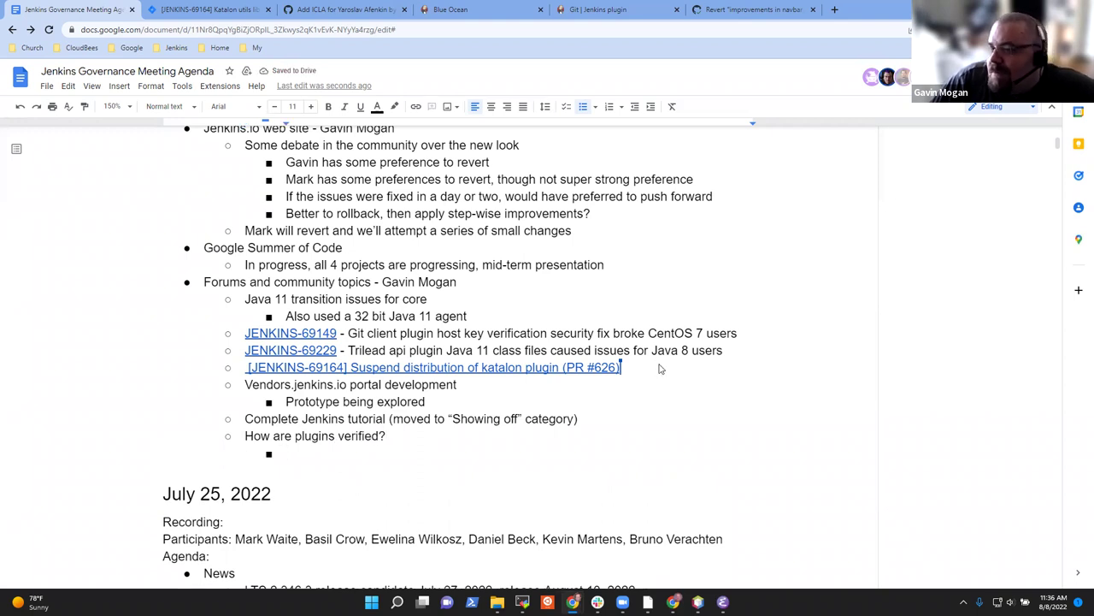
text(Could document more clearly)
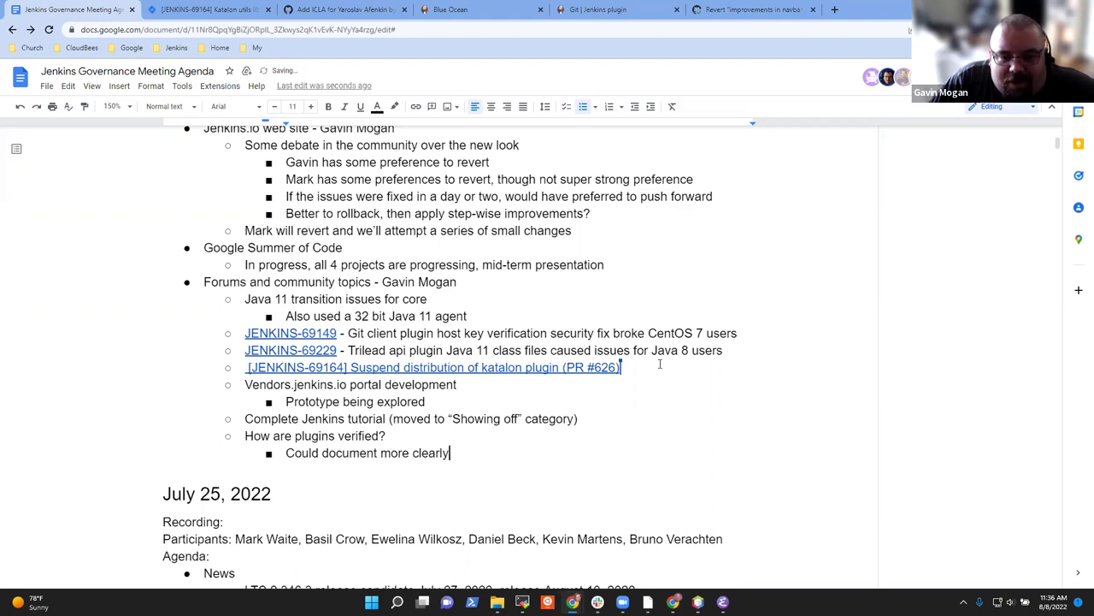
- Add "Communication channels discussion" as the next forum topic, at the same level as the plugin verification question
key(Return)
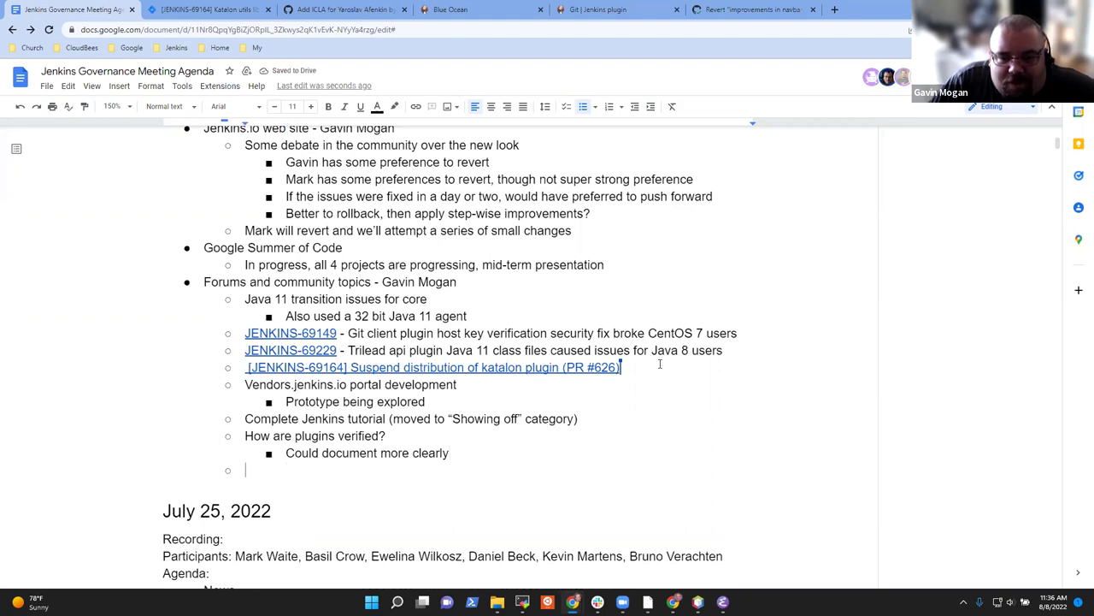
key(shift+Tab)
text(Communication c)
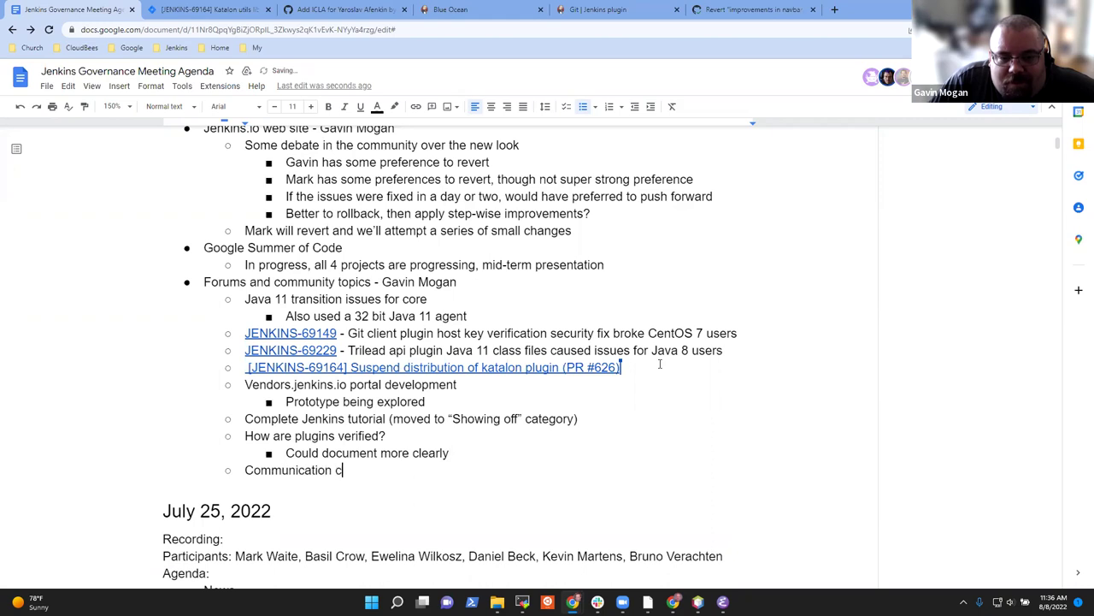
text(hannels discussion)
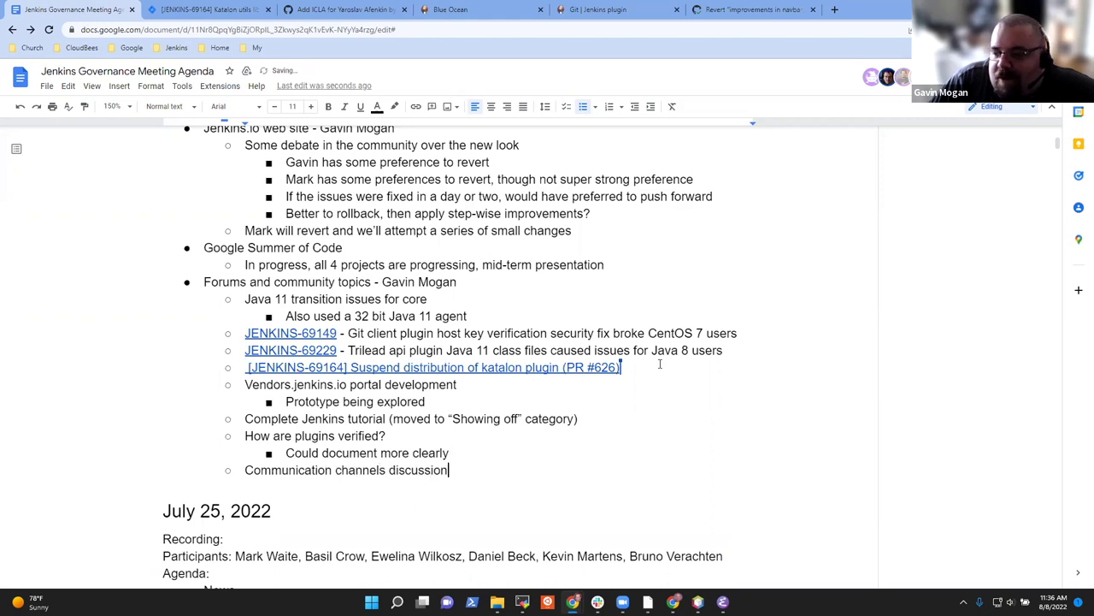
- Under the communication channels topic, note the member's focus on chat consolidation "(IRC, Matrix, and Gitter in single room)" and add "Forum consolidation later"
key(Return)
key(Tab)
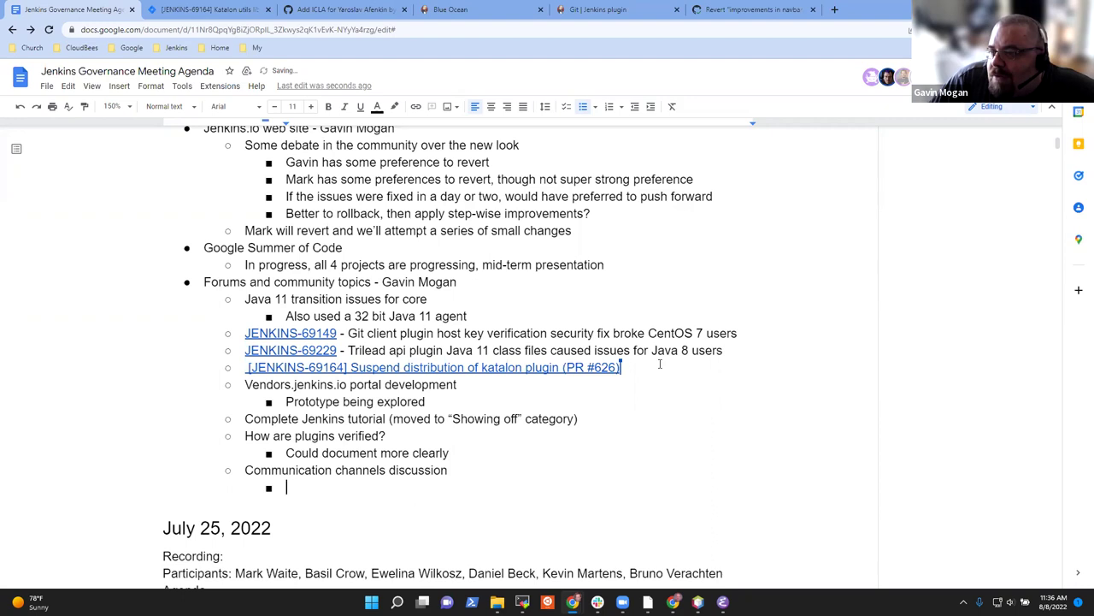
text(Gavin focused on the chat consolidation (IRC, Matrix, and Gitter in single room))
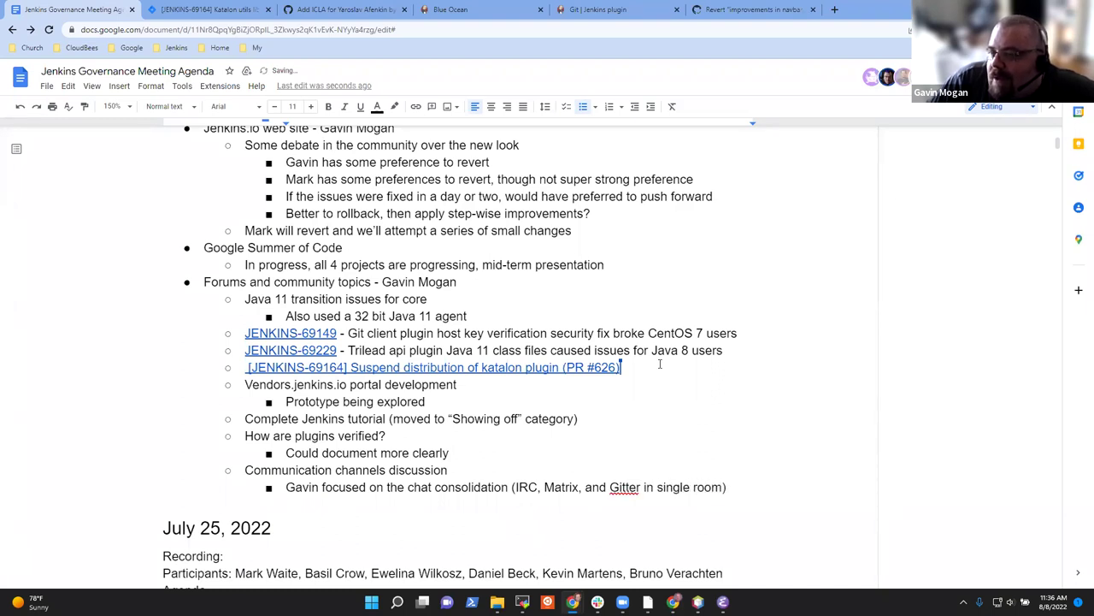
key(Return)
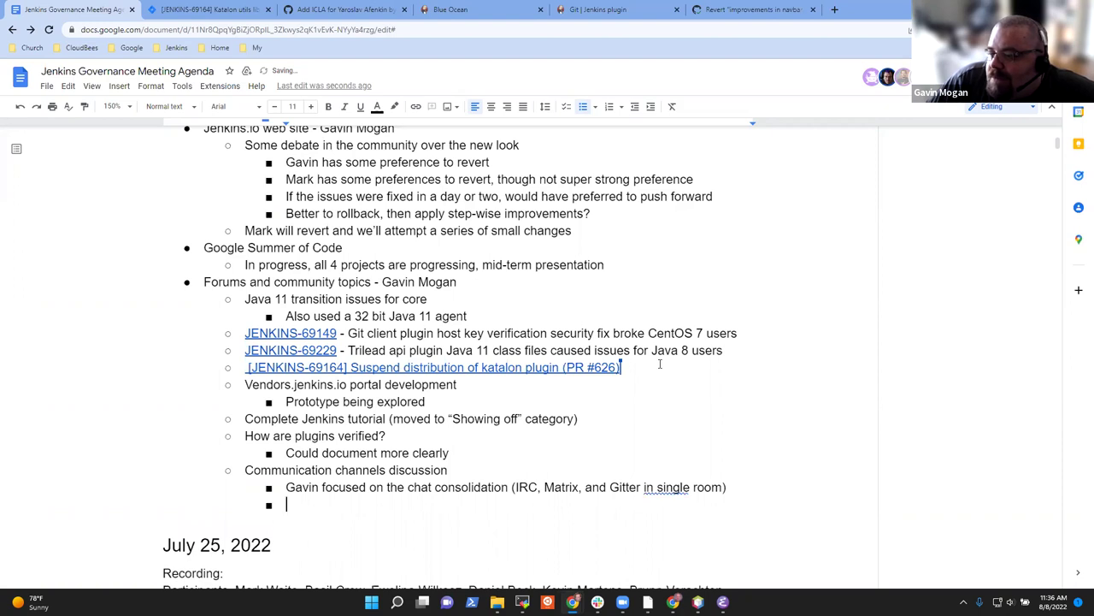
text(Forum consolidation later)
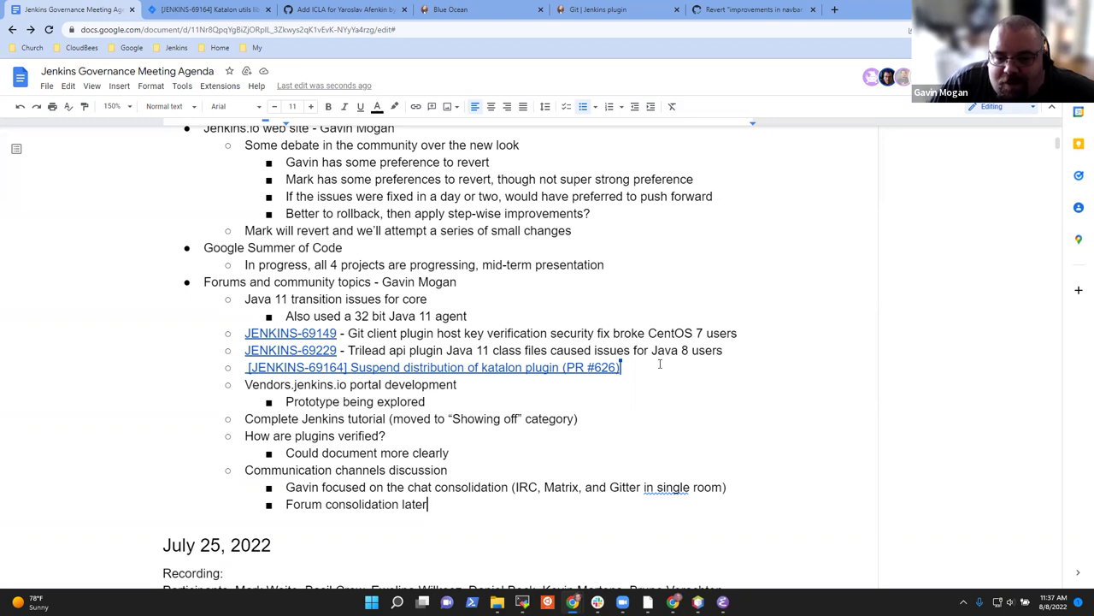
- Add "Plugin development questions on the forums" as a forum topic after the communication channels notes
key(Return)
key(shift+Tab)
text(Plugin)
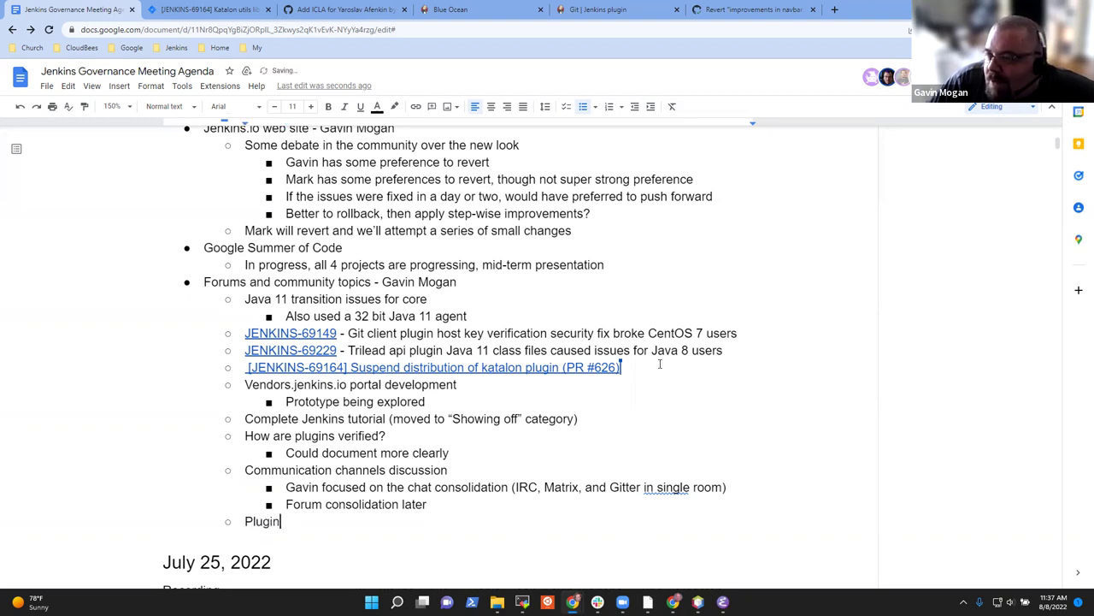
text( development qu)
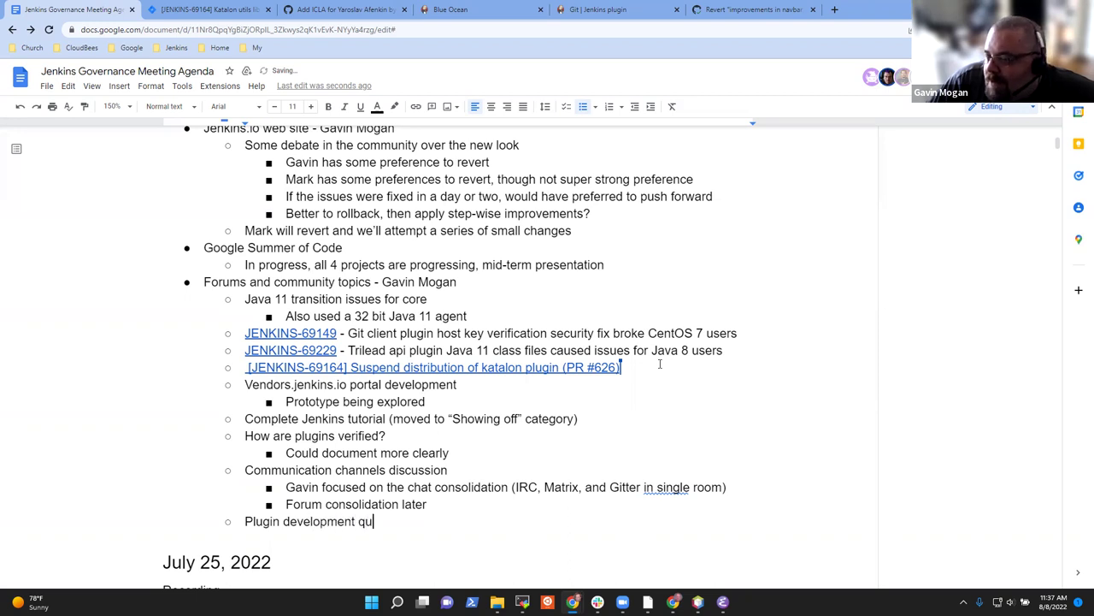
text(estions on the for)
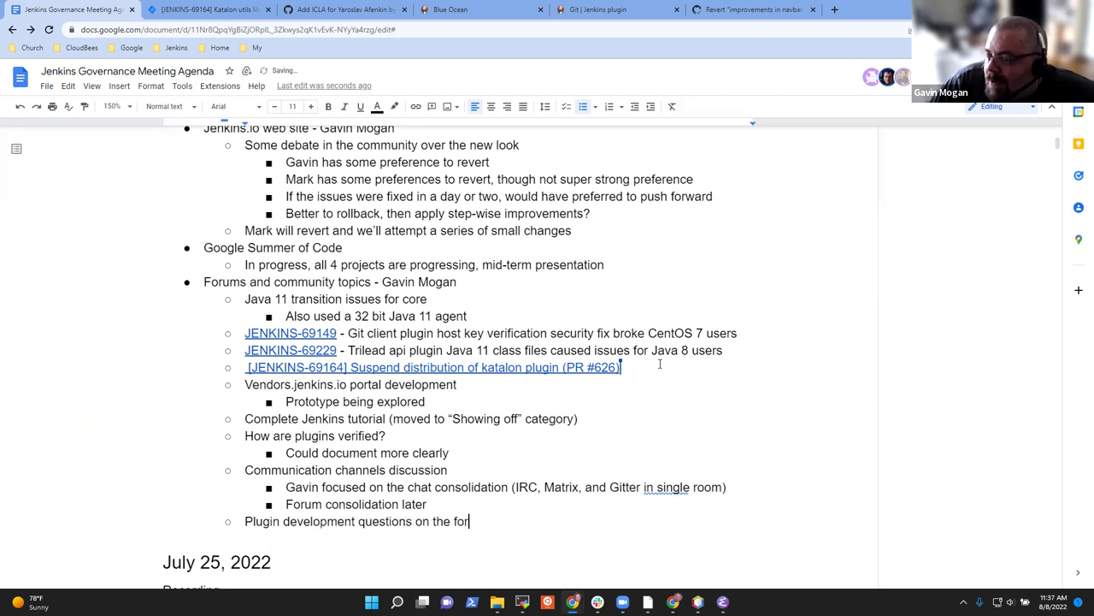
text(ums)
- Under the plugin development questions topic, add the sub-bullet "Should we have email automatically to the Jenkins developer list?"
key(Return)
key(Tab)
text(Shoudl)
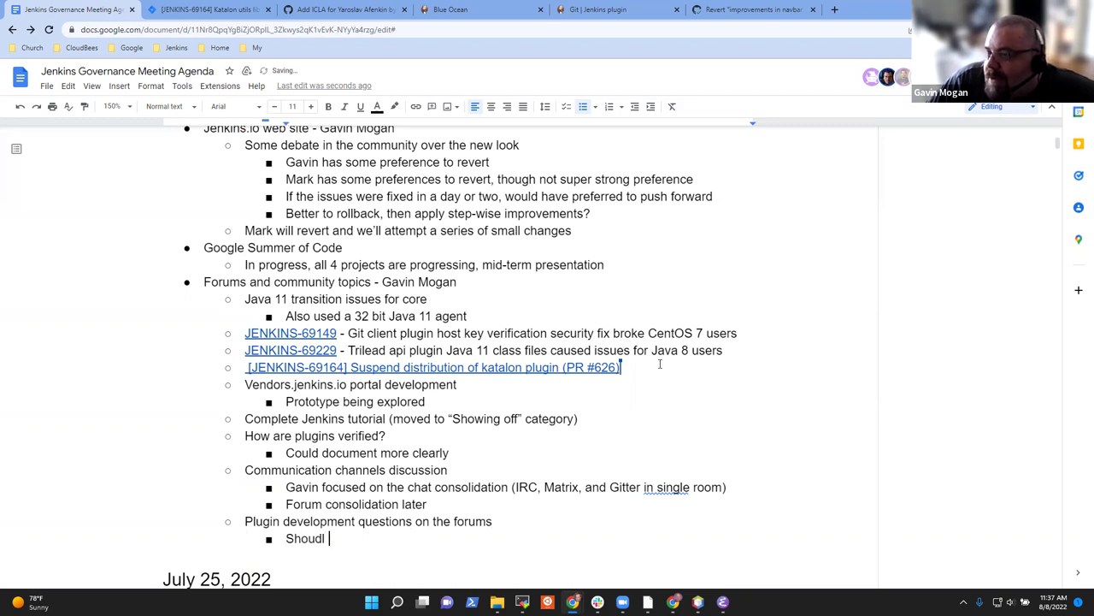
key(BackSpace)
key(BackSpace)
key(BackSpace)
text(ld we hav)
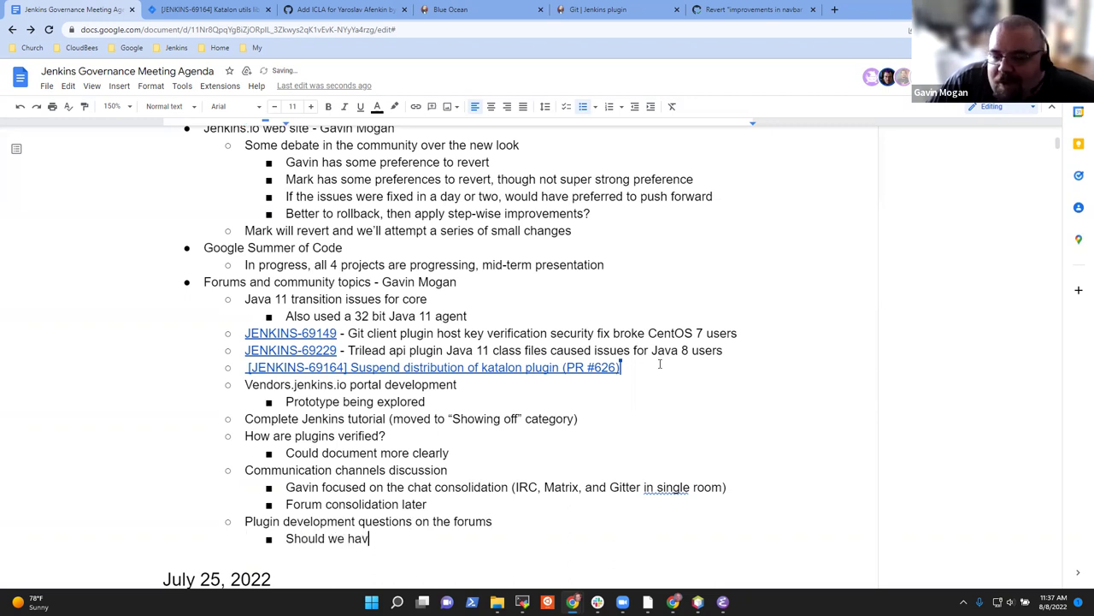
text(e )
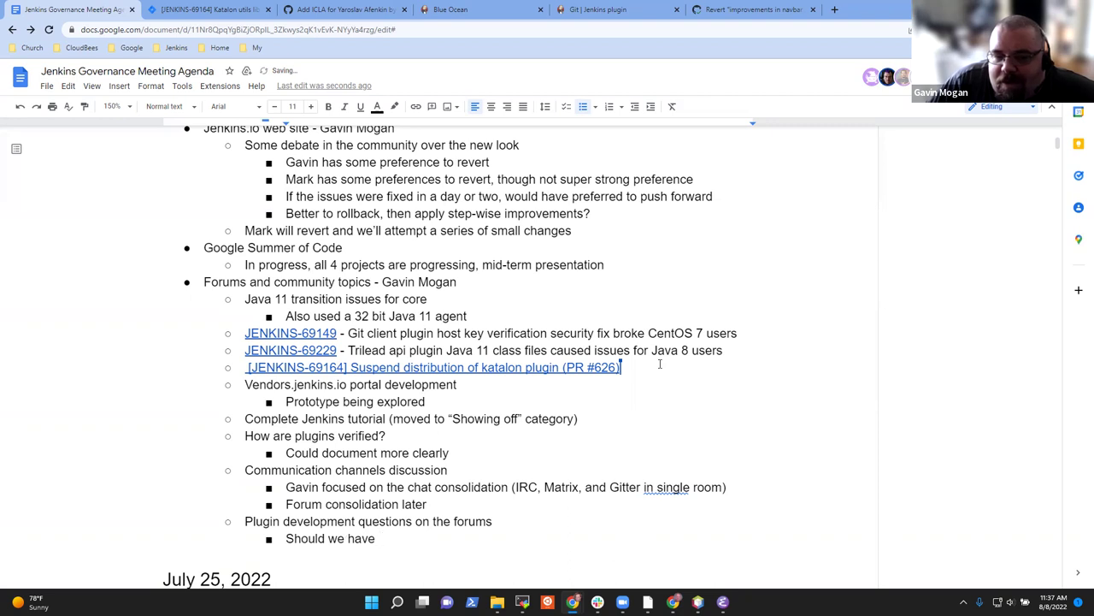
text(email)
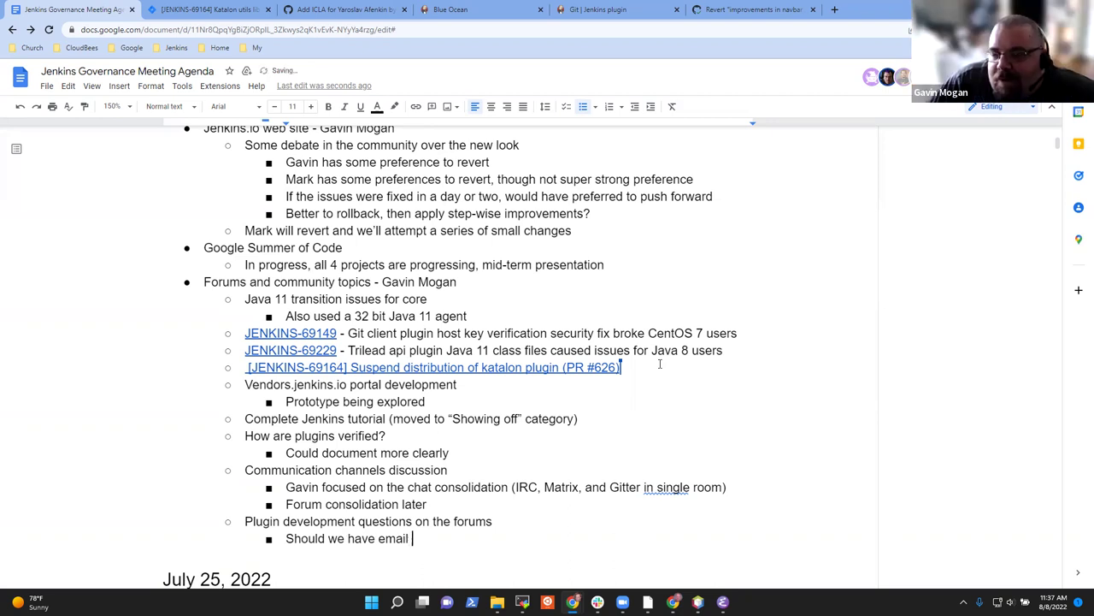
text(autoarem)
key(BackSpace)
key(BackSpace)
key(BackSpace)
key(BackSpace)
text(matically to the Jenkins developer list?)
- Nest the note "Discourse to docs goes to SIG Docs" under the developer list email question and start a bullet one level higher
key(Return)
key(Tab)
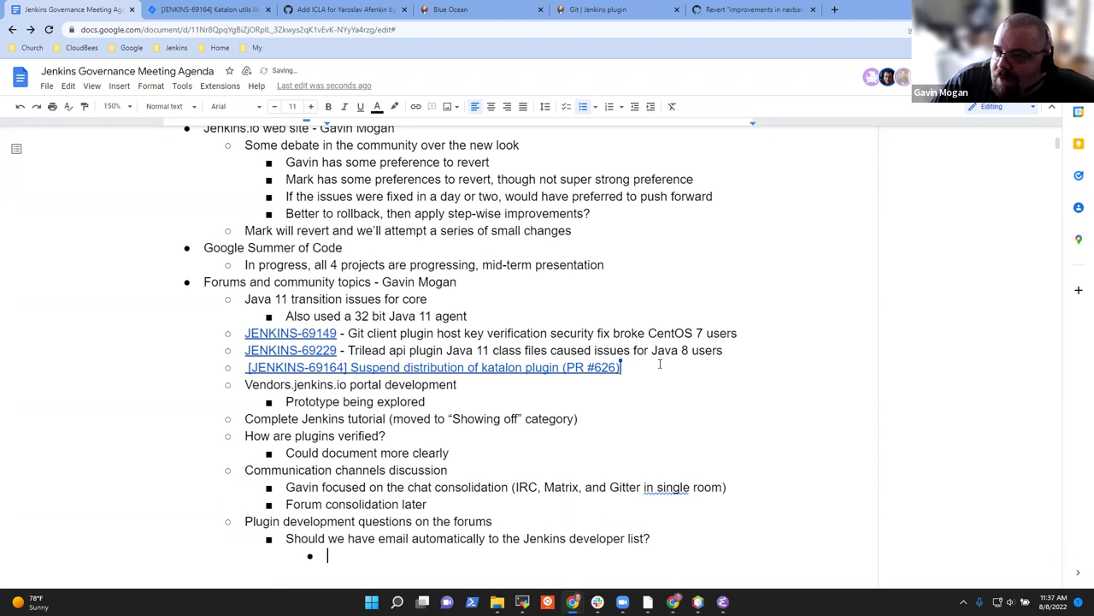
text(Discourse to docs)
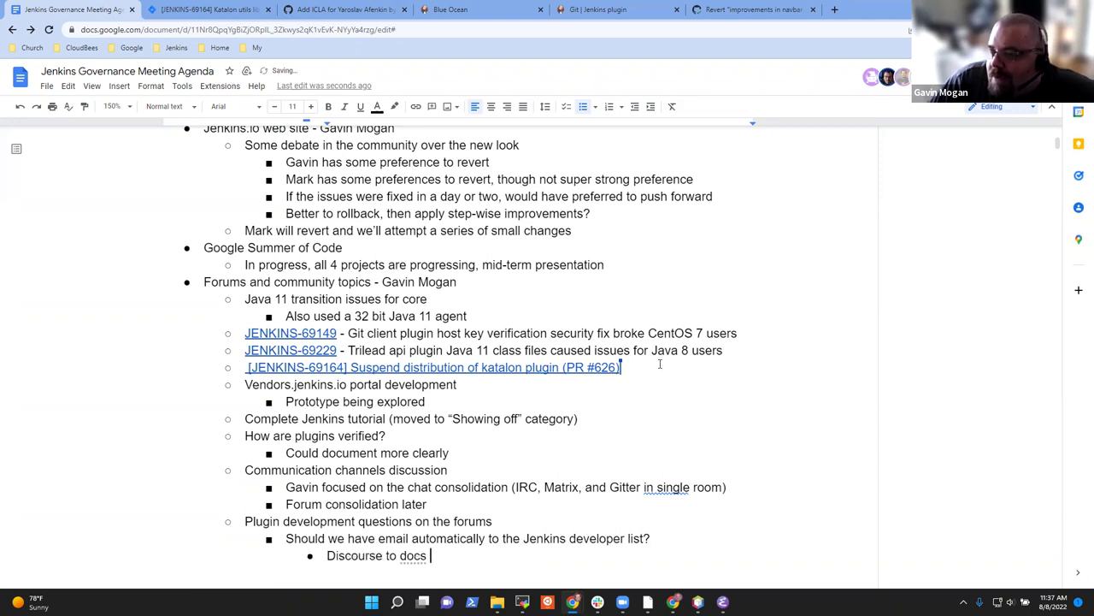
text( g)
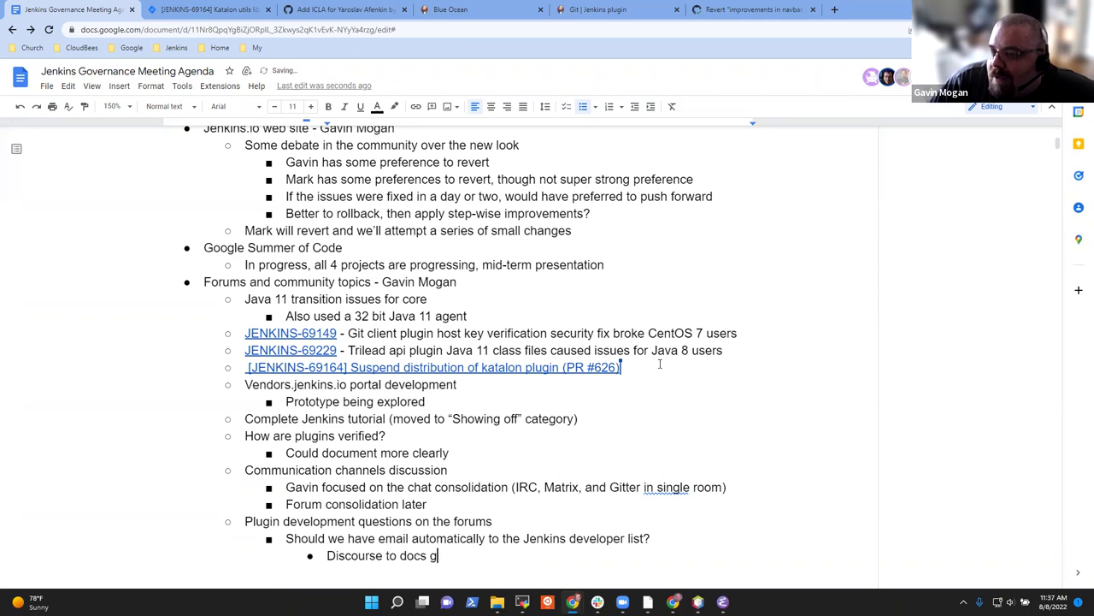
text(oes to SIG Docs)
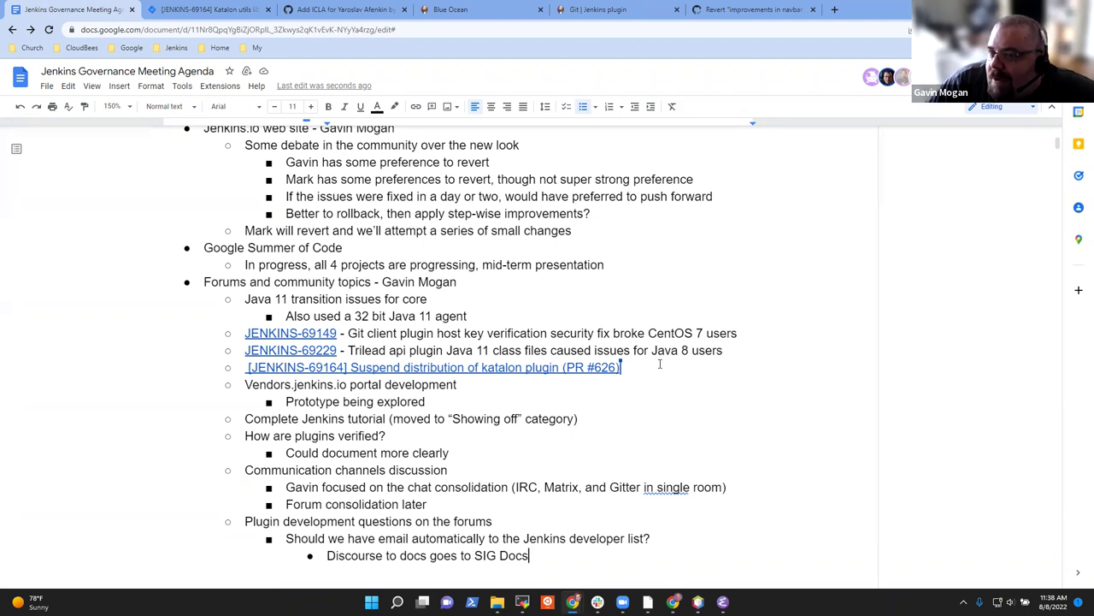
key(Return)
key(shift+Tab)
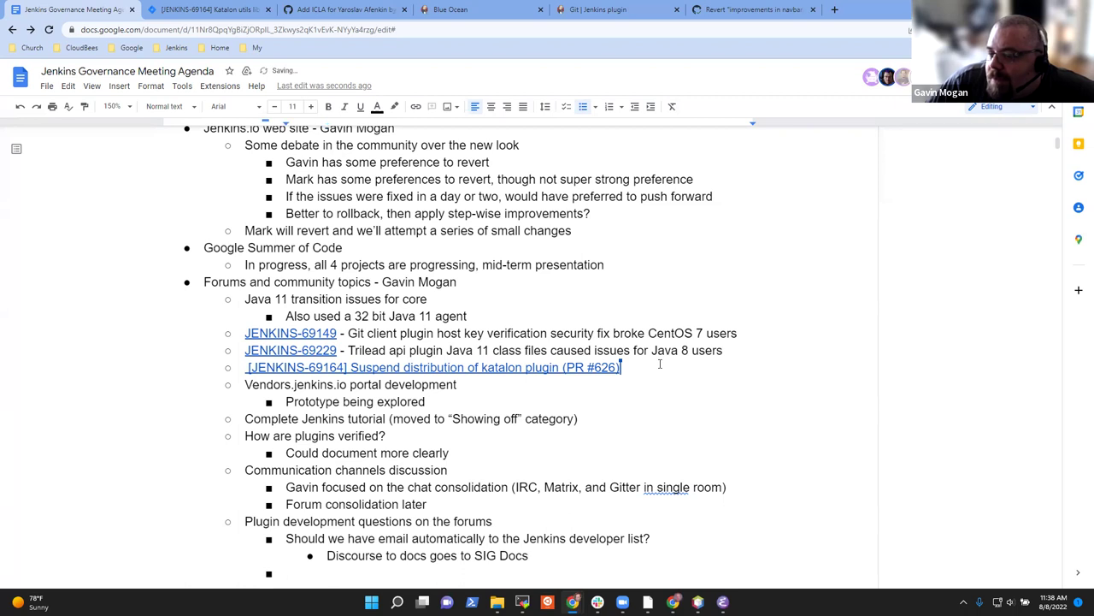
text(Danger)
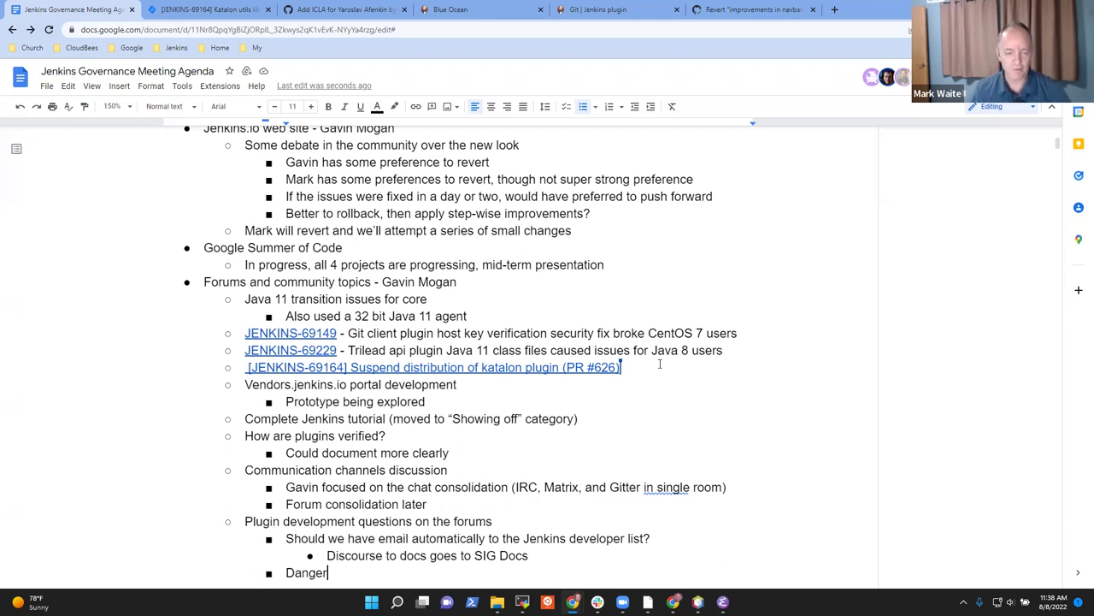
scroll(421, 432, down, 1)
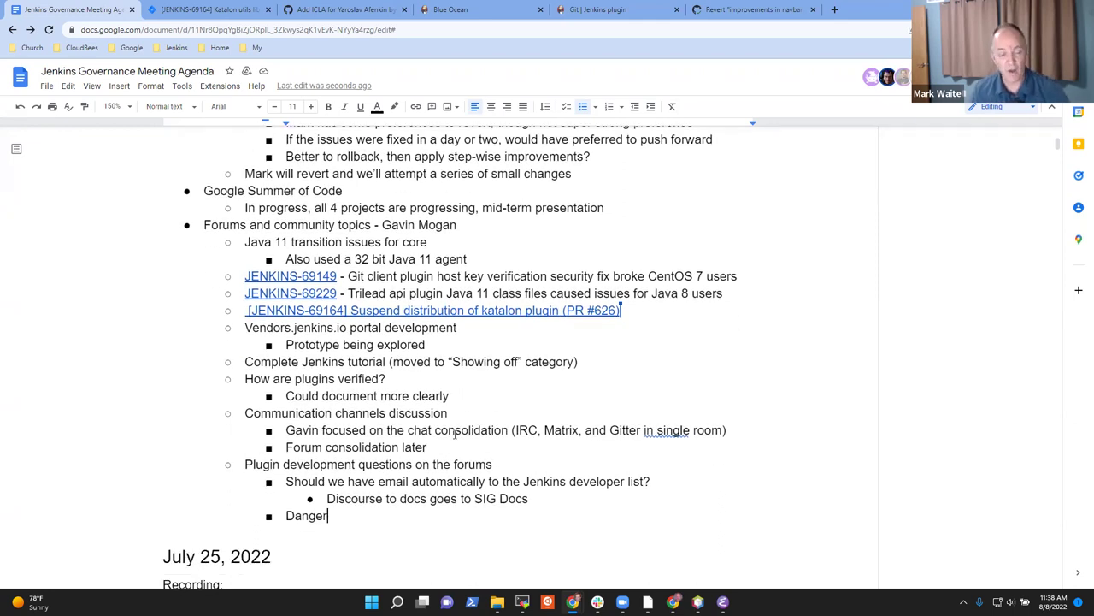
key(shift+Home)
key(BackSpace)
- In the empty bullet, note the member's preference "(for now) to not automatically post from community to Jenkins developers"
text(Mark prefers (for no)
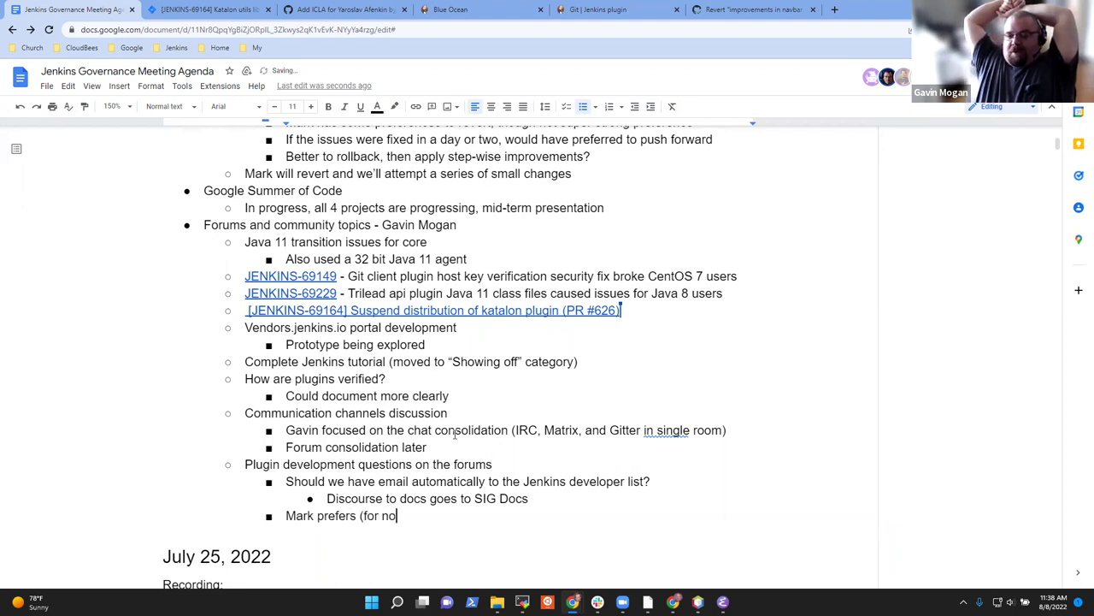
text(w) to not )
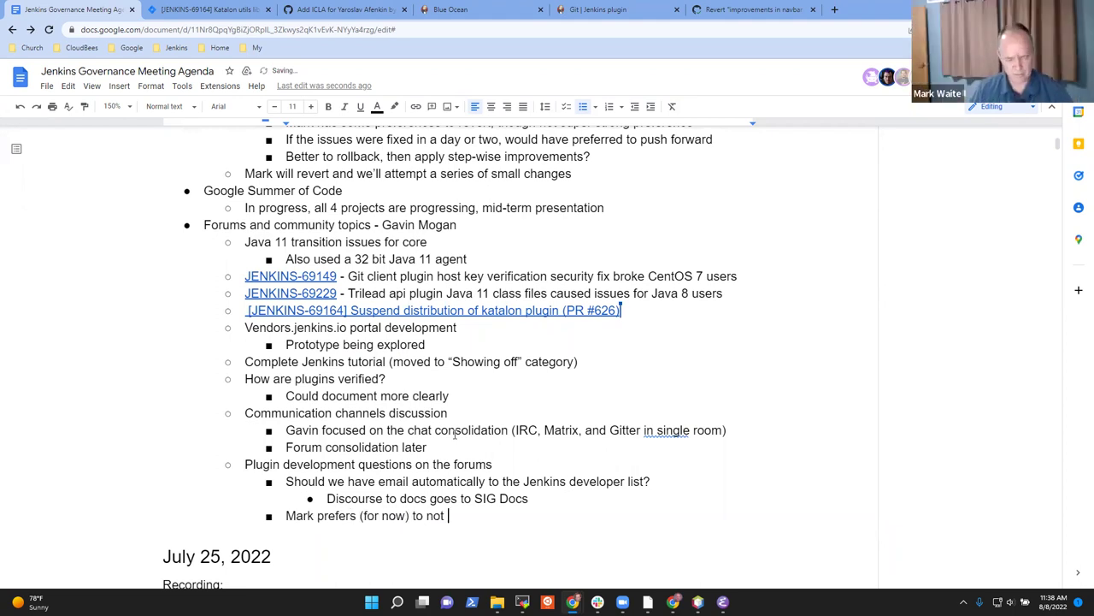
text(automatcally cr)
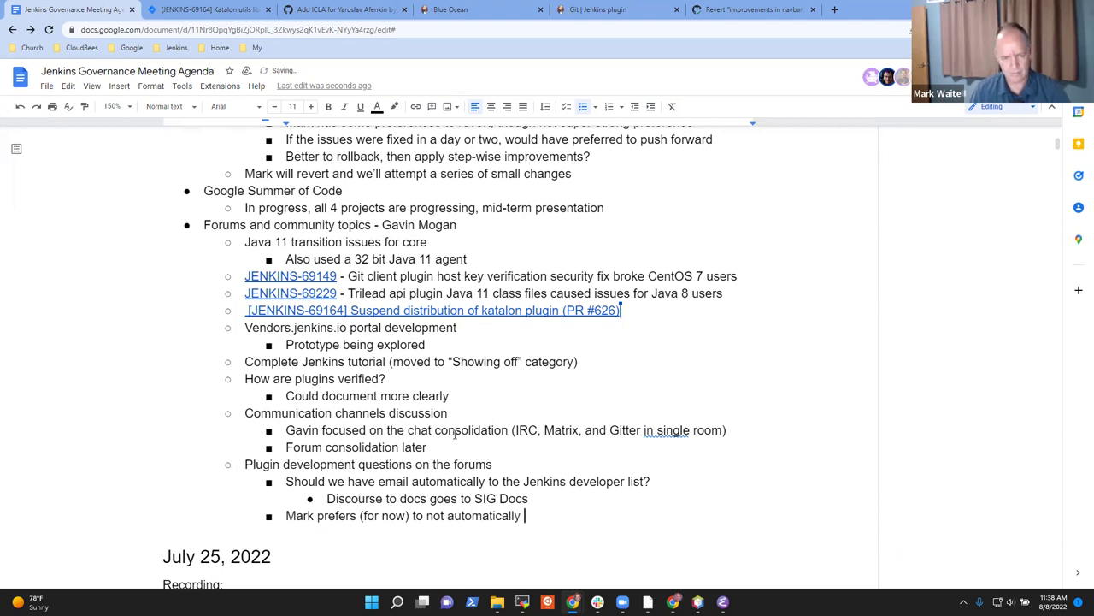
text(eate)
key(BackSpace)
key(ctrl+BackSpace)
text(post from )
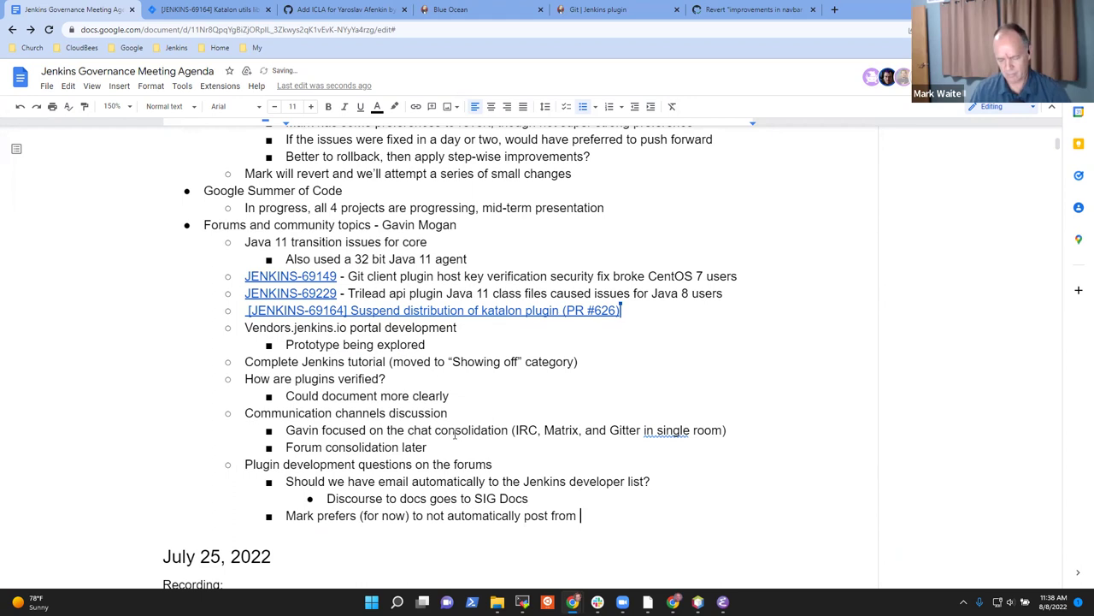
text(Disco)
key(ctrl+BackSpace)
text(commun)
key(BackSpace)
key(BackSpace)
key(BackSpace)
text(to Jenkins developers)
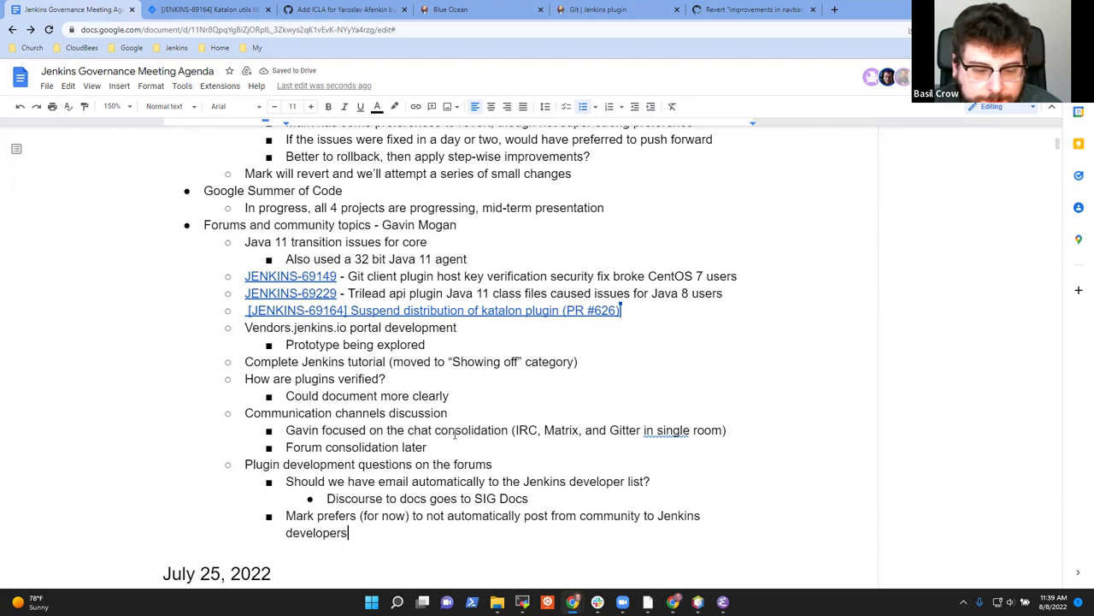
- Nest a note under that preference that the forum presenter will "post manually initially, automate if it works well"
key(Return)
key(Tab)
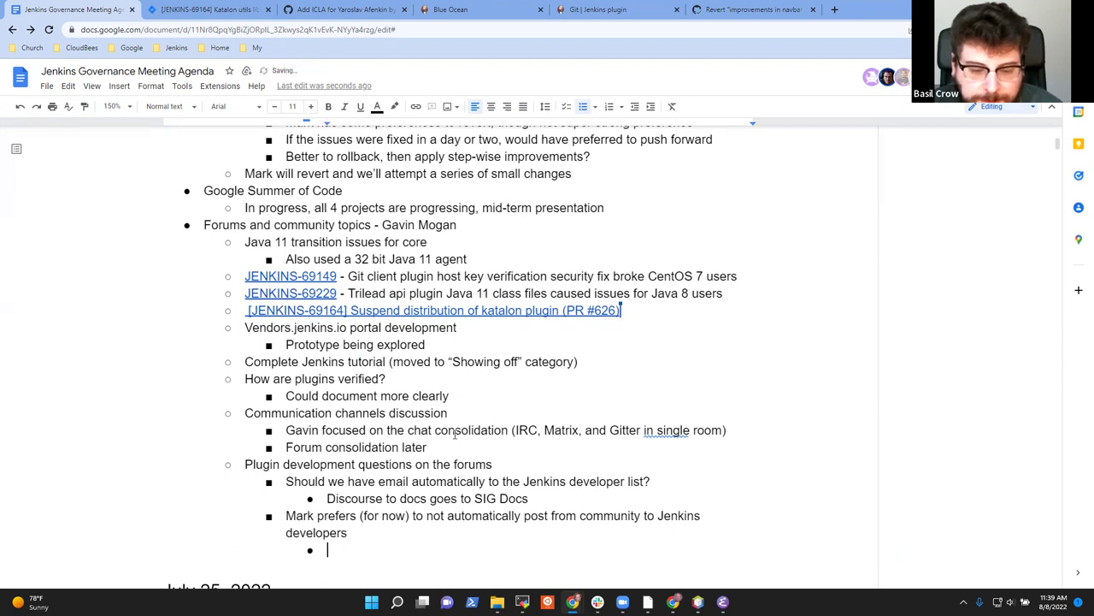
text(Gavin po)
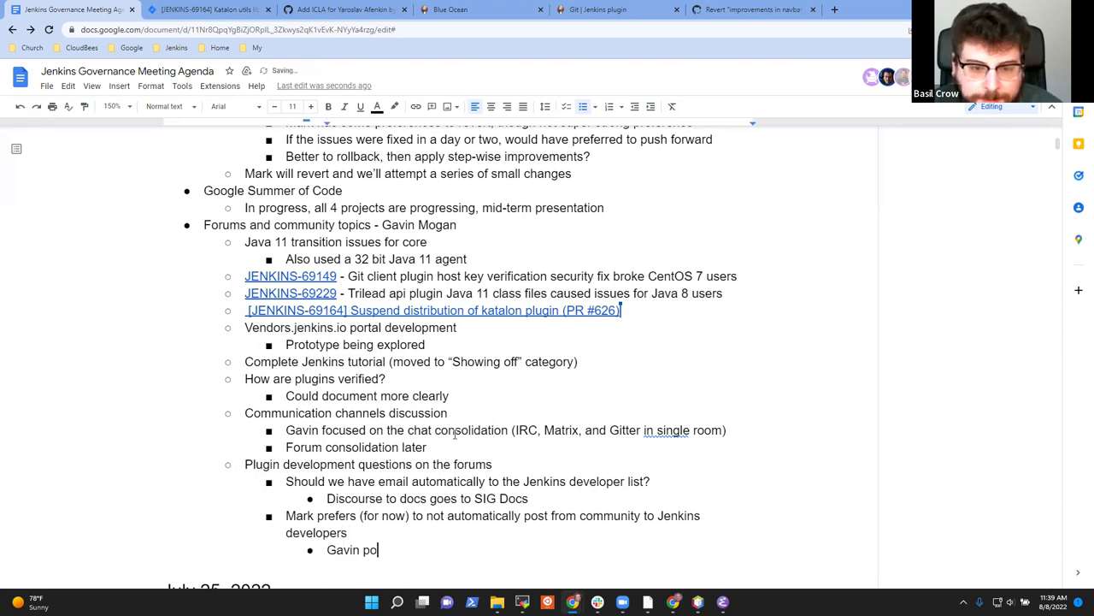
text(st manually)
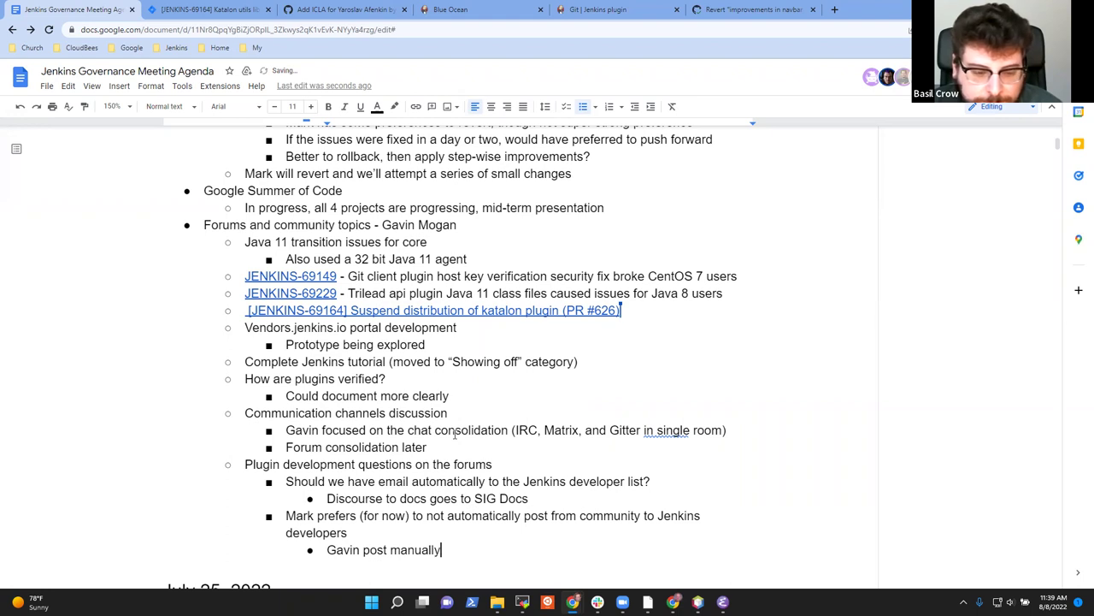
text( initial)
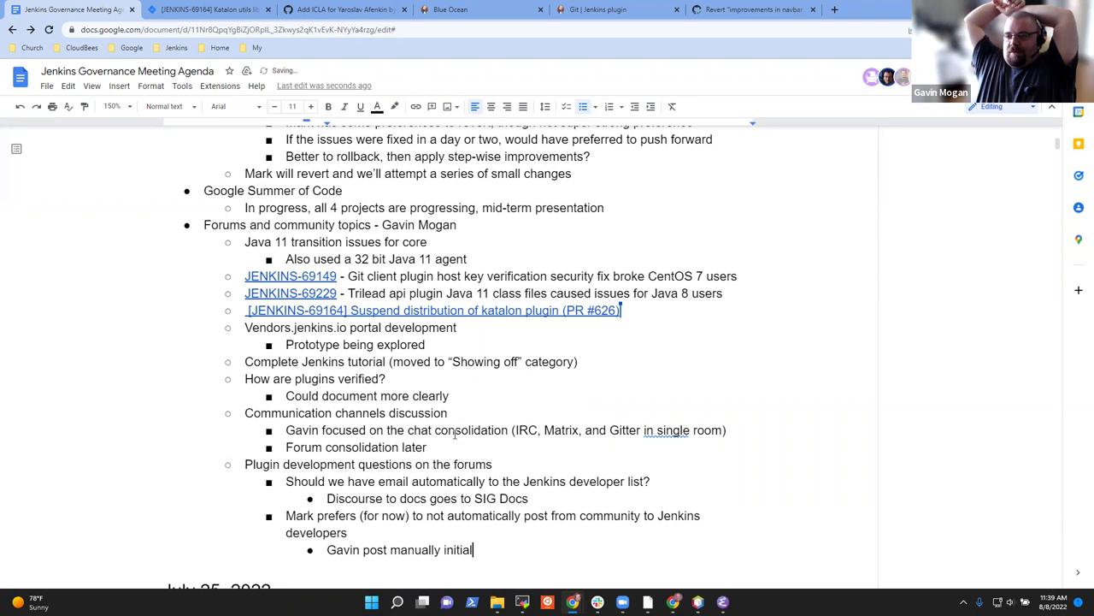
text(ly)
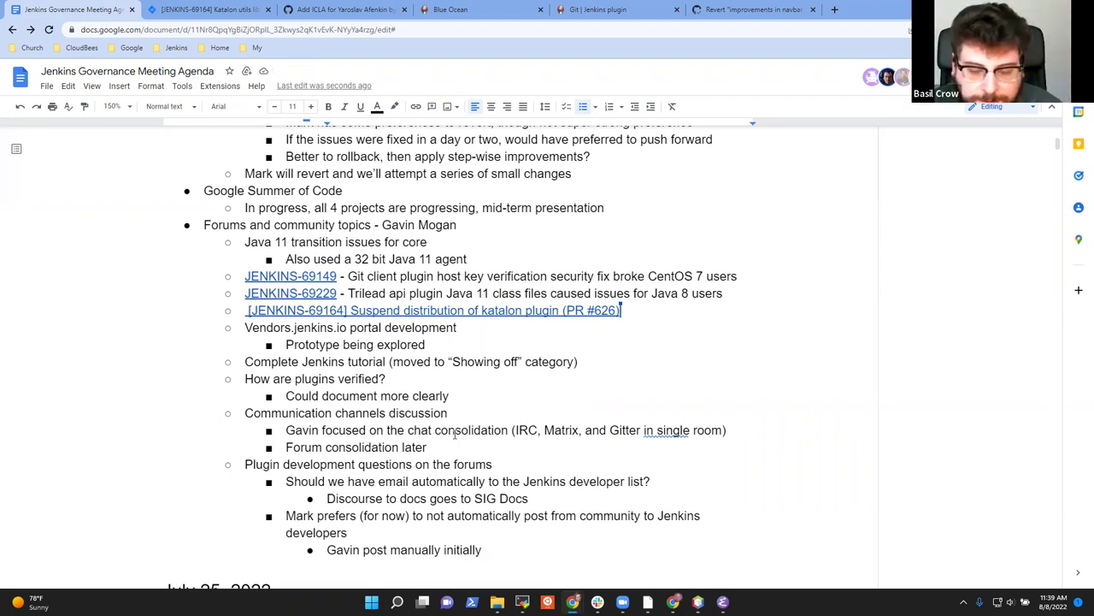
text(, )
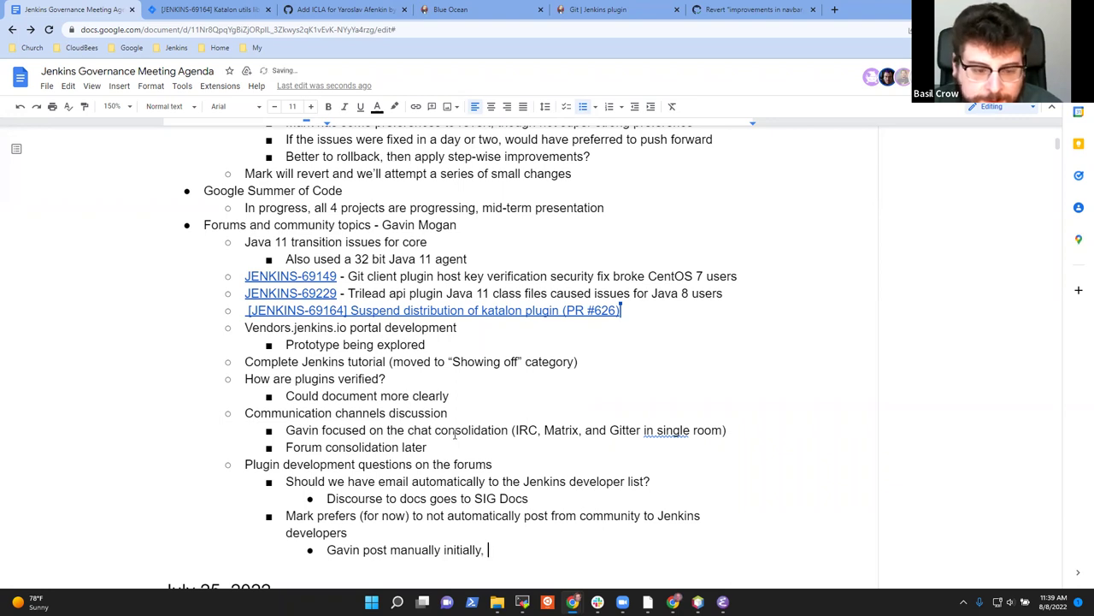
text(automate if it works well)
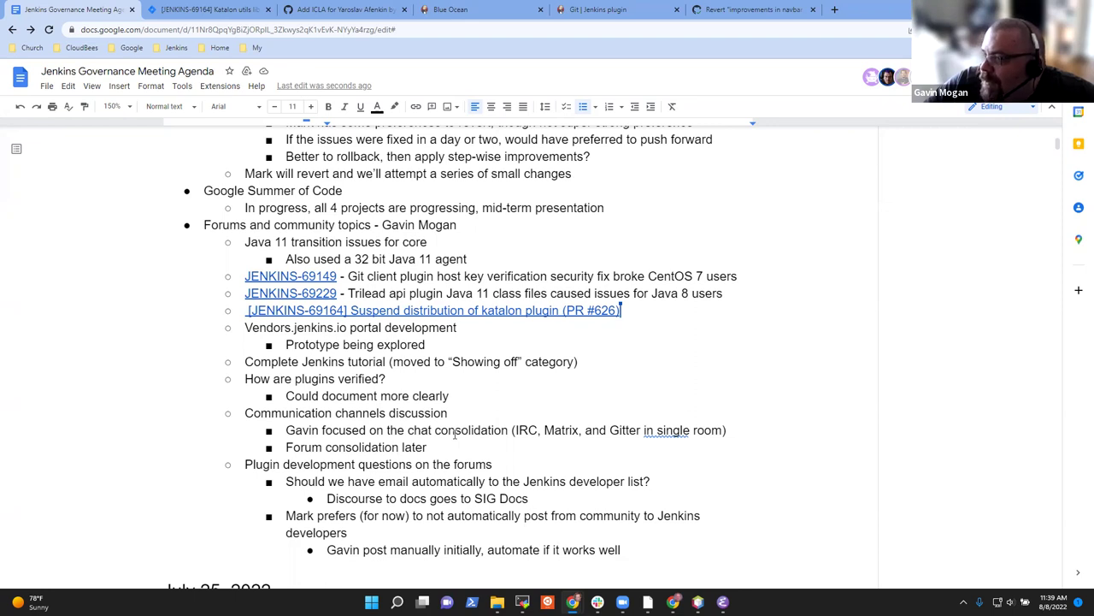
- Add "Press contacts email receives lots of spam" as the next forum topic, level with the plugin development questions
key(Return)
key(shift+Tab)
key(shift+Tab)
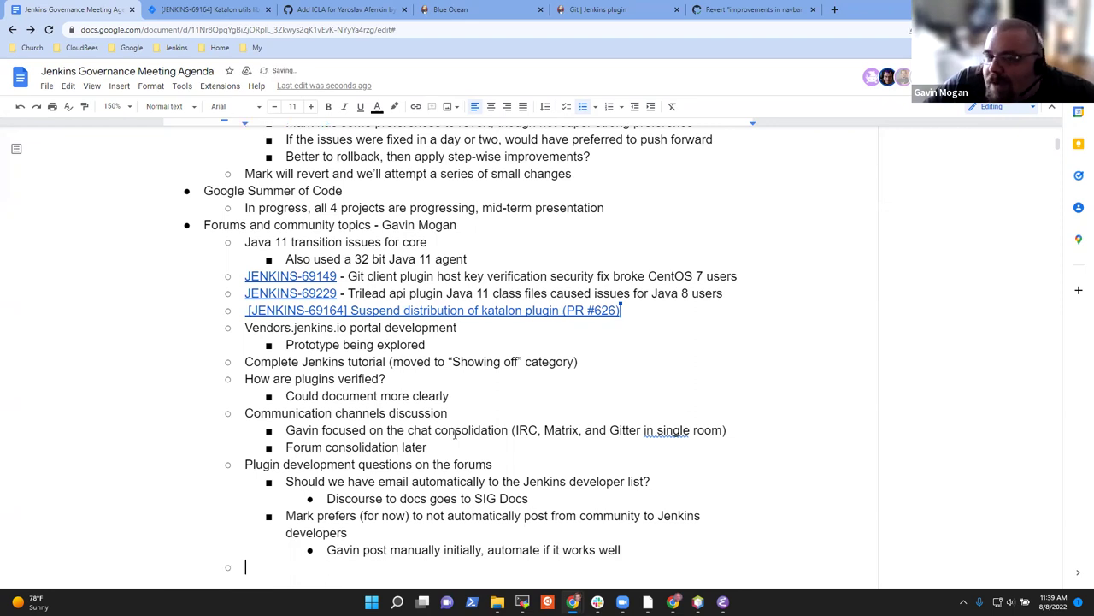
text(Press co)
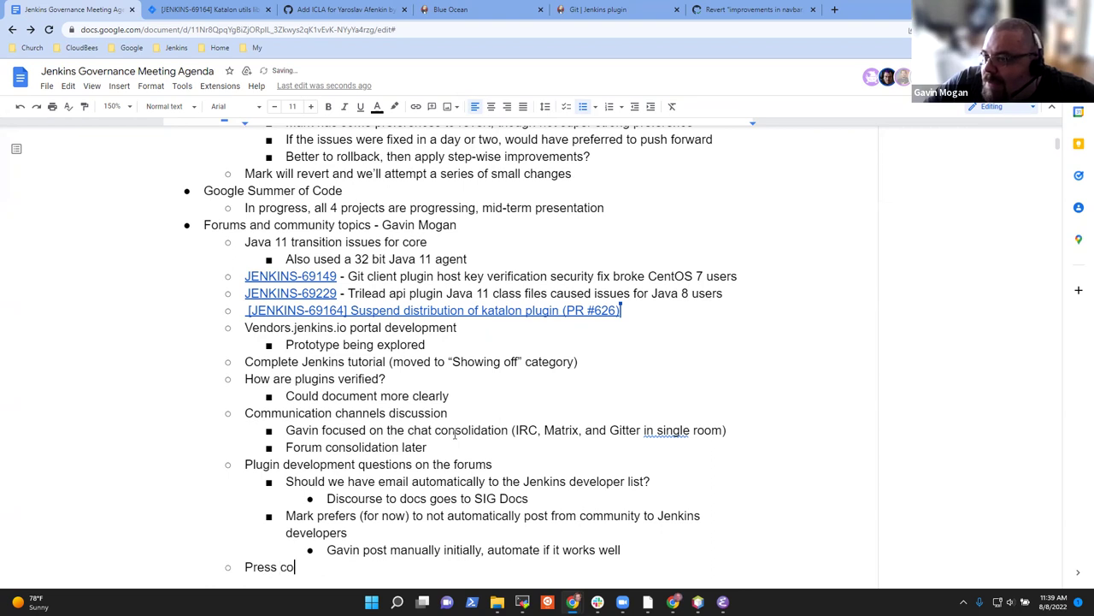
text(ntacts )
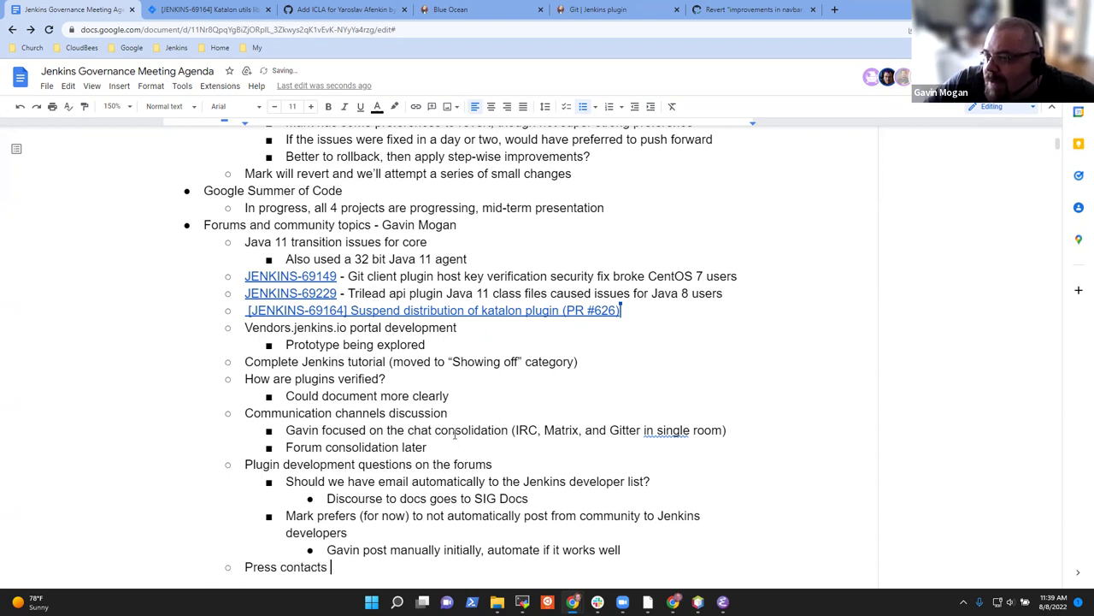
text(email)
scroll(457, 430, down, 3)
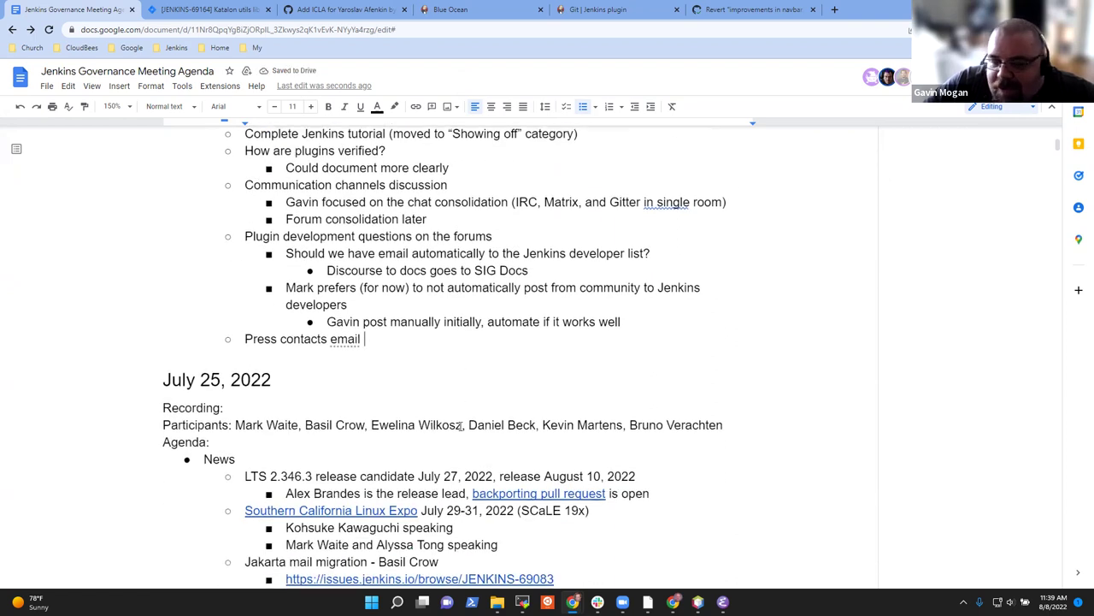
text(recieve)
key(ctrl+BackSpace)
text(re)
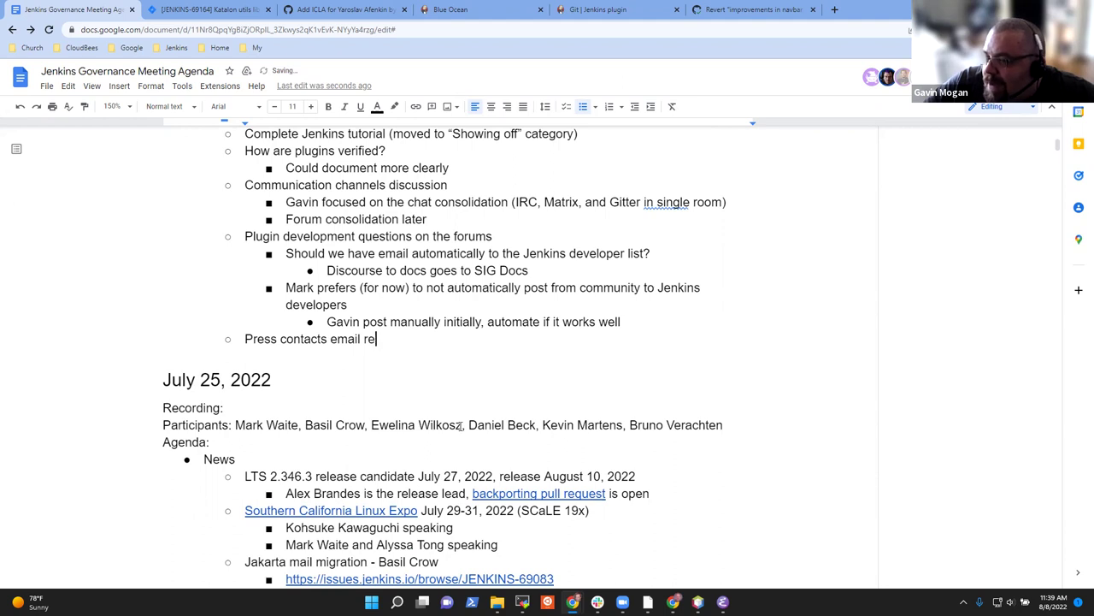
text(ceives ltos o)
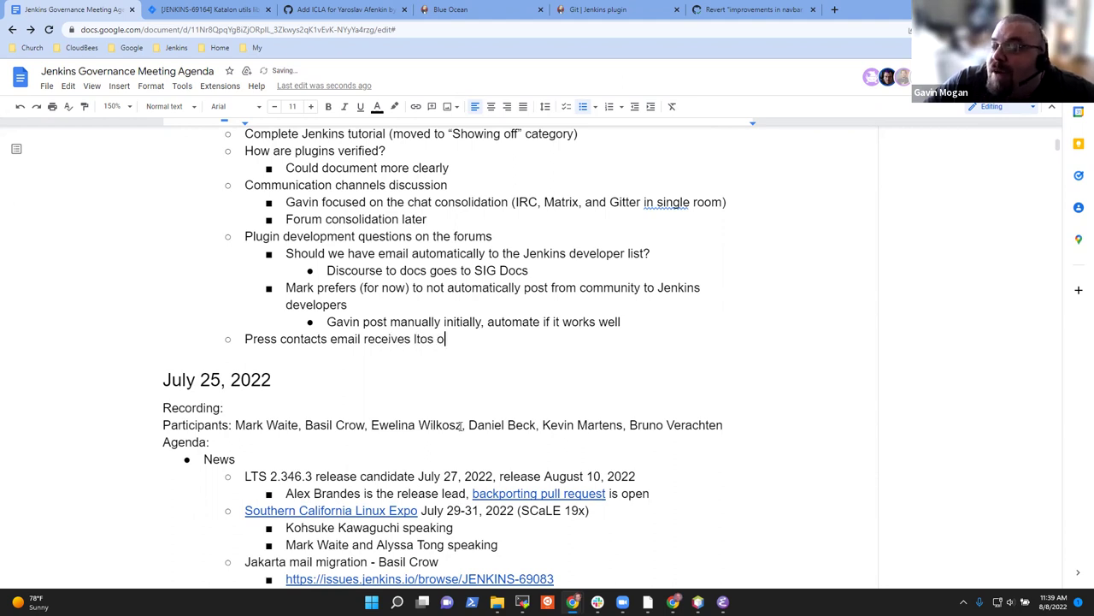
key(ctrl+BackSpace)
text(ltos)
key(BackSpace)
key(BackSpace)
key(BackSpace)
key(BackSpace)
text(lots of spam)
- Under the press contacts topic, add the sub-bullet "Press contacts not active in the project"
key(Return)
key(Tab)
text(Press contacts noit)
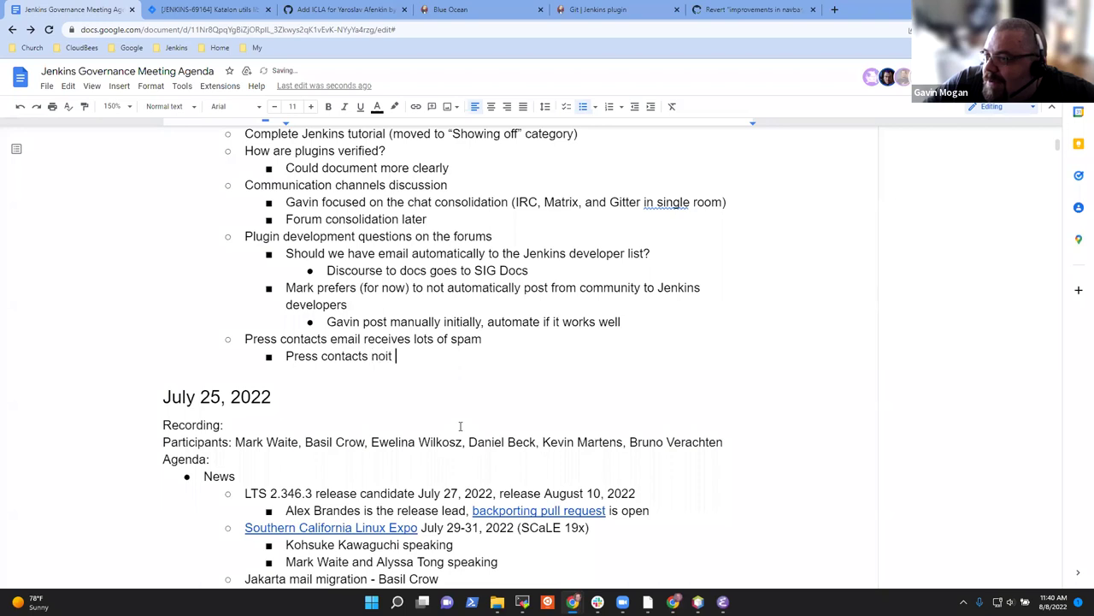
key(BackSpace)
key(BackSpace)
text(t active in the project)
- Add the sub-bullet "Should redirect those inquiries to the board?" below the note on inactive press contacts
key(Return)
text(Should redire)
text(ct those inquiri)
text(es of the)
key(BackSpace)
key(BackSpace)
key(BackSpace)
key(BackSpace)
key(BackSpace)
key(BackSpace)
key(BackSpace)
text(to the board?)
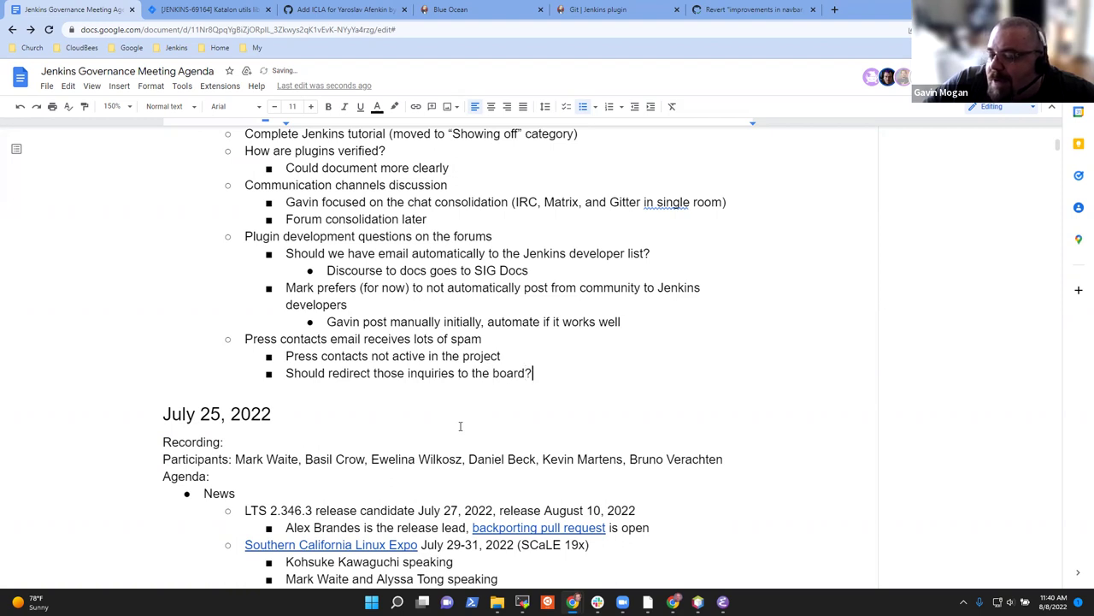
- Append the press contacts' short names and an ellipsis in parentheses to the note about their inactivity in the project
key(Up)
text((kk, )
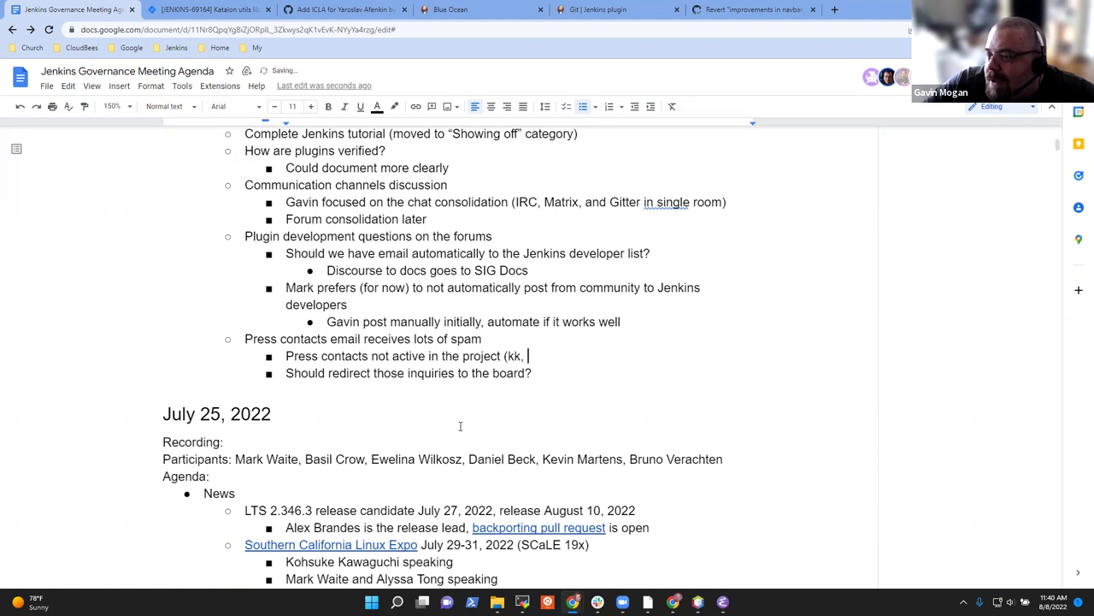
text(tyler, )
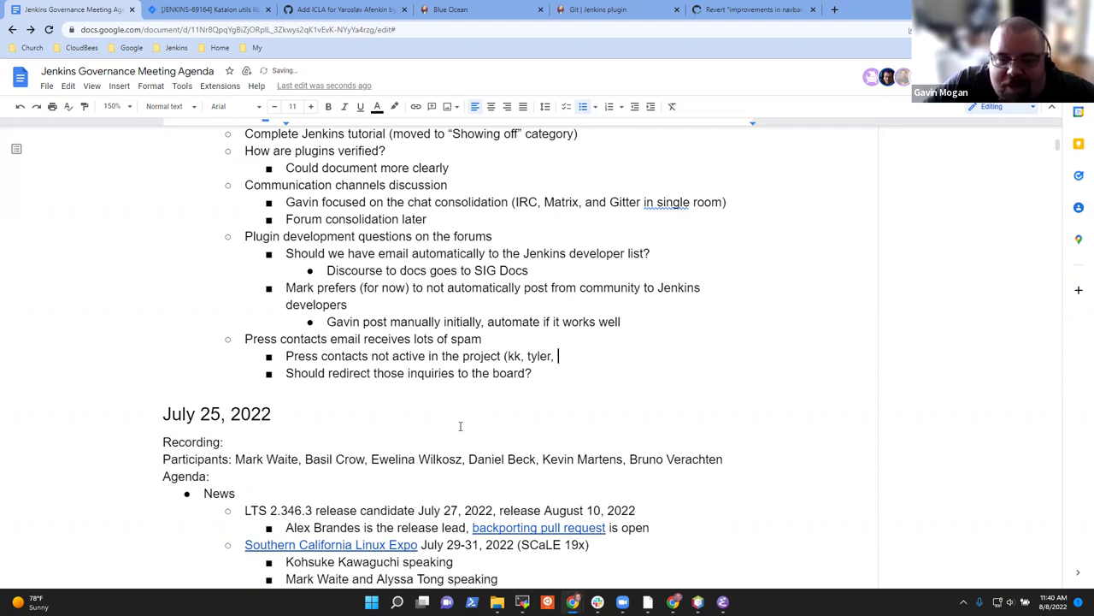
text(...))
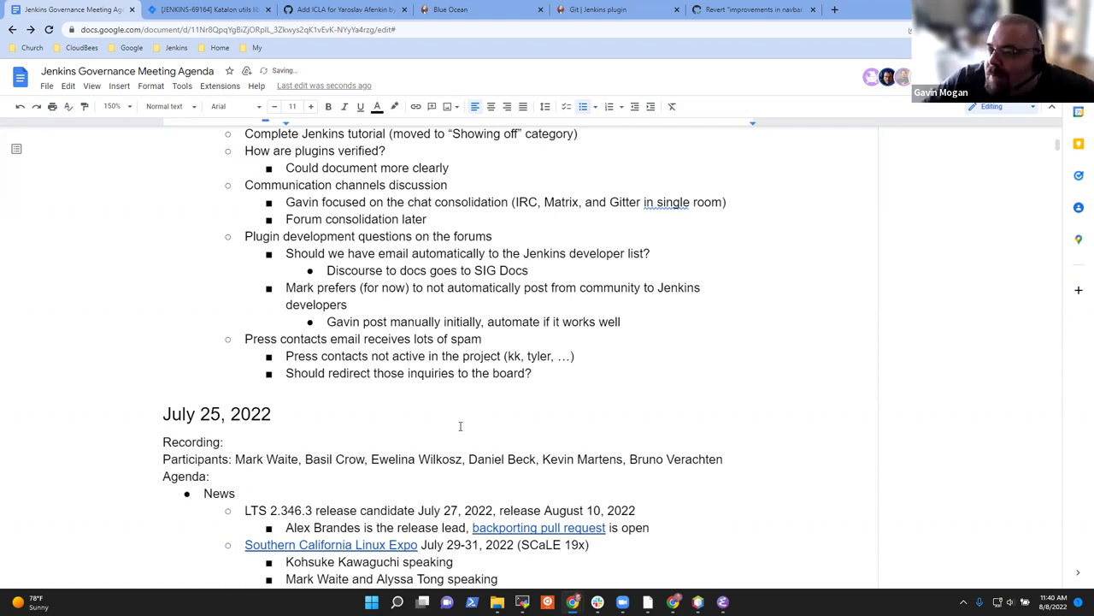
- Insert the sub-bullet "Postman came as an advocacy / partnership discussion" between the inactive press contacts note and the board redirect question
key(Return)
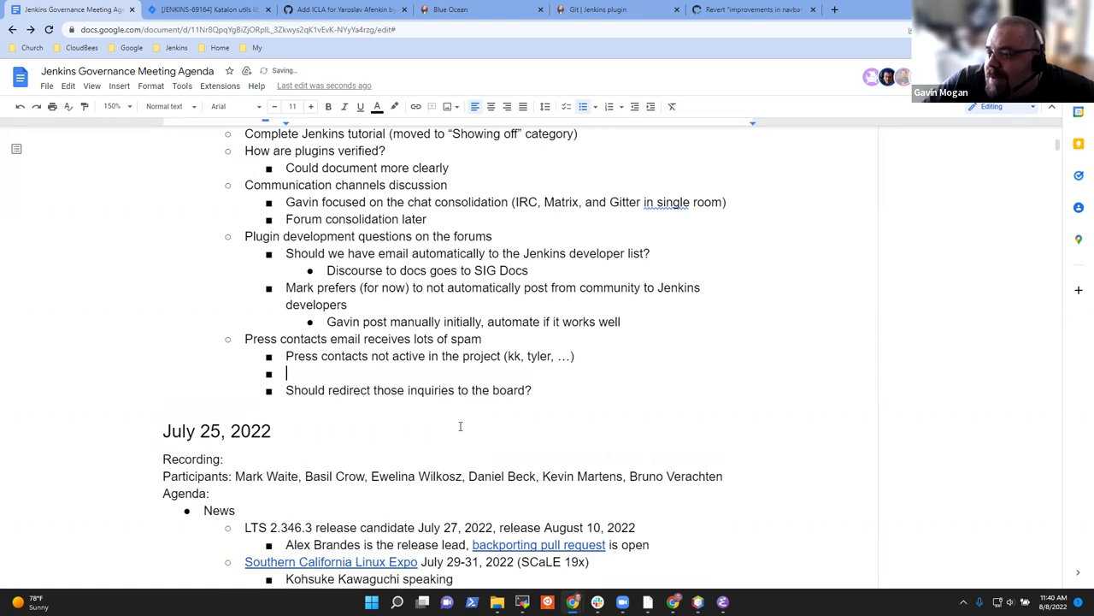
text(Postman )
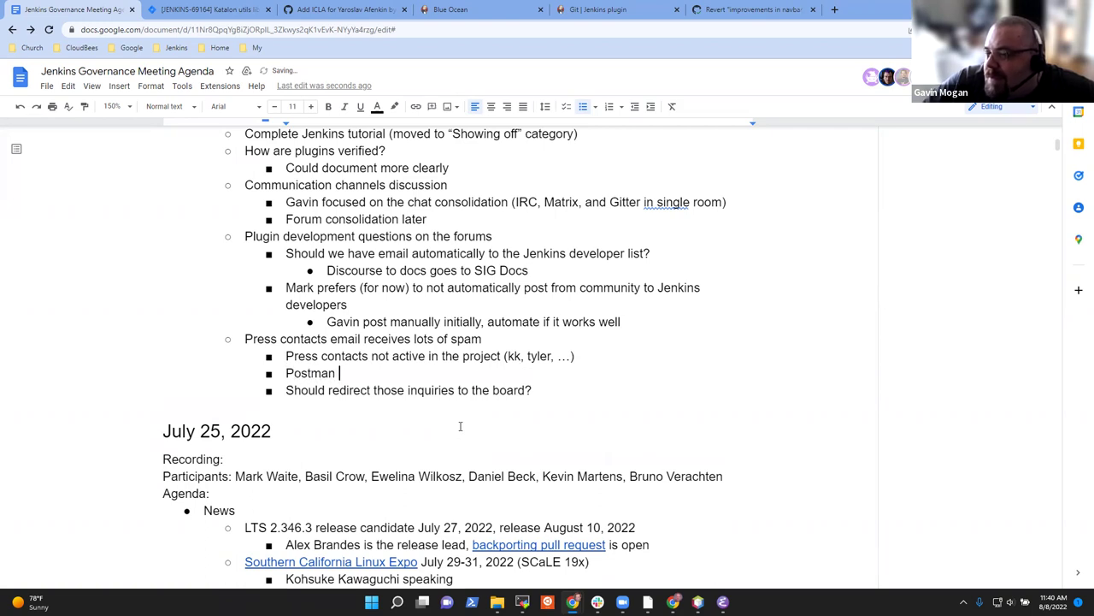
text(came as a)
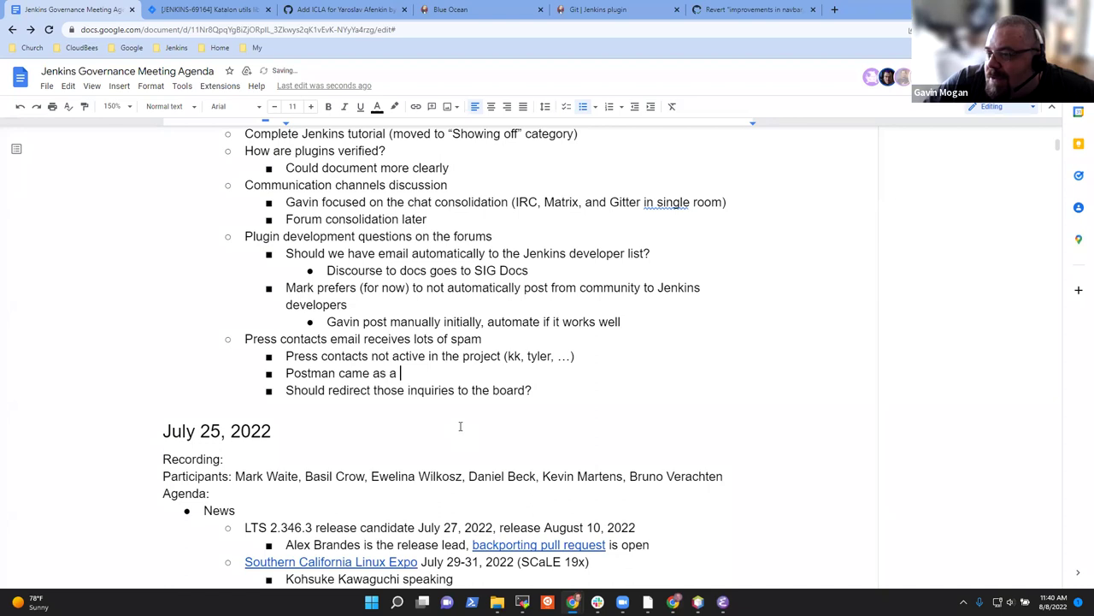
key(BackSpace)
text(n adv)
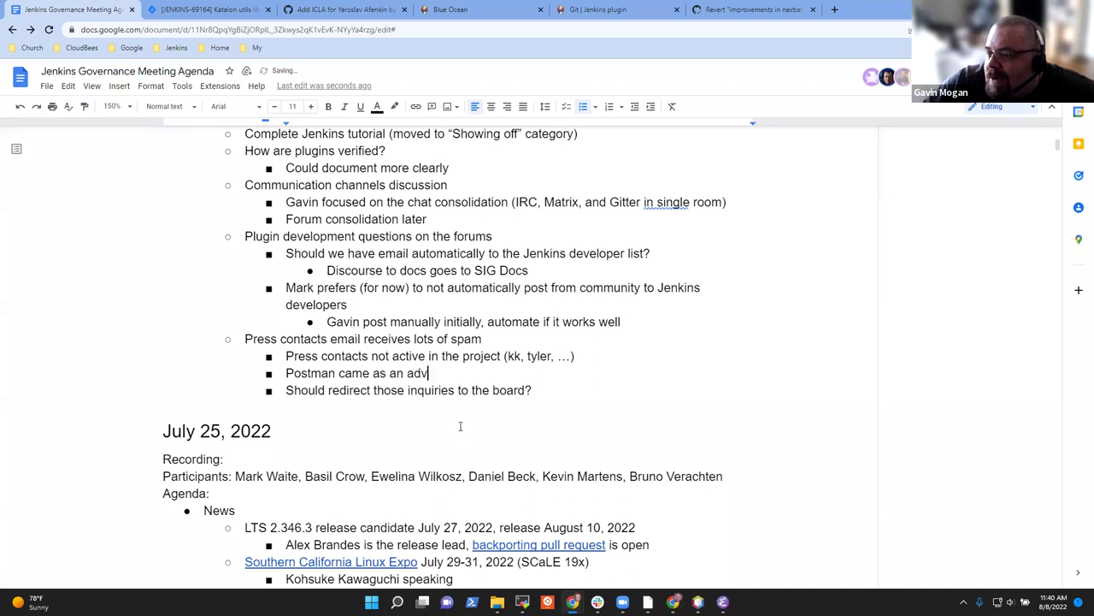
text(ocacy)
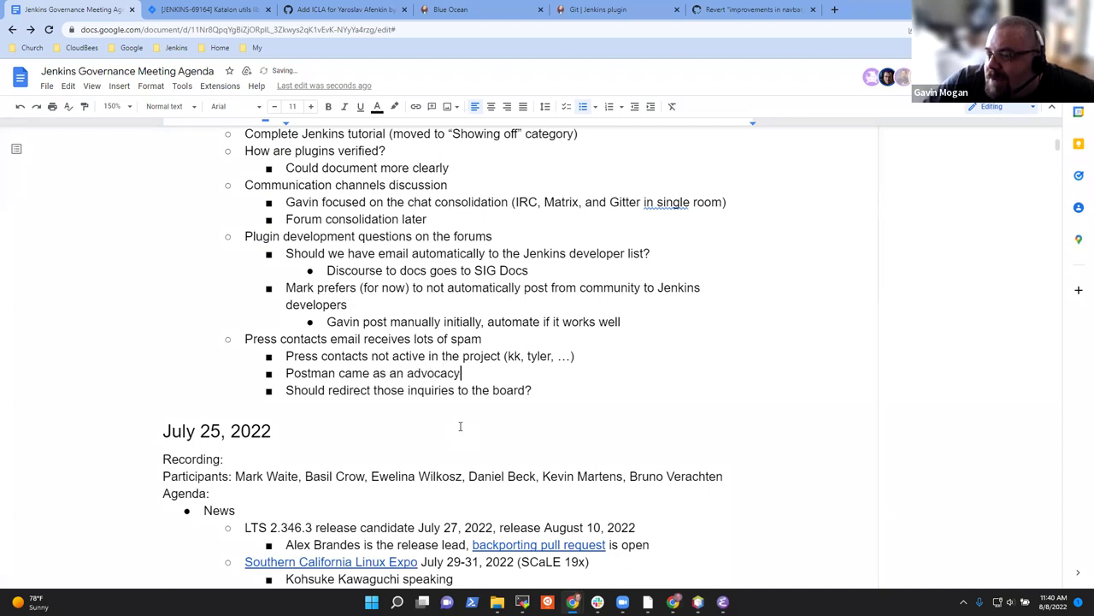
text( / partnership)
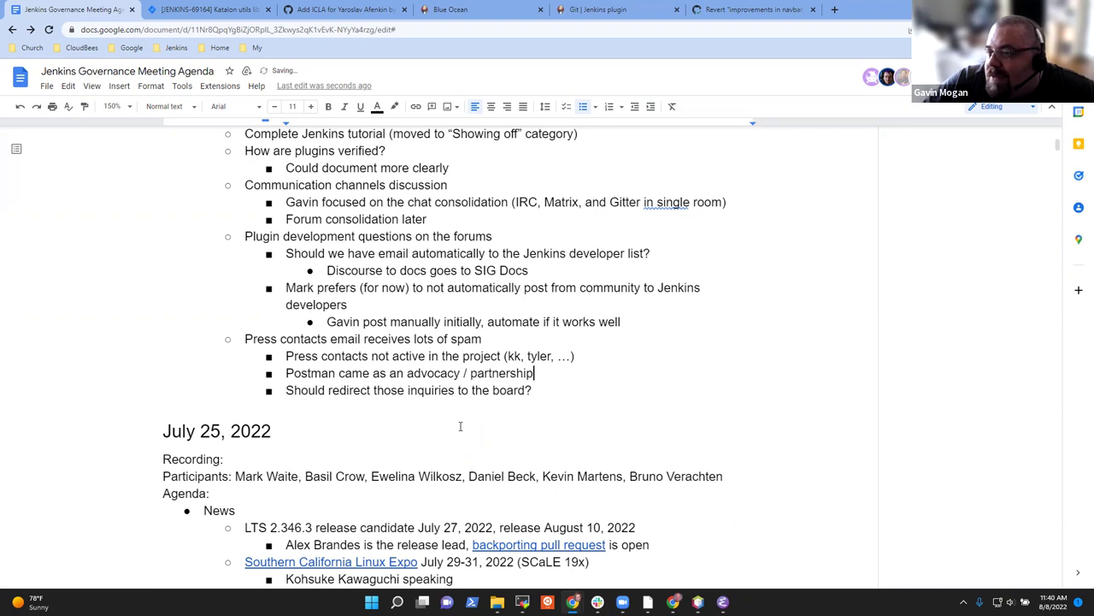
text( discussion)
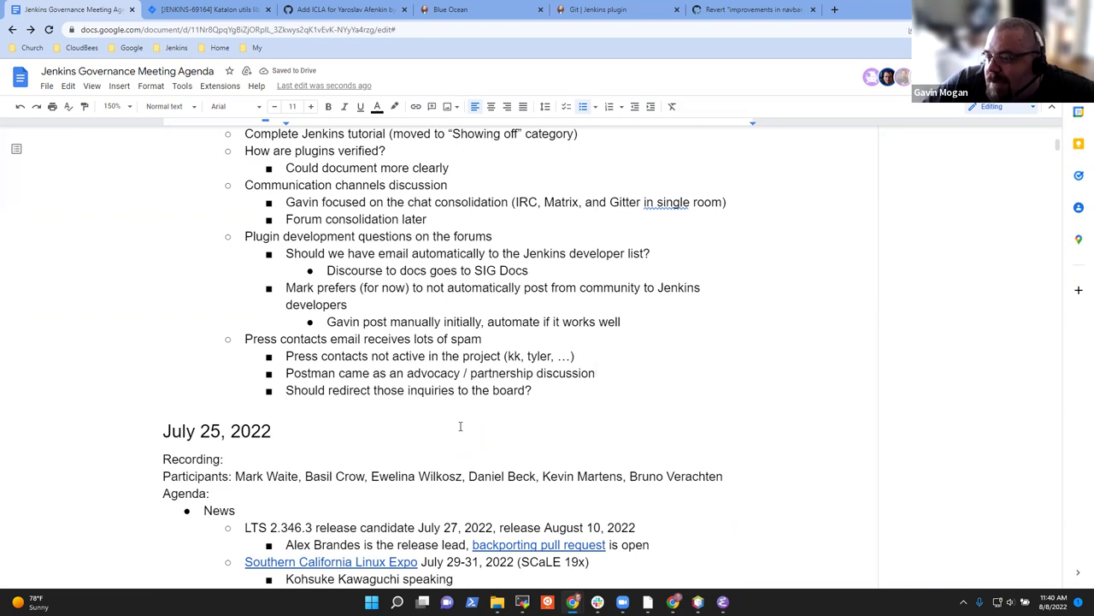
key(Down)
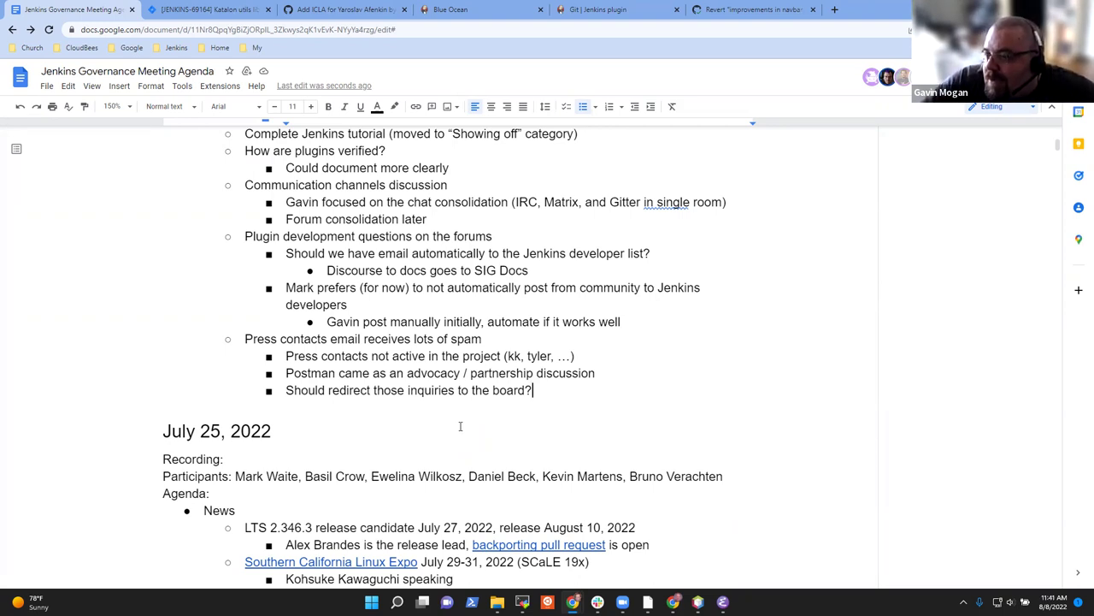
key(Up)
key(Up)
key(Up)
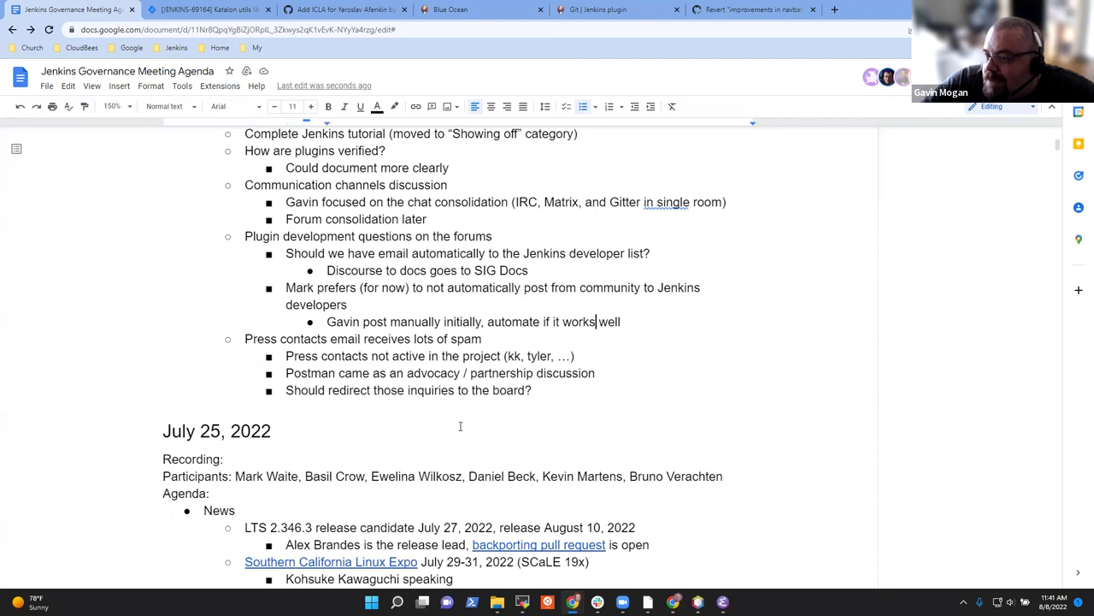
key(Down)
key(Home)
key(shift+End)
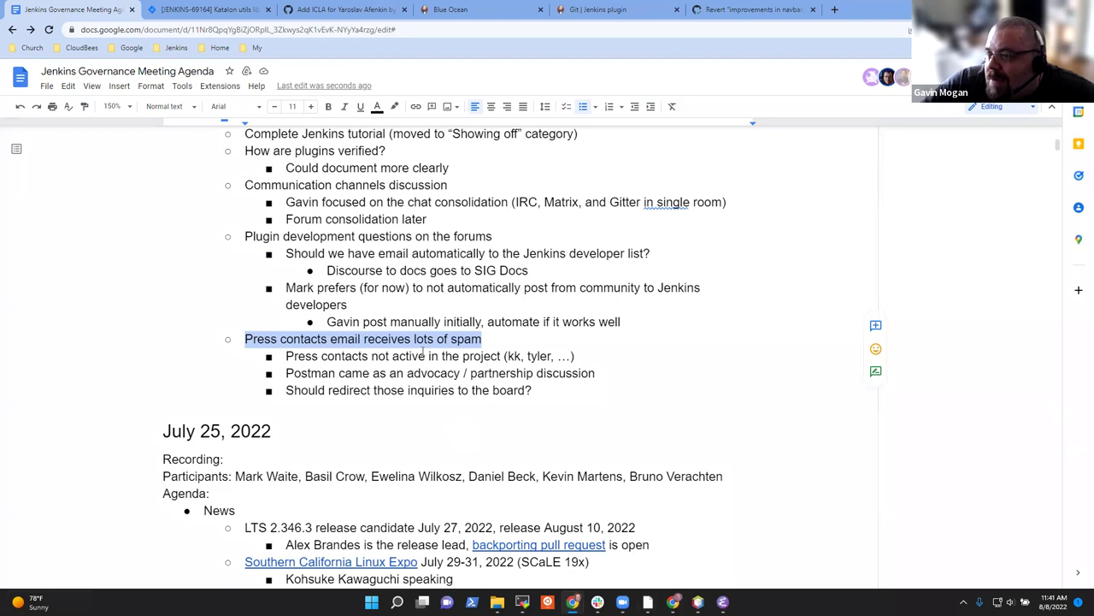
click(431, 340)
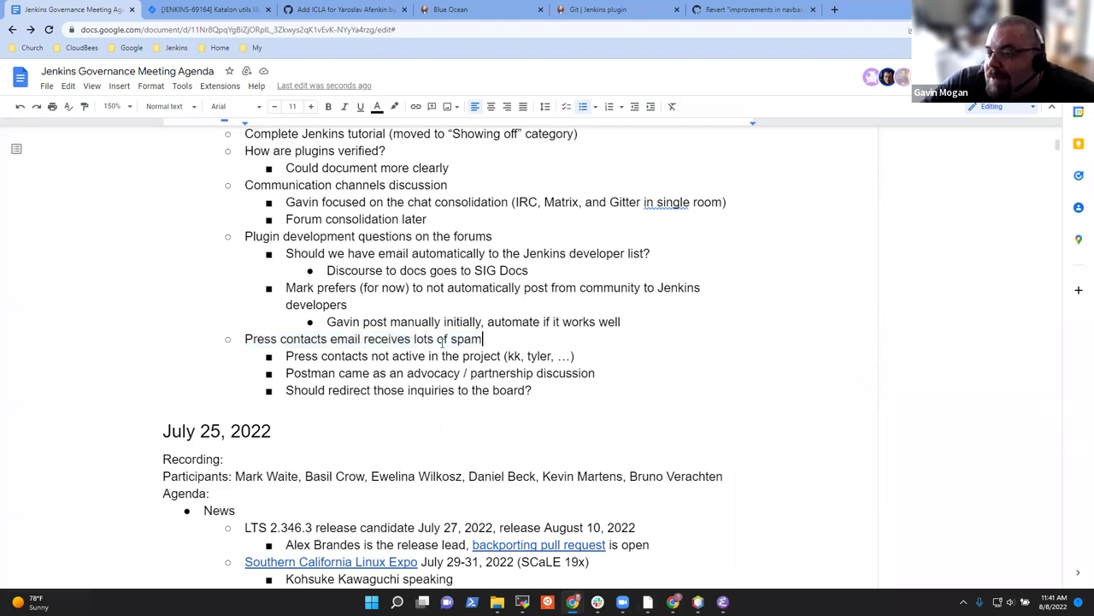